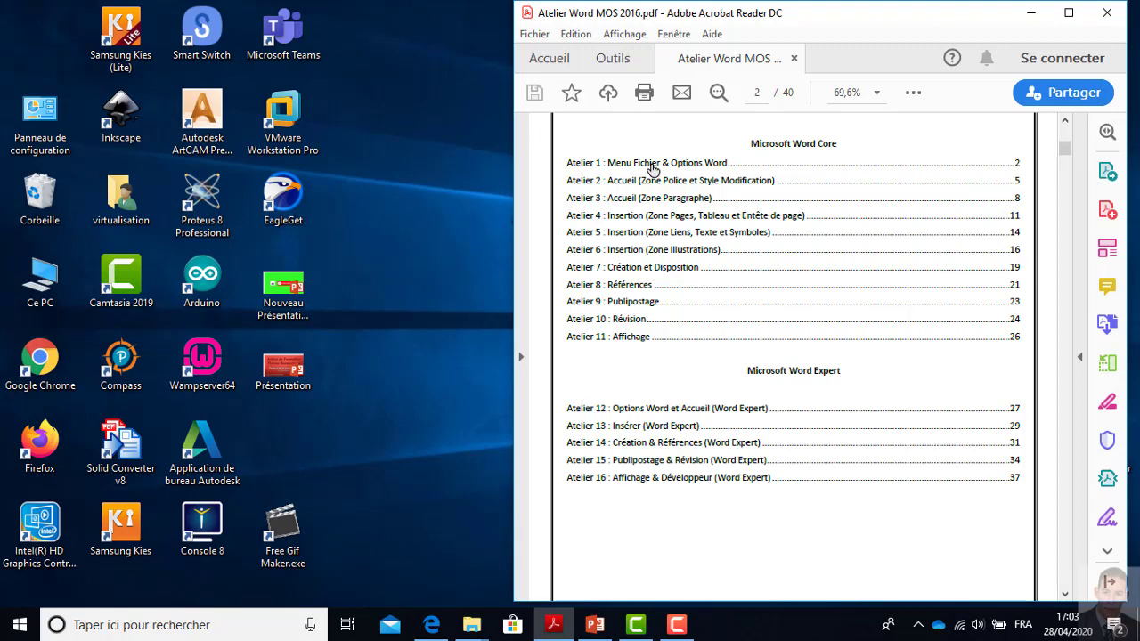
Jump to the Atelier 1 page of the workshop PDF and search Windows for Word
click(653, 167)
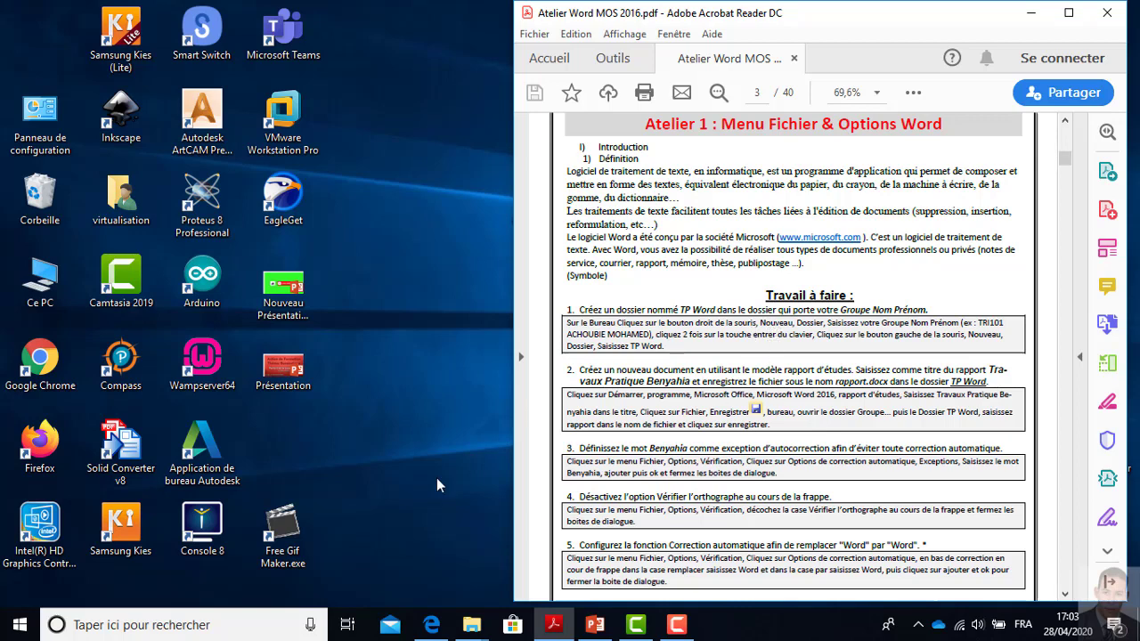
click(152, 624)
text(w)
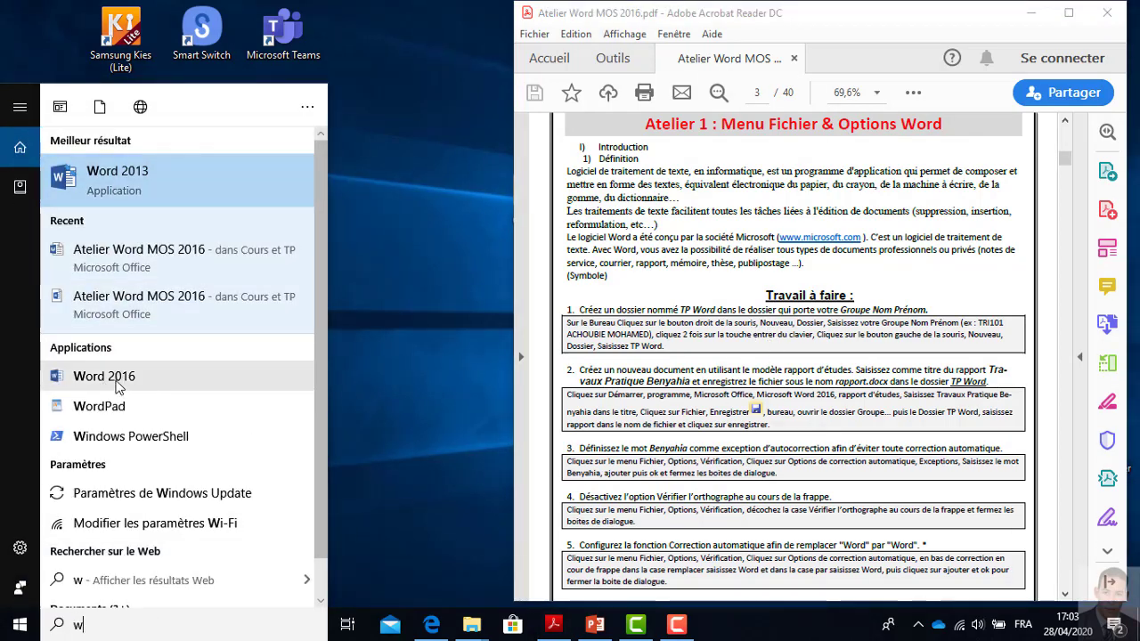
Launch Word 2016 with a blank document and view the Informations and Nouveau pages
click(117, 385)
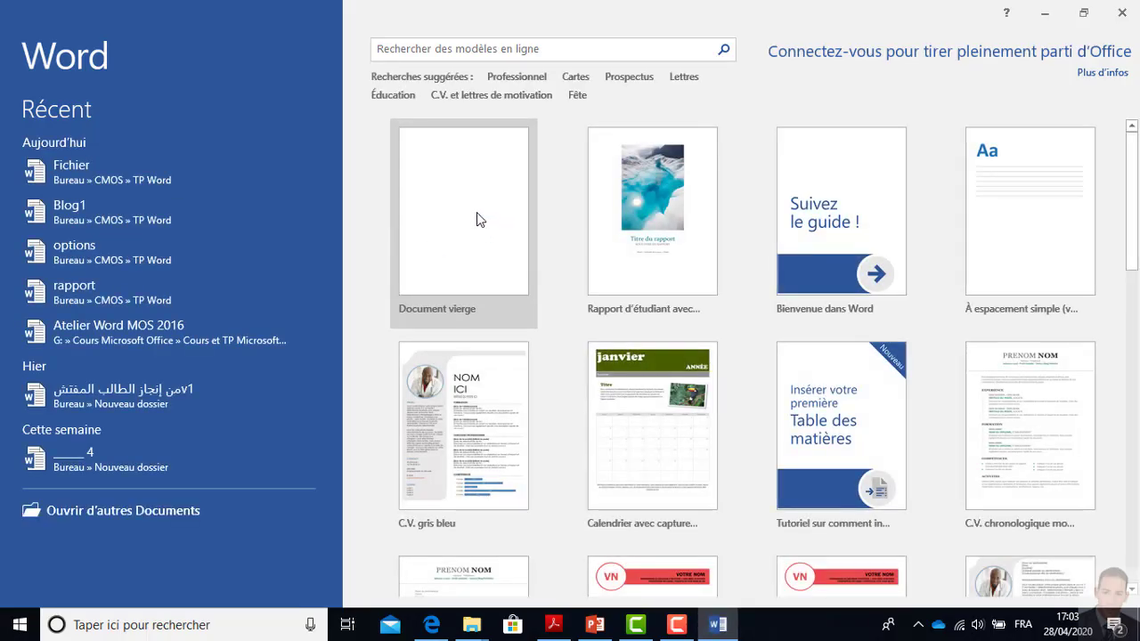
click(449, 199)
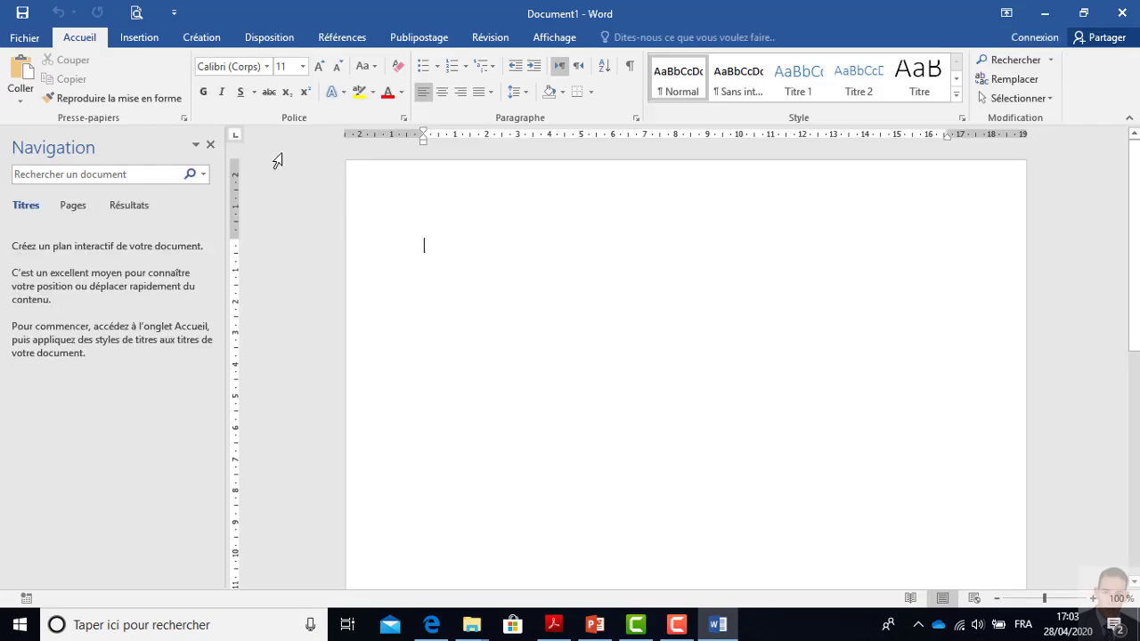
click(25, 37)
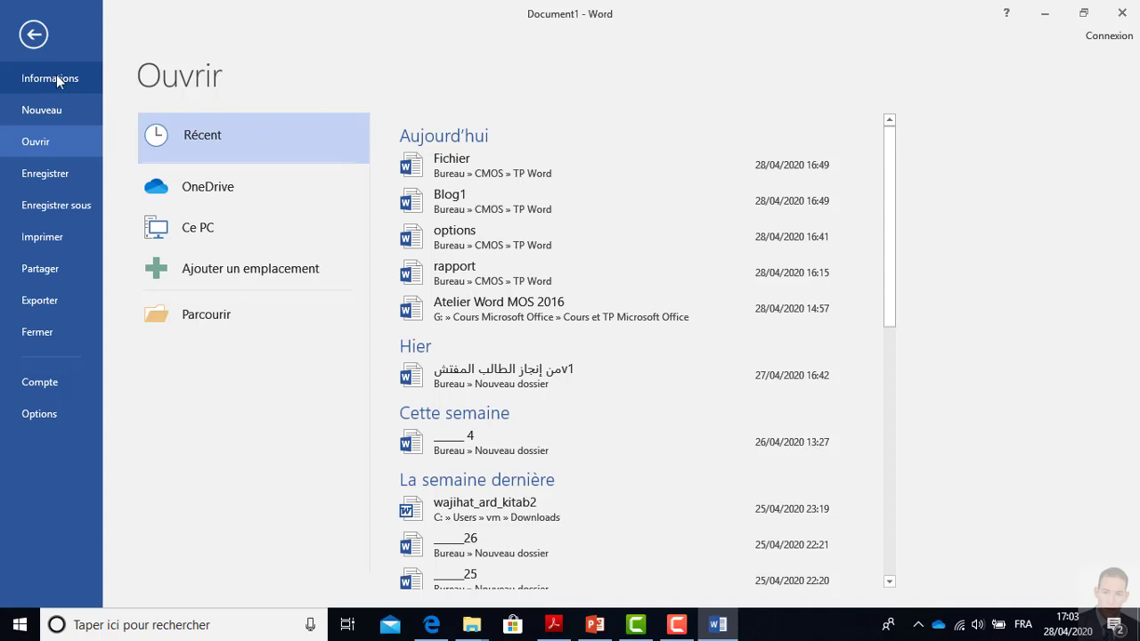
click(57, 78)
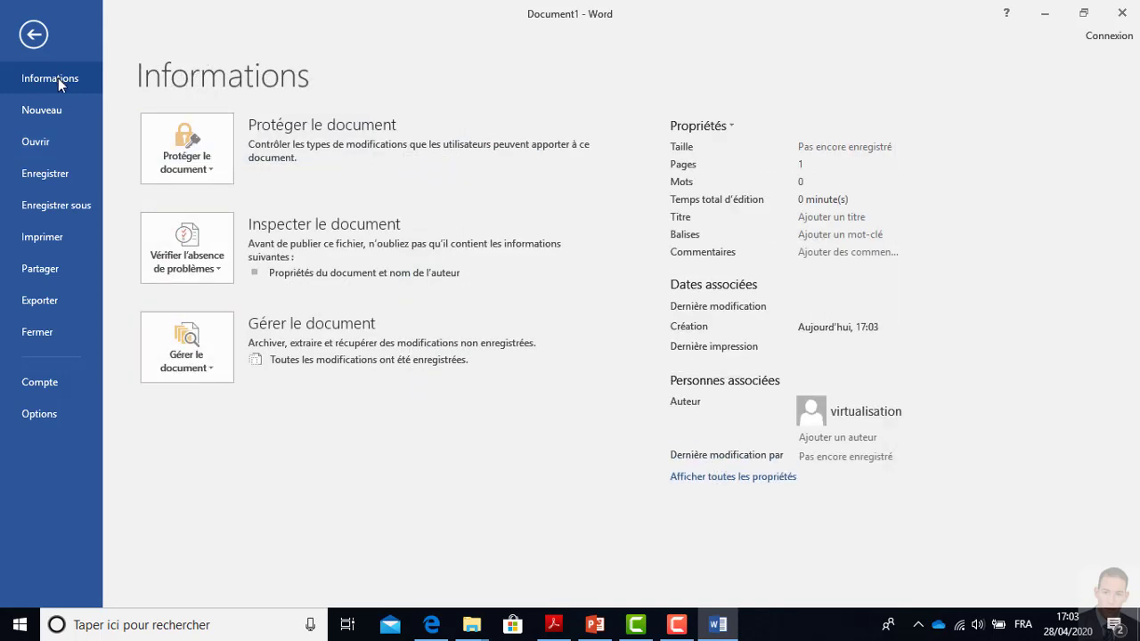
click(52, 111)
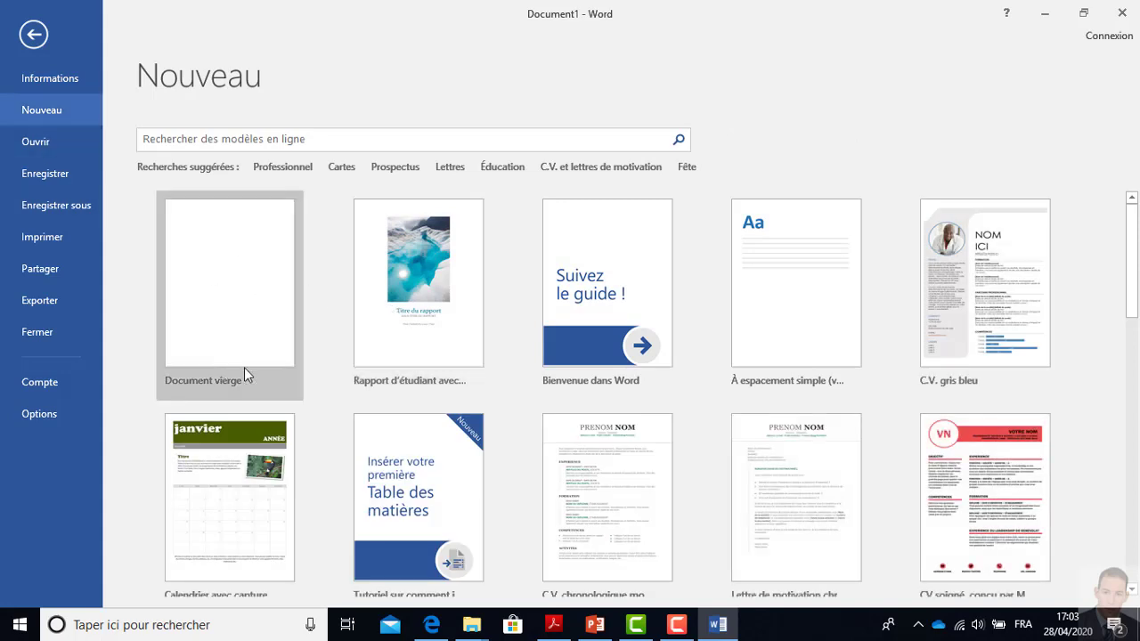
Browse the Ouvrir, Enregistrer sous, Imprimer, Partager and Exporter pages, then return to the document
click(40, 147)
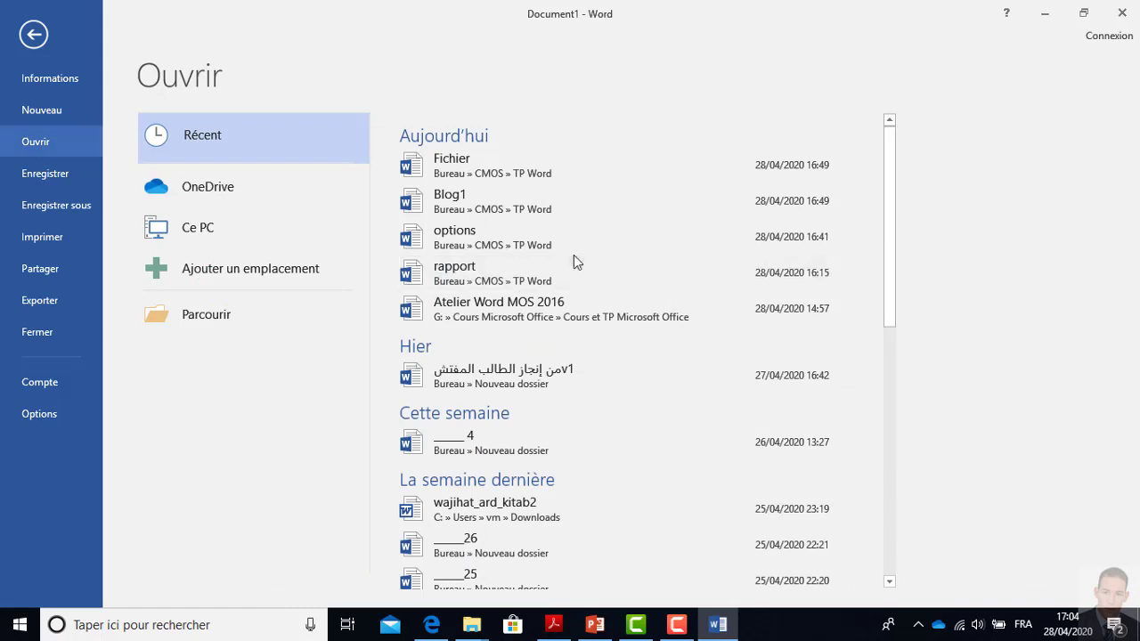
click(37, 177)
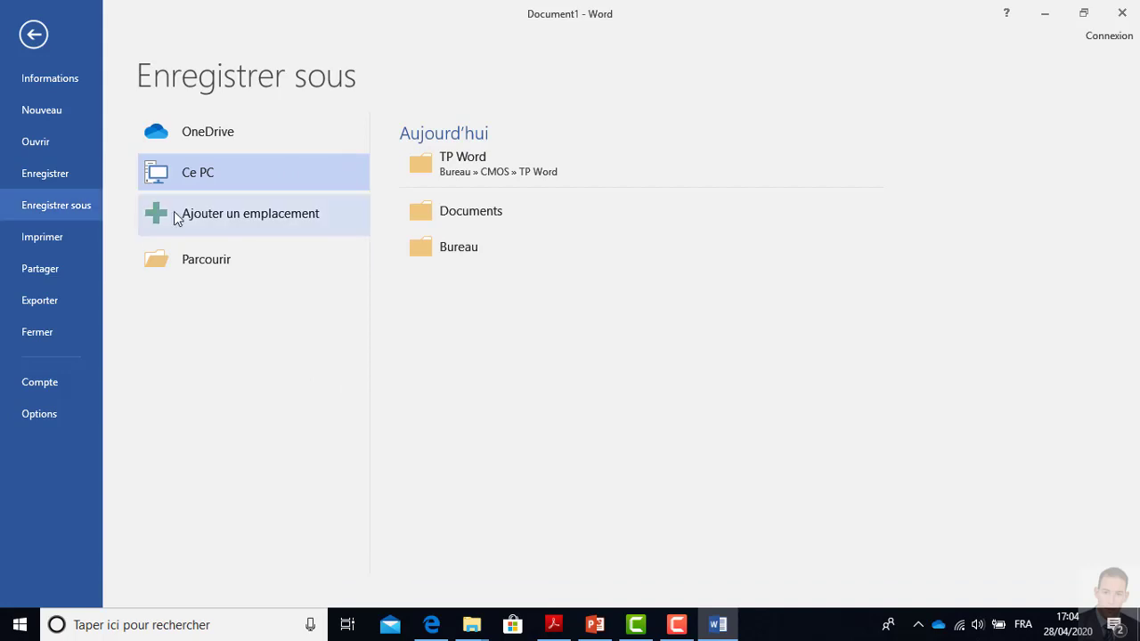
click(49, 241)
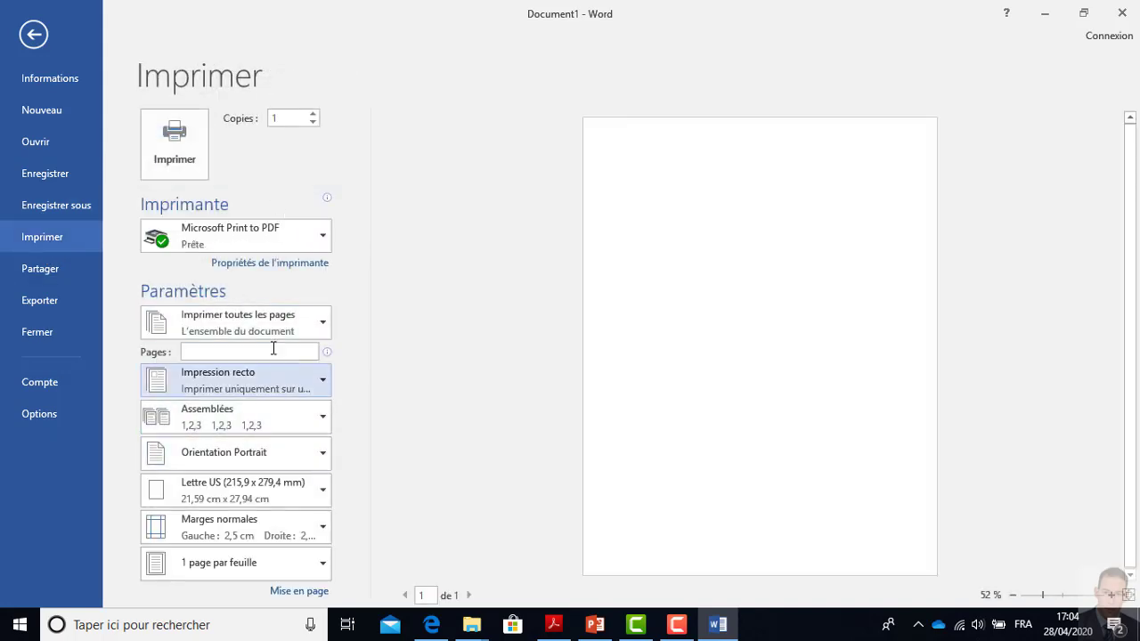
click(41, 272)
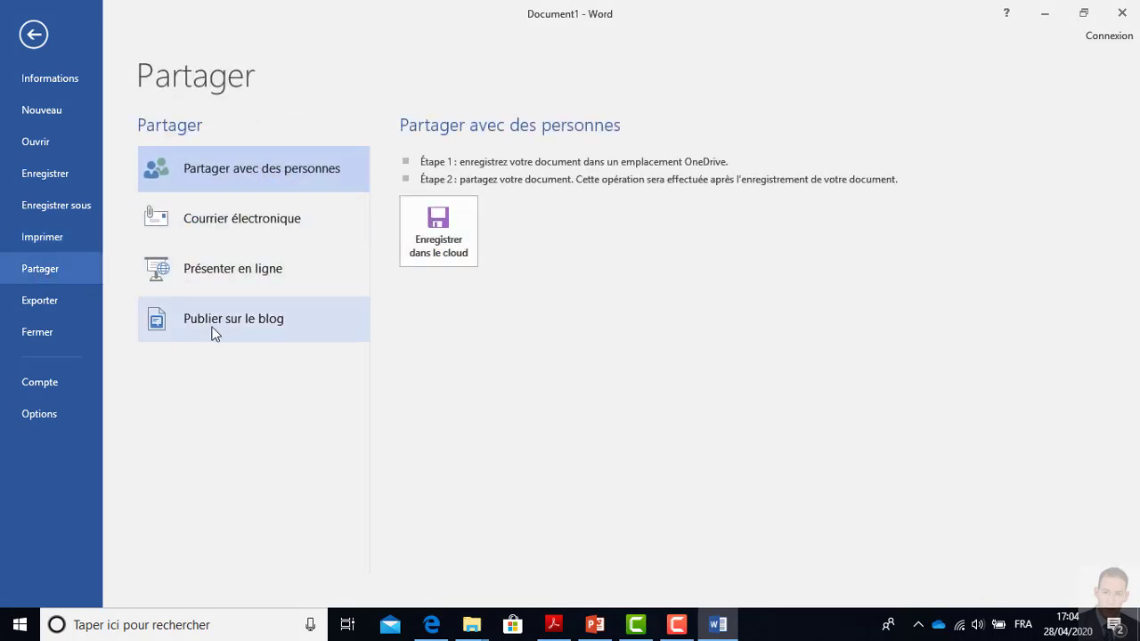
click(48, 303)
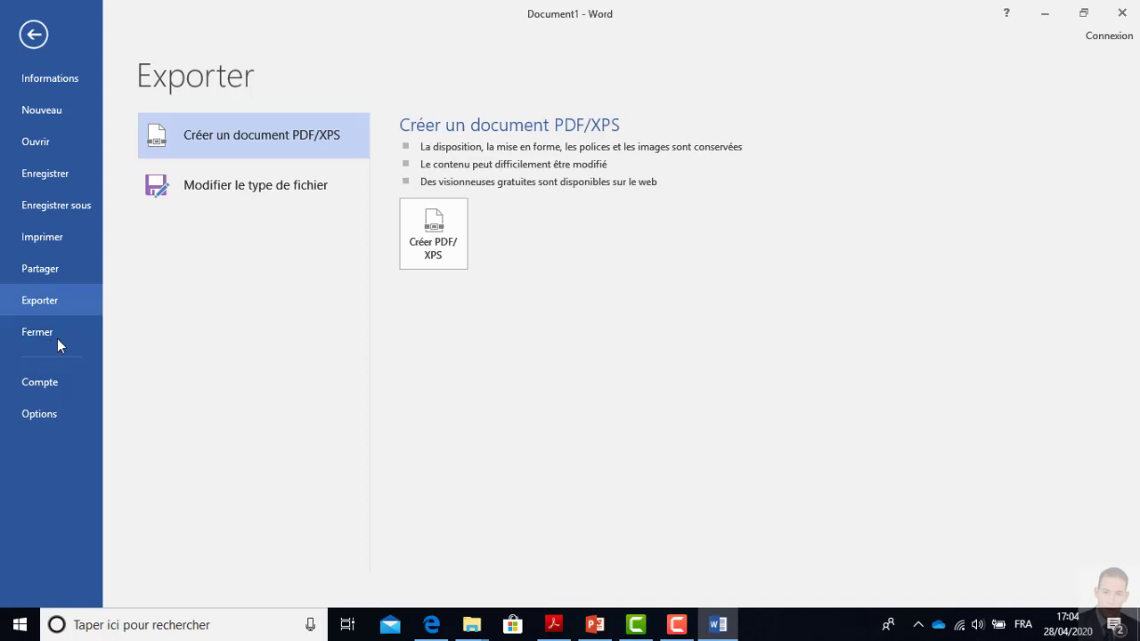
click(43, 417)
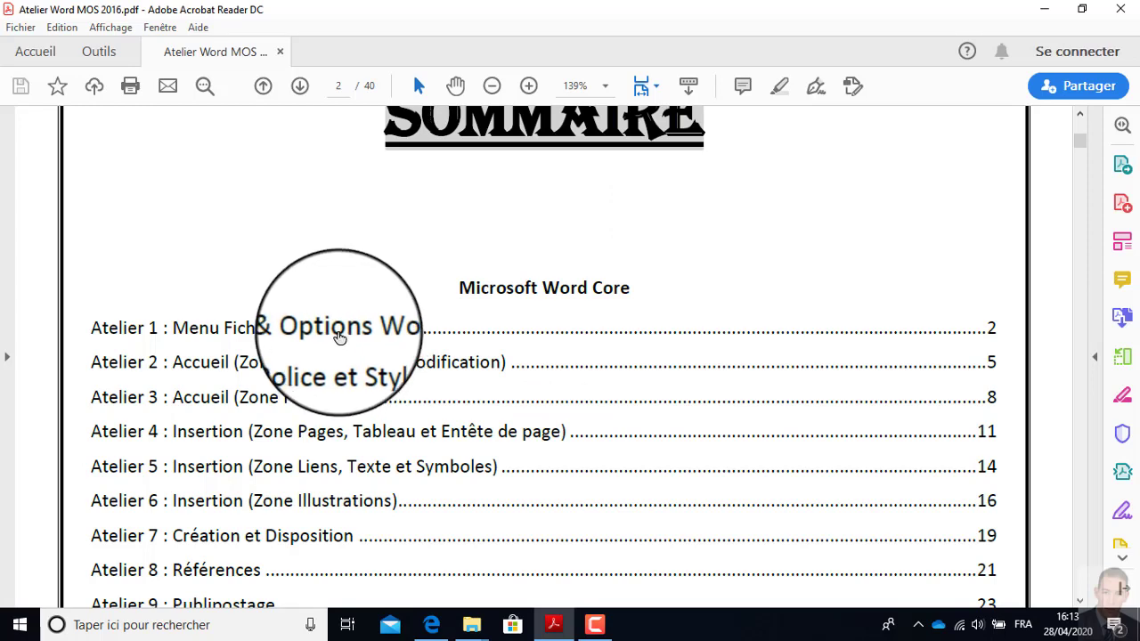
Follow the 'Atelier 1 : Menu Fichier & Options Word' summary link and scroll to Travail à faire
click(341, 337)
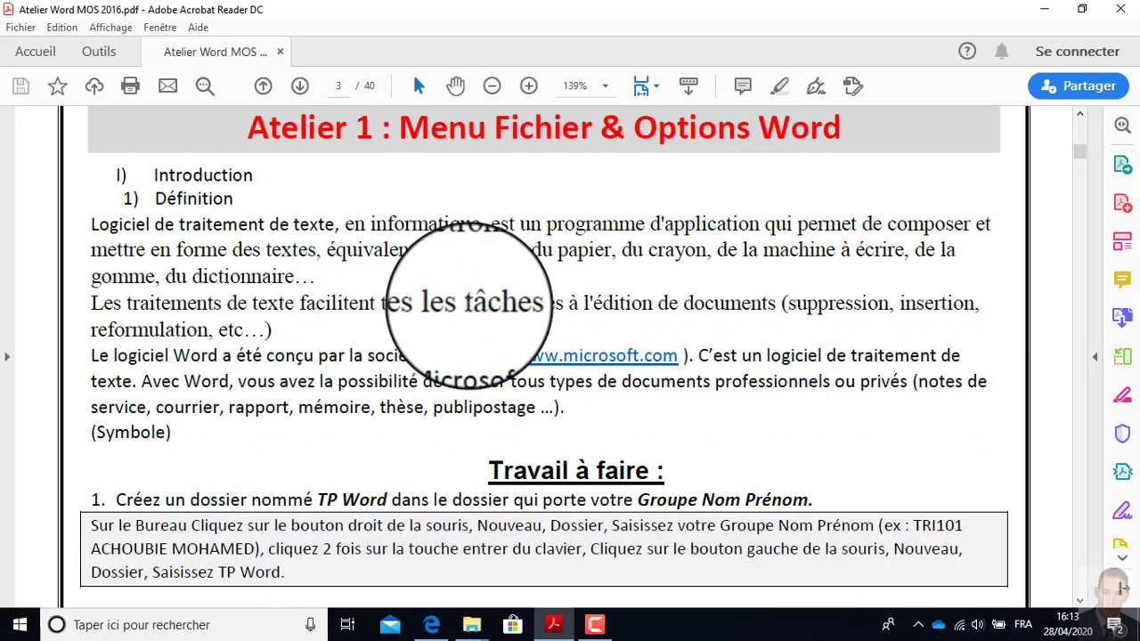
scroll(466, 306, down, 3)
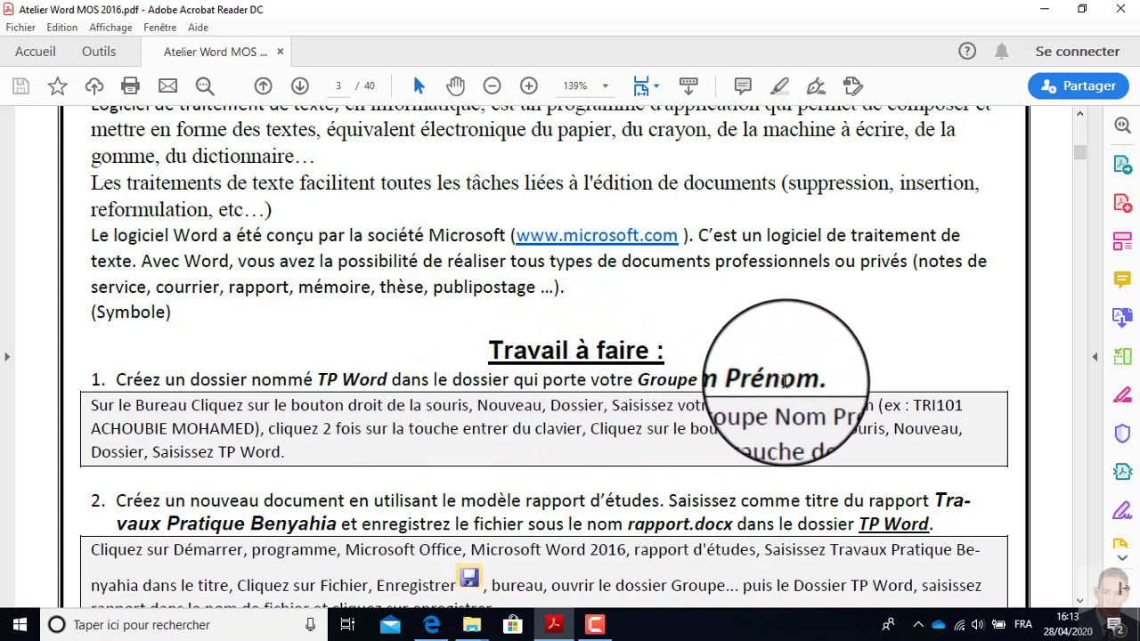
Create a new folder named CMOS on the desktop
key(super+d)
right_click(543, 138)
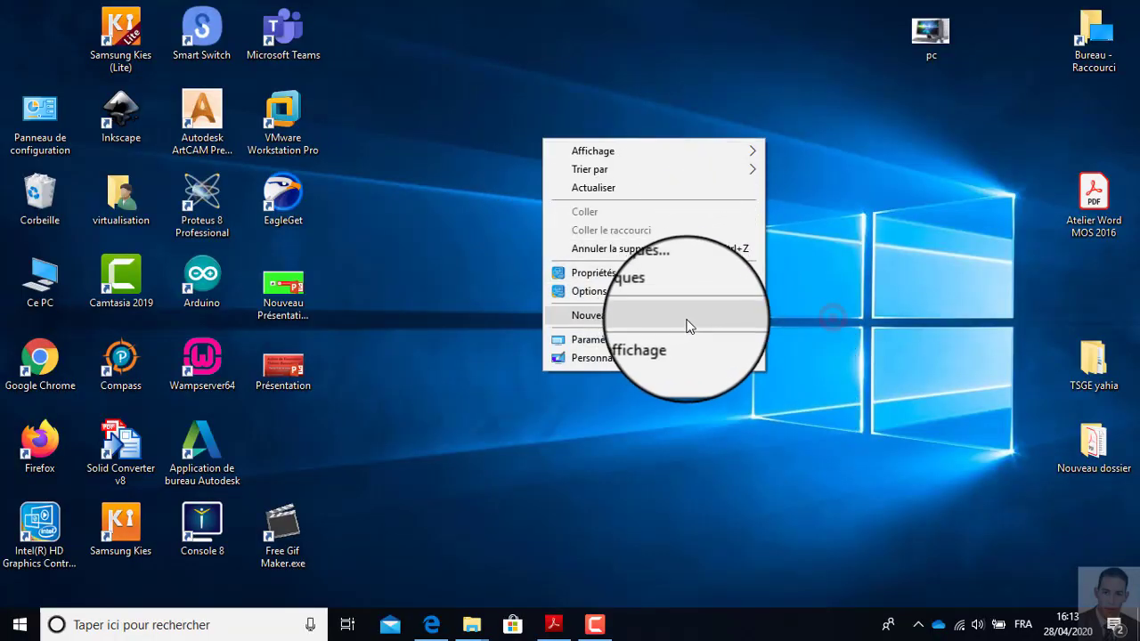
mouse_move(682, 318)
click(829, 320)
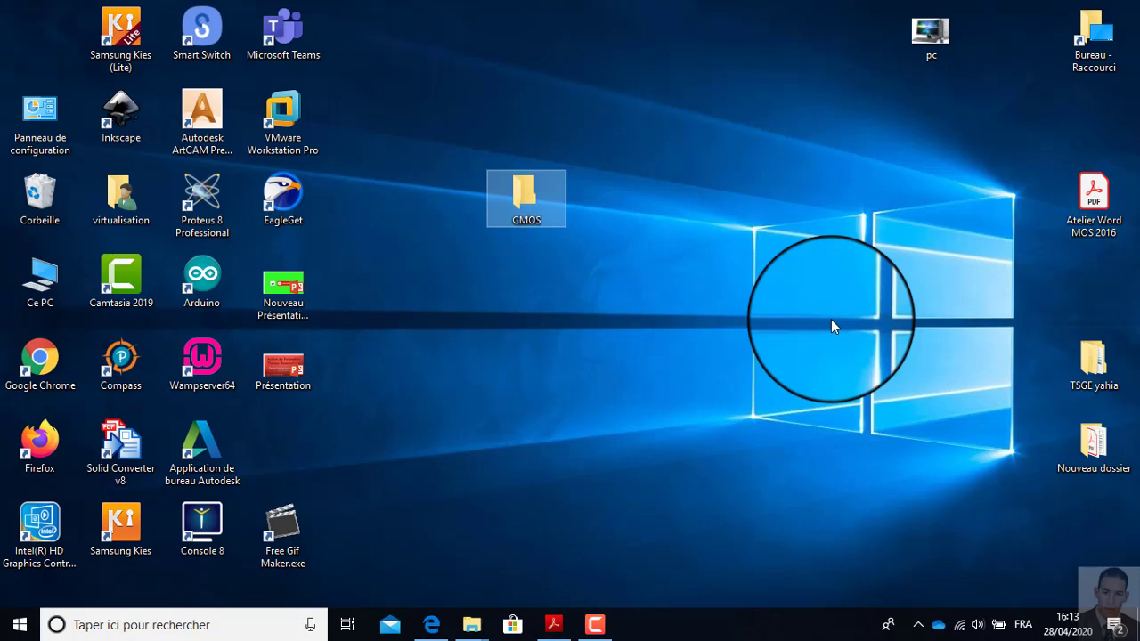
Inside CMOS, create a TP Word folder and close the Explorer window
click(529, 210)
double_click(530, 210)
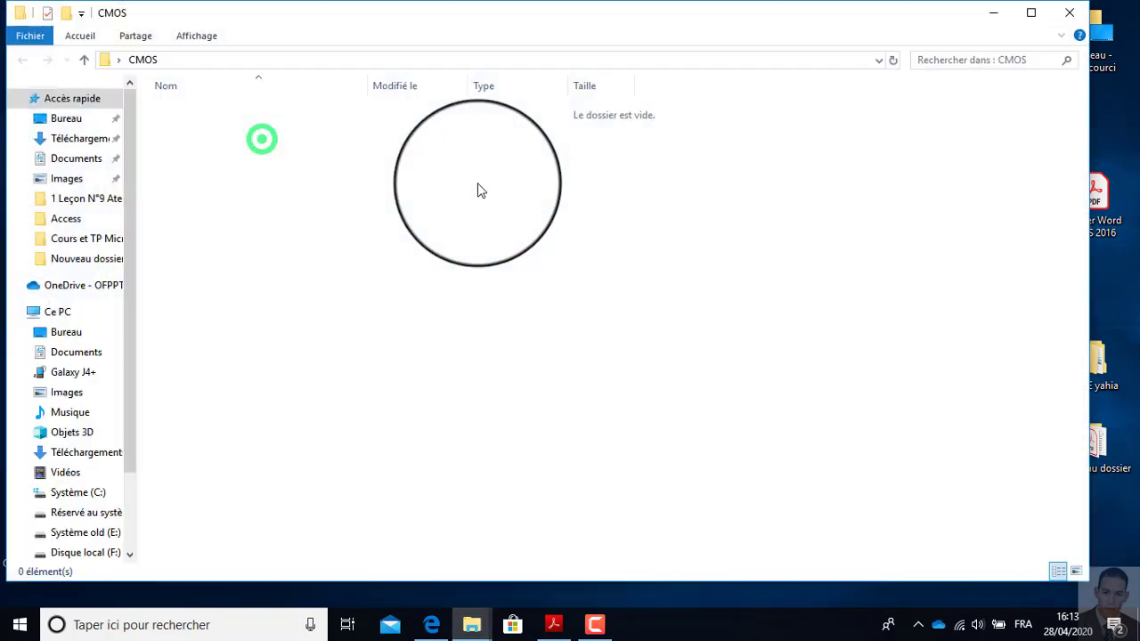
right_click(262, 140)
mouse_move(393, 345)
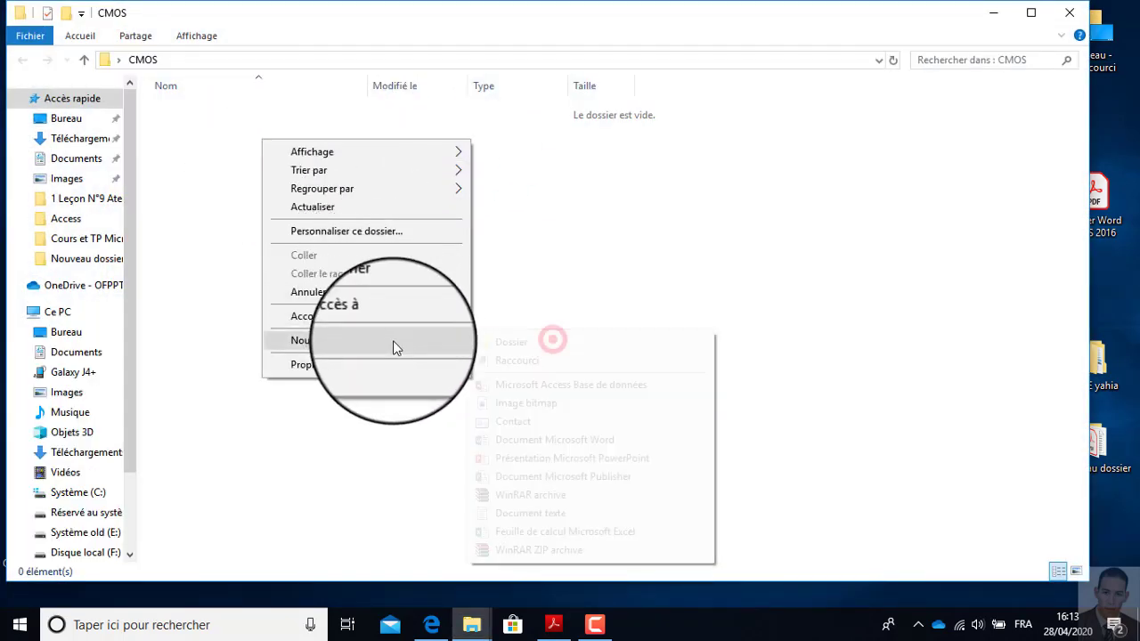
click(548, 339)
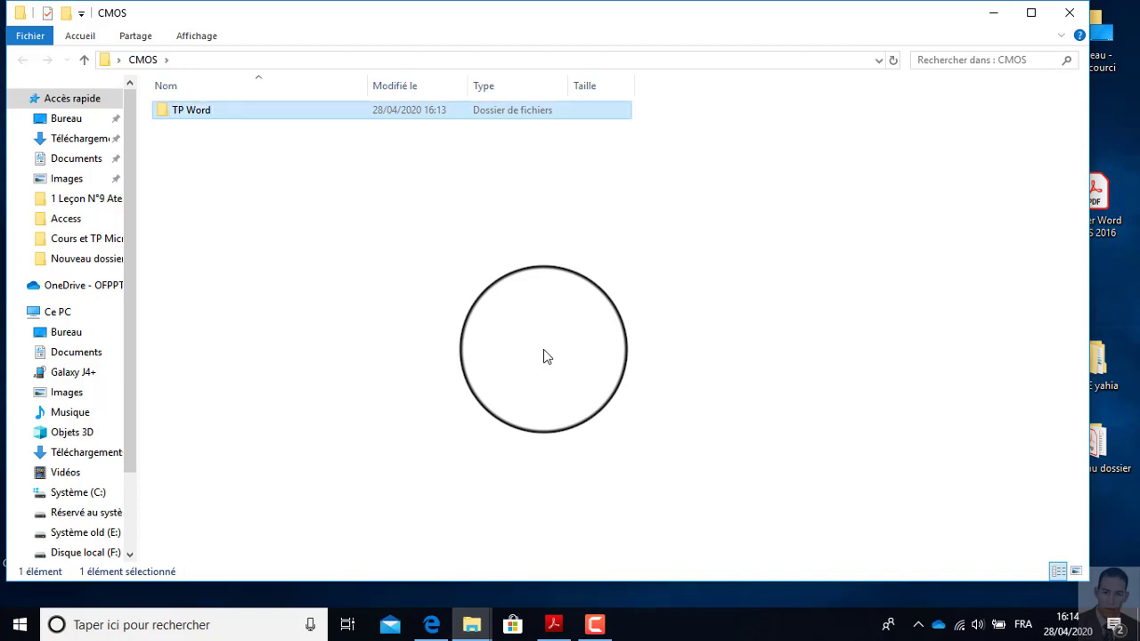
click(1069, 22)
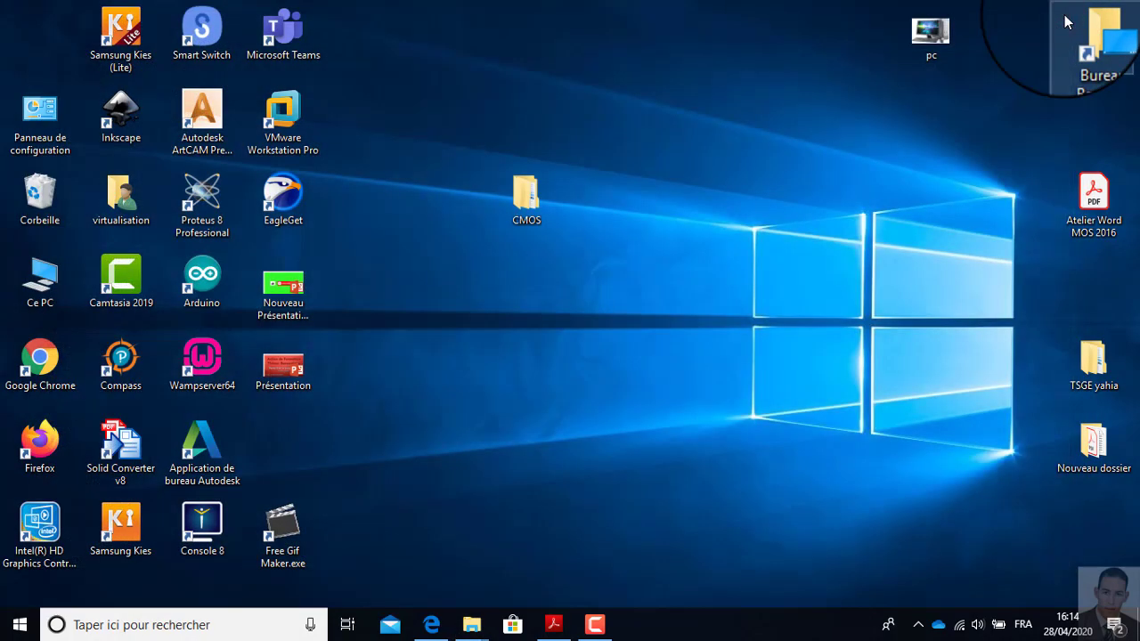
Select the report title text in task 2 of the PDF, then minimize Acrobat Reader
click(553, 625)
scroll(388, 378, down, 2)
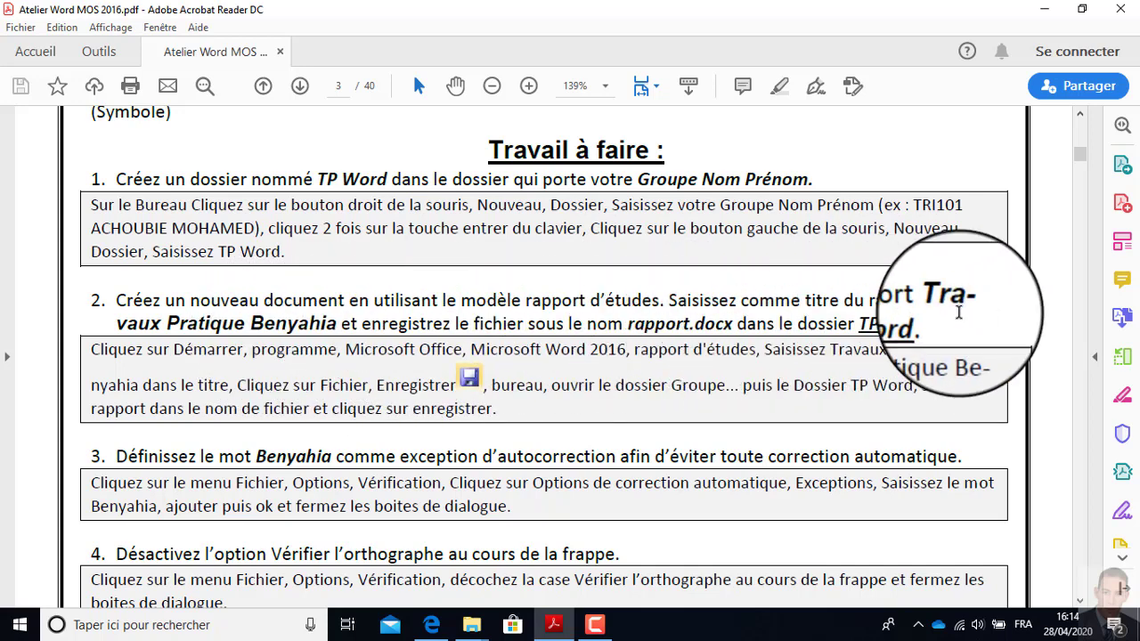
drag(946, 302, 337, 328)
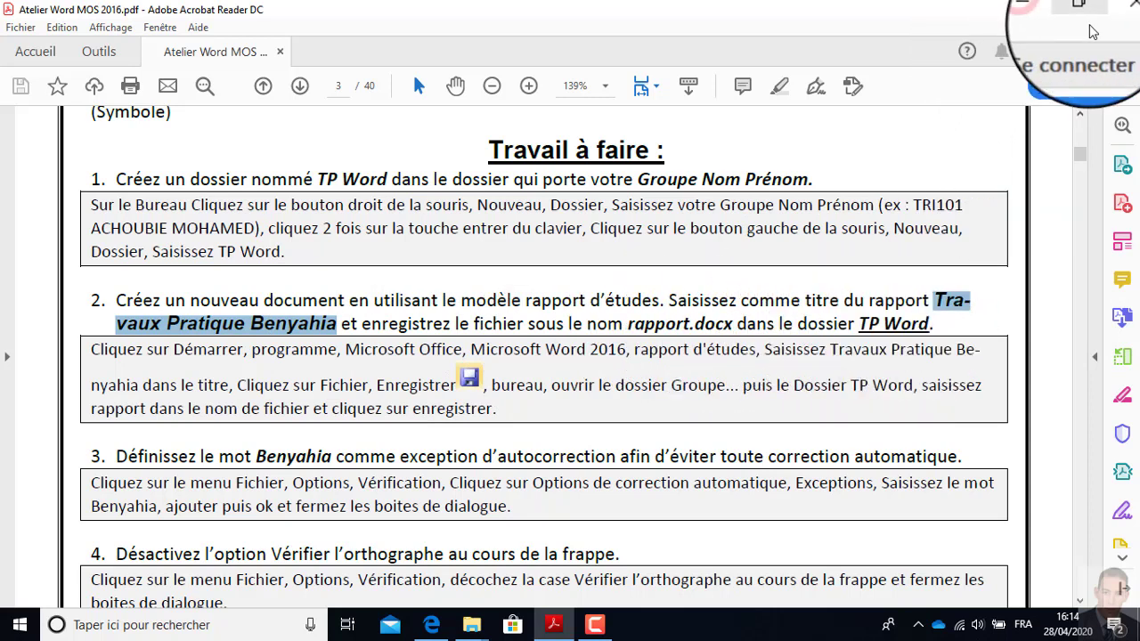
click(1039, 9)
Search Windows for Word and launch Word 2016
click(160, 624)
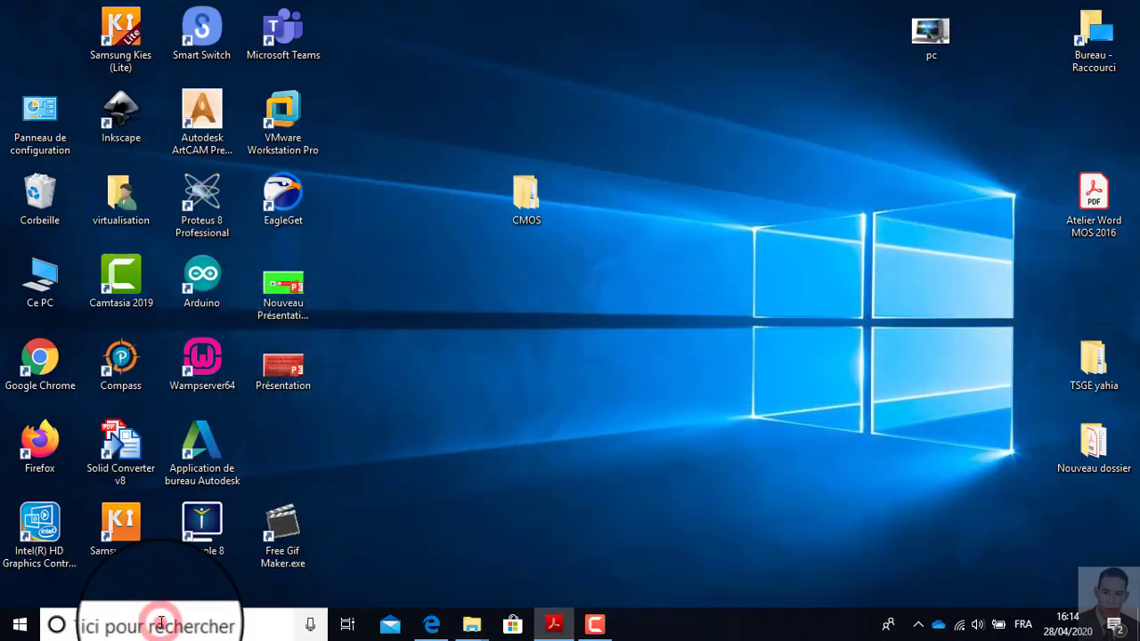
text(w)
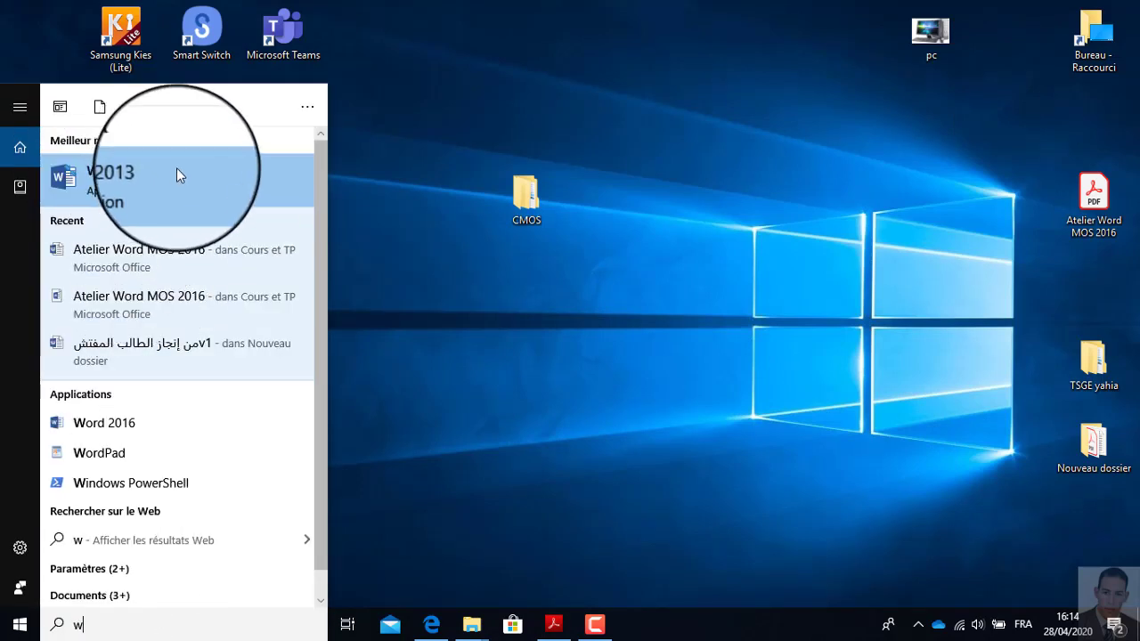
click(120, 430)
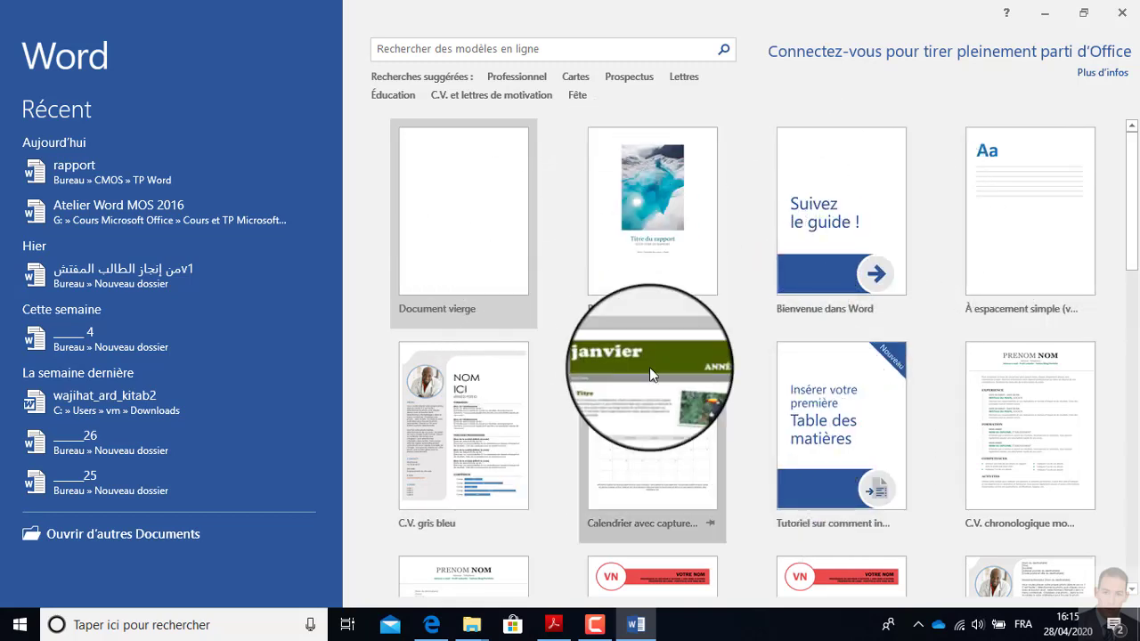
Browse the start-screen templates and choose 'Rapport d'étudiant avec photo'
scroll(628, 387, down, 3)
scroll(640, 383, up, 1)
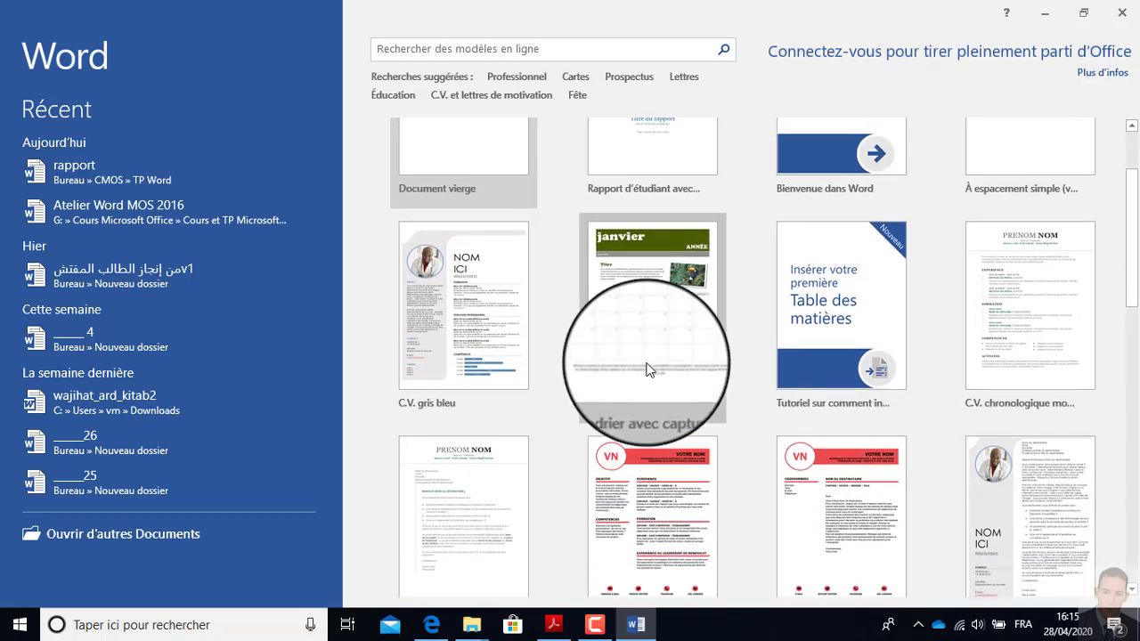
scroll(660, 384, down, 10)
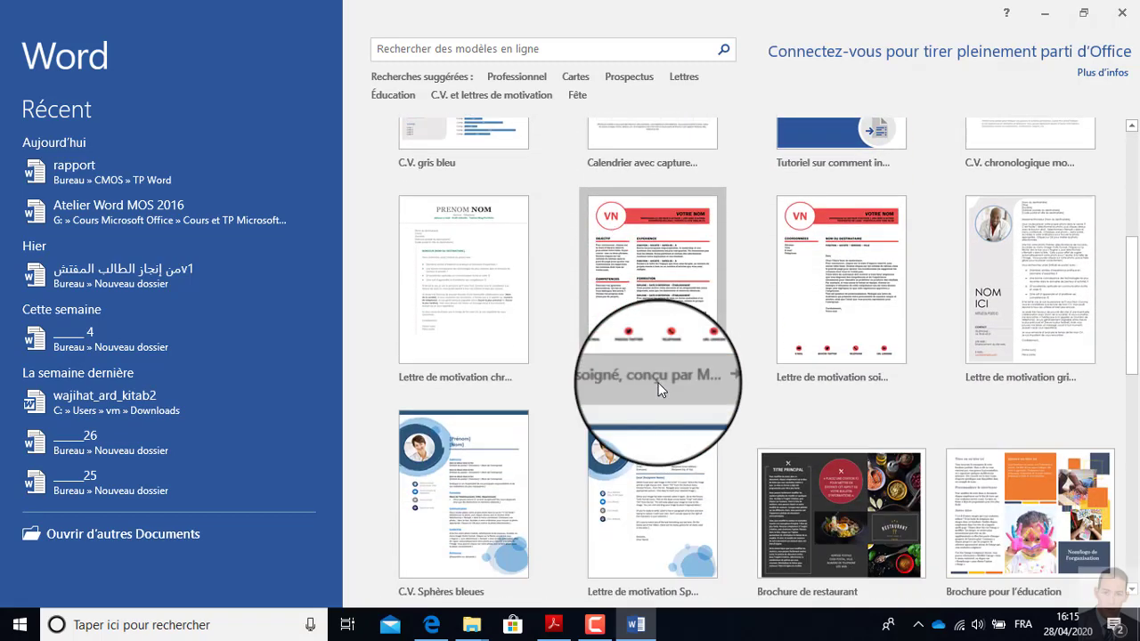
scroll(660, 389, down, 10)
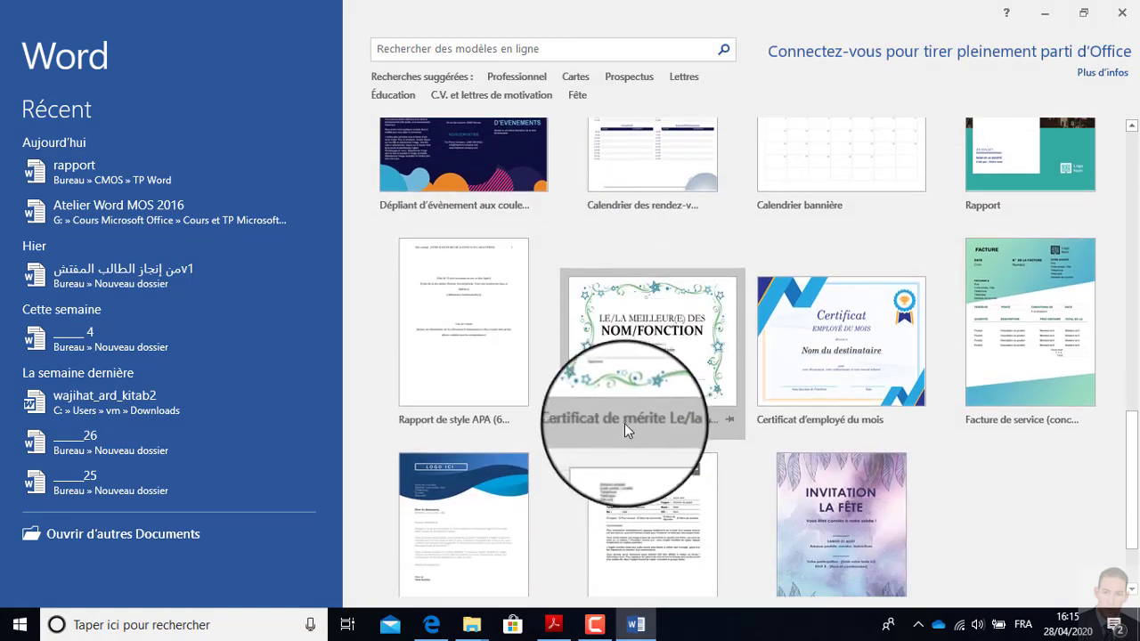
scroll(643, 383, down, 2)
scroll(649, 395, up, 12)
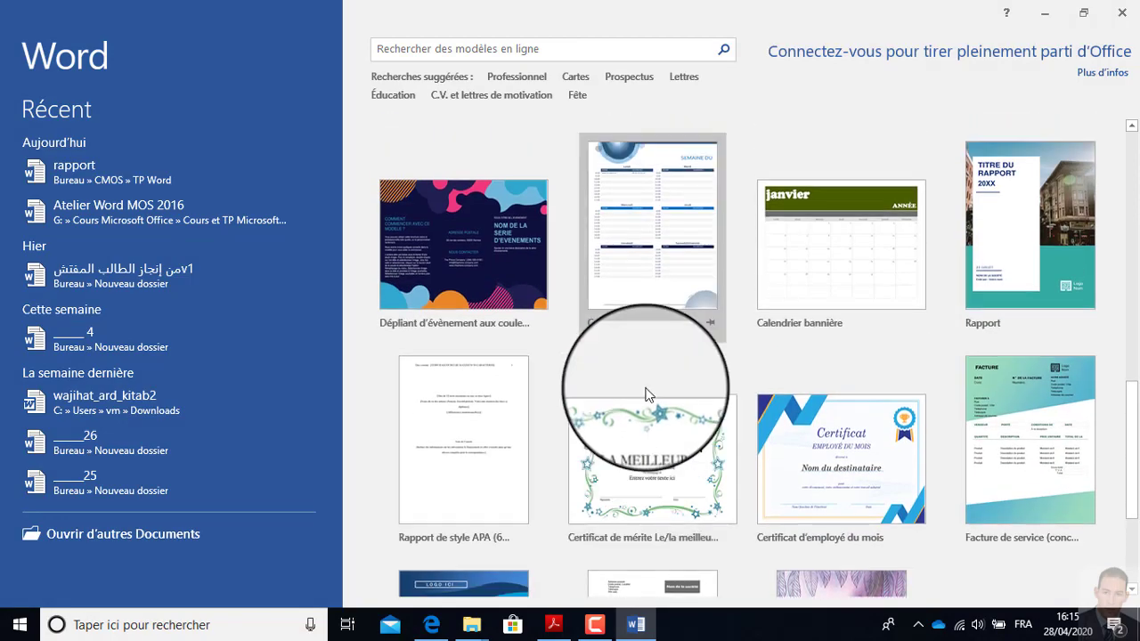
scroll(652, 402, up, 9)
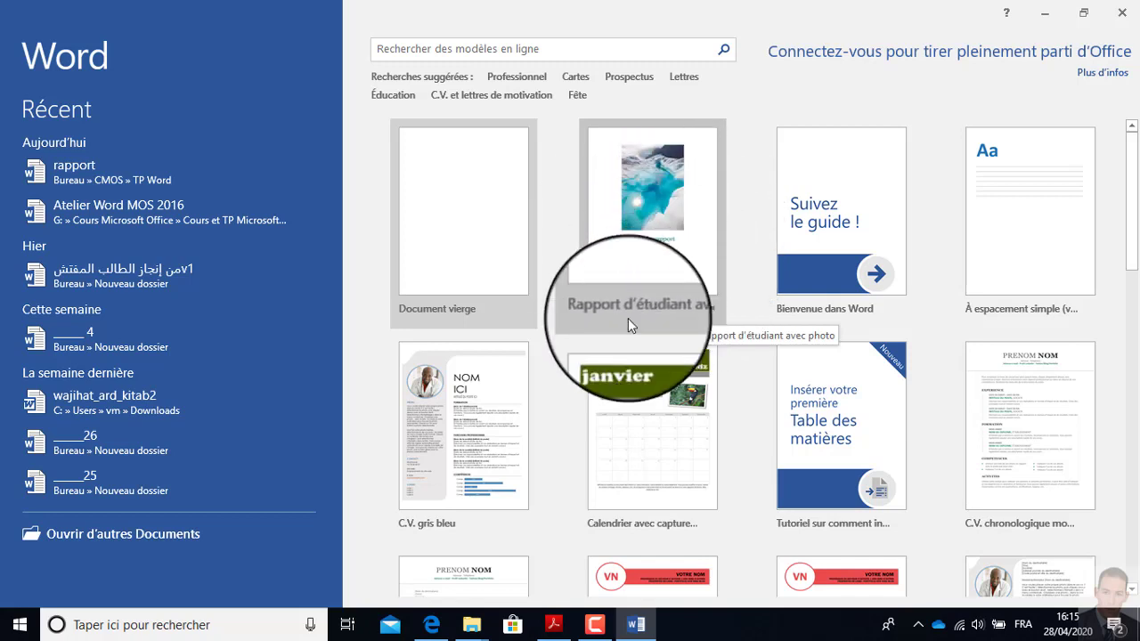
click(645, 198)
Create a new document from the student report with photo template
click(609, 371)
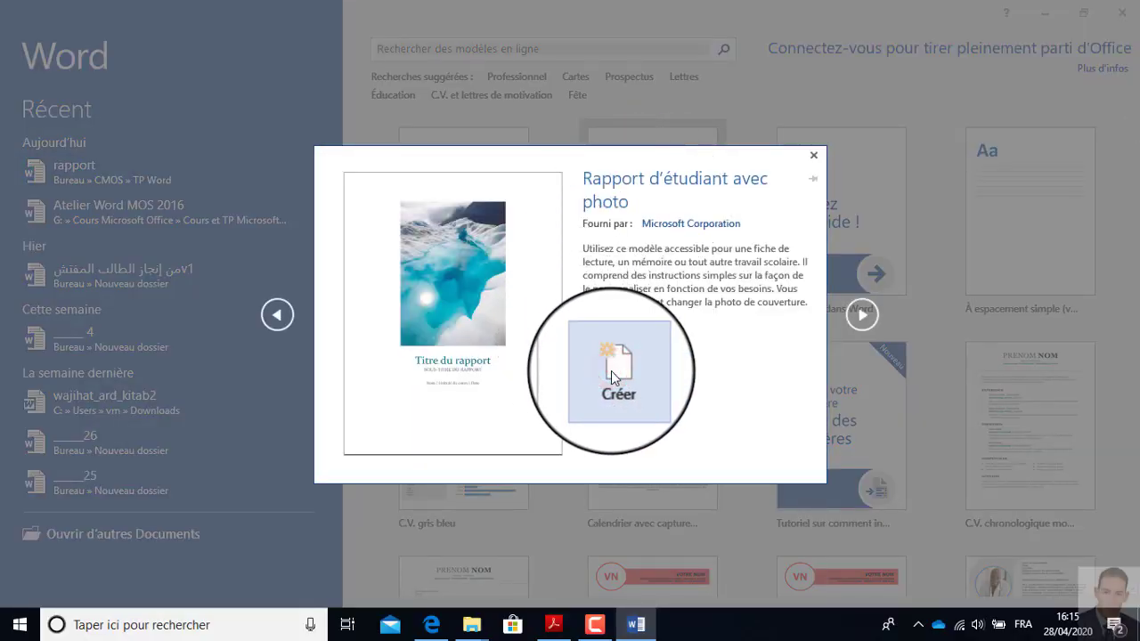
scroll(542, 259, down, 10)
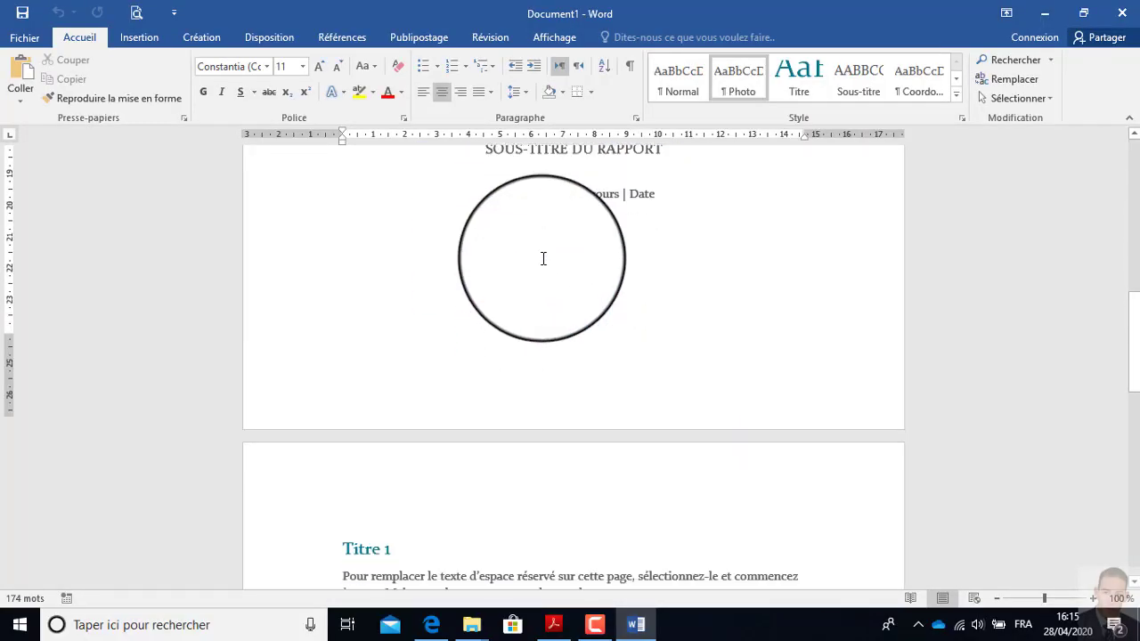
scroll(544, 258, down, 2)
scroll(543, 257, up, 10)
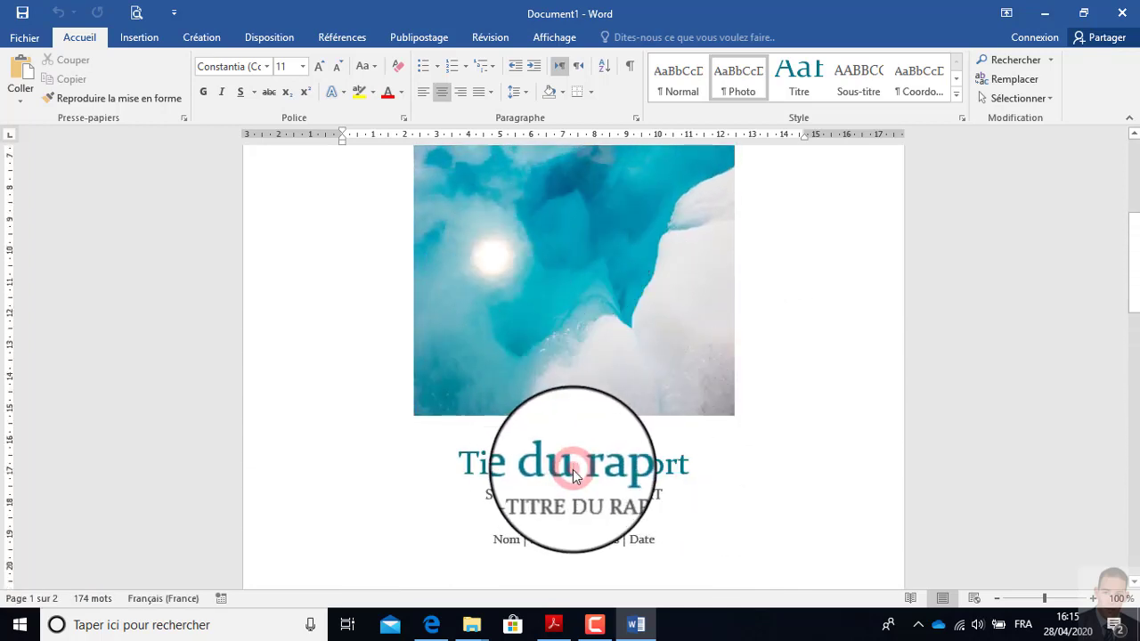
Paste the copied title over the placeholder and correct 'Tra-vaux' to 'Travaux'
click(572, 470)
text(Travaux Pratique Benyahia)
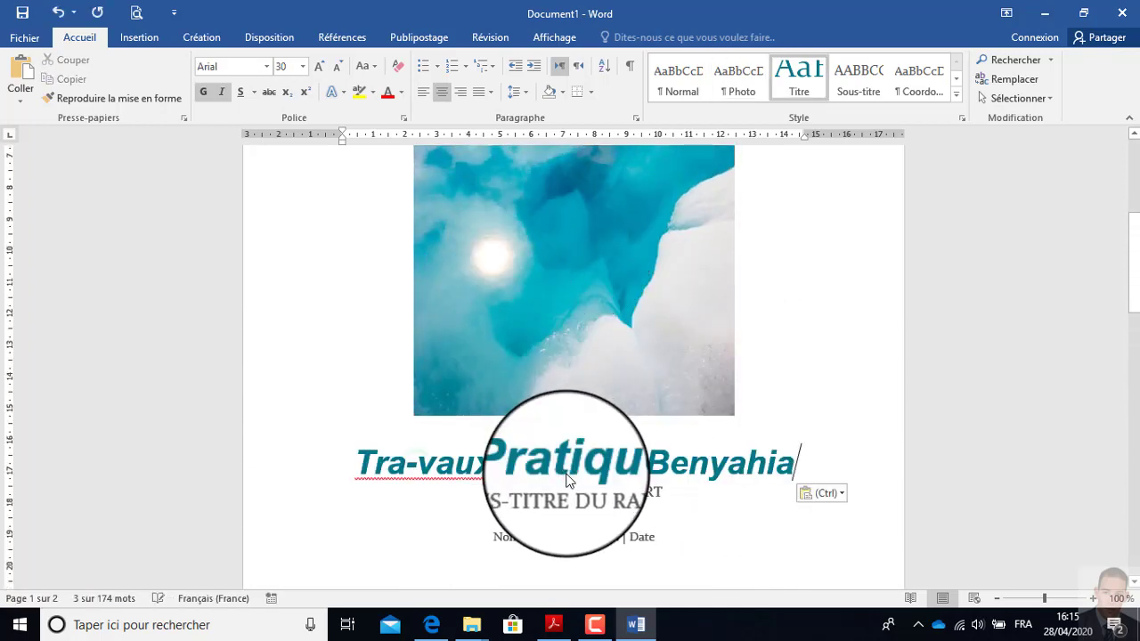
right_click(397, 469)
click(428, 488)
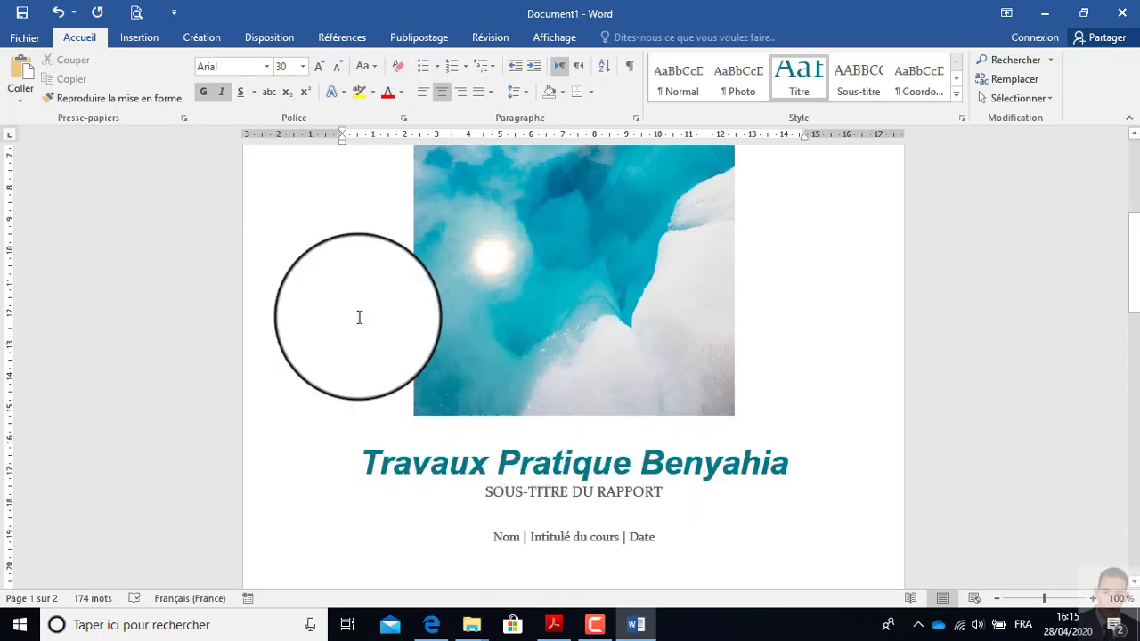
click(29, 42)
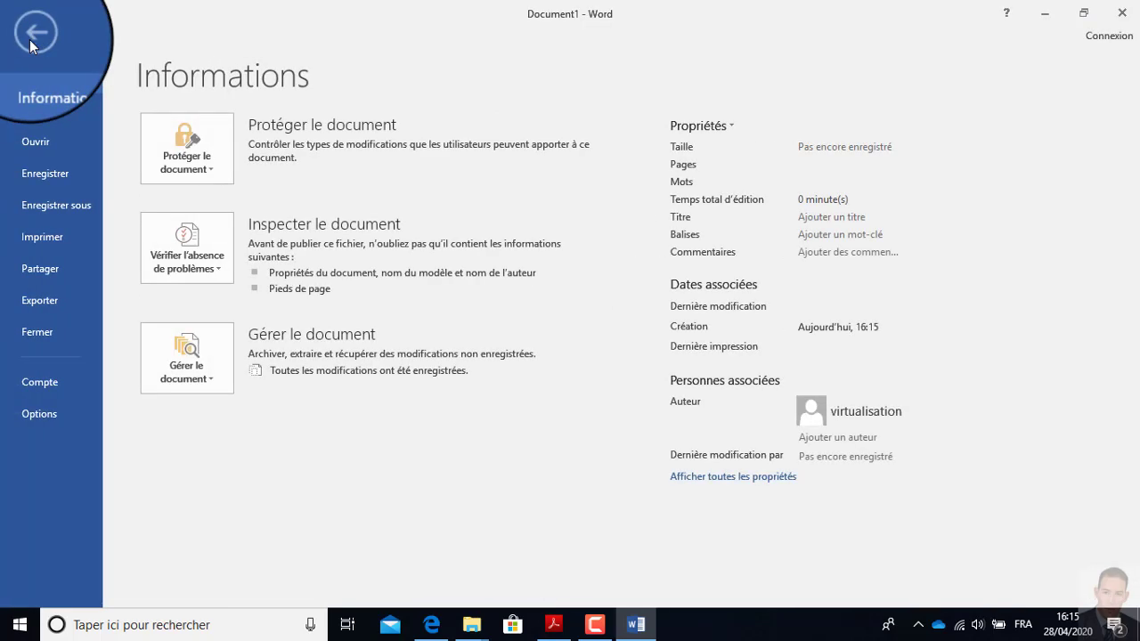
Save the report as 'rapport' in Bureau > CMOS > TP Word
click(43, 205)
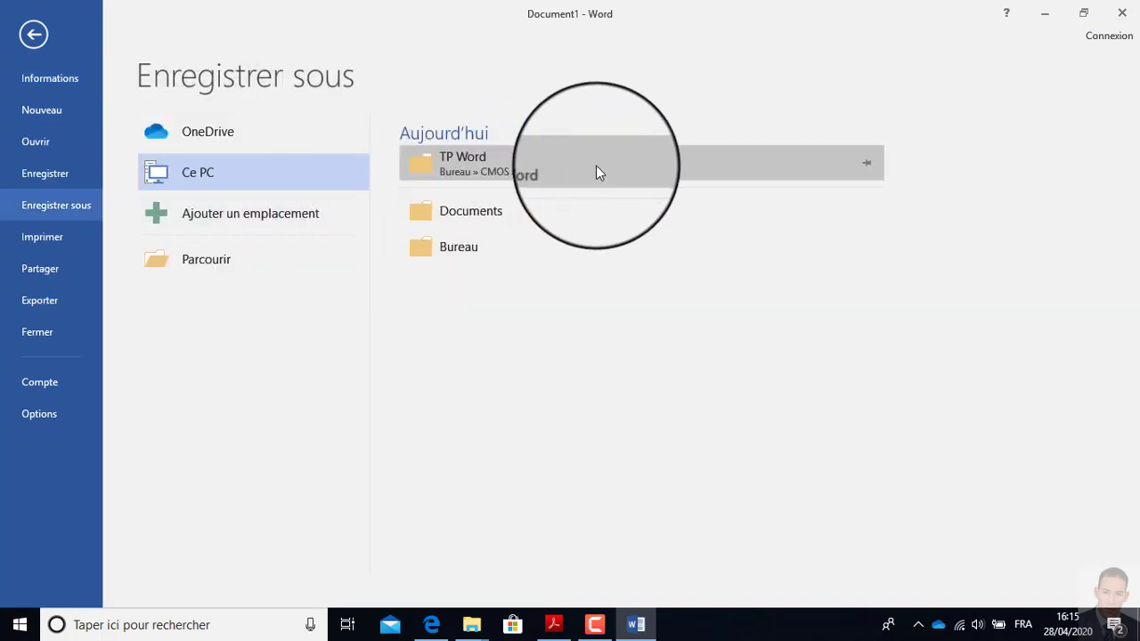
click(443, 256)
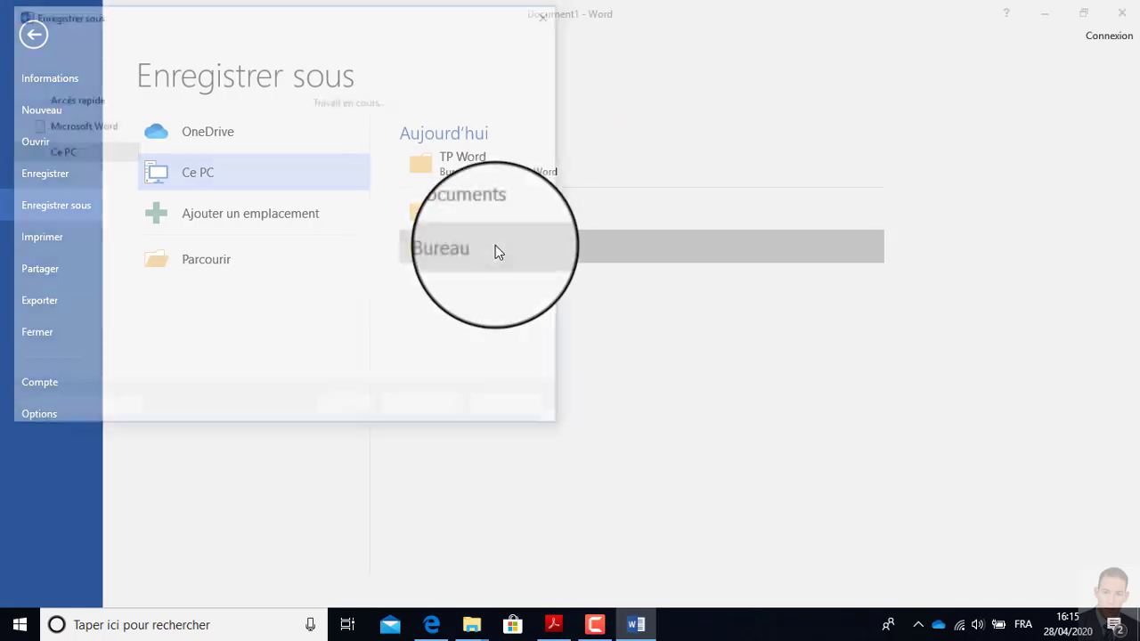
click(190, 134)
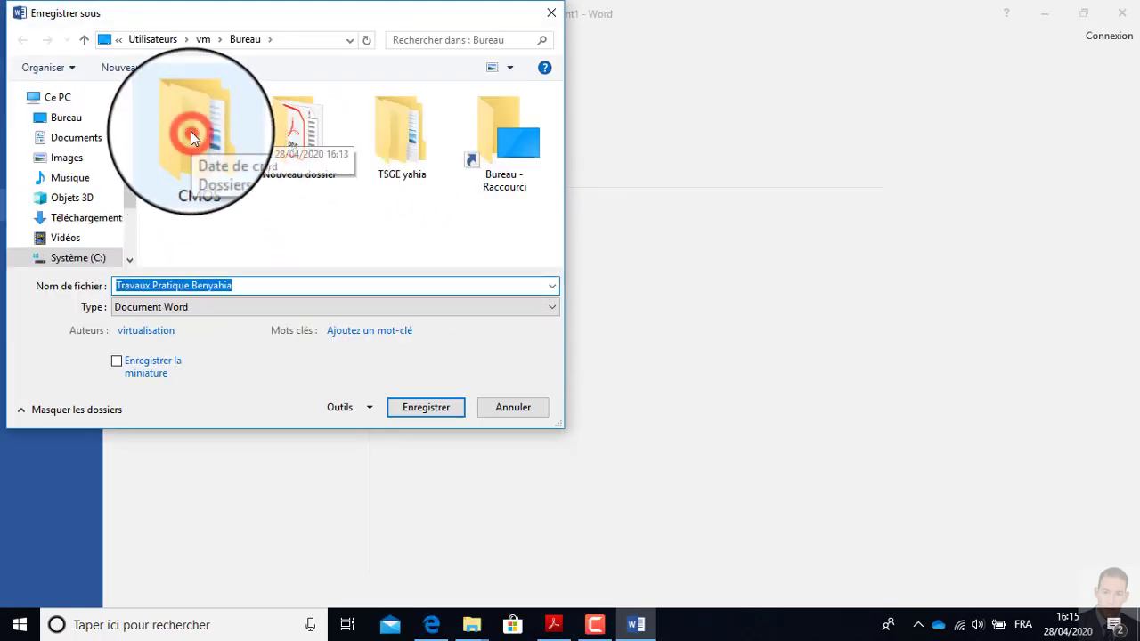
click(191, 134)
double_click(187, 115)
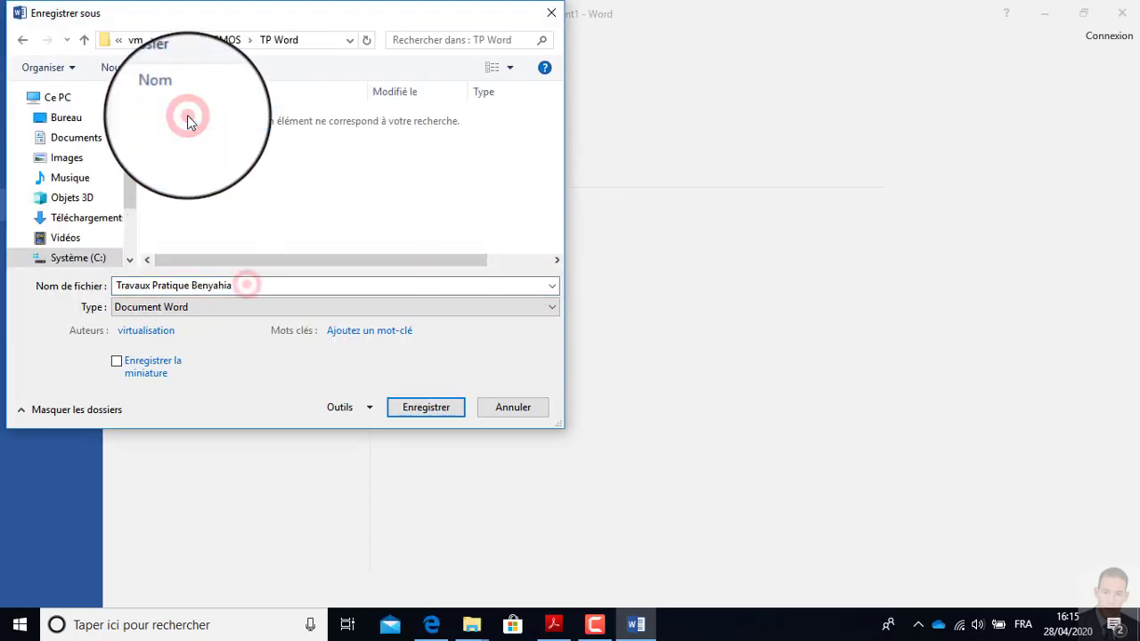
click(248, 285)
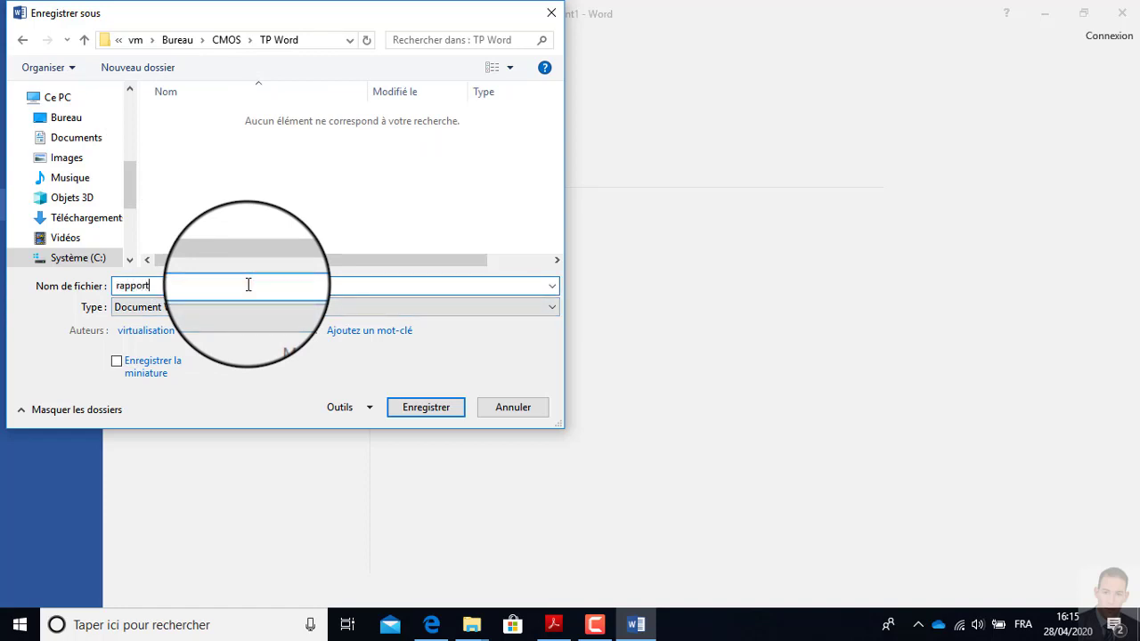
click(437, 410)
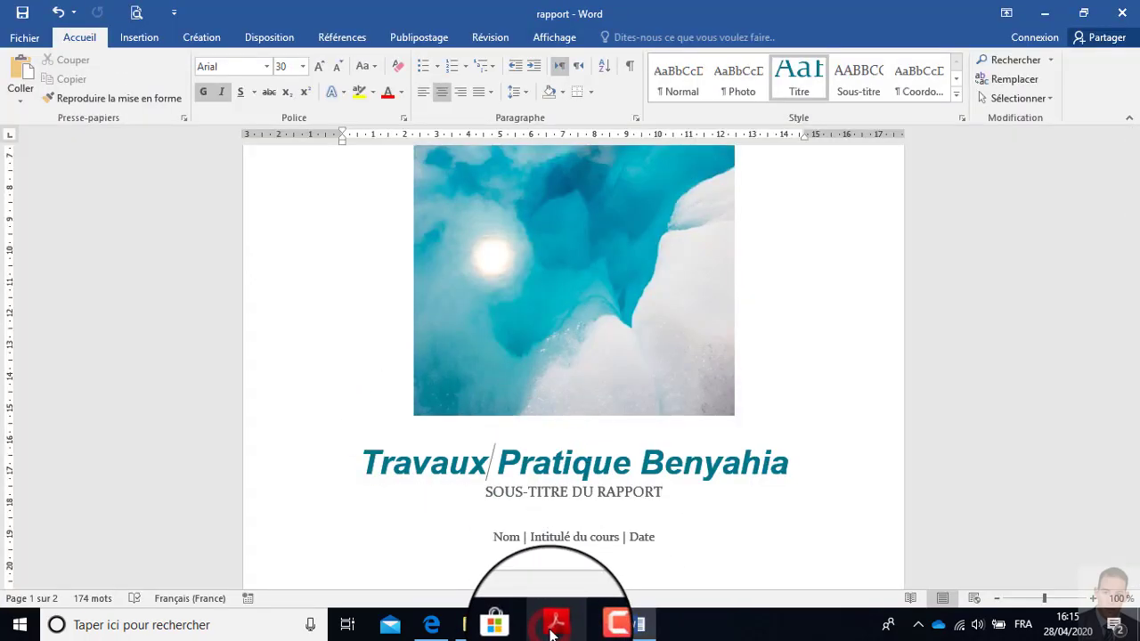
click(553, 628)
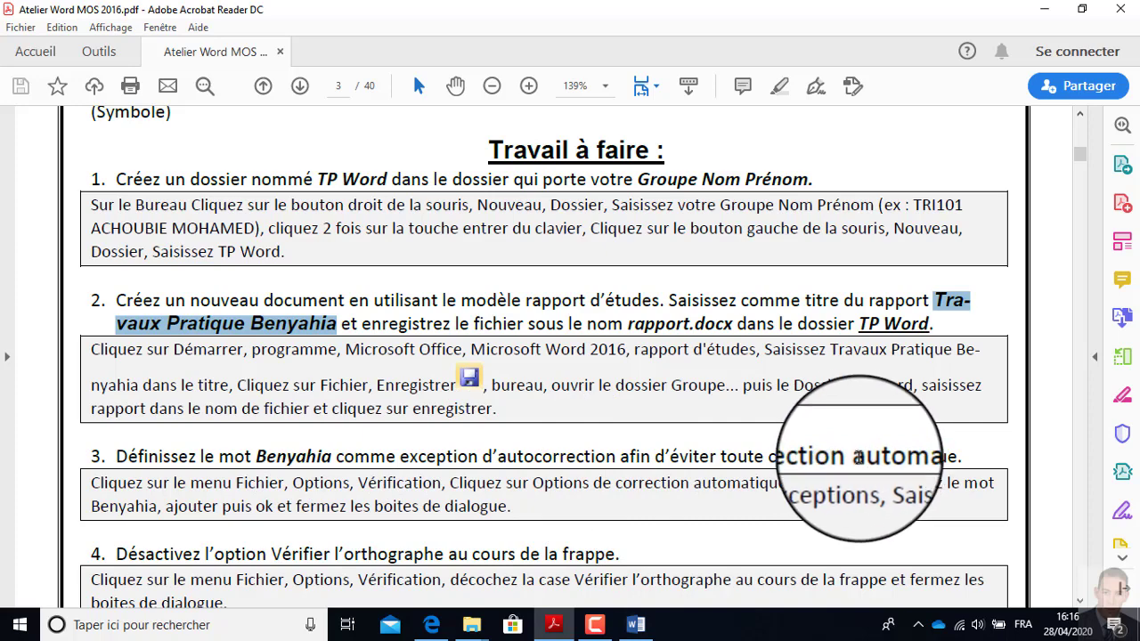
click(636, 627)
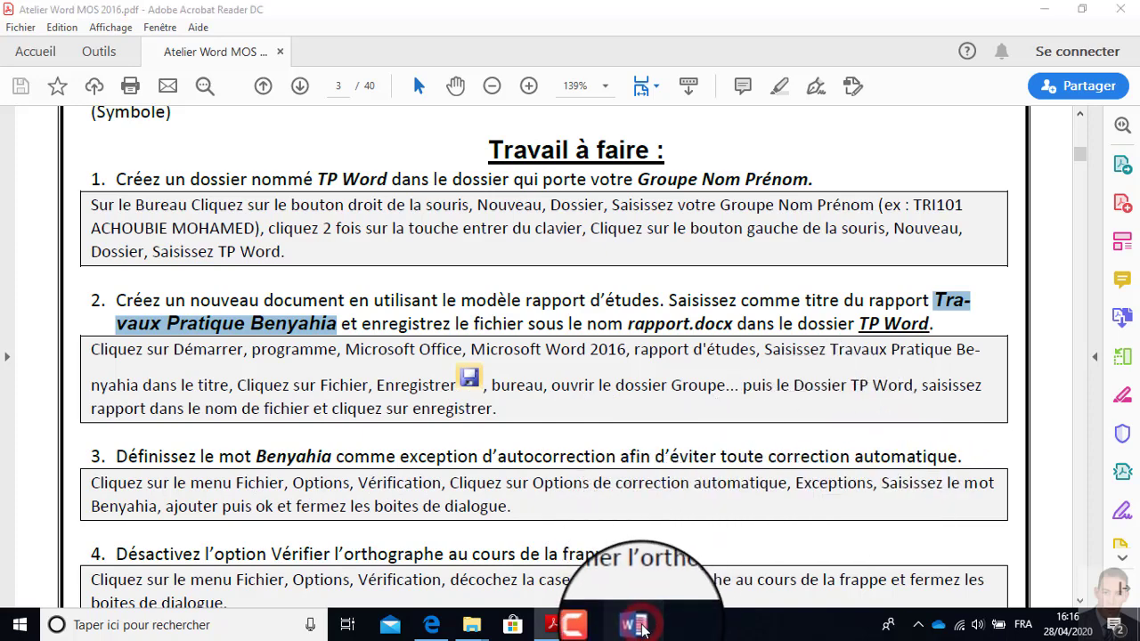
Create a new blank document and type two short lines of test text
click(34, 40)
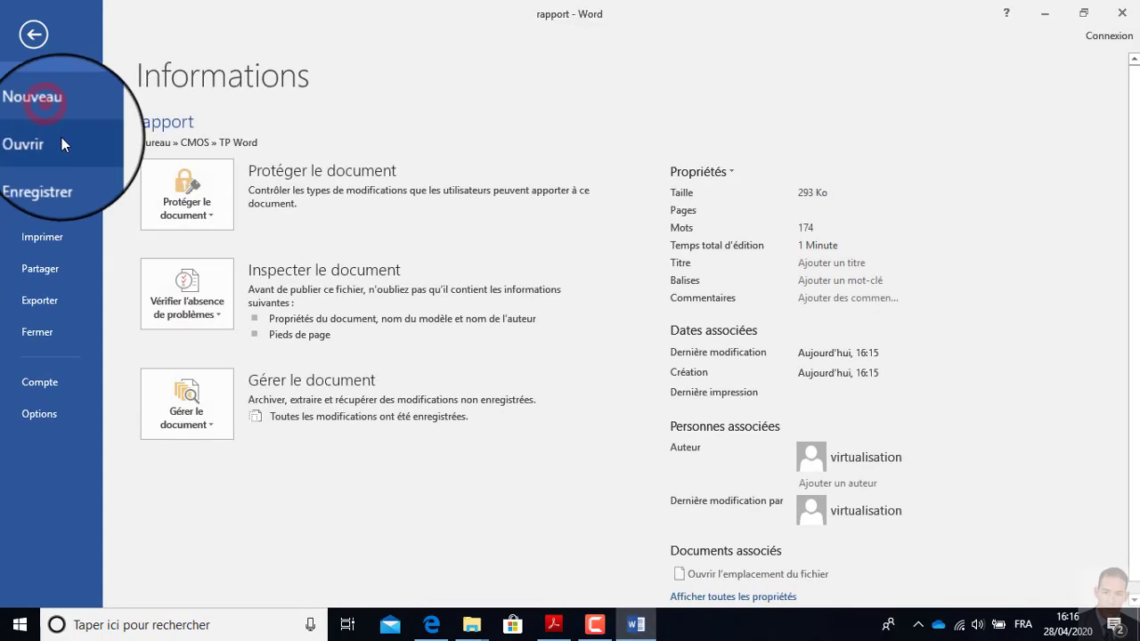
click(45, 110)
click(234, 246)
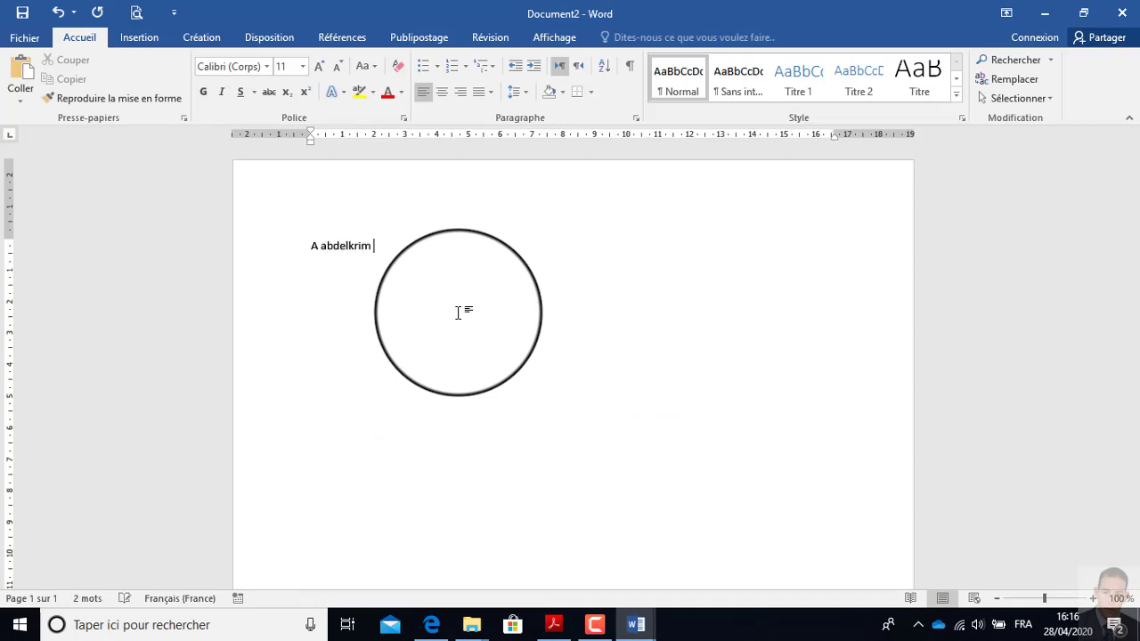
text(A abdelkrim jh Hb)
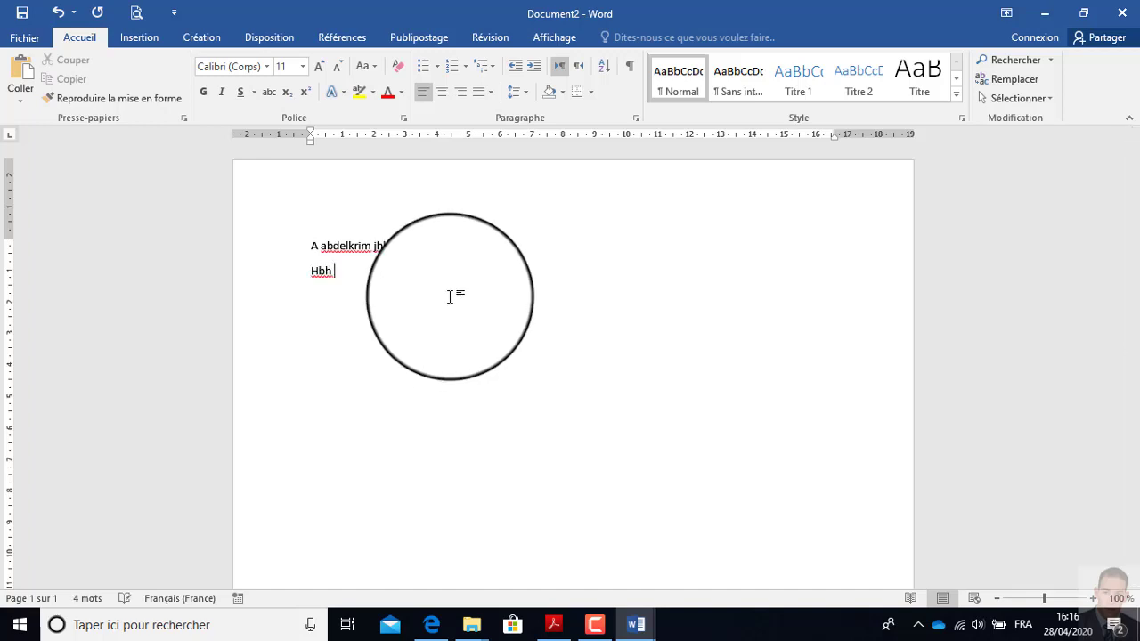
text(h hifvj)
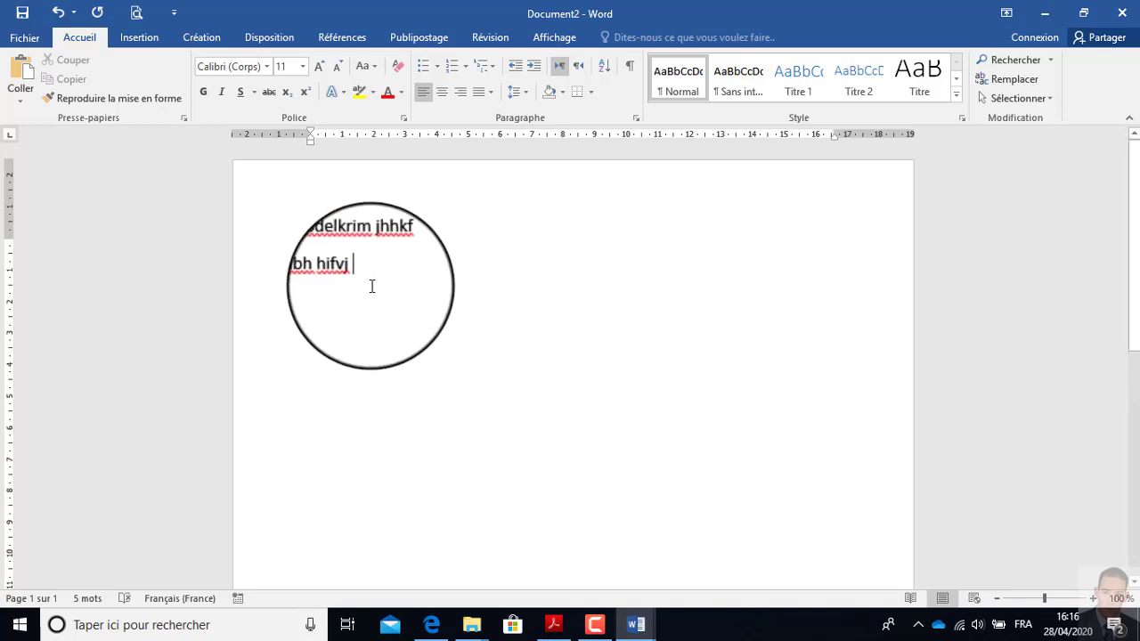
Check the spelling suggestions on the first line and dismiss them without changes
click(347, 249)
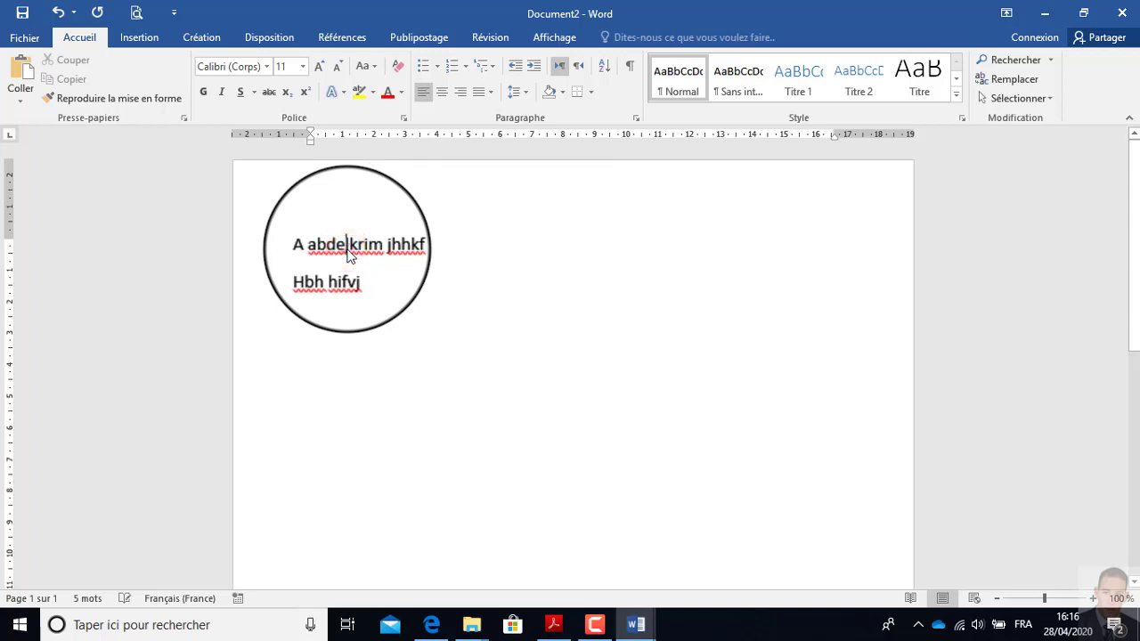
click(381, 267)
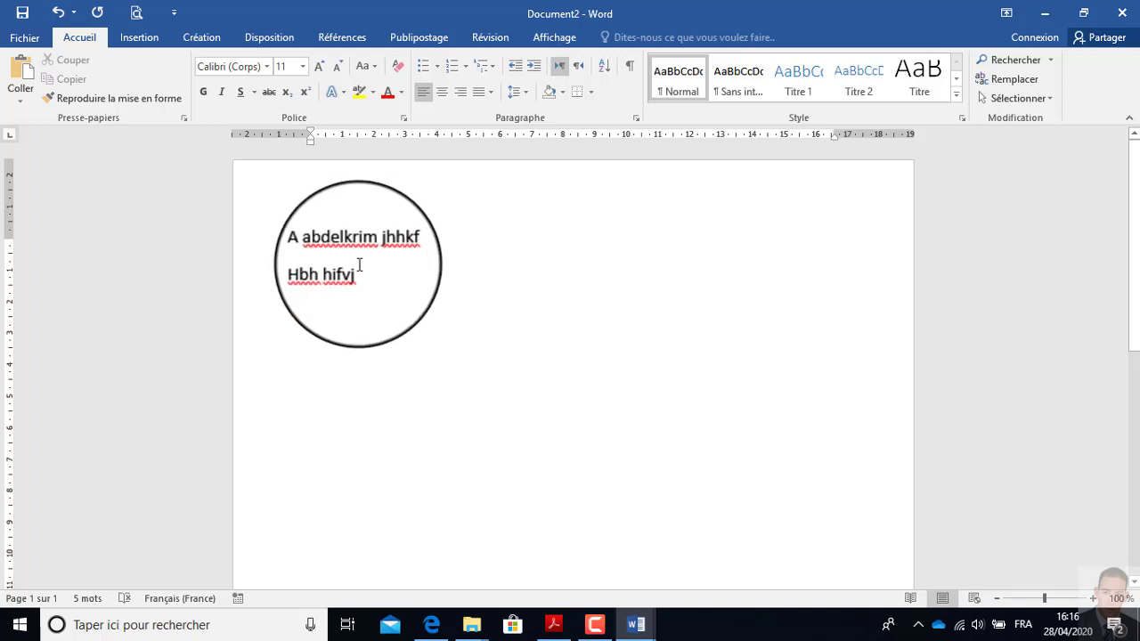
click(361, 248)
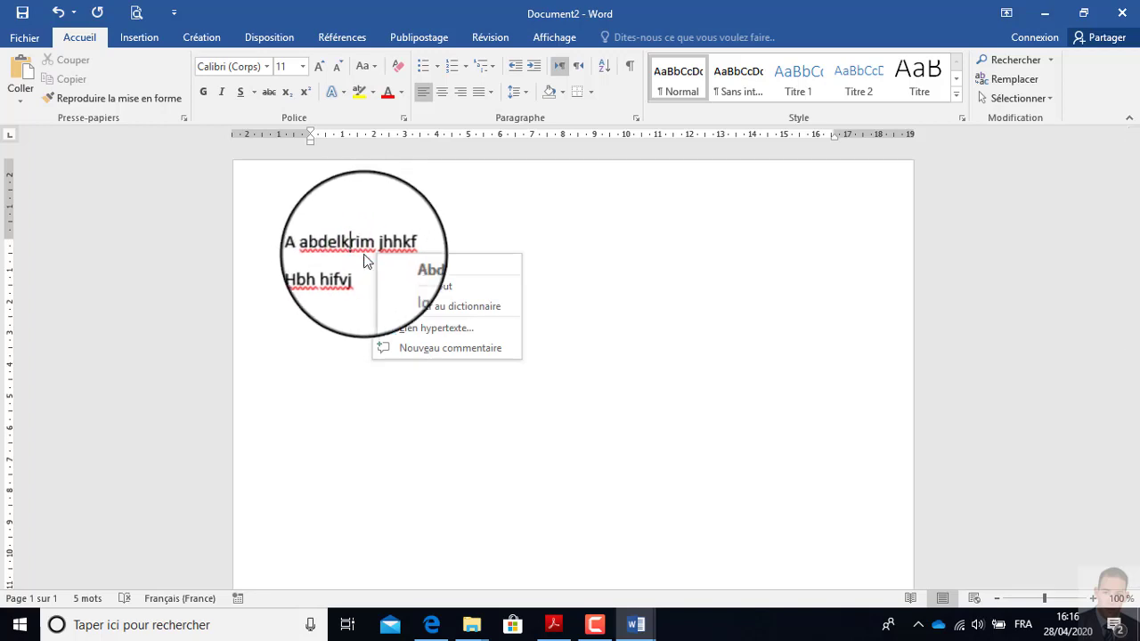
click(695, 316)
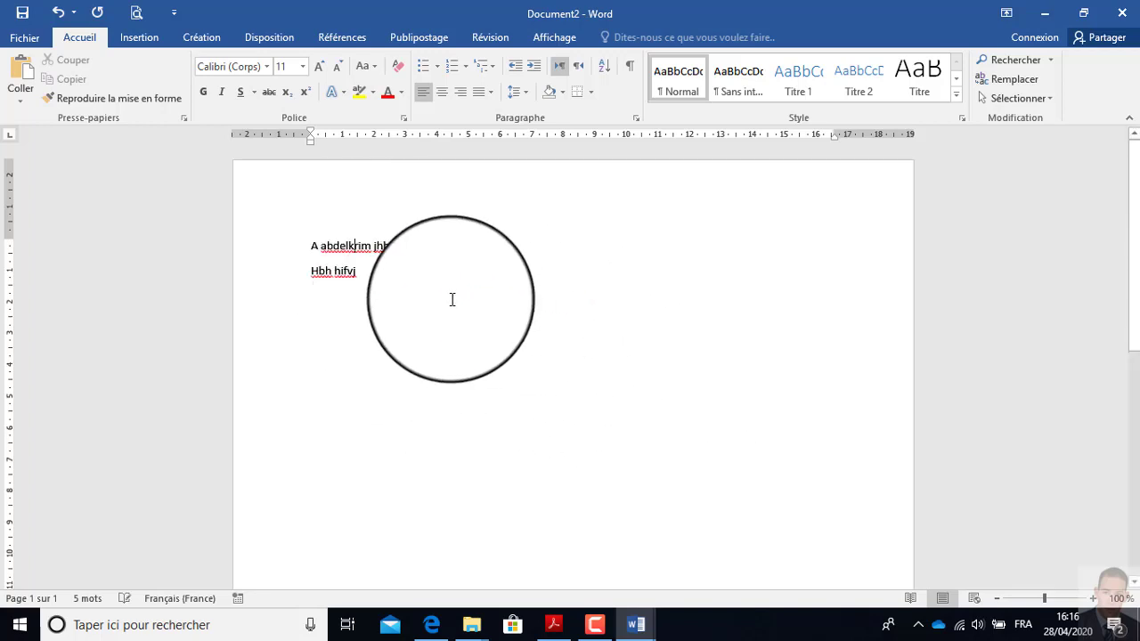
click(387, 276)
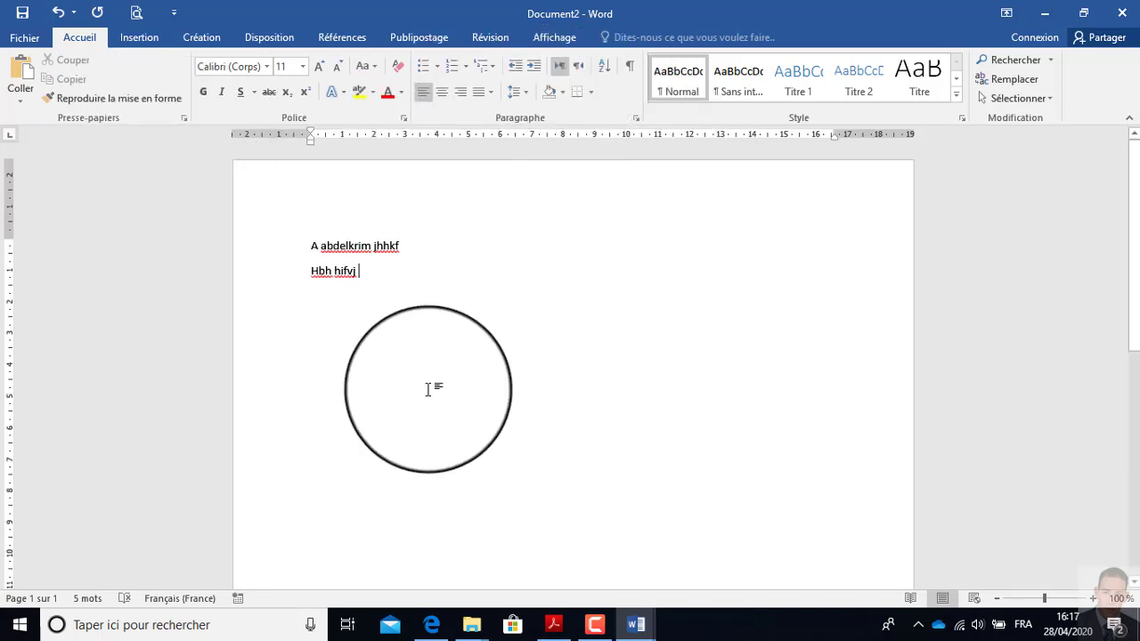
click(630, 628)
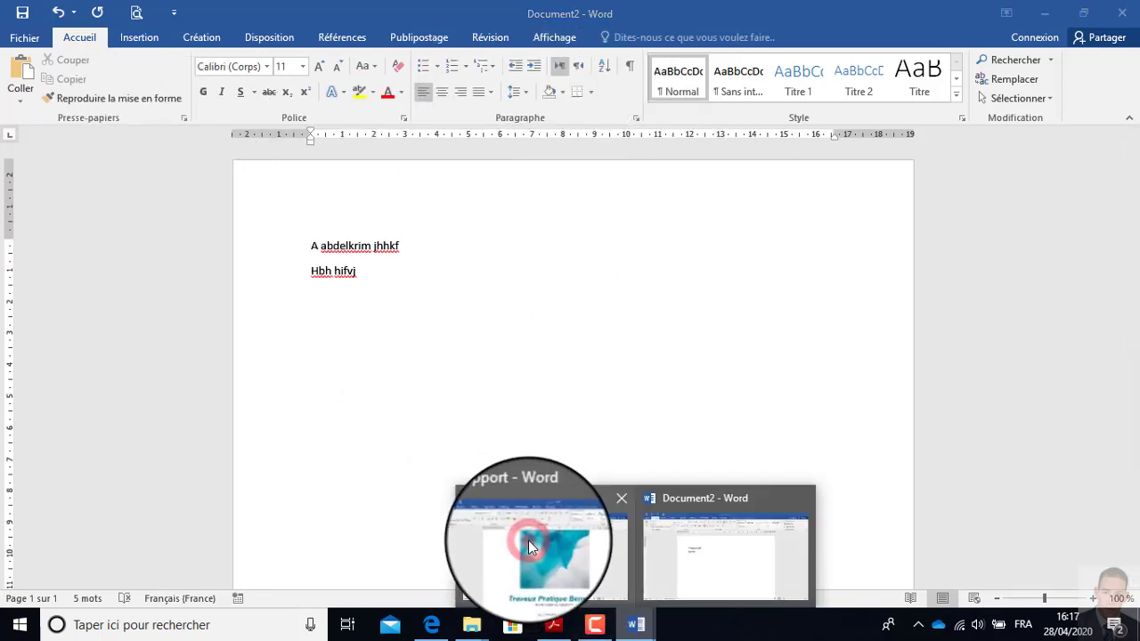
In the rapport document, open the AutoCorrect exceptions list from Word Options' proofing settings
click(528, 539)
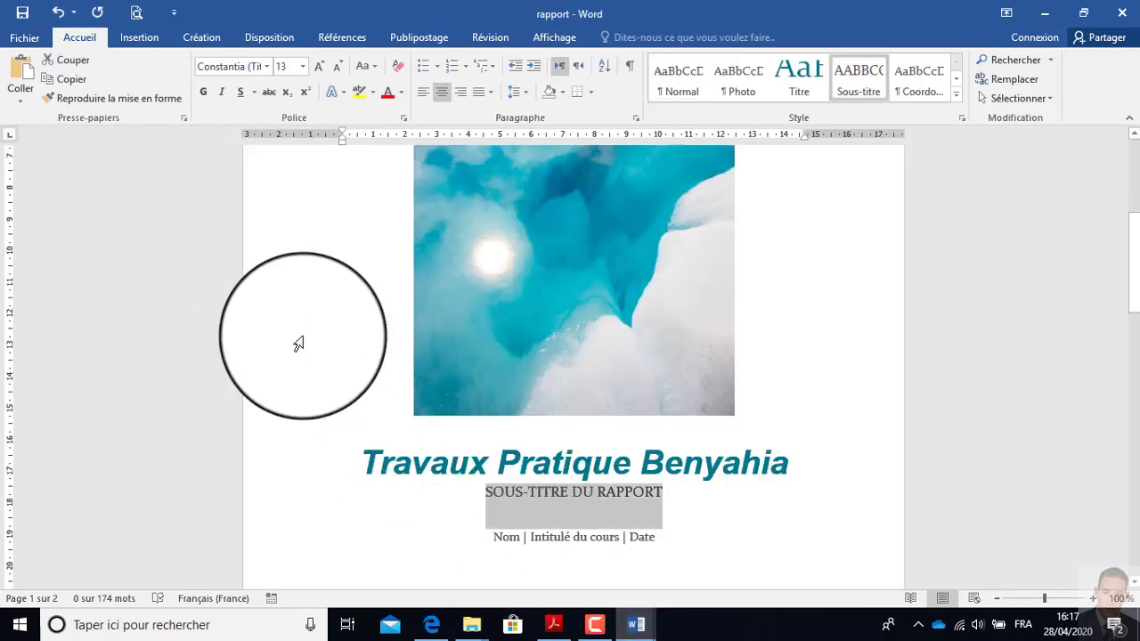
click(29, 41)
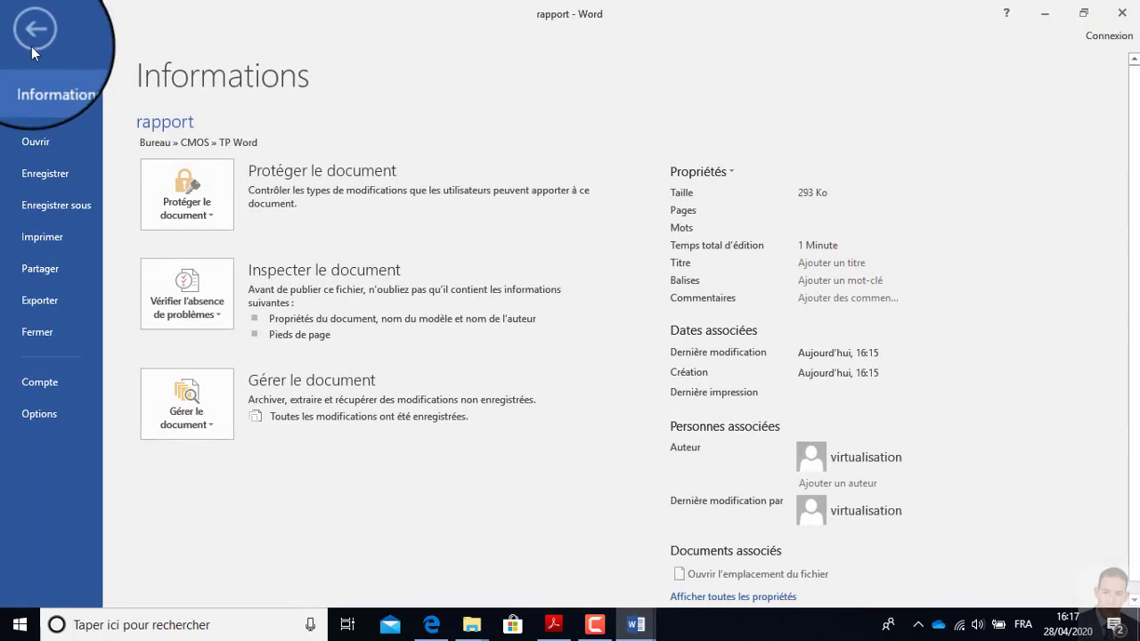
click(36, 418)
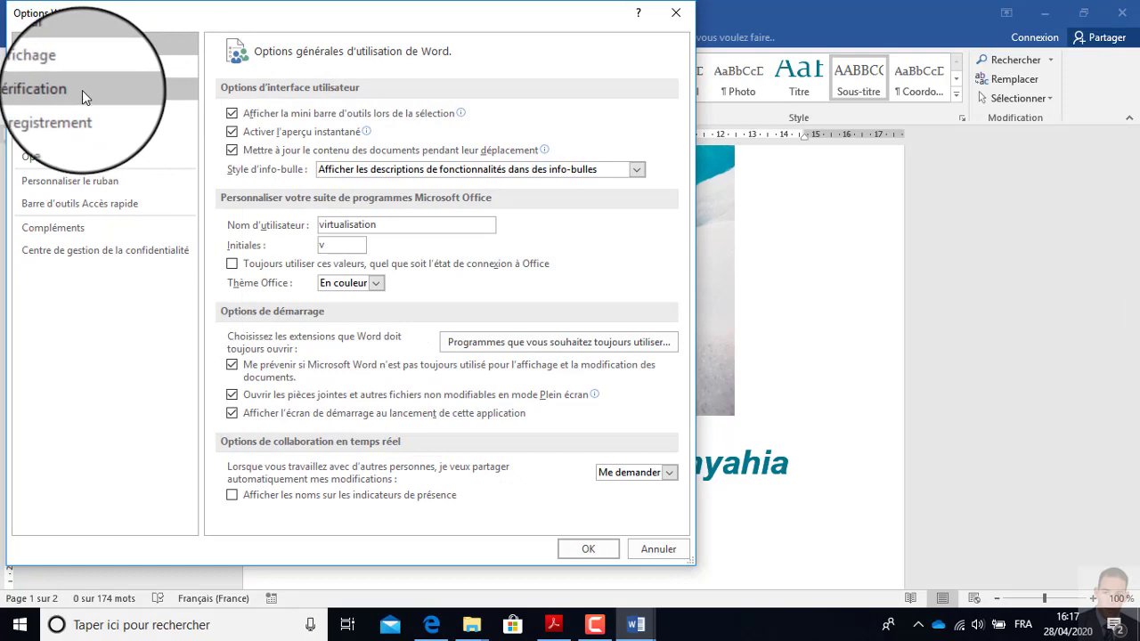
click(81, 90)
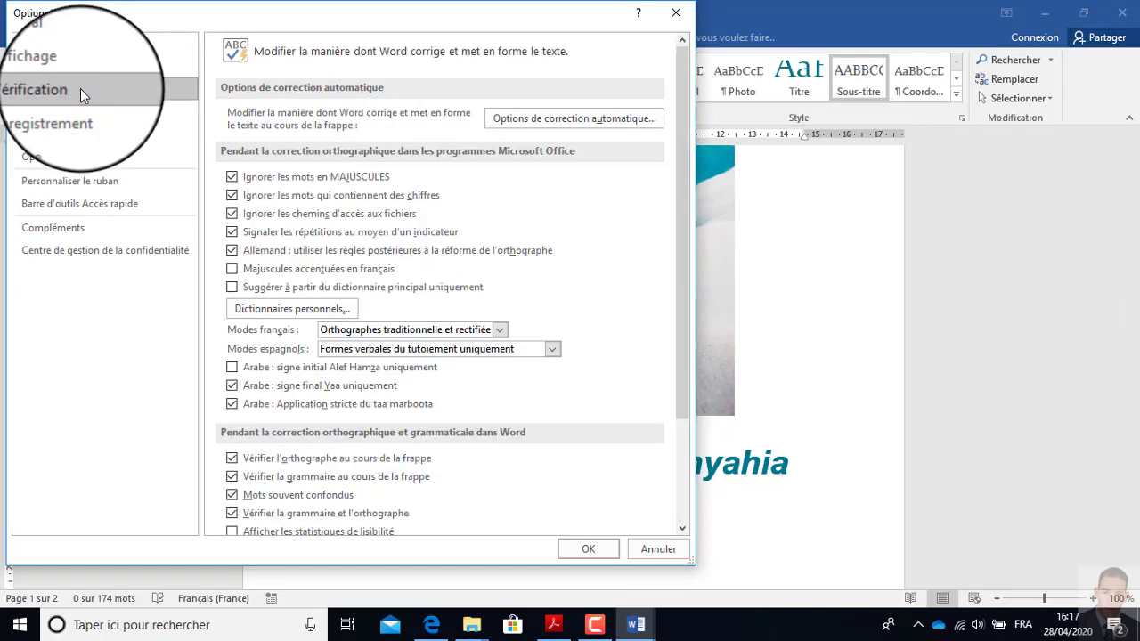
click(581, 120)
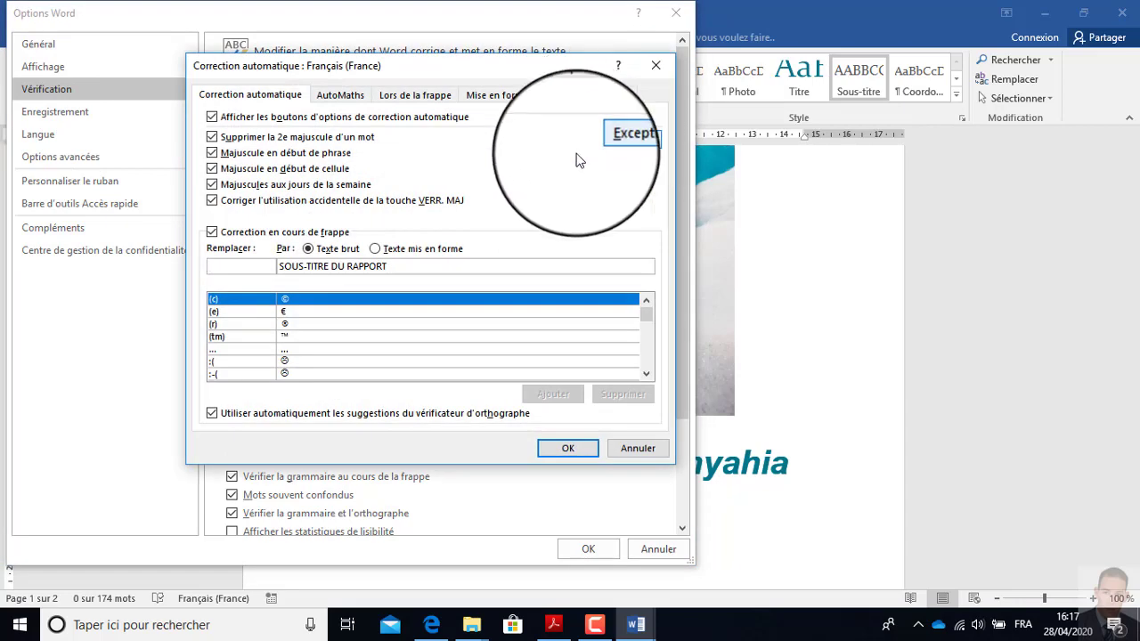
click(624, 141)
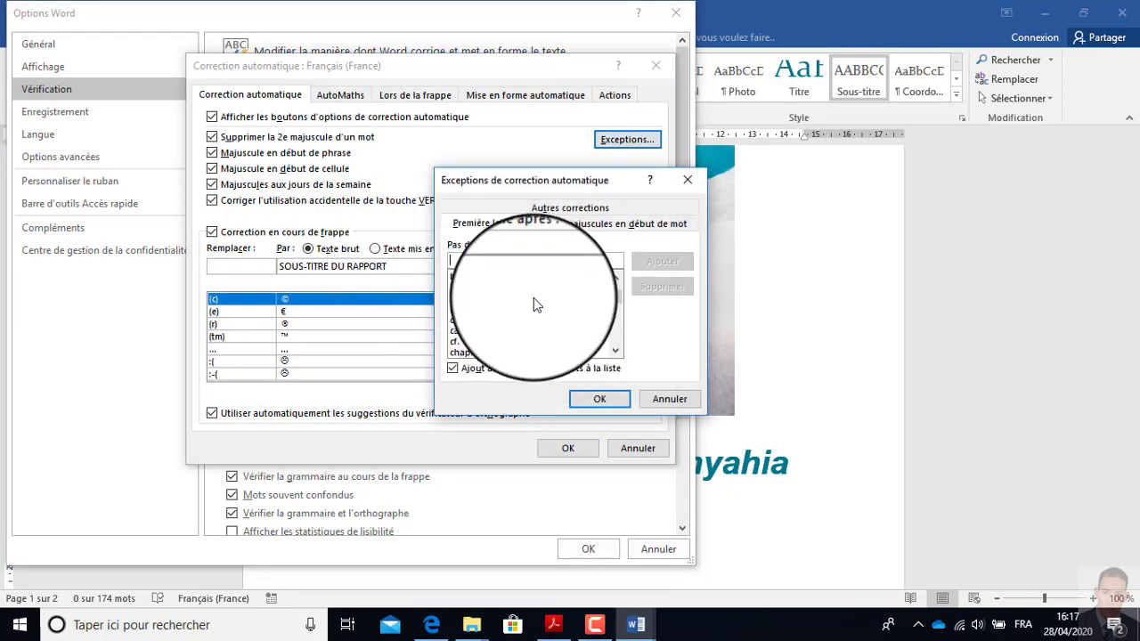
Add the surname under Pas de majuscule après and confirm all three dialogs
click(549, 258)
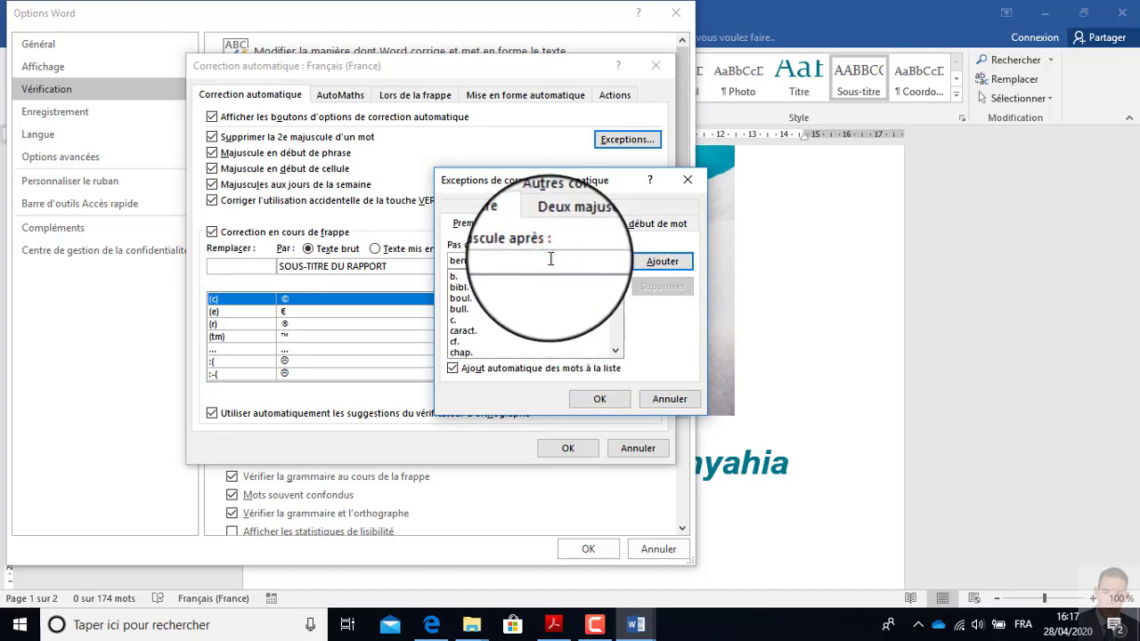
text(benyahia)
click(662, 261)
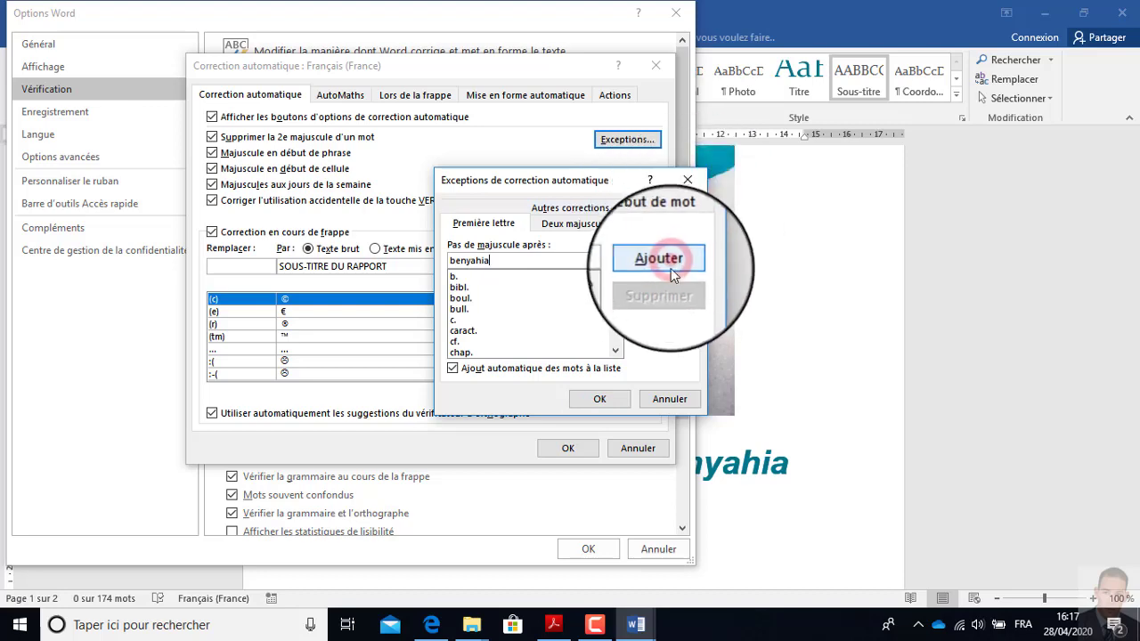
click(592, 398)
click(575, 449)
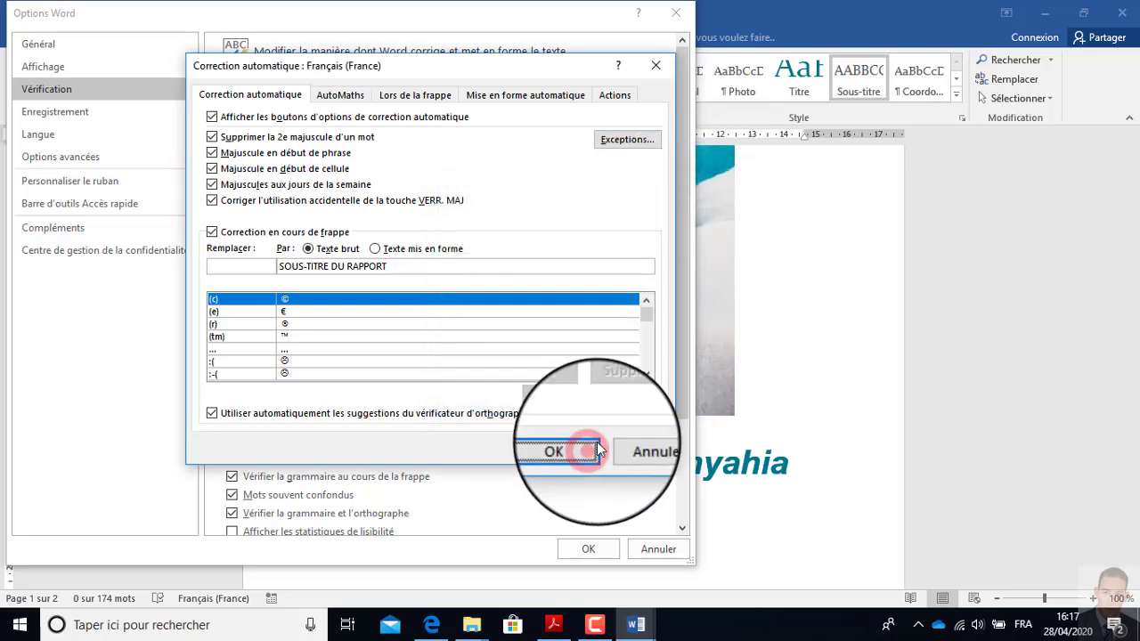
click(603, 550)
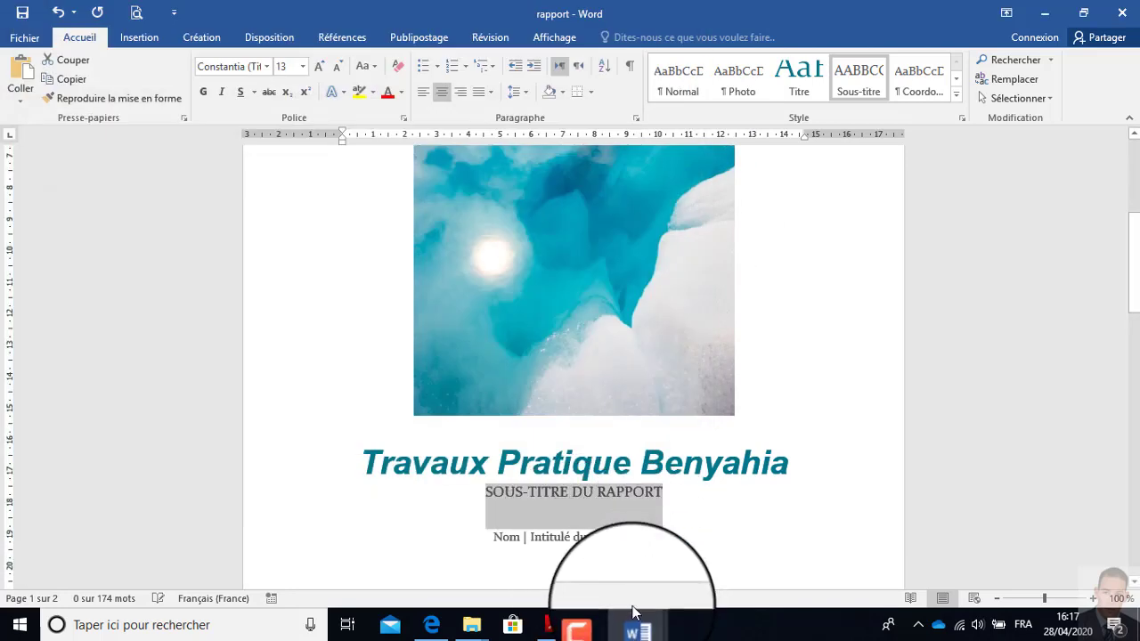
In Document2, add a first name to the AutoCorrect Exceptions list and confirm all dialogs
mouse_move(655, 625)
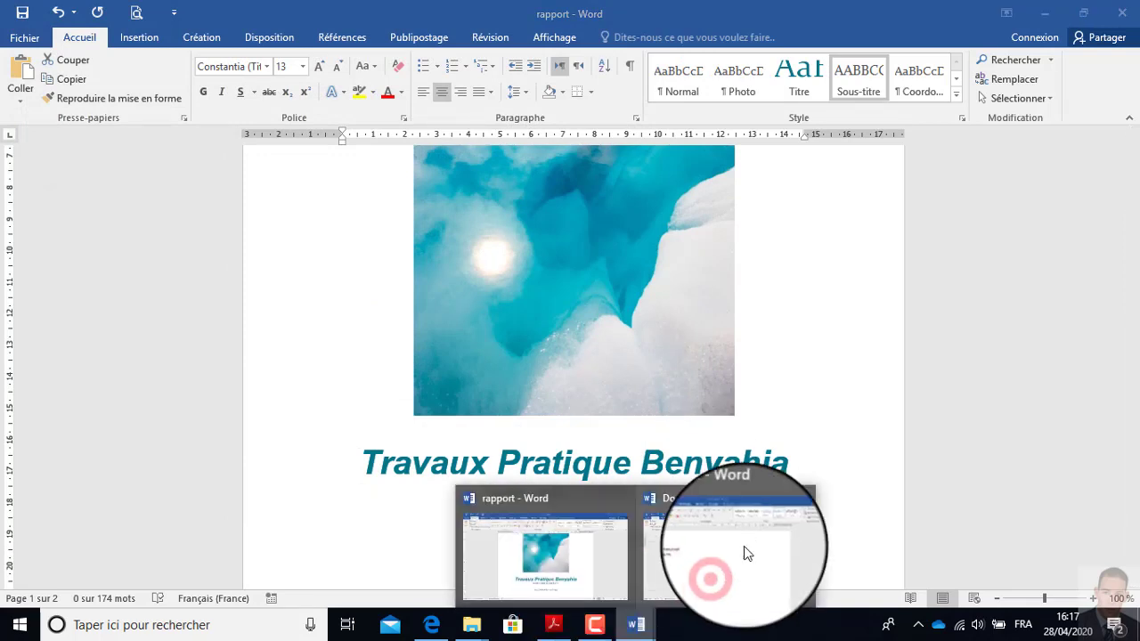
click(721, 570)
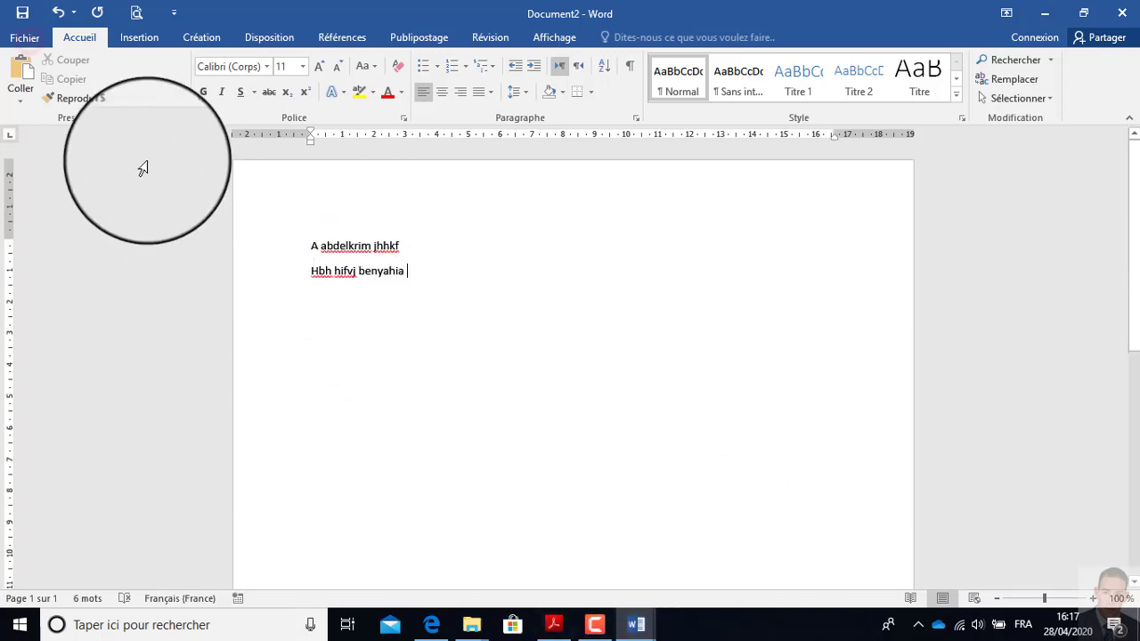
click(27, 38)
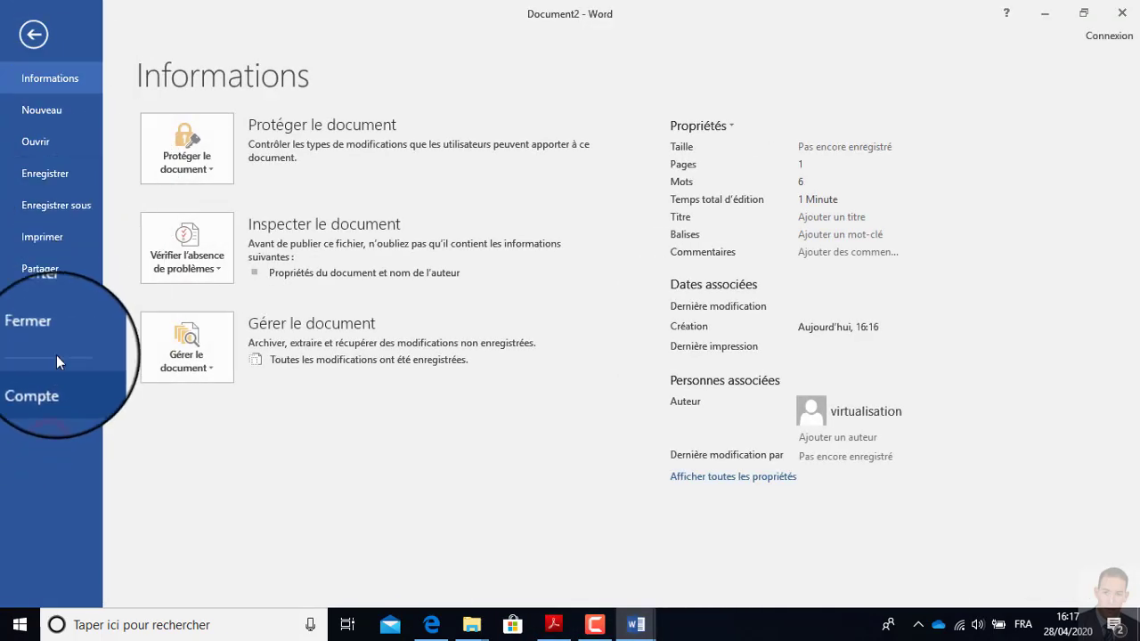
click(51, 416)
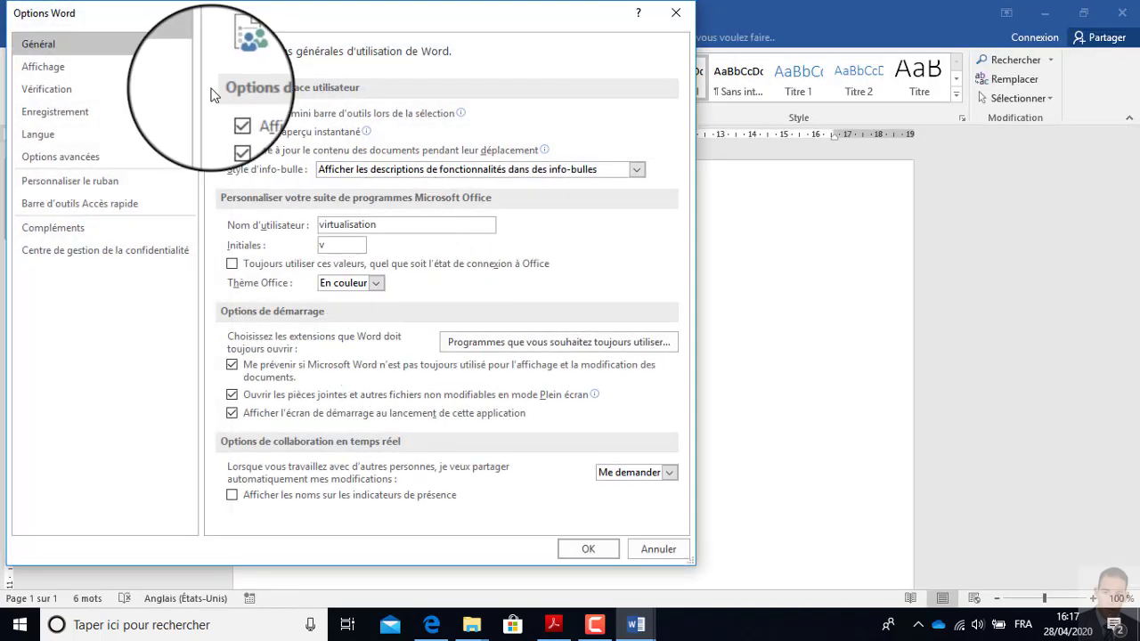
click(55, 94)
click(528, 123)
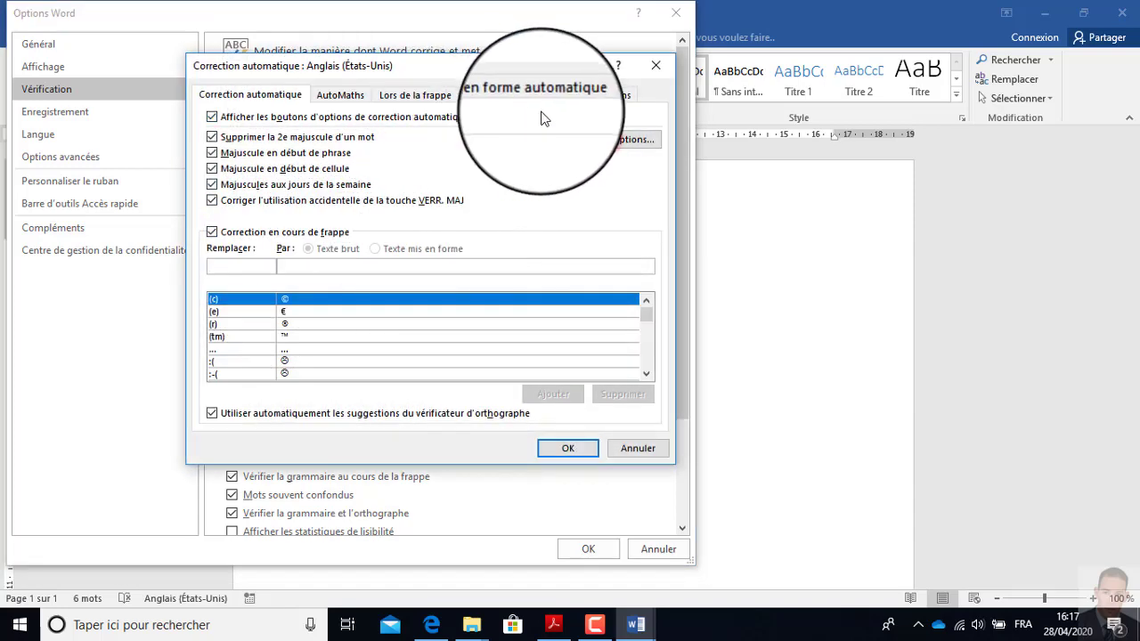
click(615, 140)
click(540, 265)
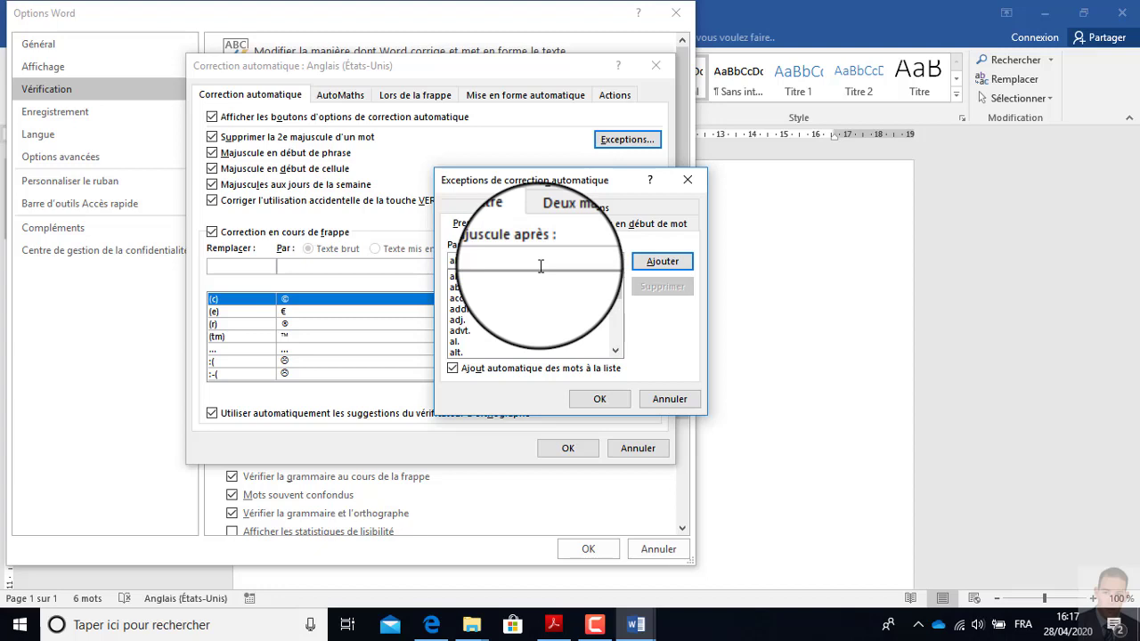
click(664, 264)
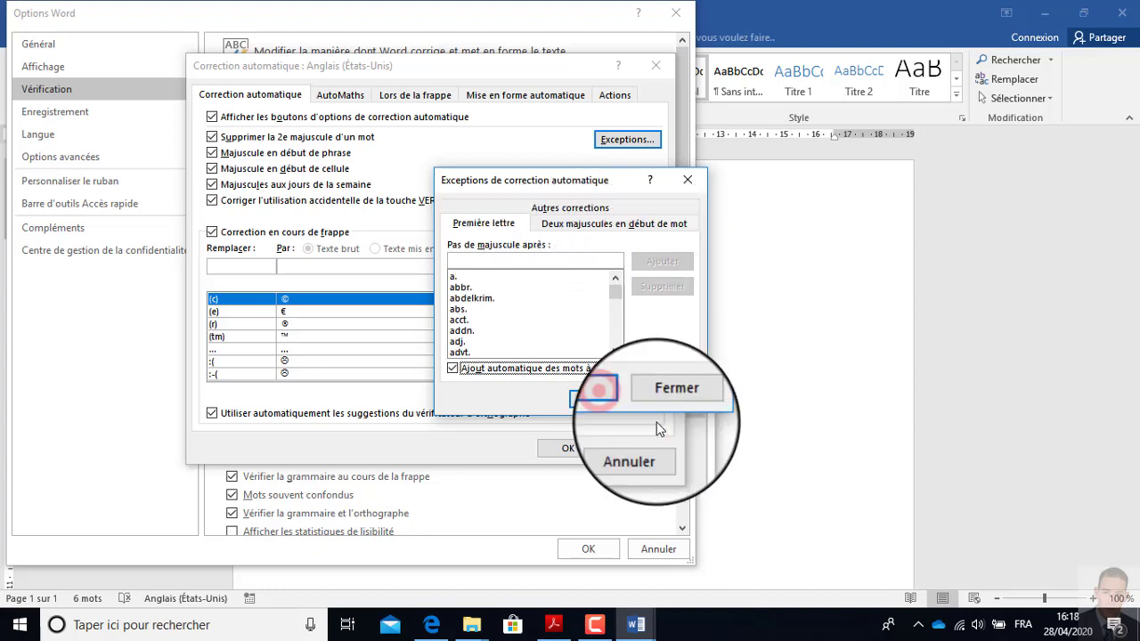
click(600, 399)
click(559, 451)
click(588, 547)
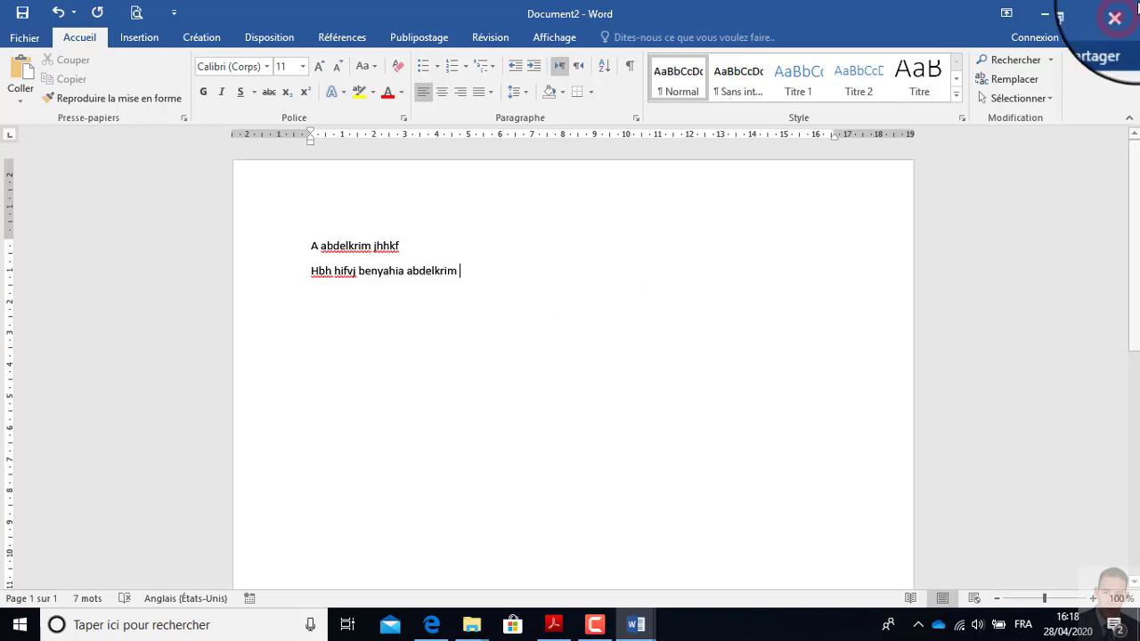
Close Document2 with Ne pas enregistrer and bring the exercise PDF back
click(1122, 12)
click(580, 349)
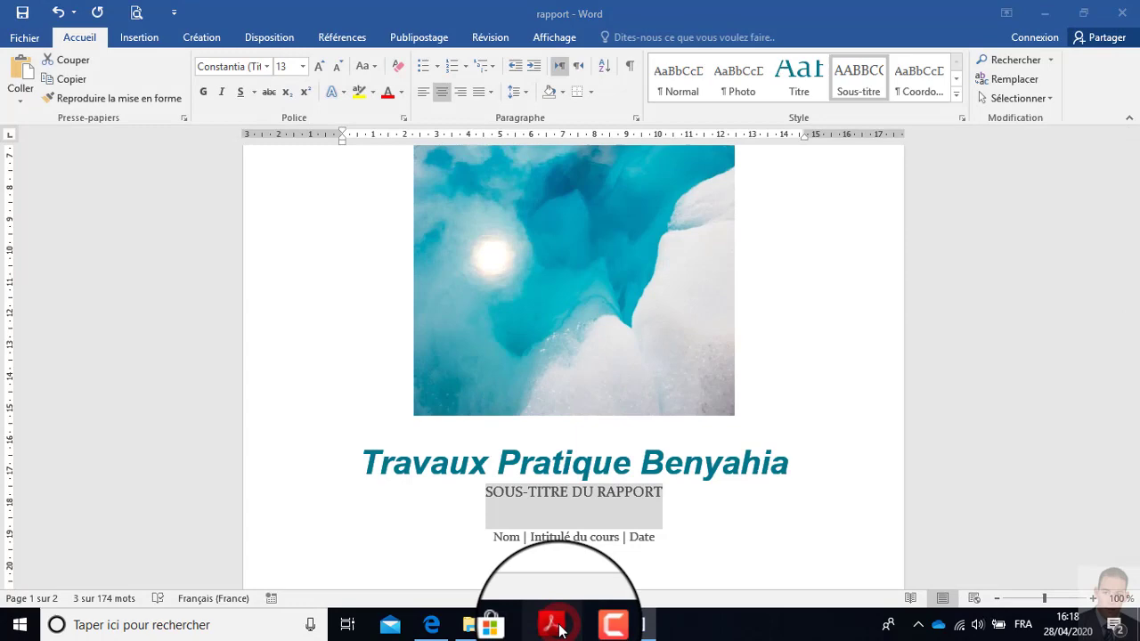
click(555, 626)
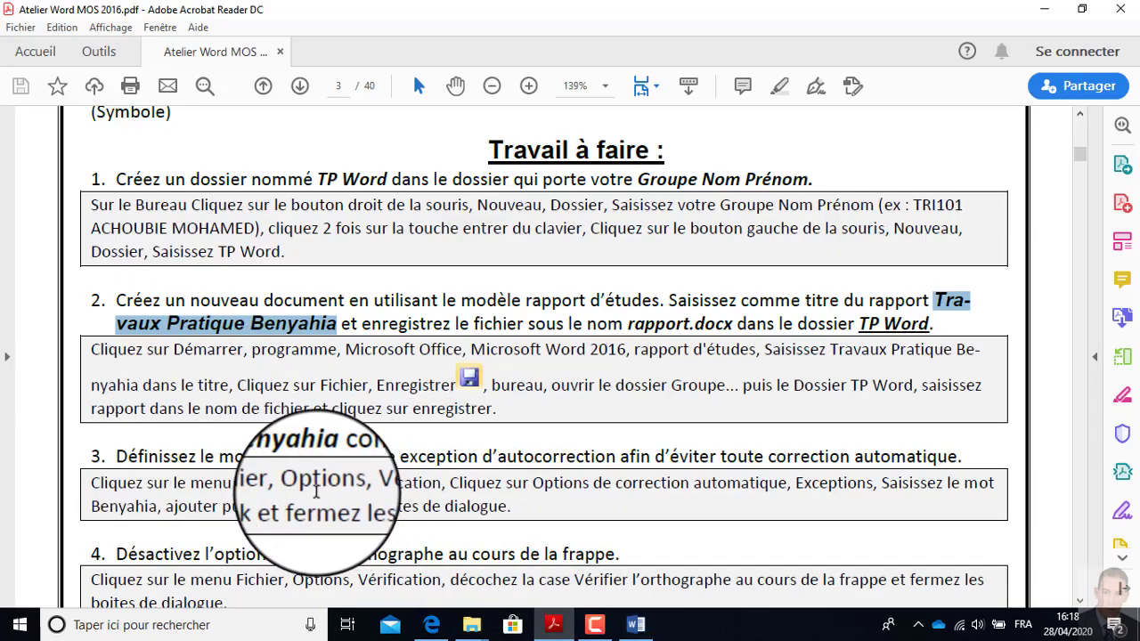
scroll(151, 508, down, 2)
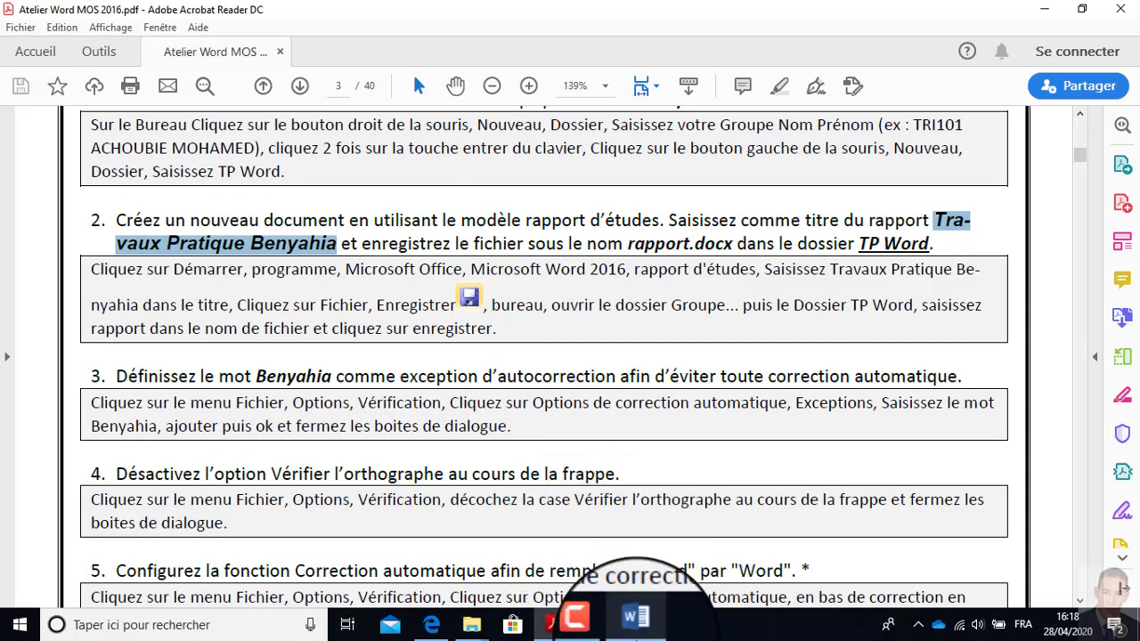
mouse_move(623, 626)
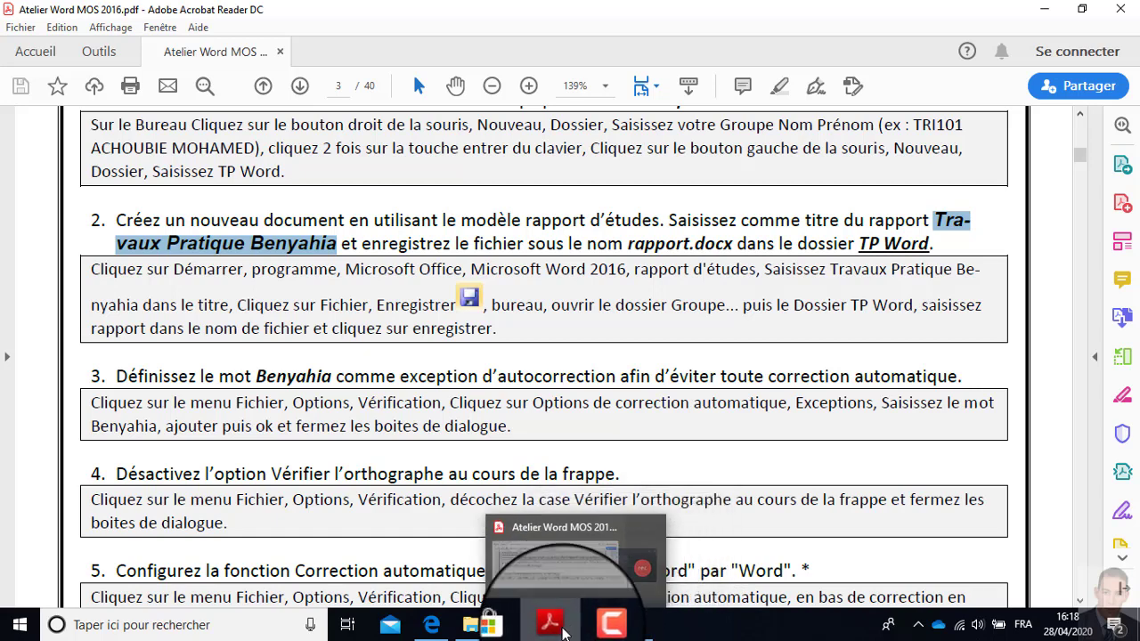
In rapport, uncheck 'Correction en cours de frappe' in the AutoCorrect options and confirm
click(636, 625)
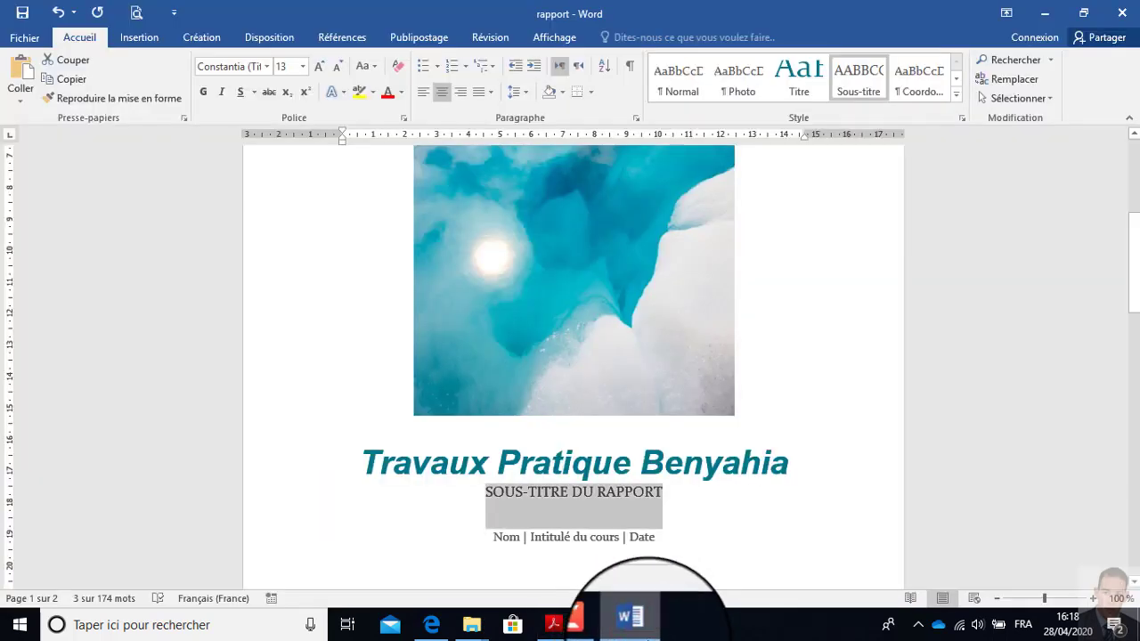
click(40, 43)
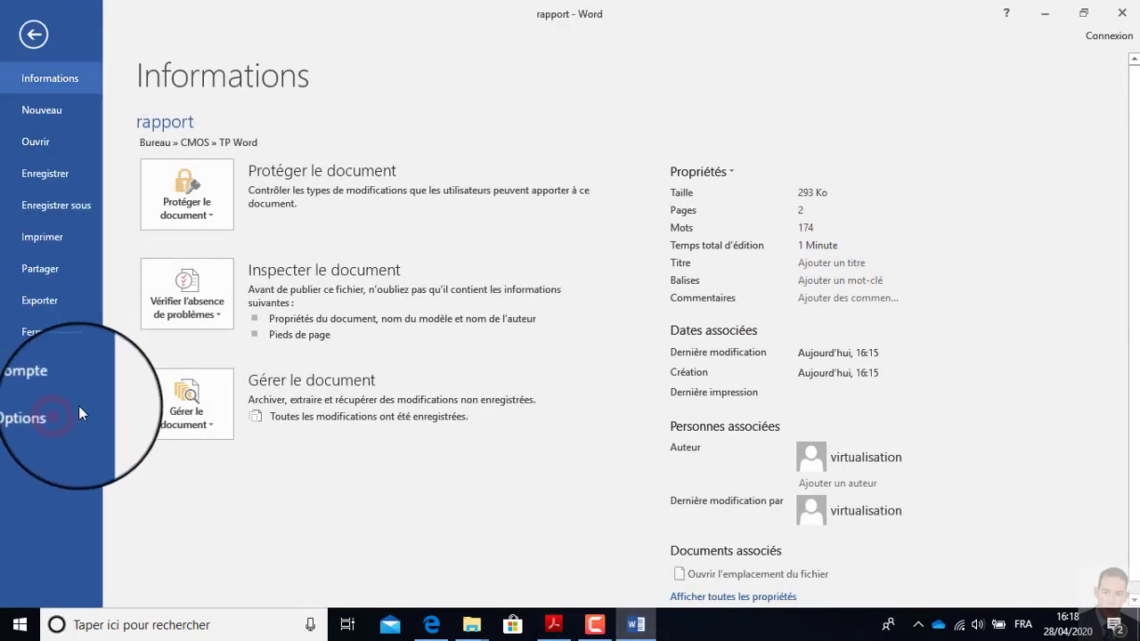
click(62, 411)
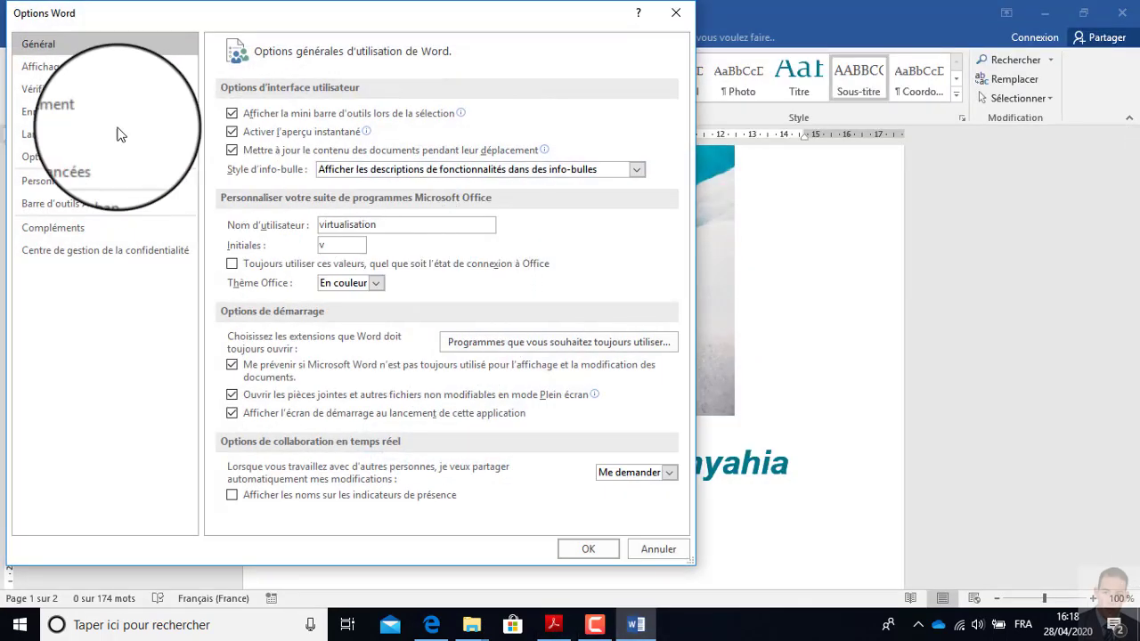
click(62, 88)
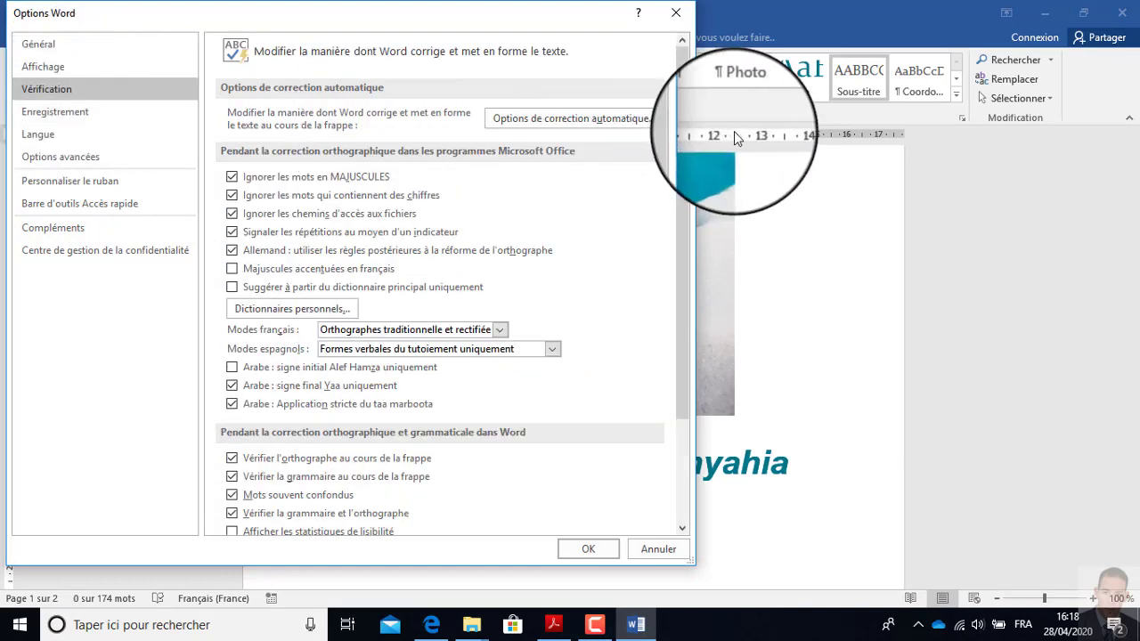
click(620, 131)
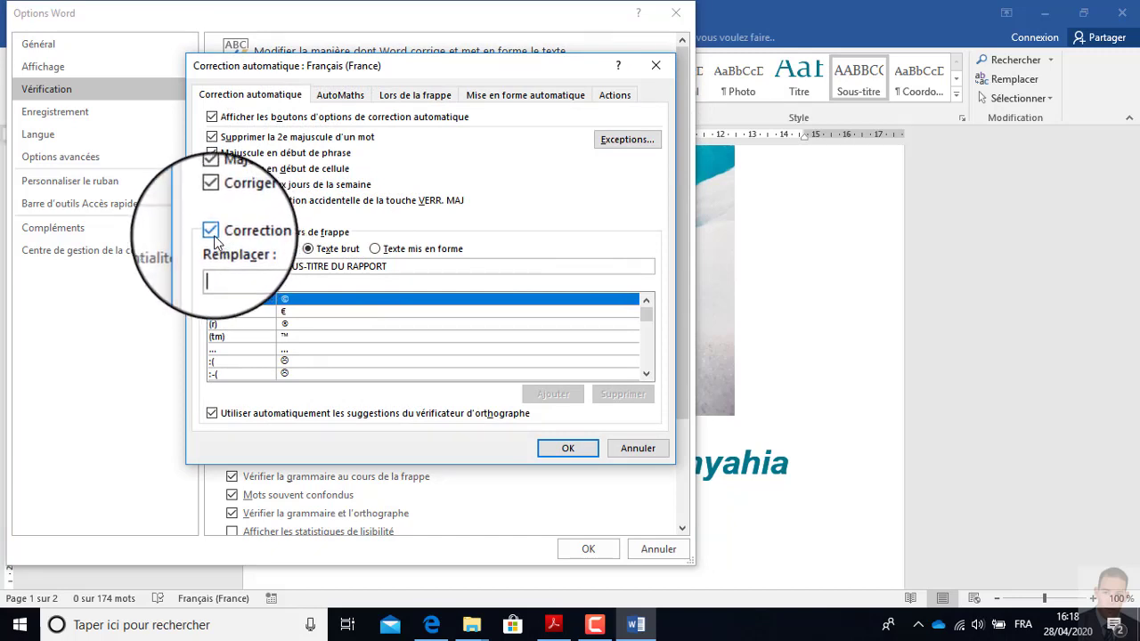
click(214, 236)
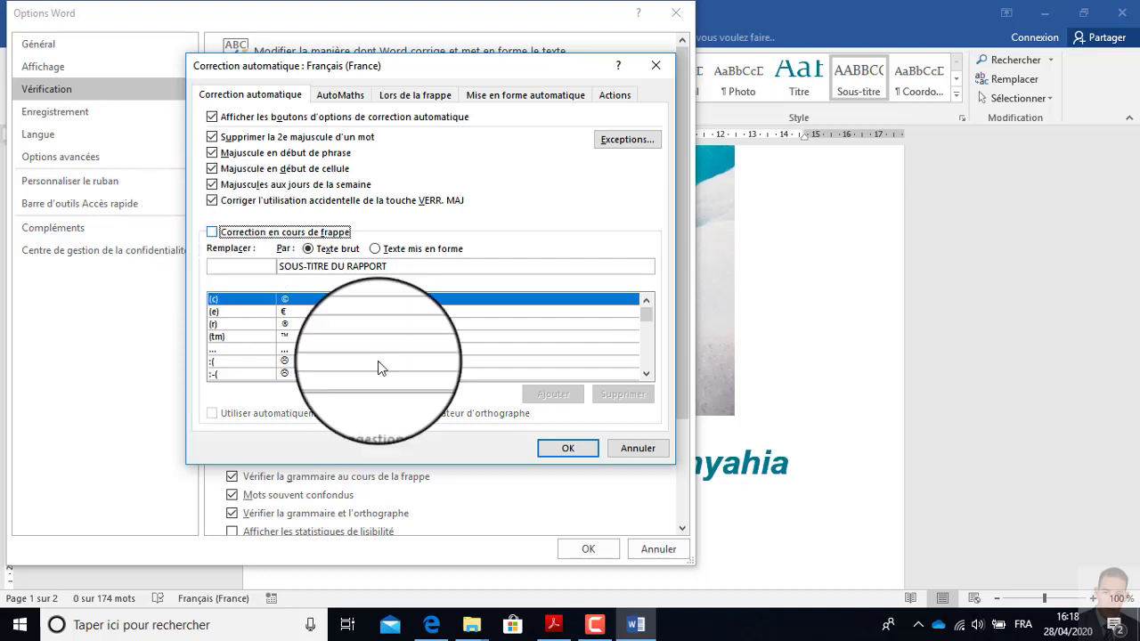
click(567, 451)
click(581, 549)
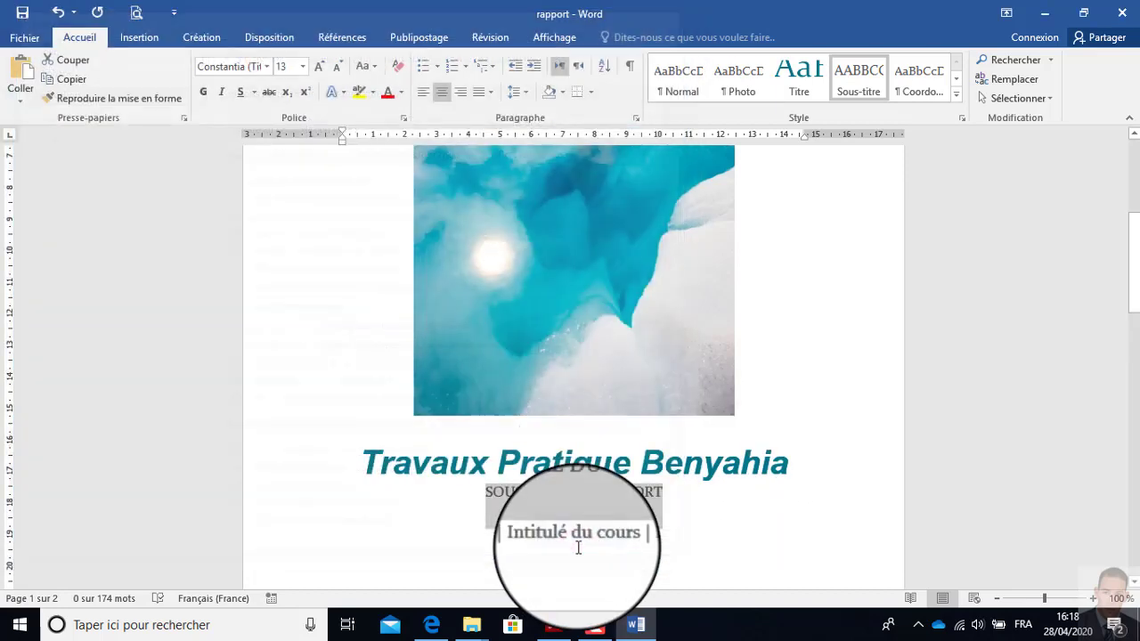
Scroll the PDF to step 5, select its quoted 'Word' words, then return to rapport
click(554, 626)
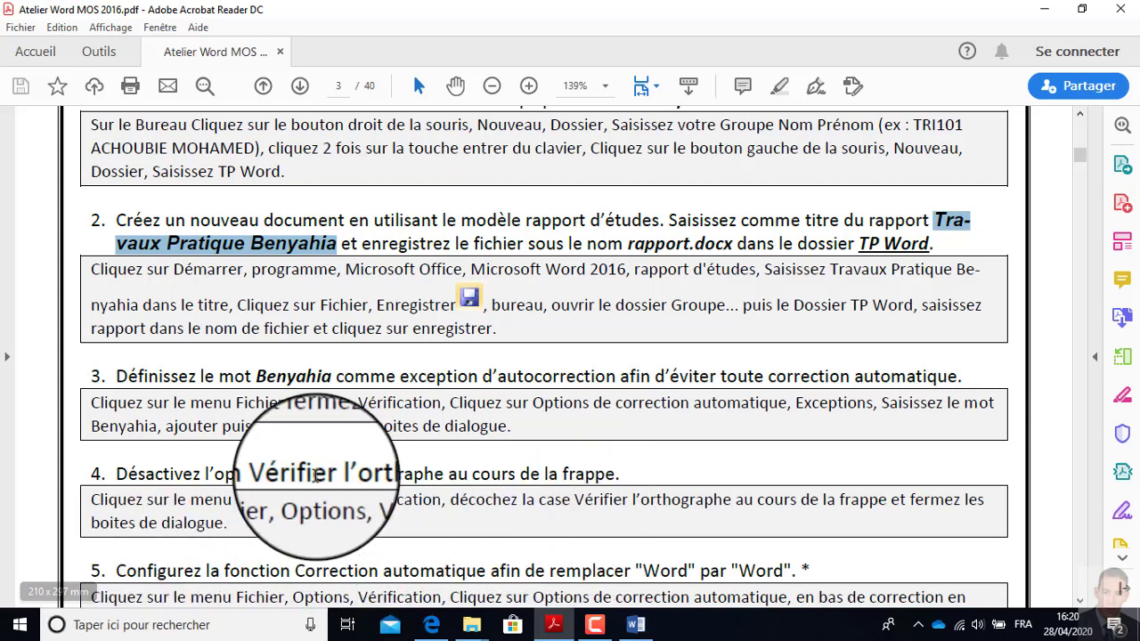
scroll(315, 476, down, 1)
scroll(316, 476, down, 2)
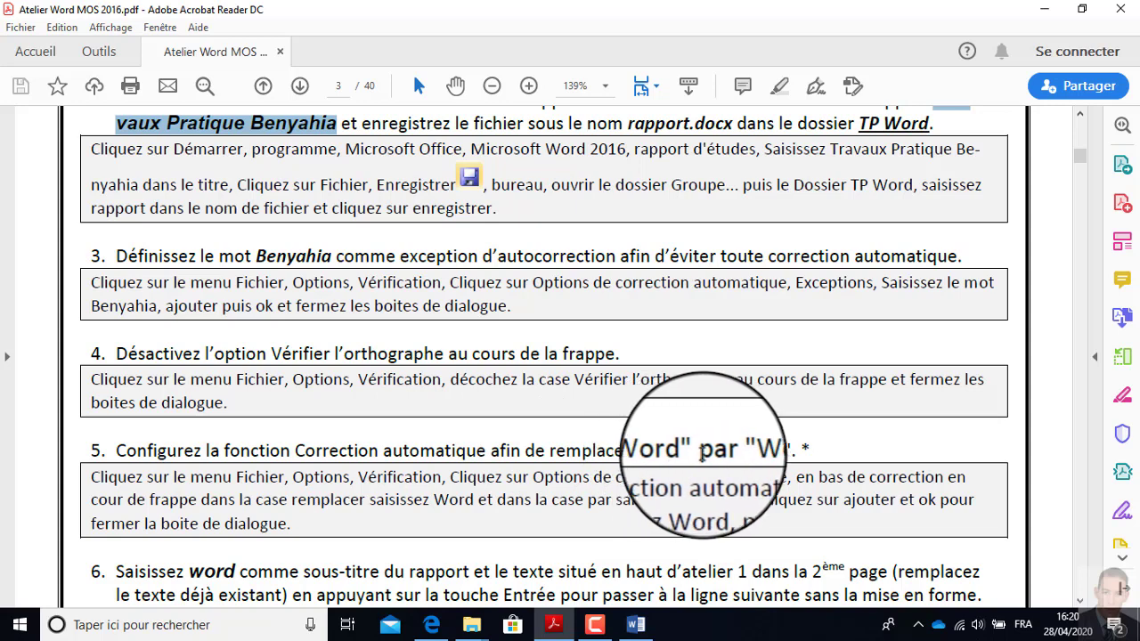
click(653, 450)
drag(653, 450, 676, 450)
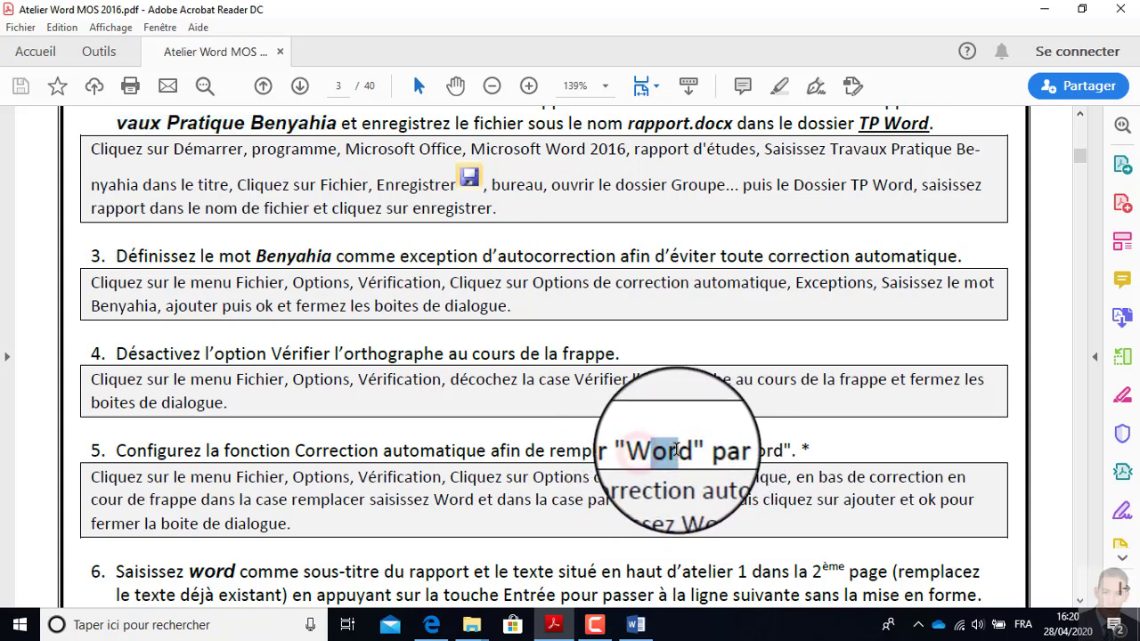
click(751, 450)
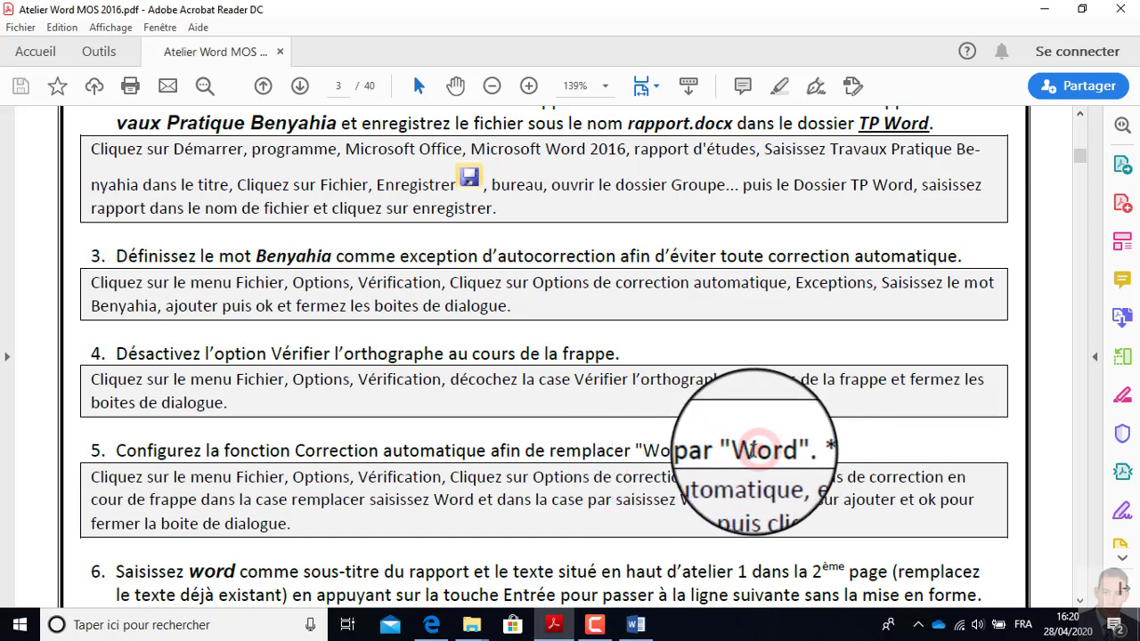
drag(746, 453, 788, 452)
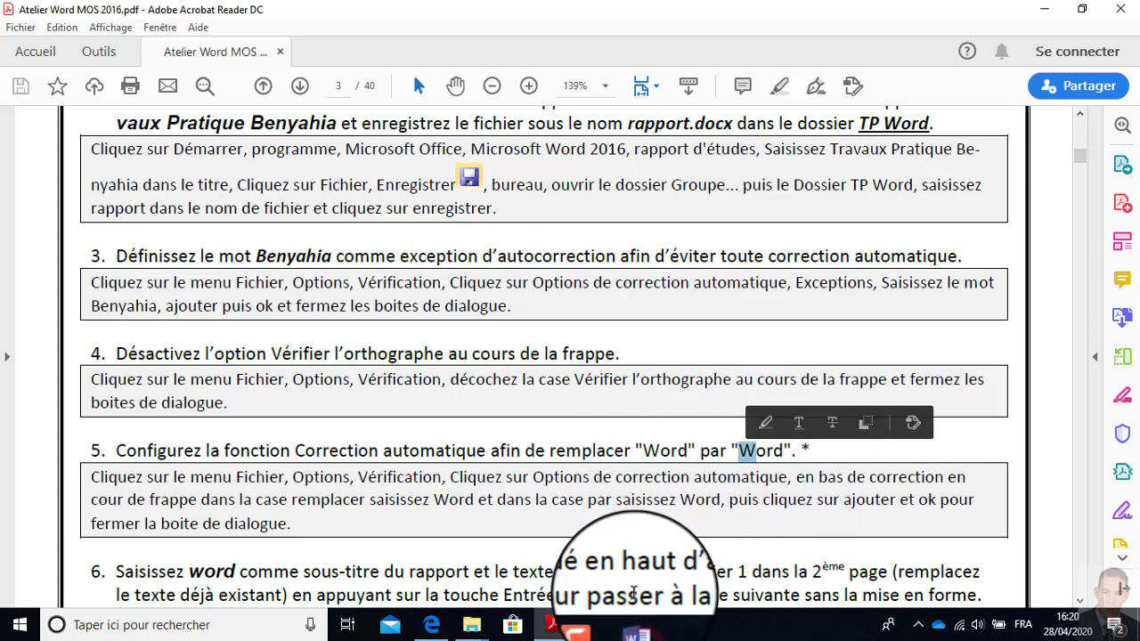
click(638, 626)
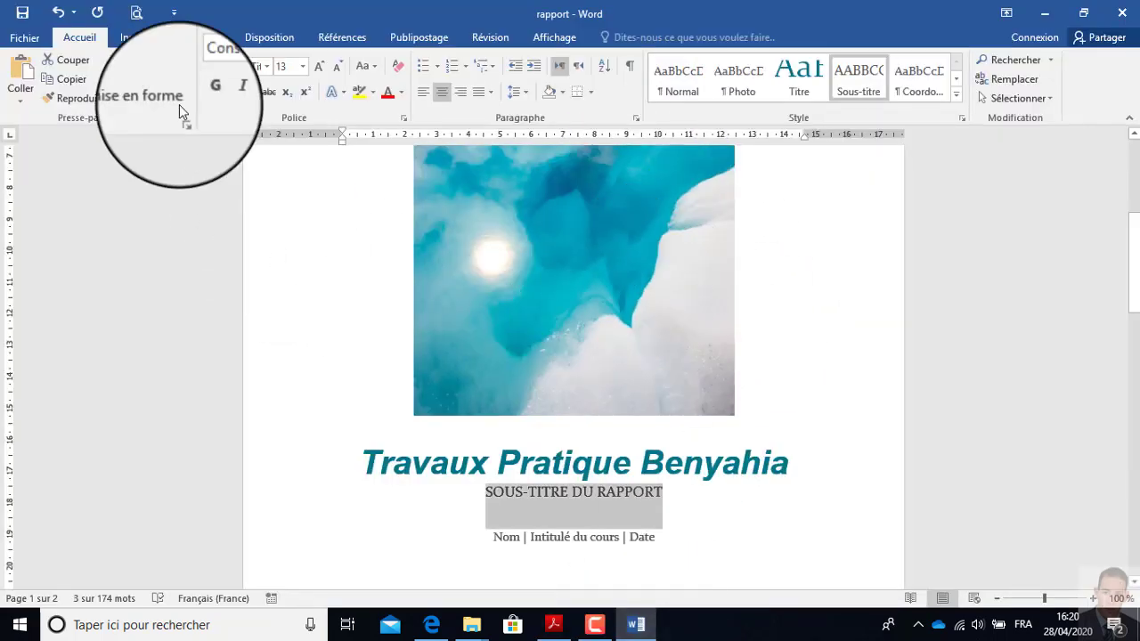
Create a new blank document (Document3) from Fichier > Nouveau > Document vierge
click(31, 42)
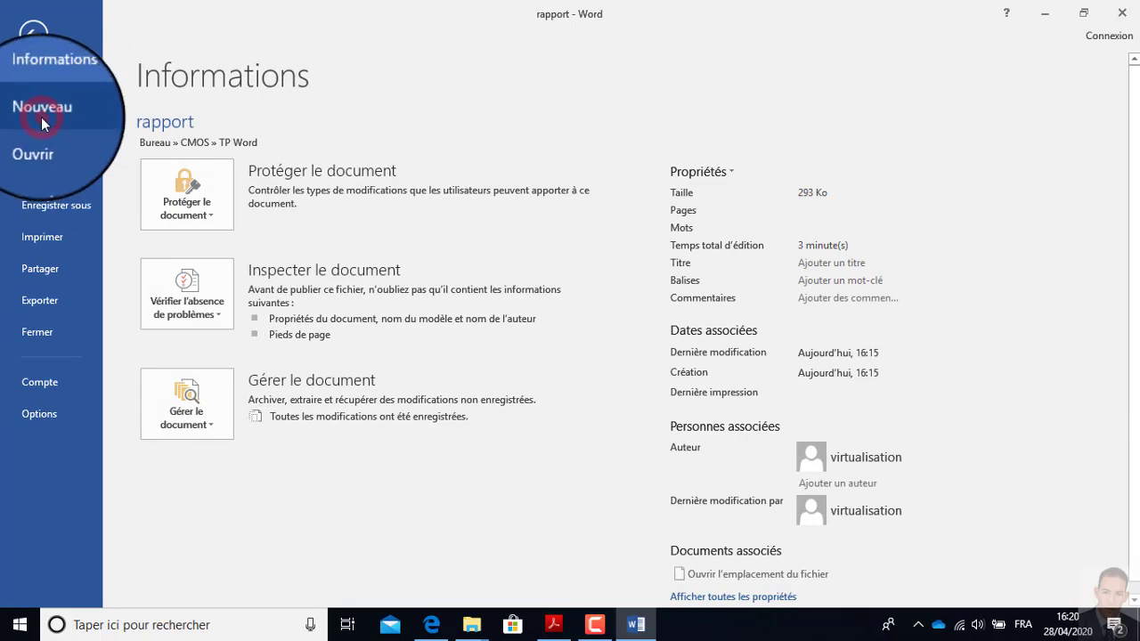
click(27, 111)
click(230, 263)
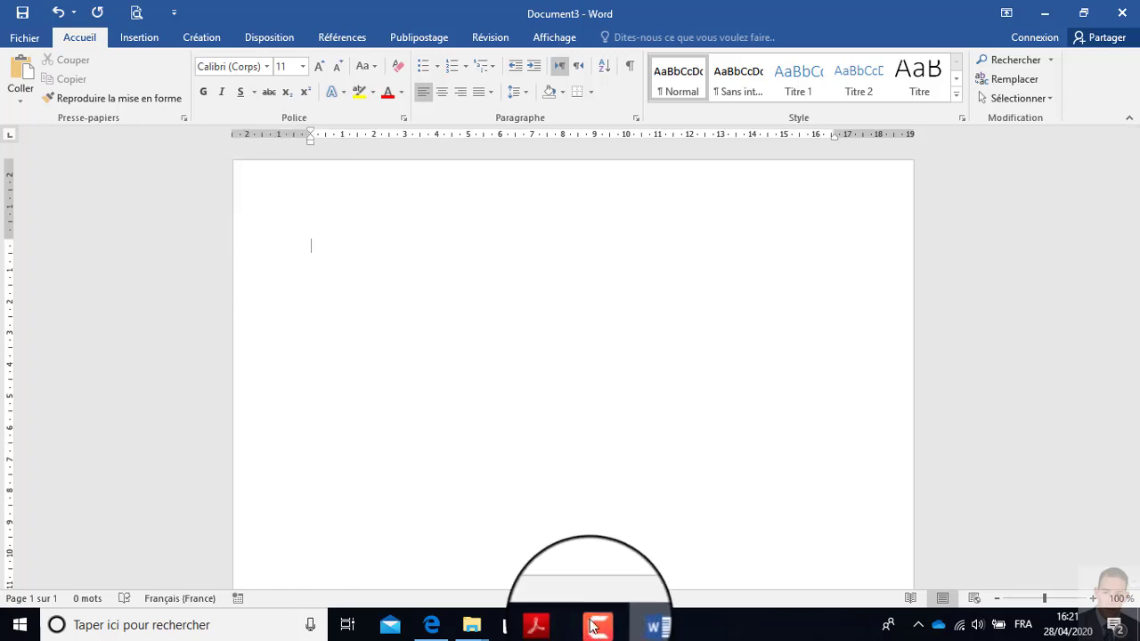
Switch to rapport and show its Informations page listing 174 words
click(637, 624)
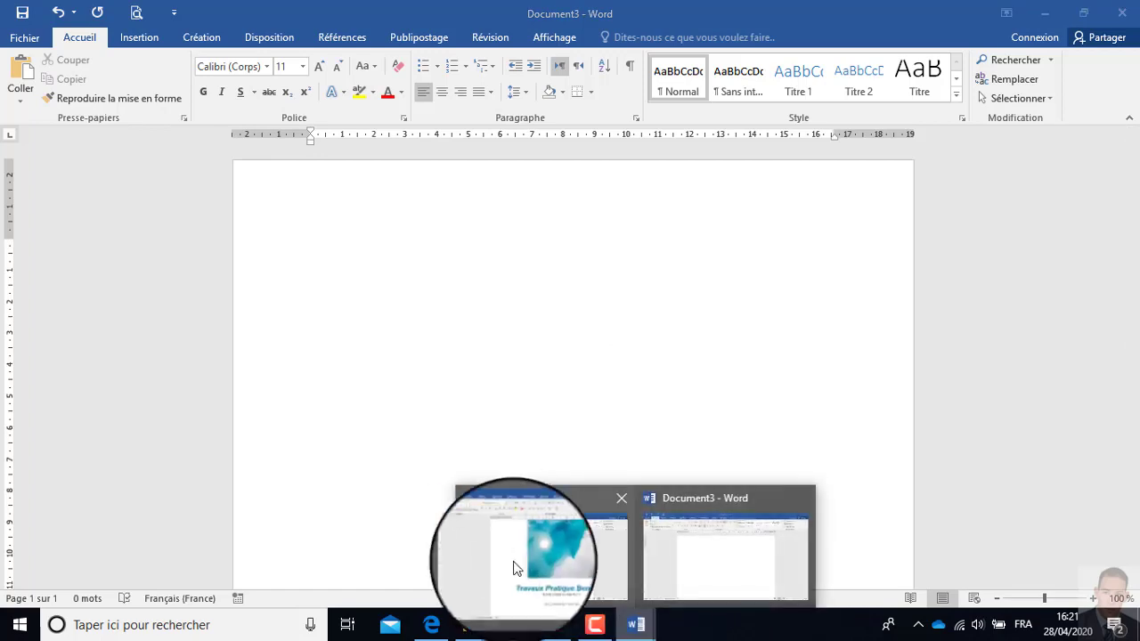
click(601, 539)
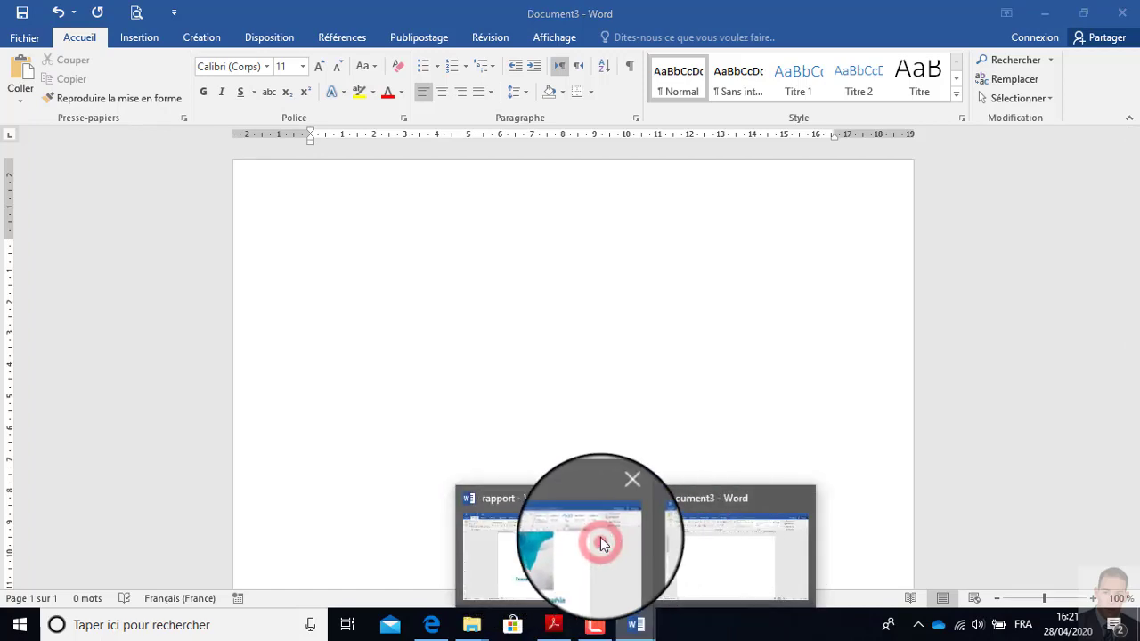
click(26, 41)
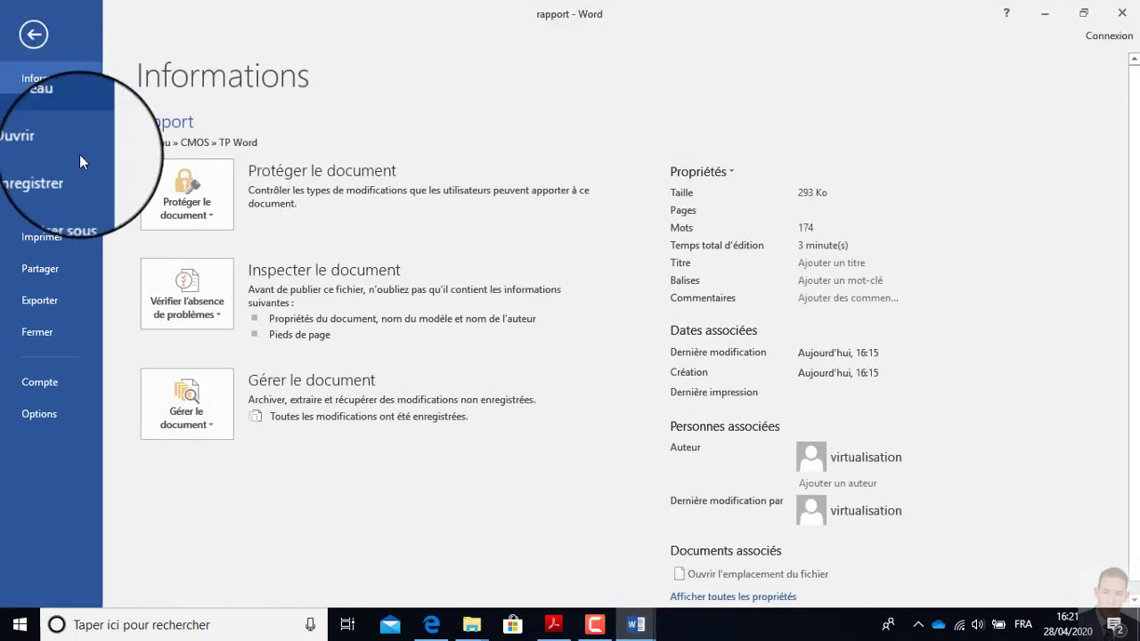
Add an AutoCorrect entry replacing 'slt' with 'salut' and confirm both dialogs
click(45, 418)
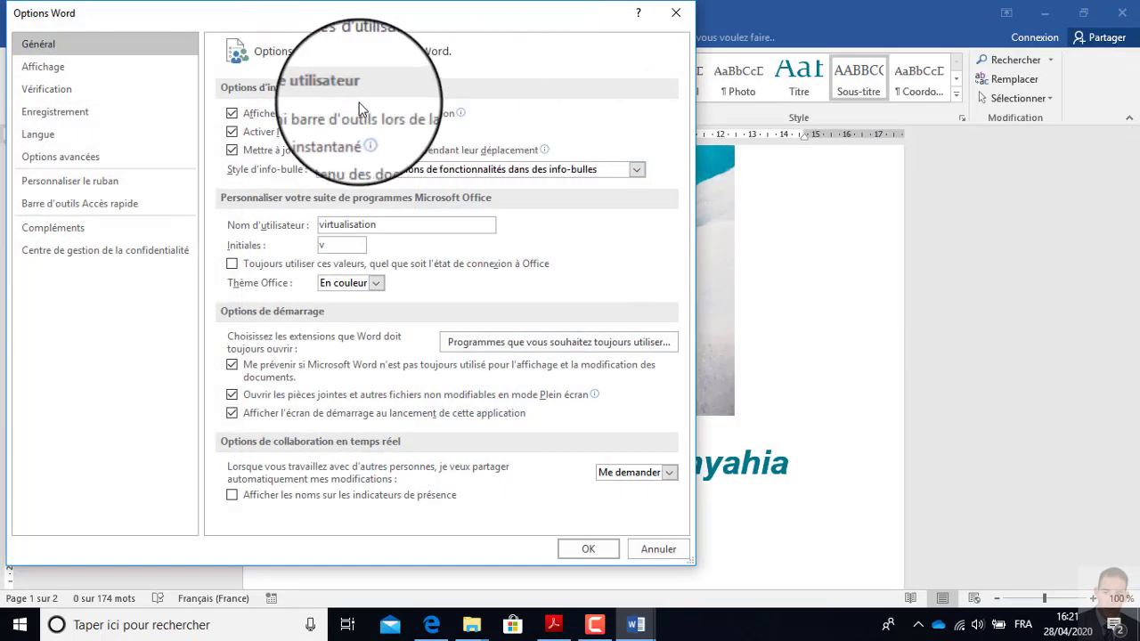
click(109, 93)
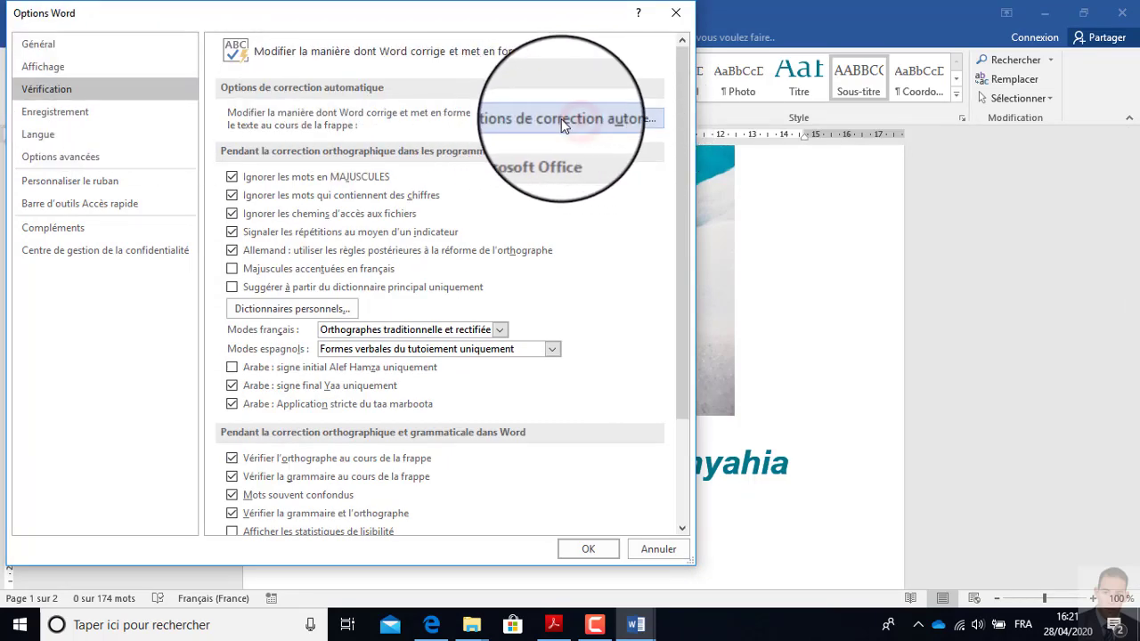
click(574, 120)
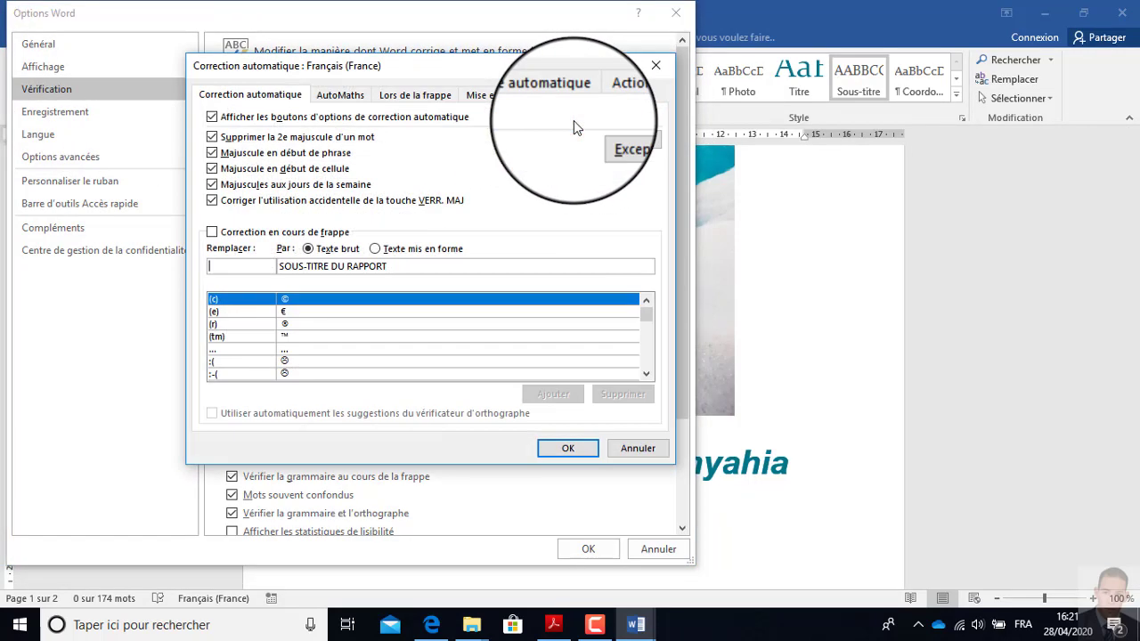
click(242, 271)
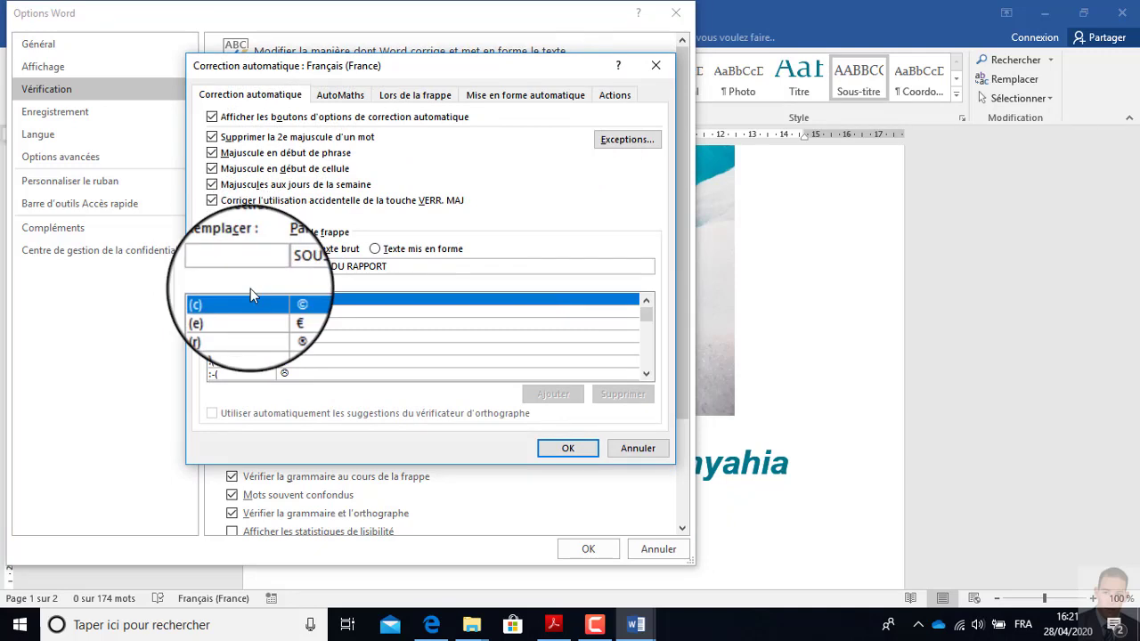
text(slt)
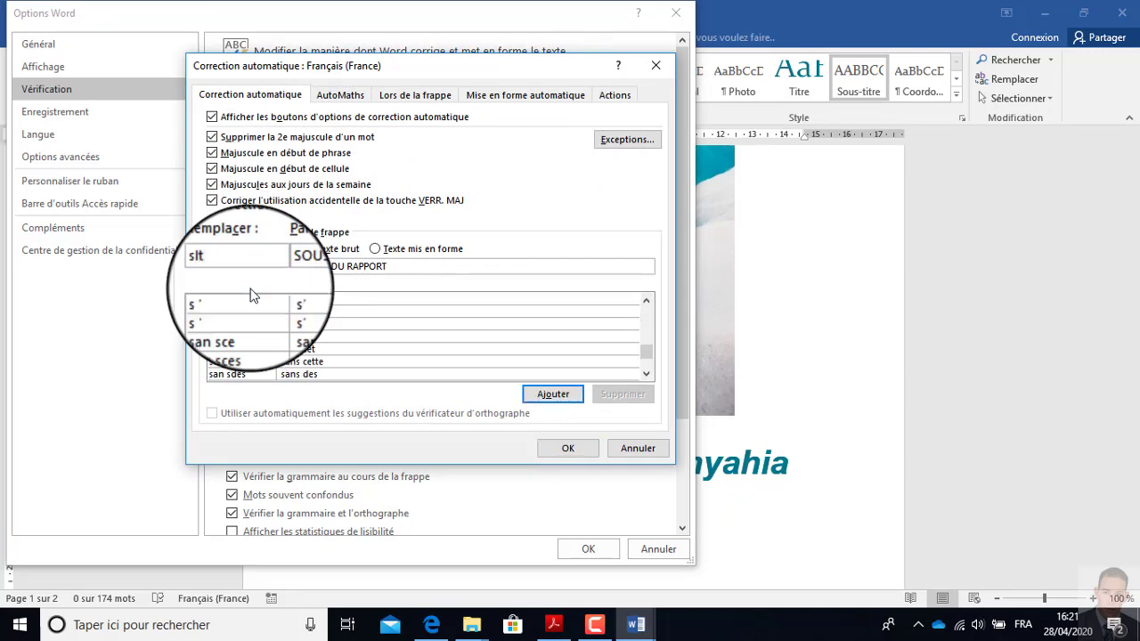
drag(396, 266, 203, 265)
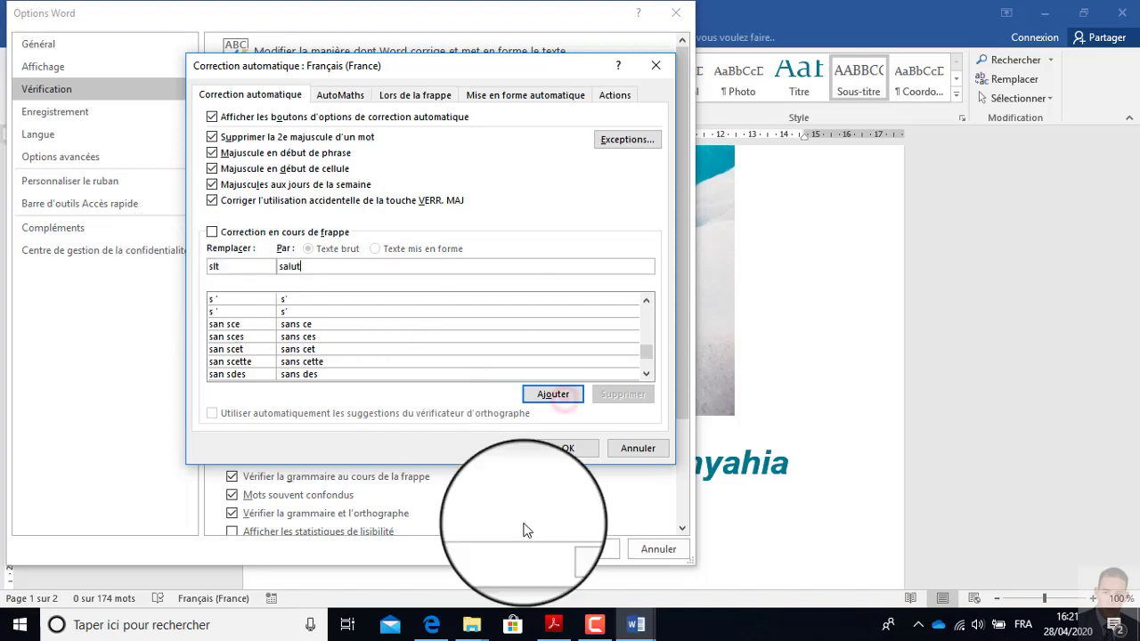
click(553, 393)
click(568, 449)
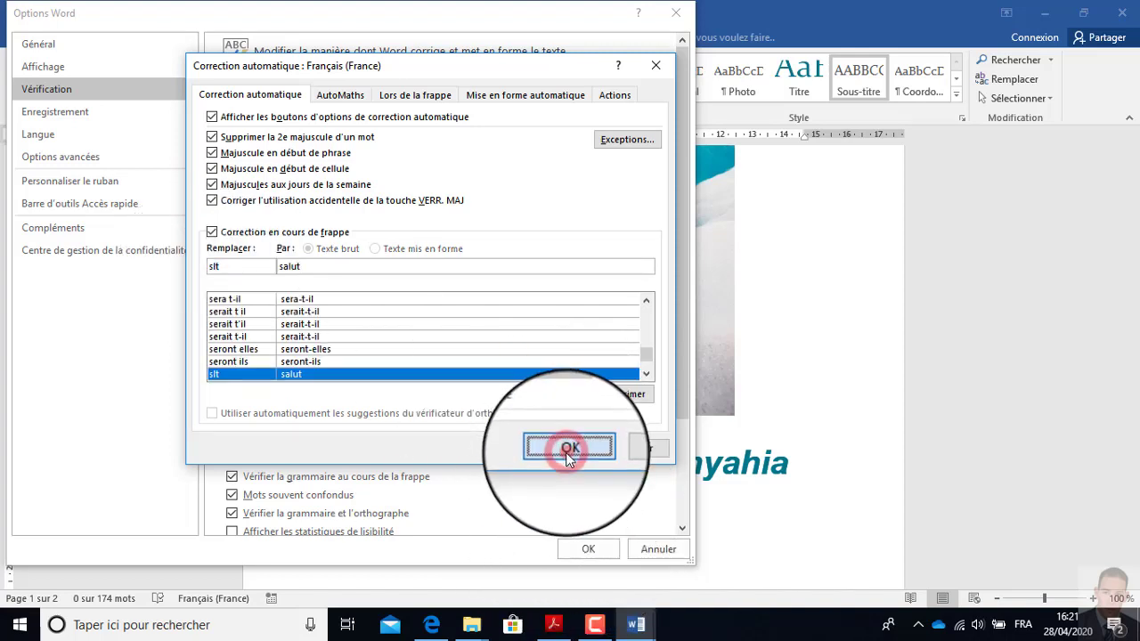
click(588, 549)
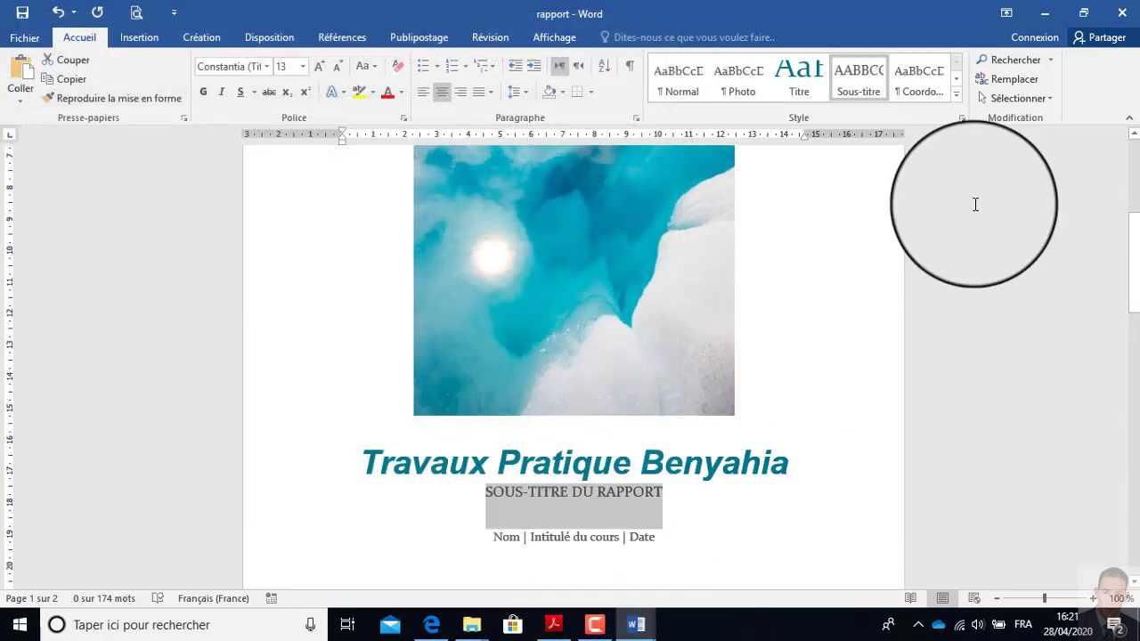
mouse_move(641, 624)
click(734, 562)
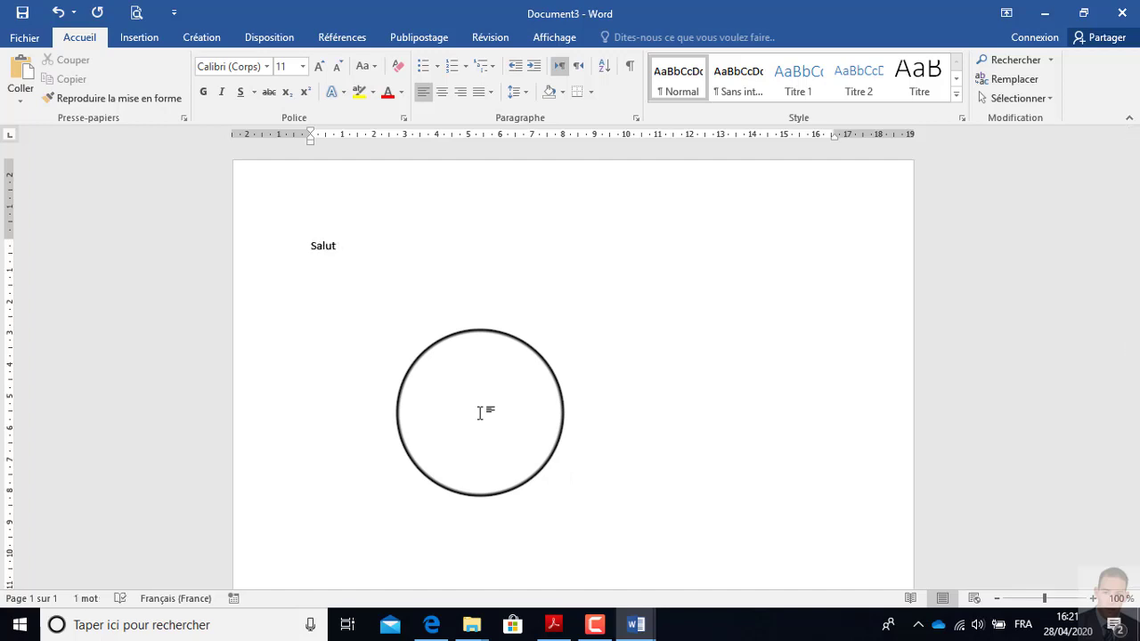
click(553, 624)
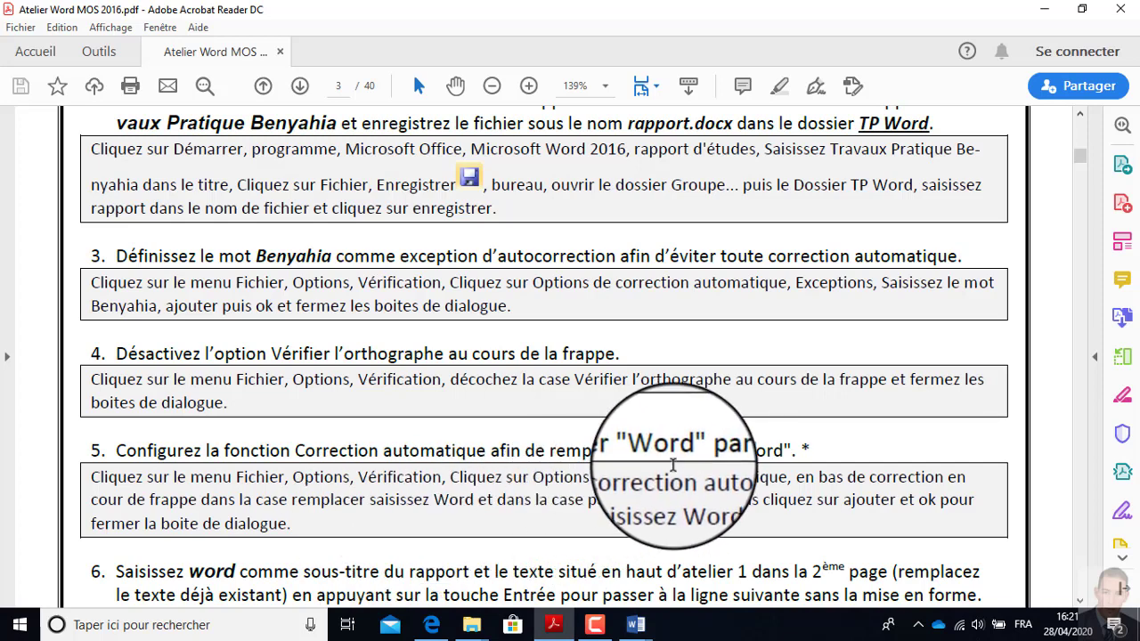
drag(750, 452, 760, 454)
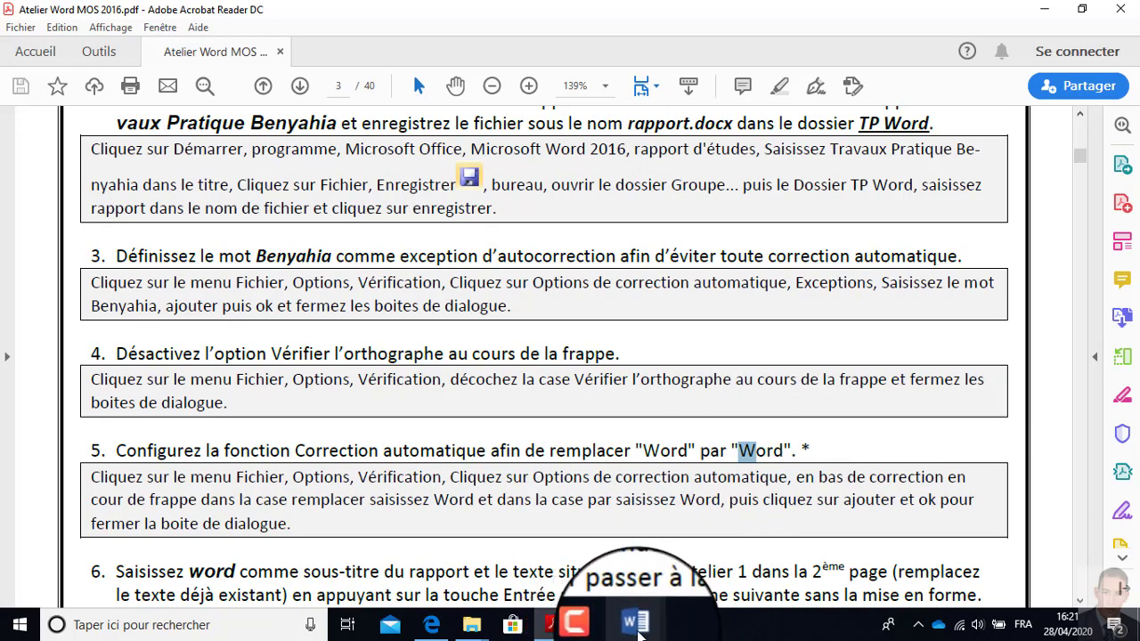
mouse_move(636, 631)
click(580, 588)
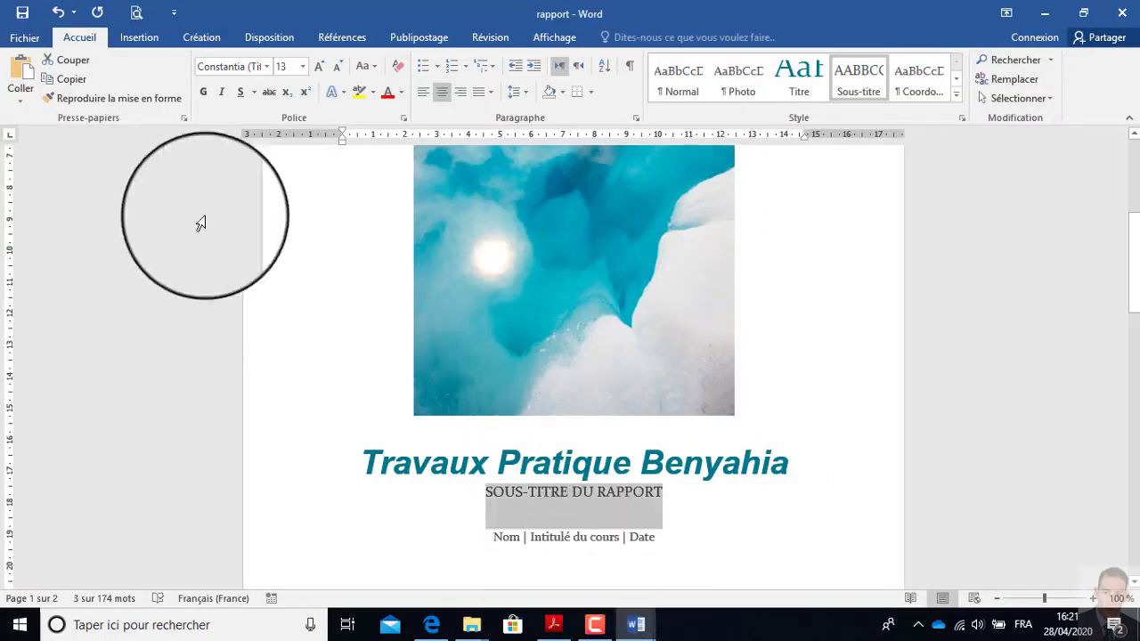
Add an AutoCorrect entry replacing 'word' with 'Word' and confirm both dialogs
click(20, 36)
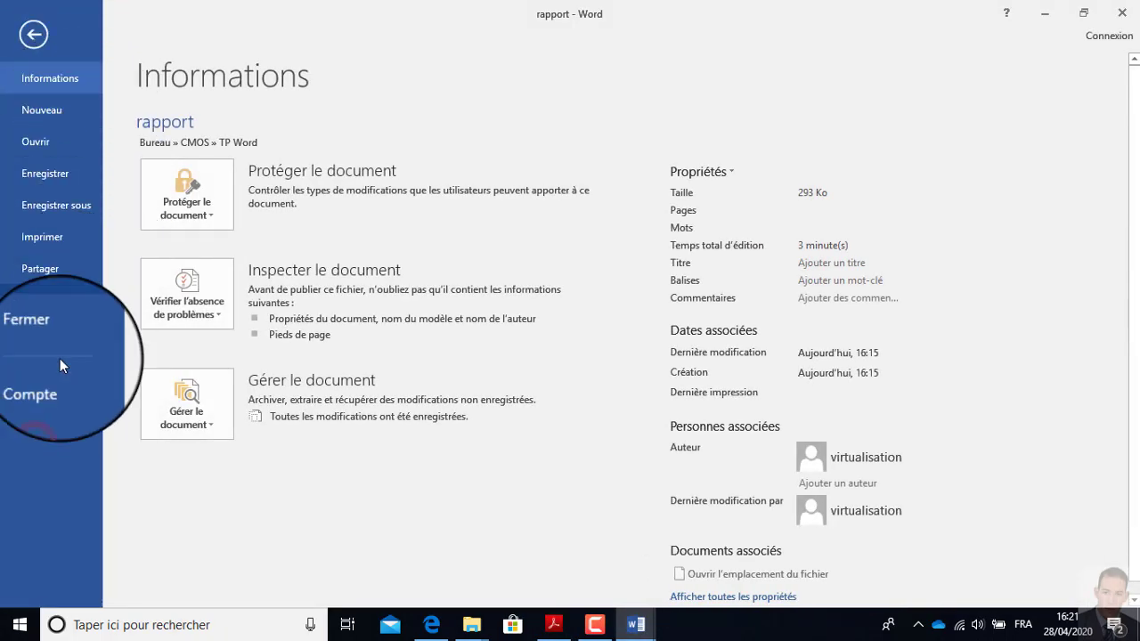
click(38, 412)
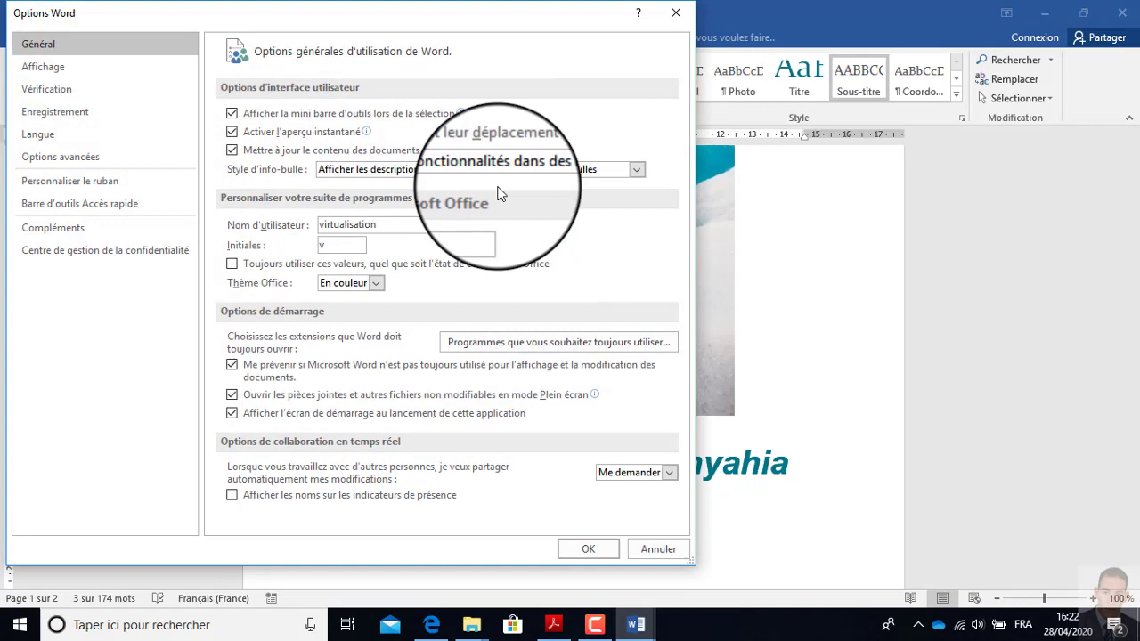
click(120, 101)
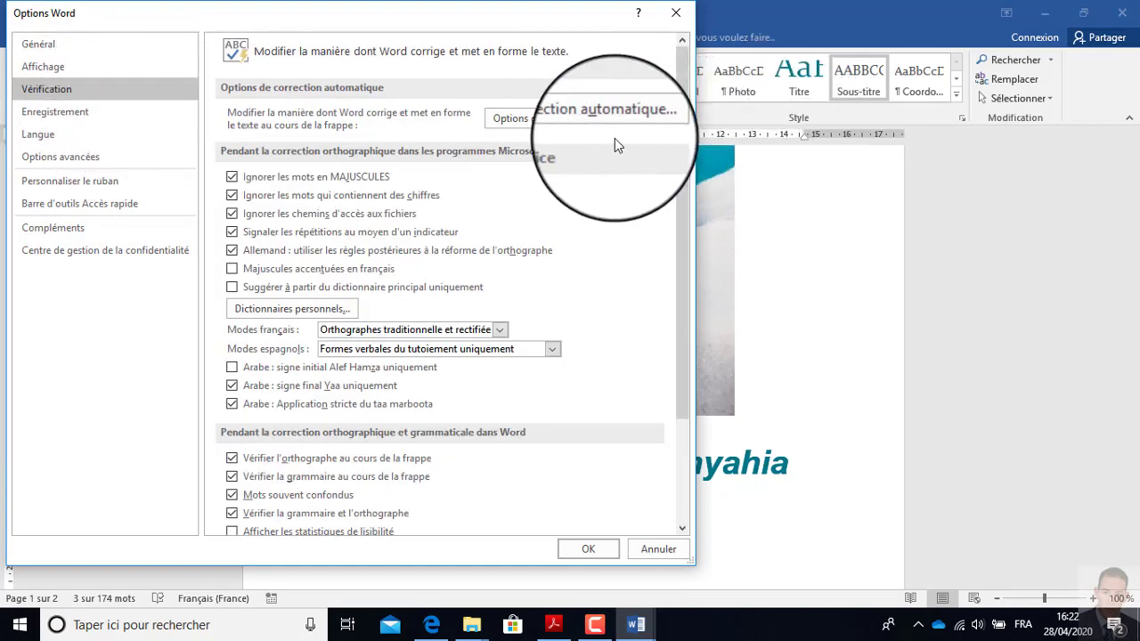
click(586, 125)
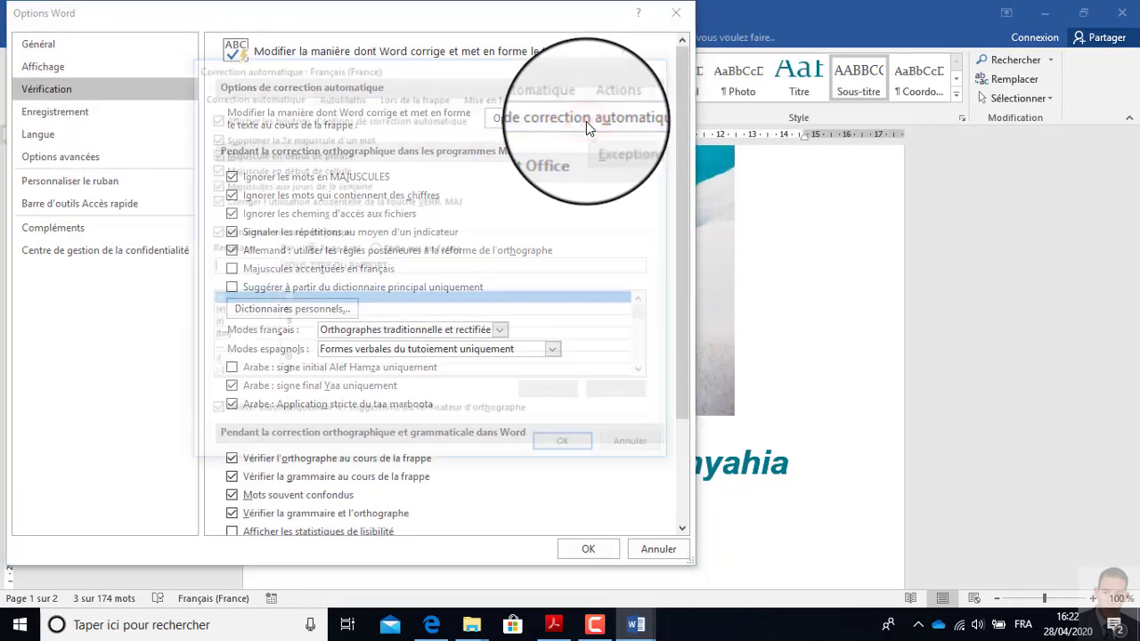
click(225, 269)
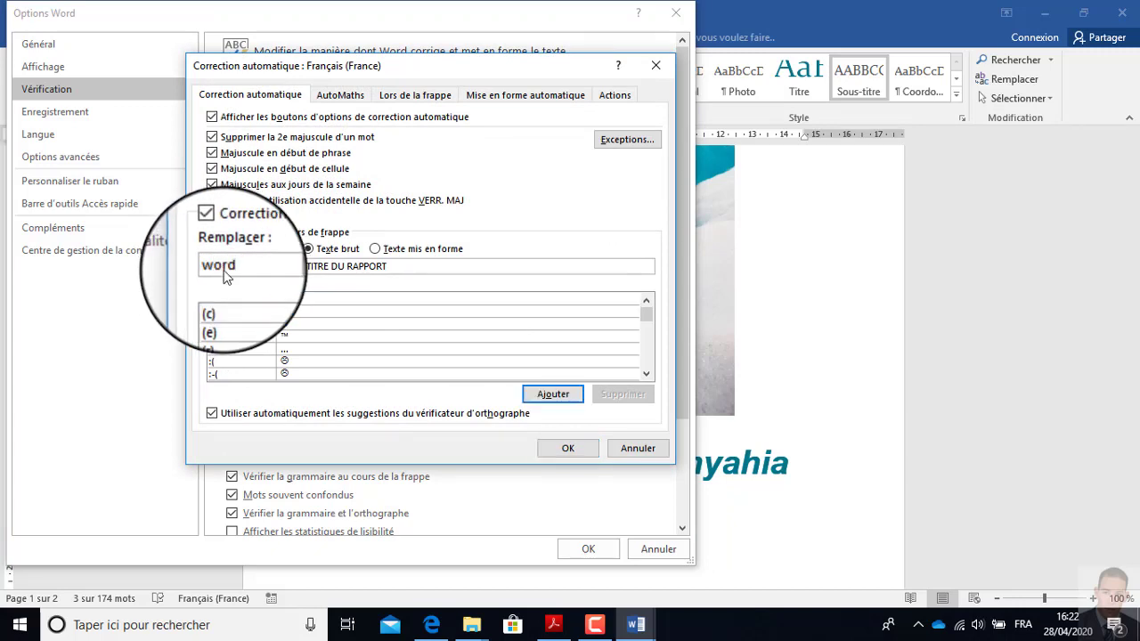
drag(402, 266, 275, 258)
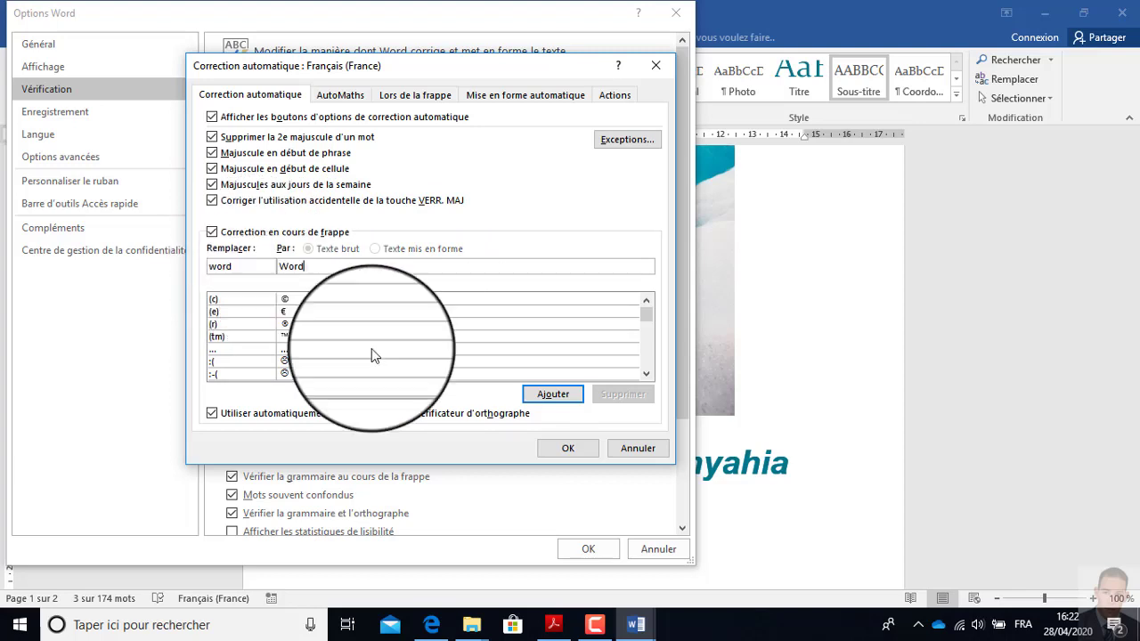
click(552, 393)
click(568, 449)
click(588, 549)
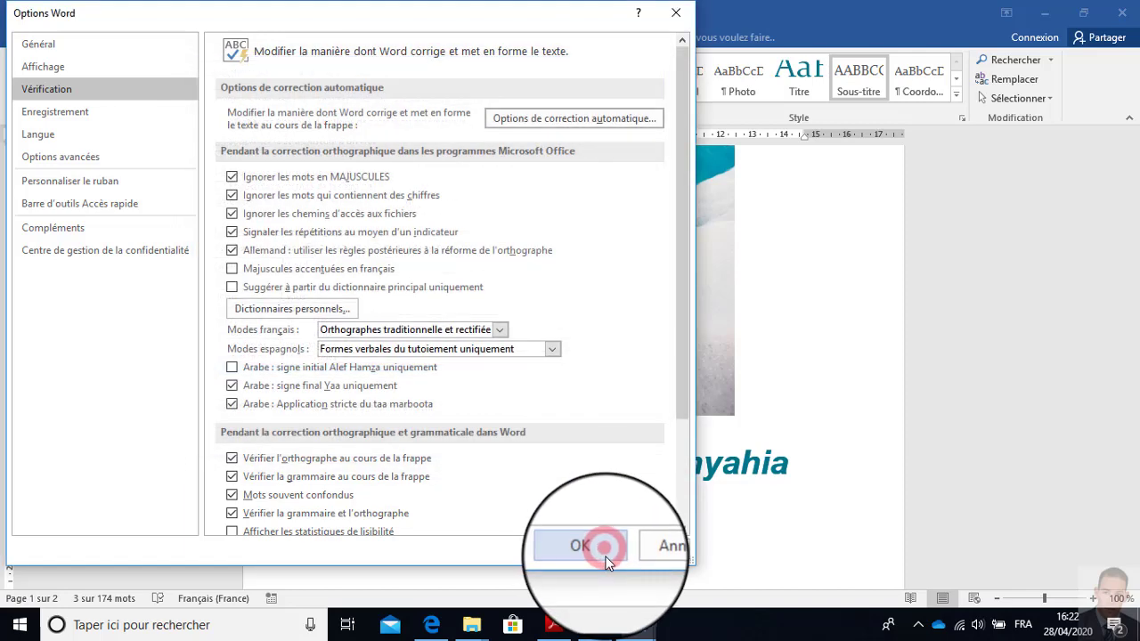
click(553, 624)
scroll(287, 402, down, 3)
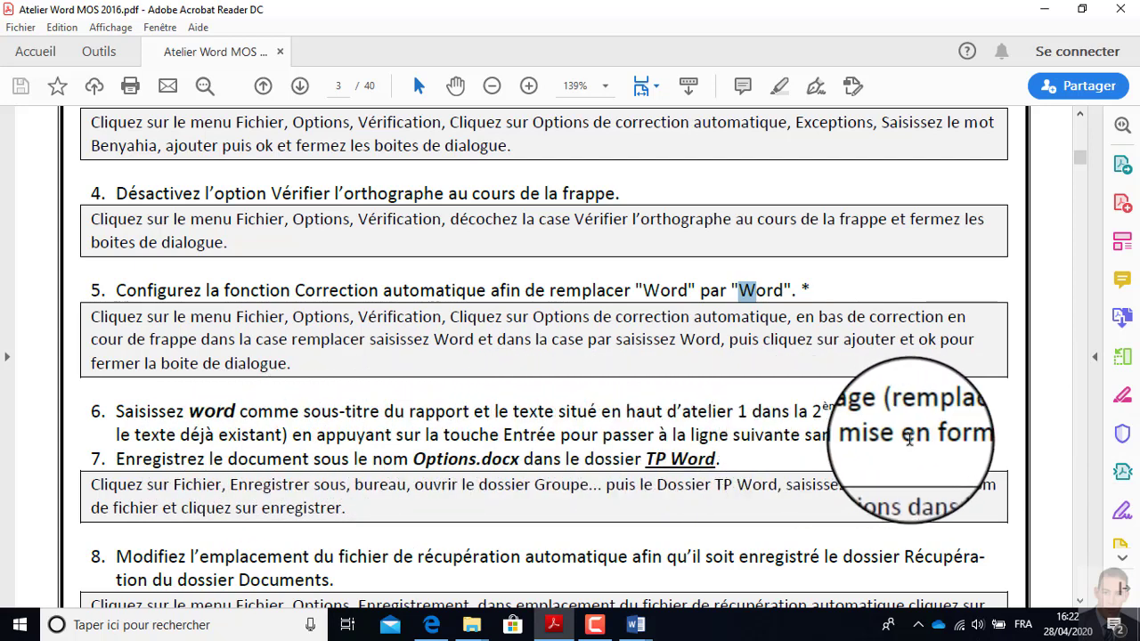
scroll(386, 395, up, 10)
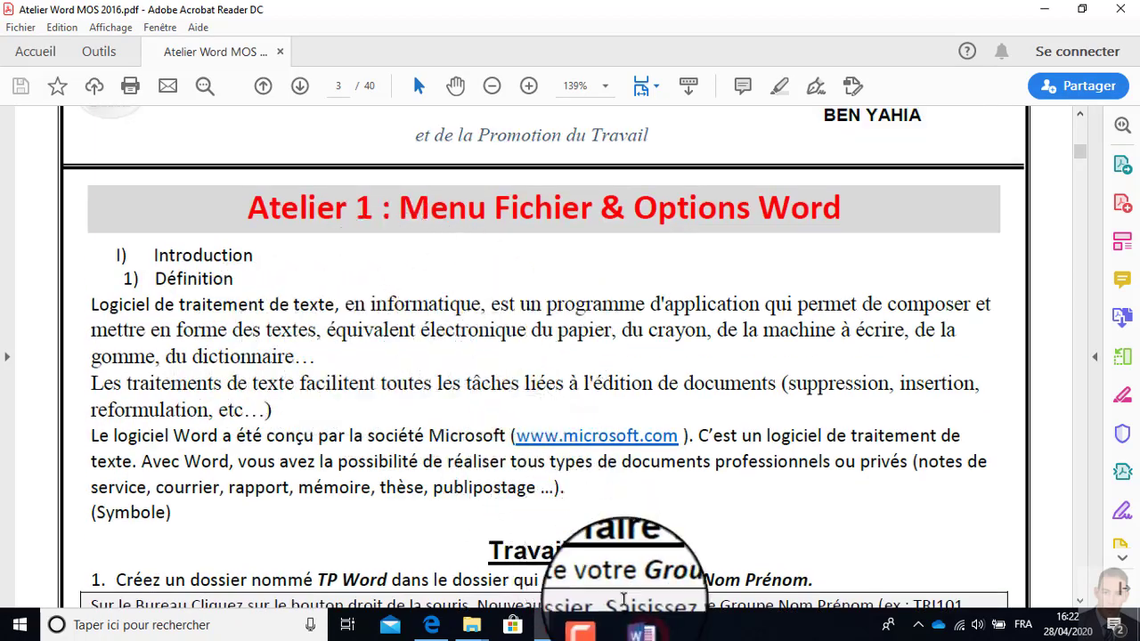
mouse_move(639, 629)
click(548, 566)
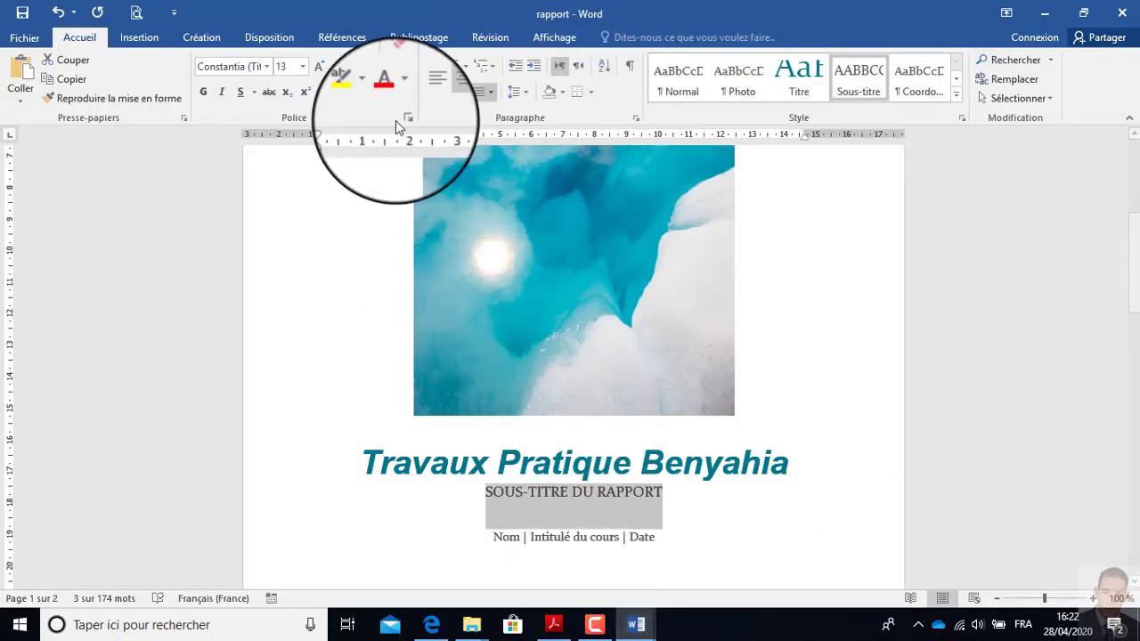
scroll(597, 328, down, 3)
click(558, 335)
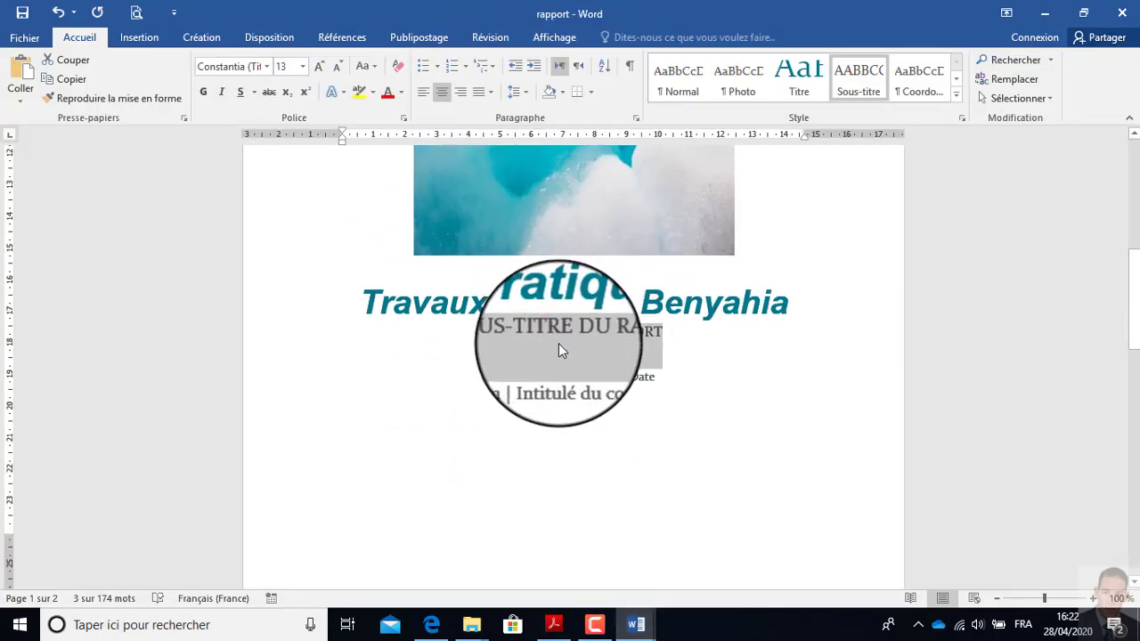
text(WORD)
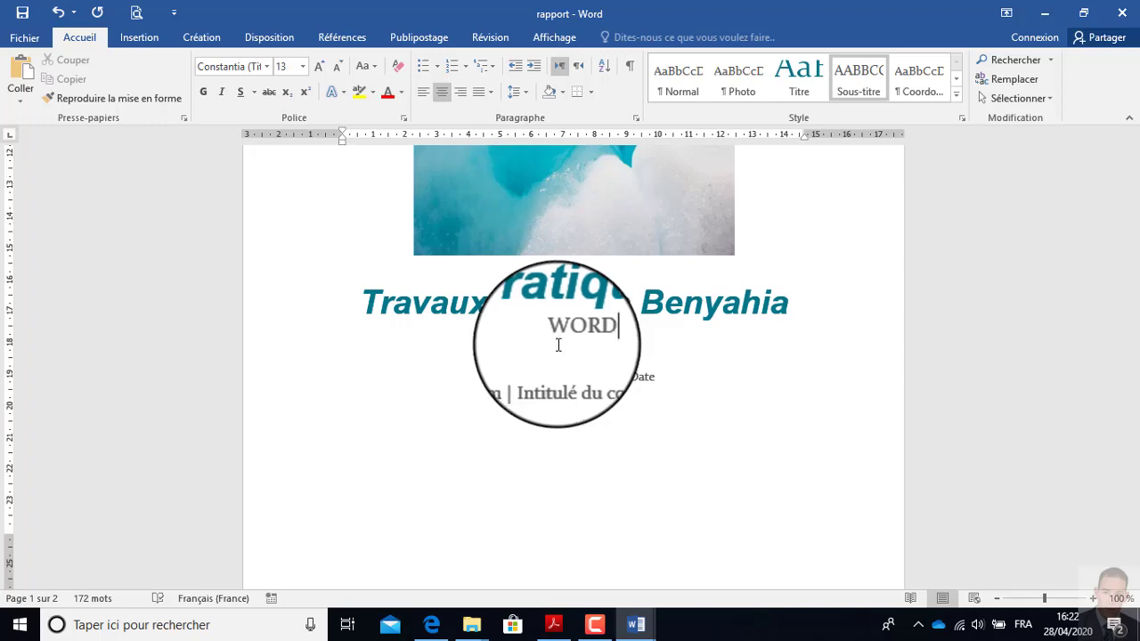
scroll(570, 352, down, 10)
drag(383, 207, 590, 362)
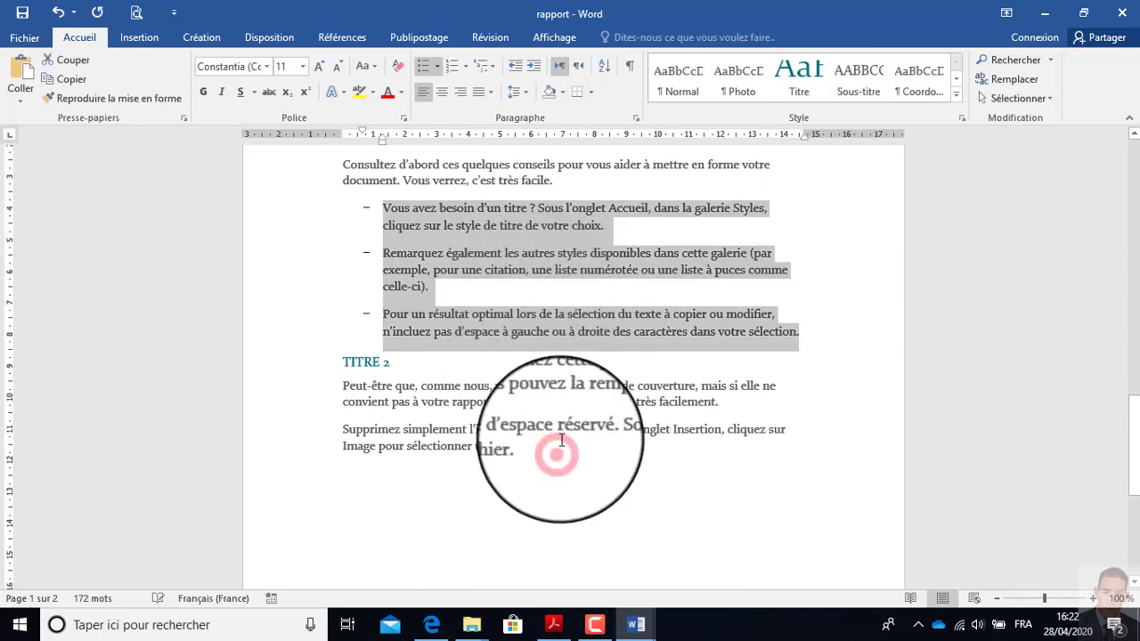
drag(561, 440, 343, 236)
key(Delete)
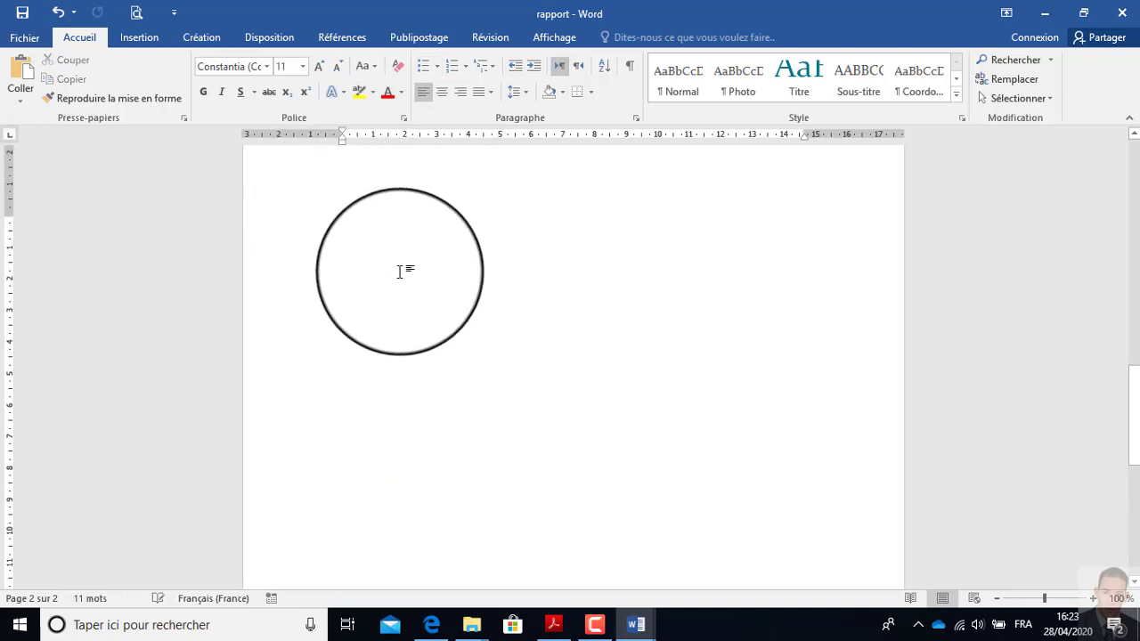
mouse_move(641, 630)
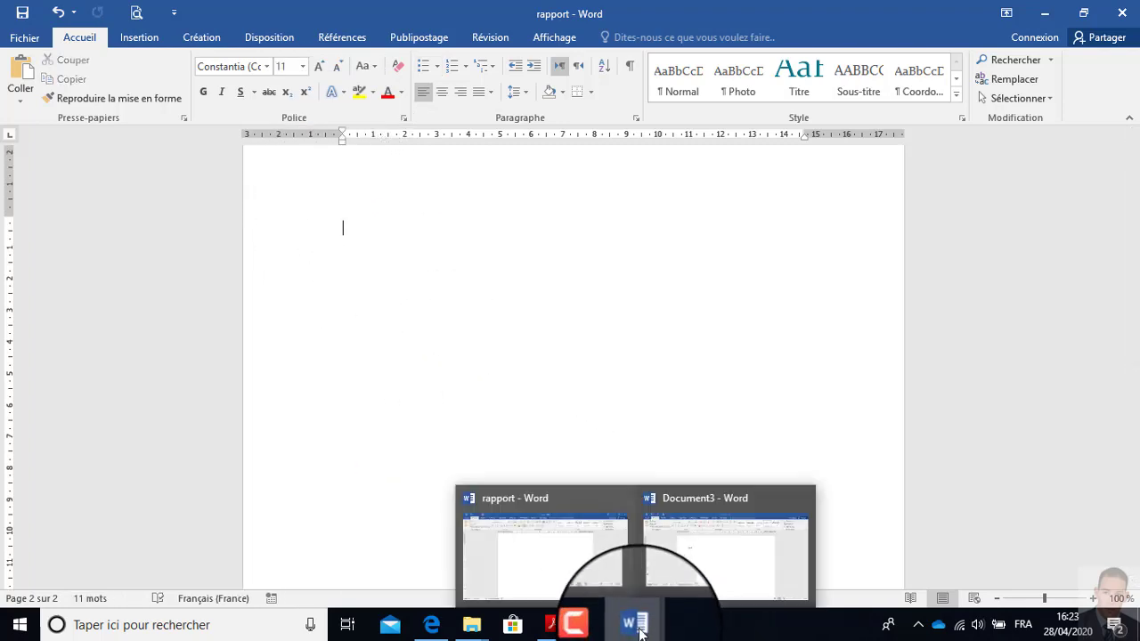
click(798, 497)
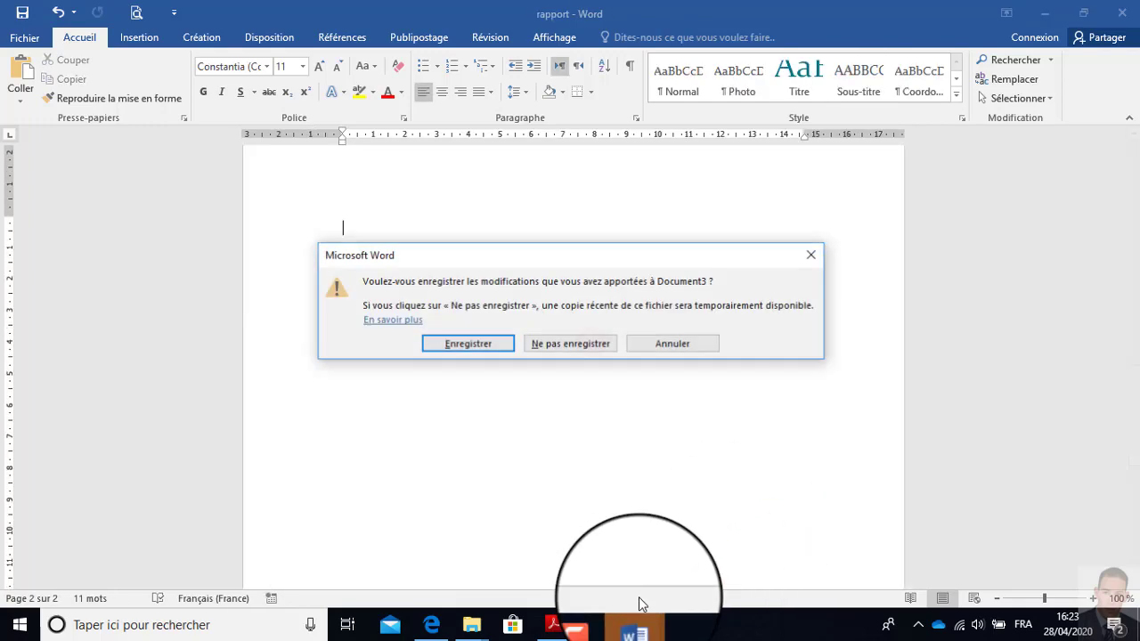
click(596, 340)
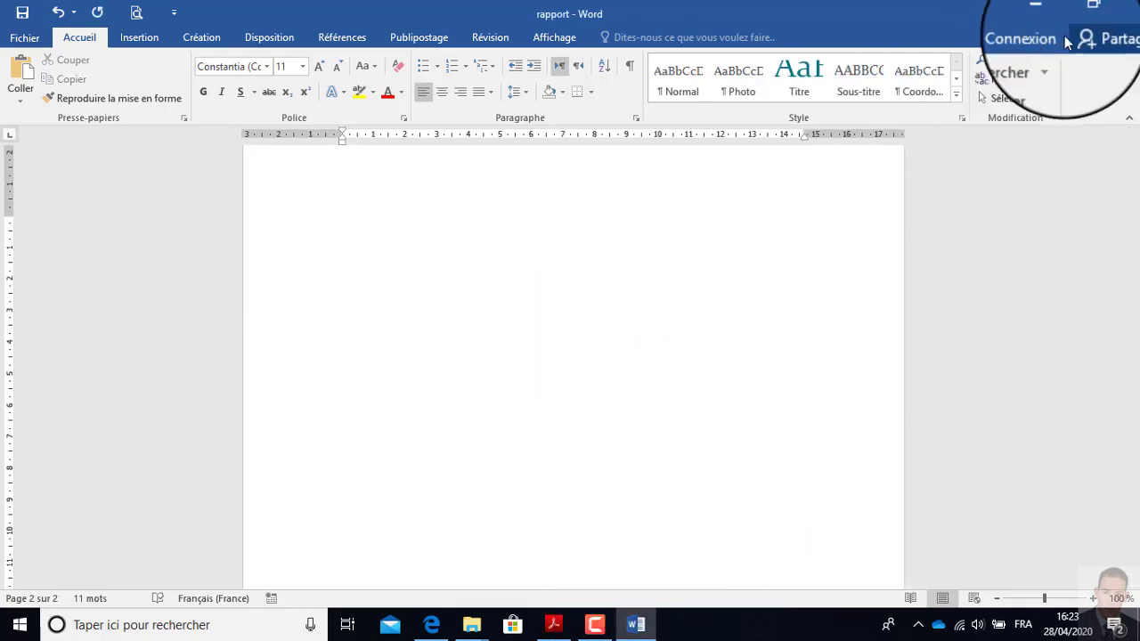
scroll(581, 303, up, 10)
scroll(581, 314, up, 4)
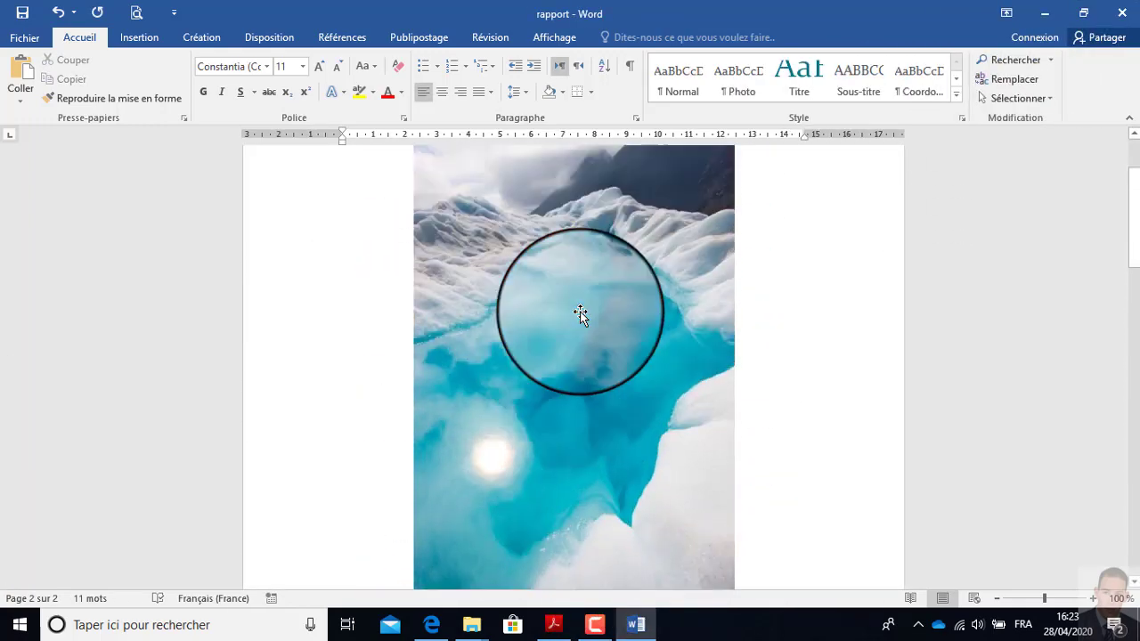
scroll(581, 313, down, 8)
Overwrite page 2's placeholder heading with the pasted Introduction and Définition text
scroll(582, 312, down, 1)
click(354, 339)
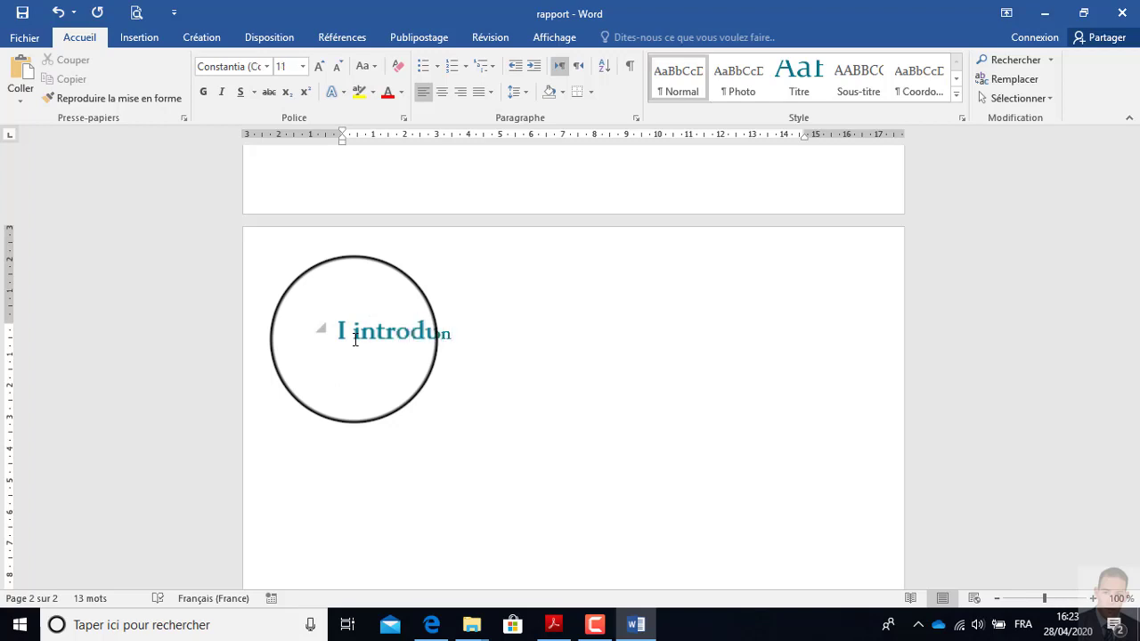
drag(448, 330, 328, 338)
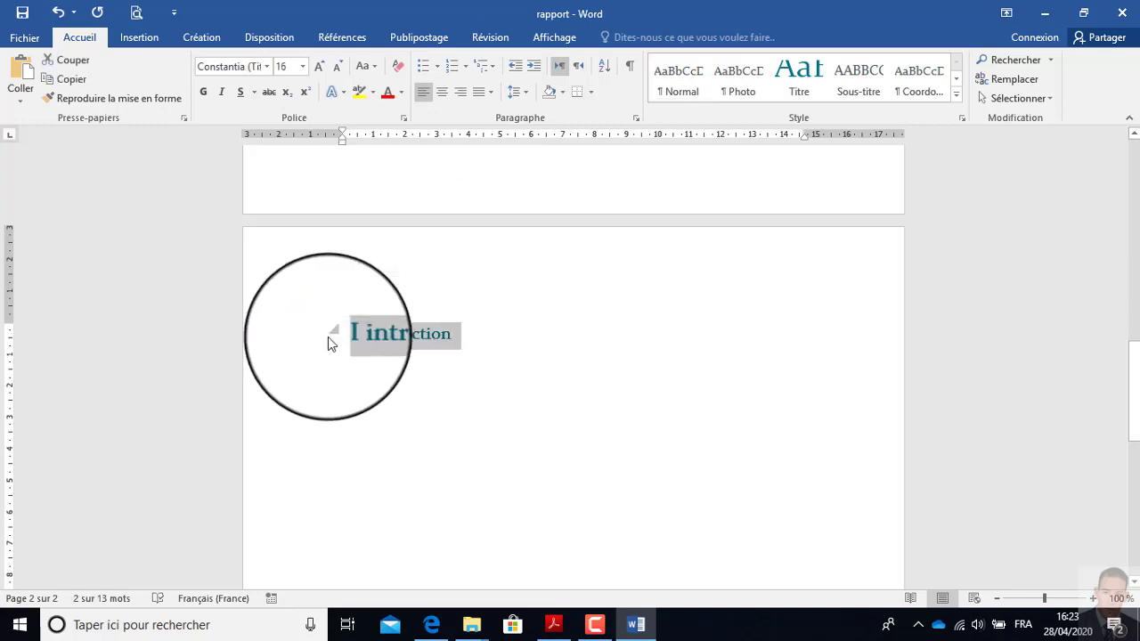
text(In)
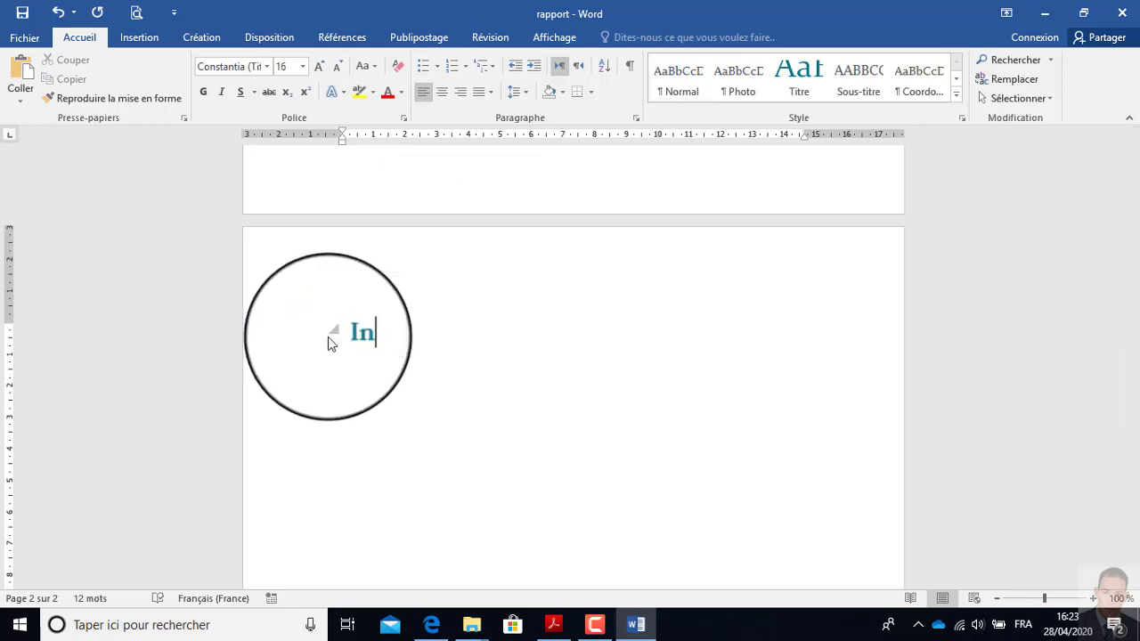
text(troduction)
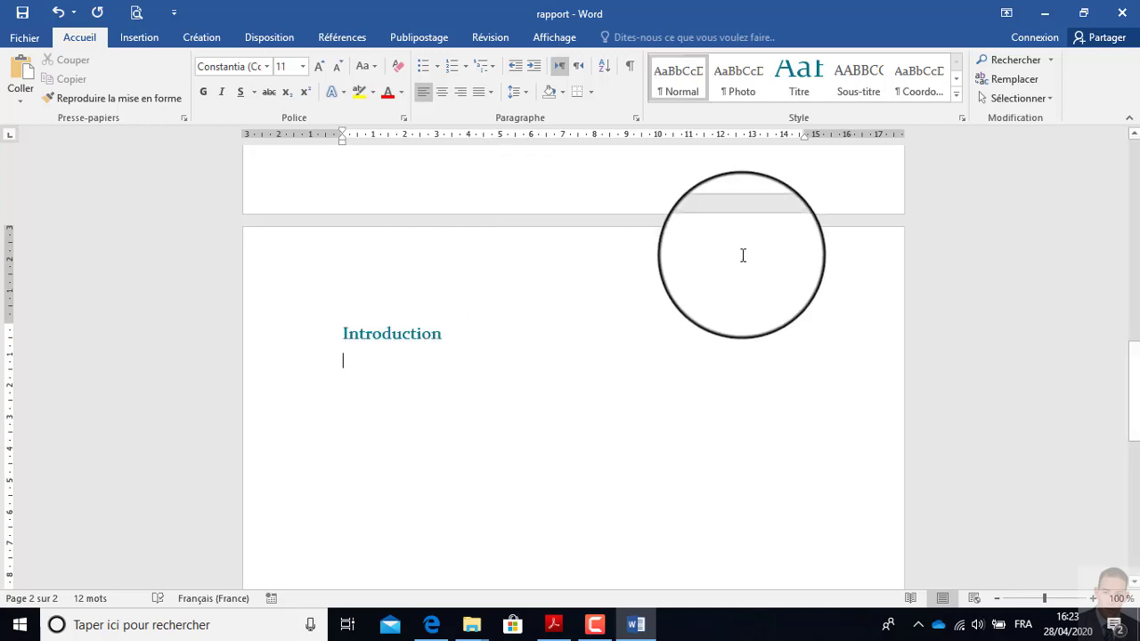
key(ctrl+v)
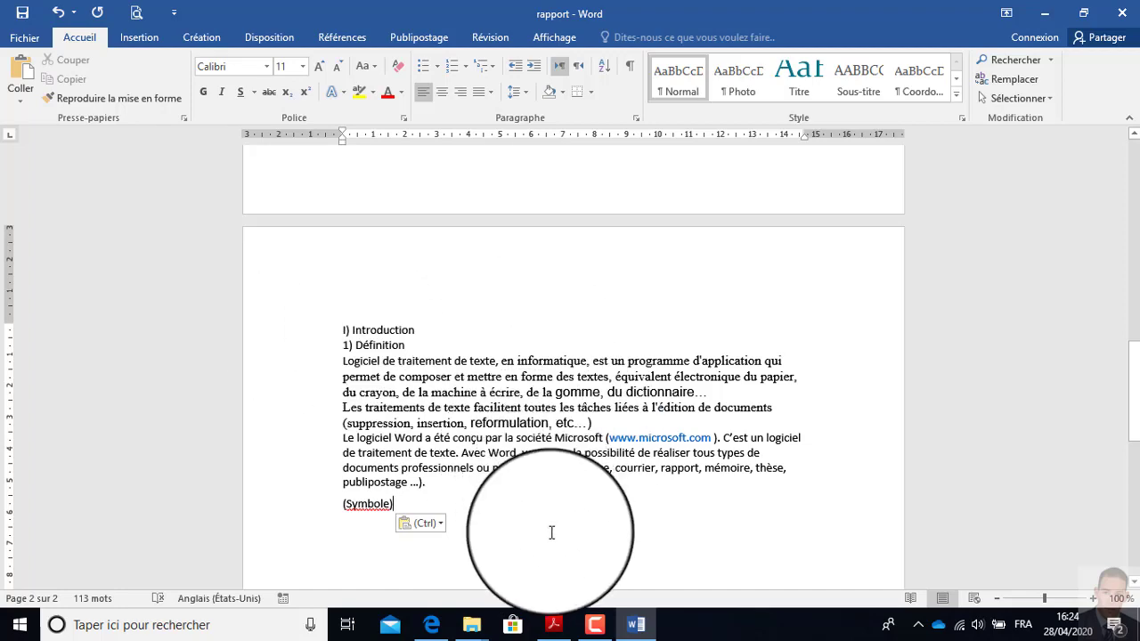
click(553, 624)
click(603, 419)
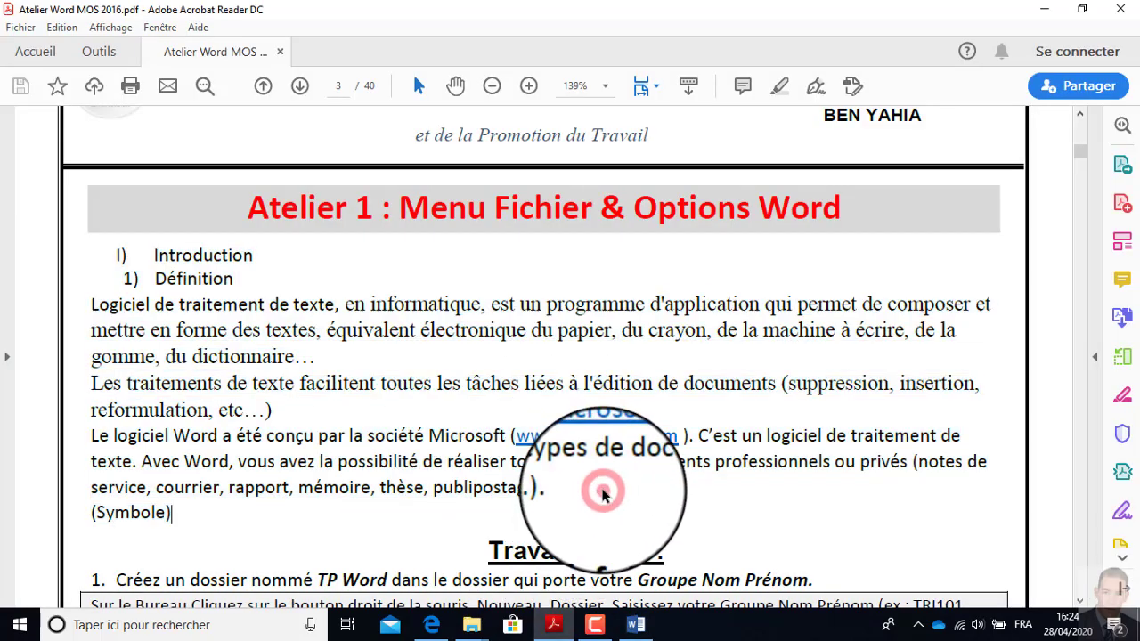
scroll(597, 445, down, 10)
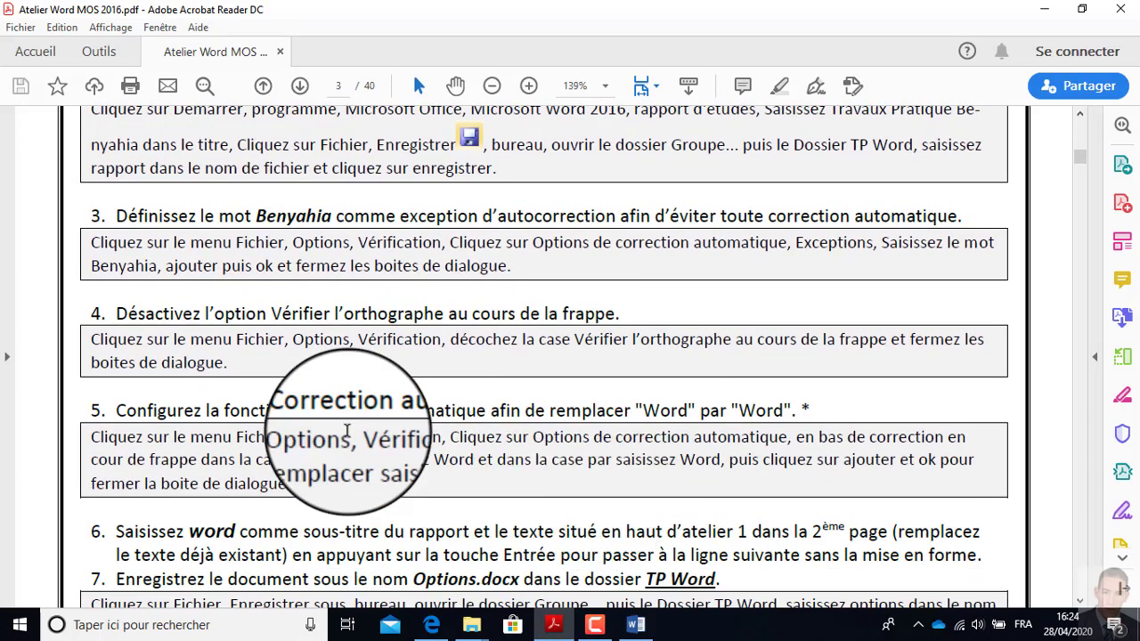
scroll(383, 543, down, 1)
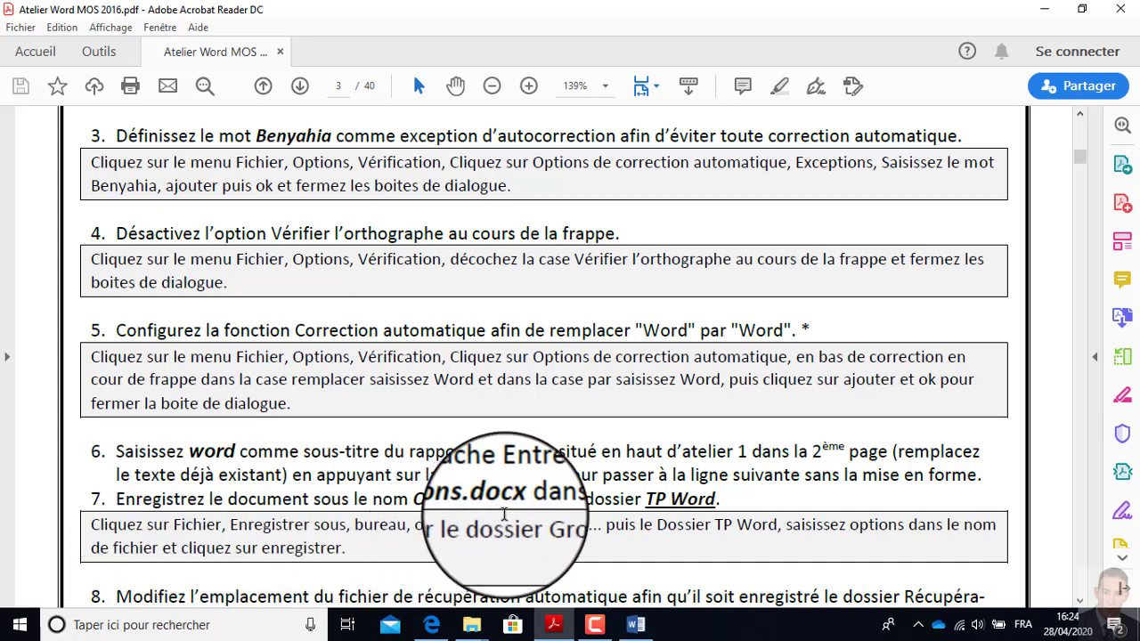
click(635, 624)
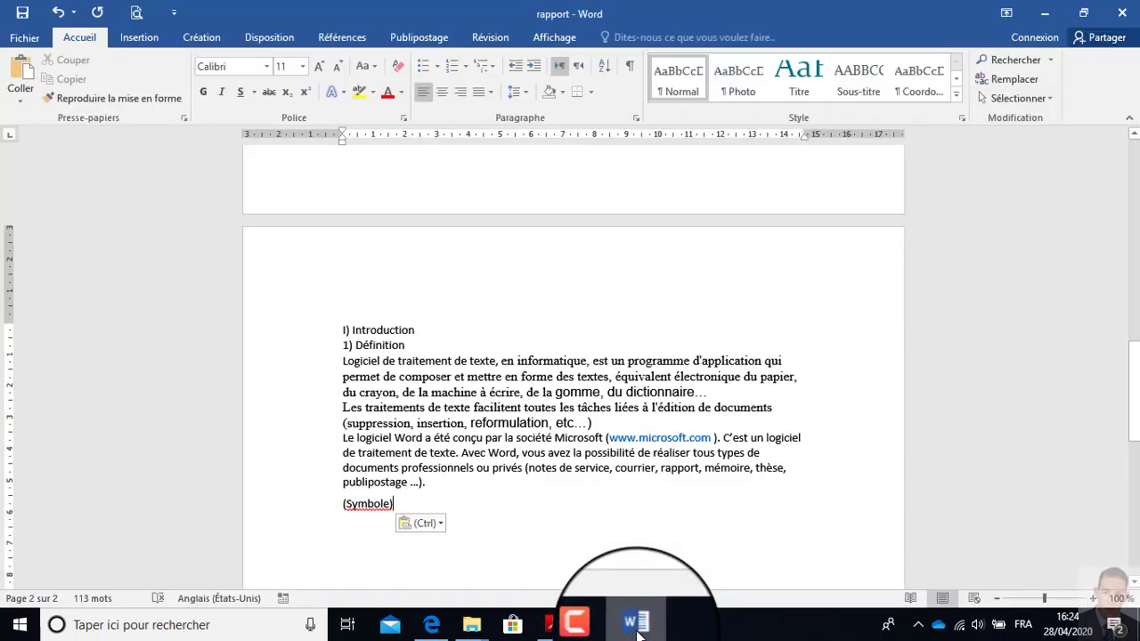
Start Enregistrer sous and browse to Bureau > CMOS > TP Word
scroll(420, 350, up, 15)
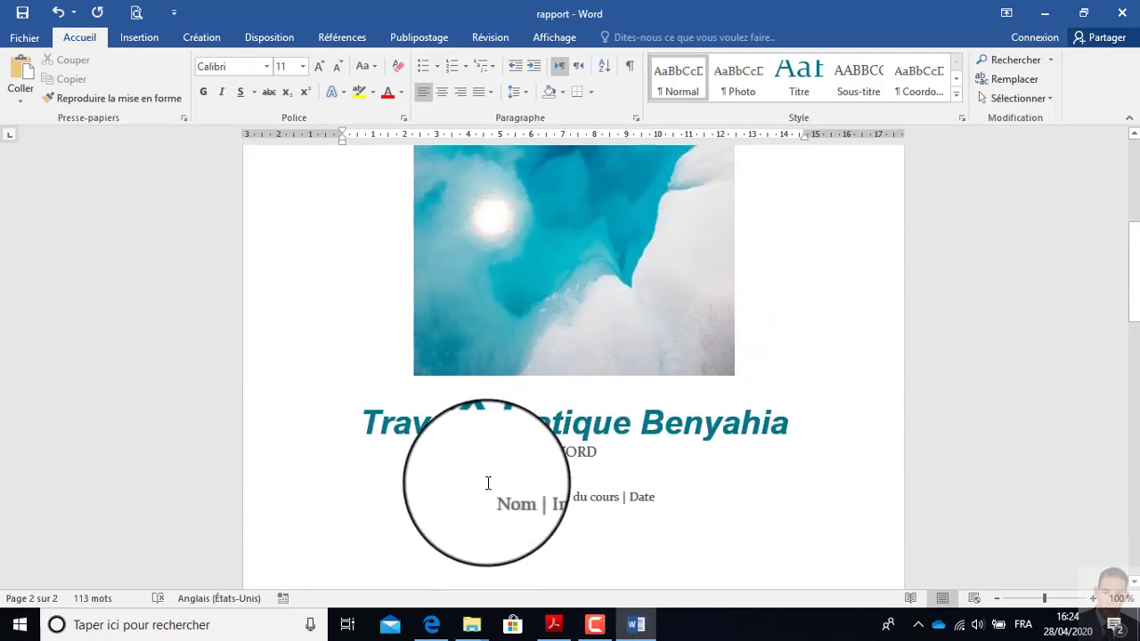
scroll(542, 471, down, 3)
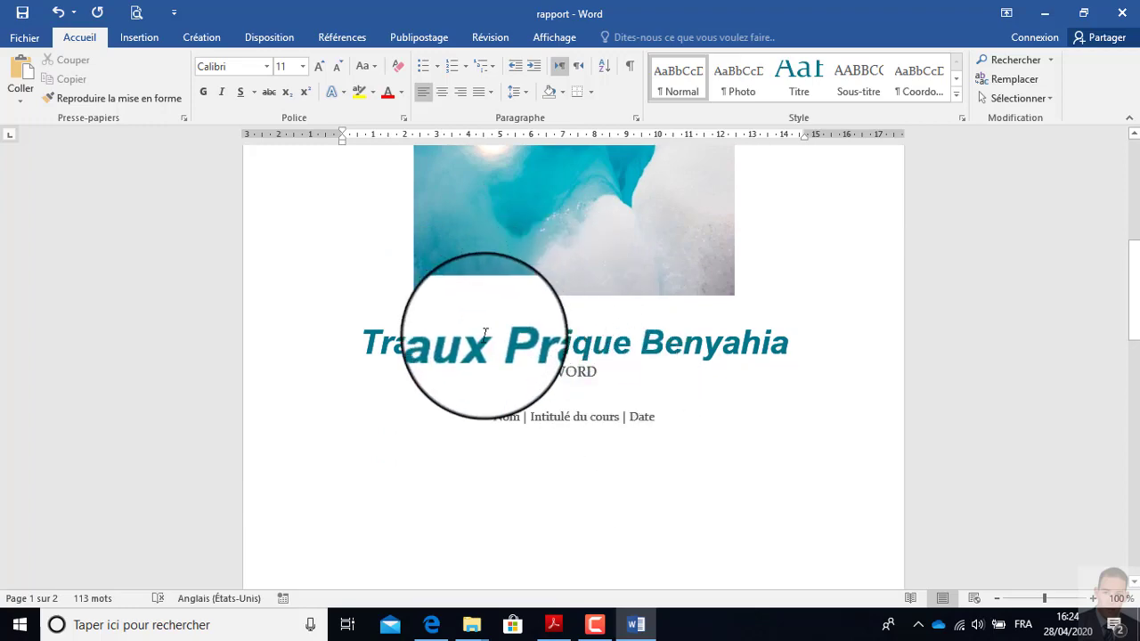
scroll(512, 405, down, 10)
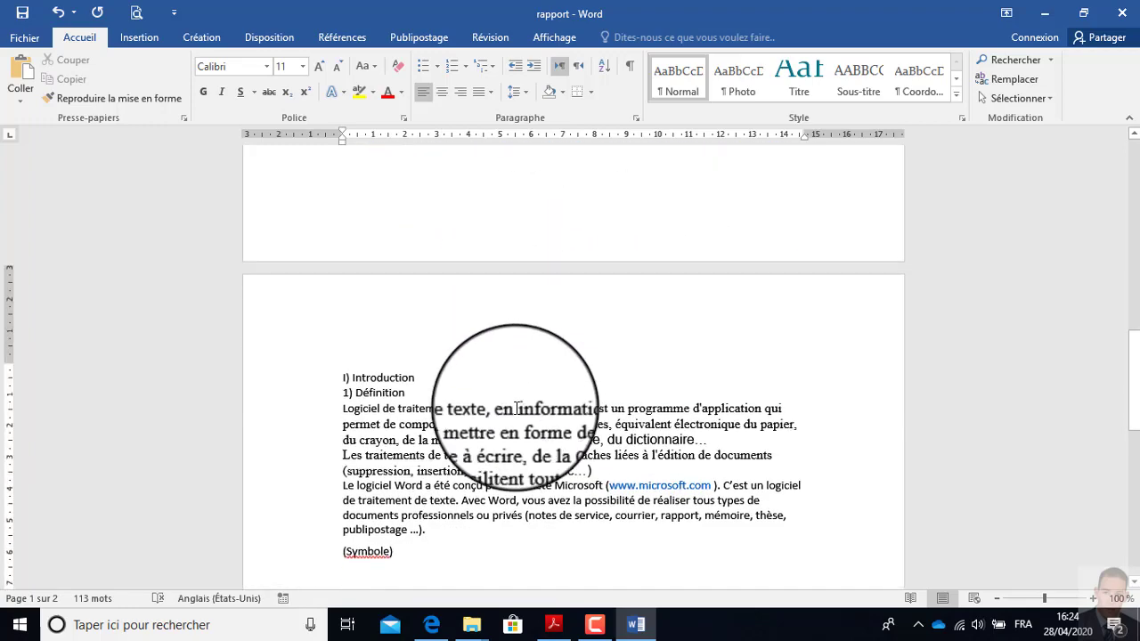
click(29, 38)
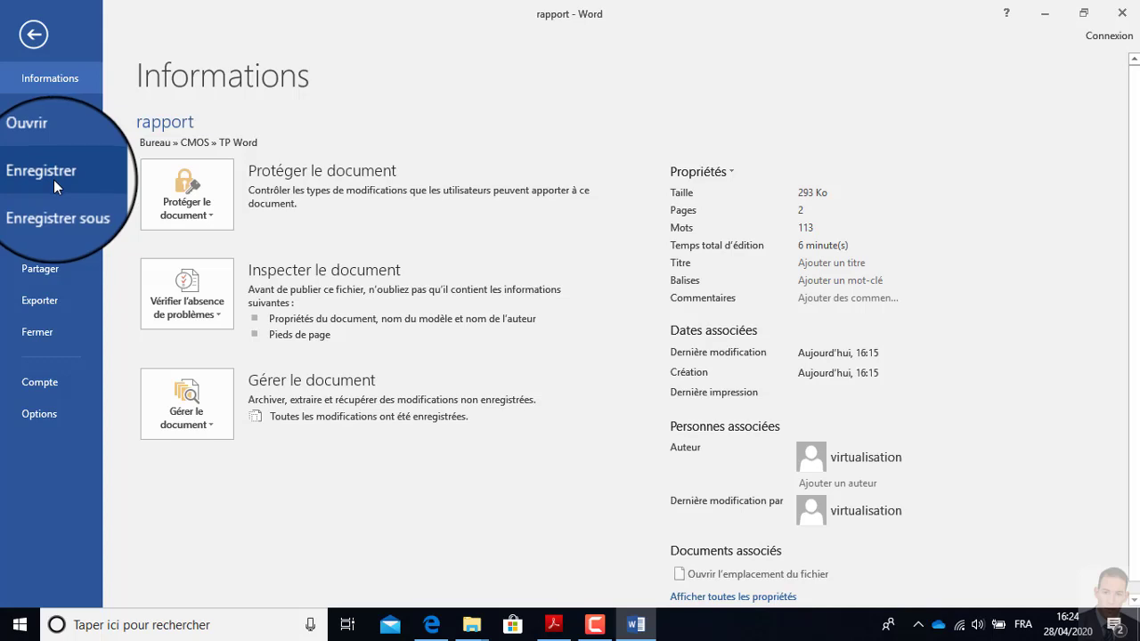
click(59, 209)
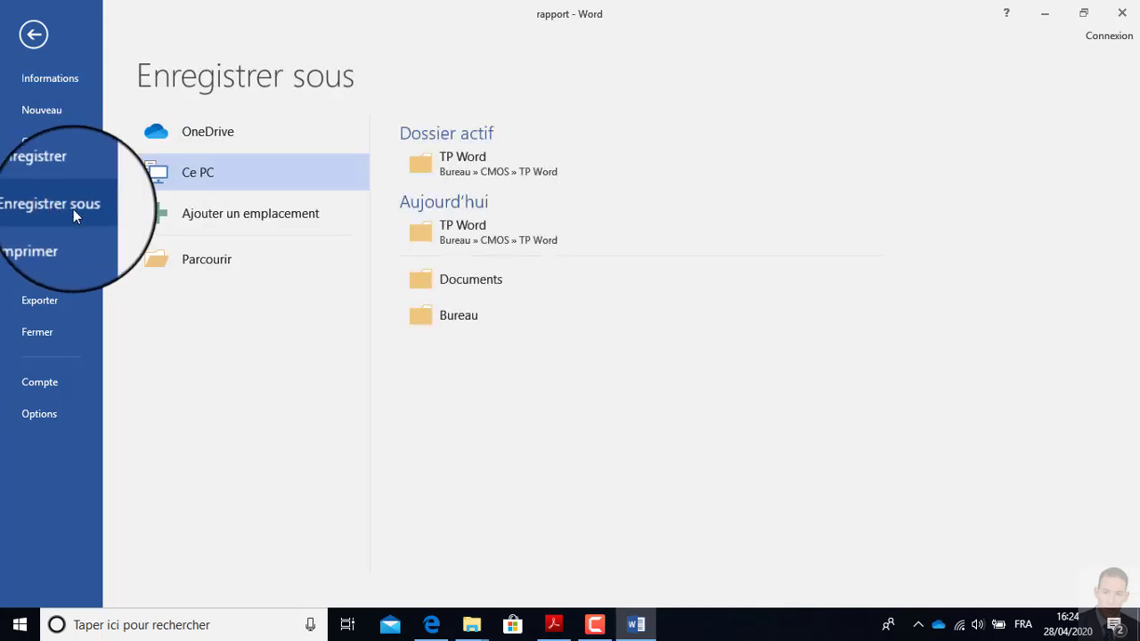
click(446, 316)
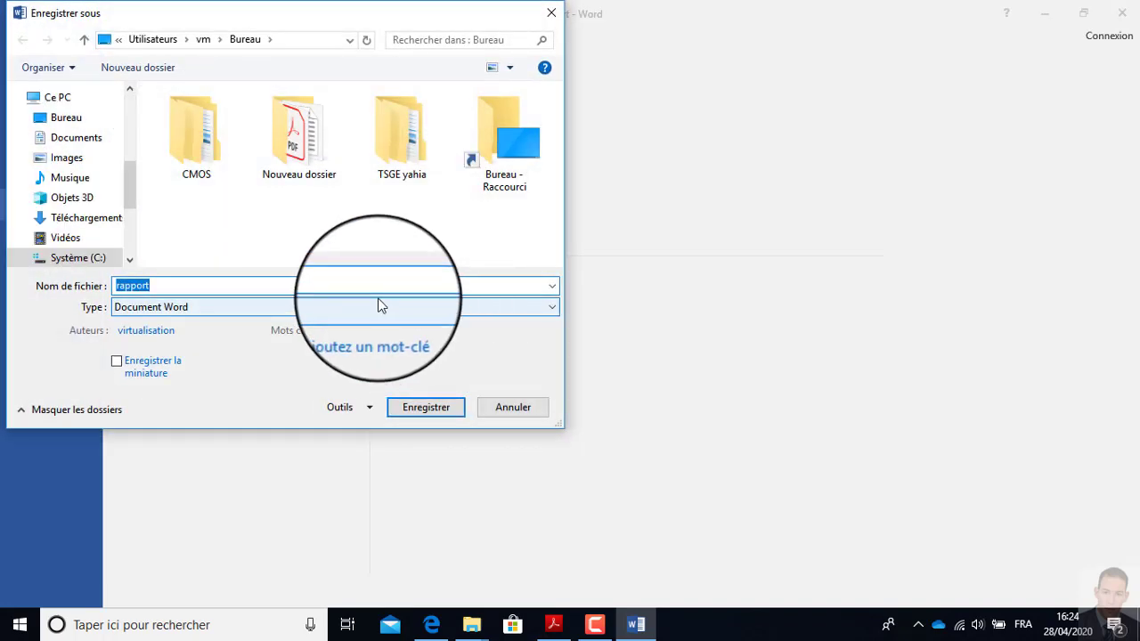
double_click(190, 139)
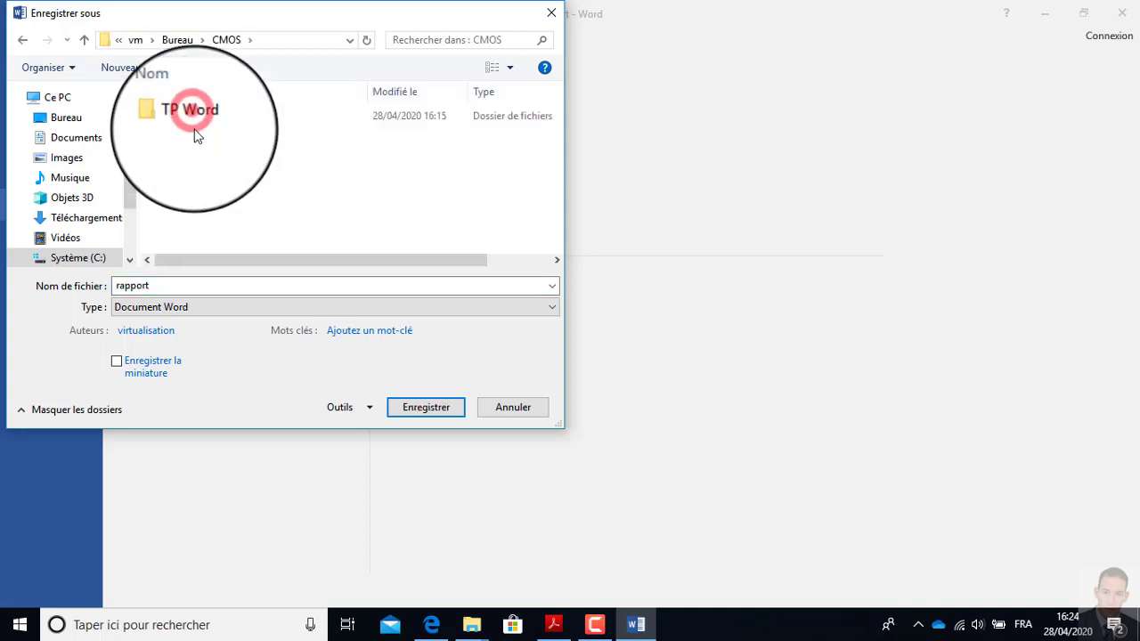
double_click(197, 136)
Name the file 'options', checking the PDF for the required name, and save
double_click(207, 281)
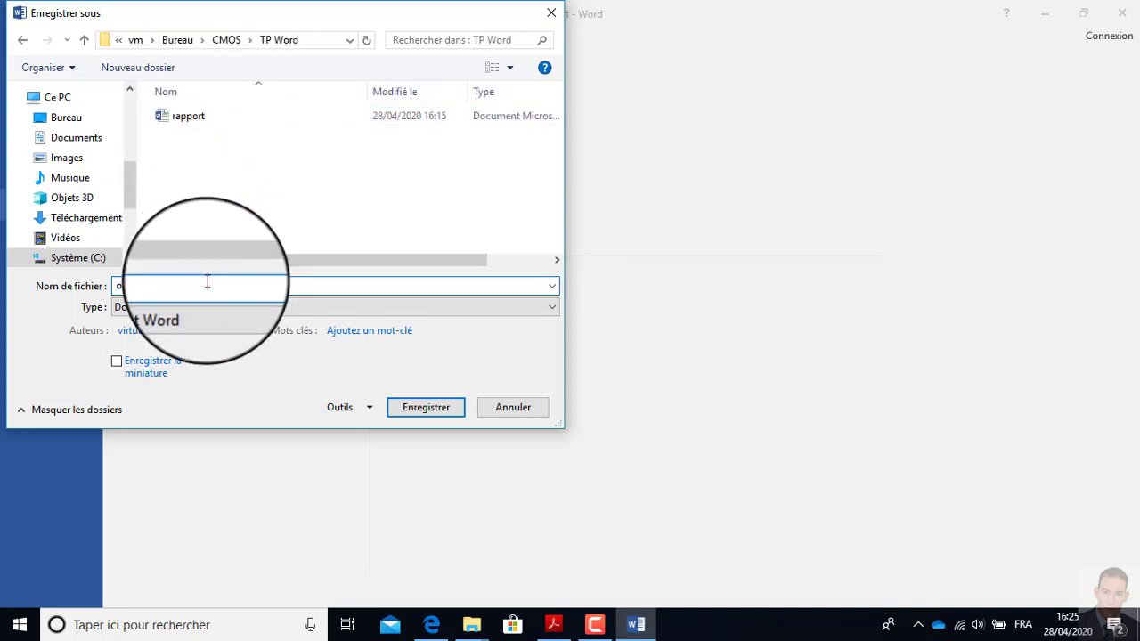
text(options)
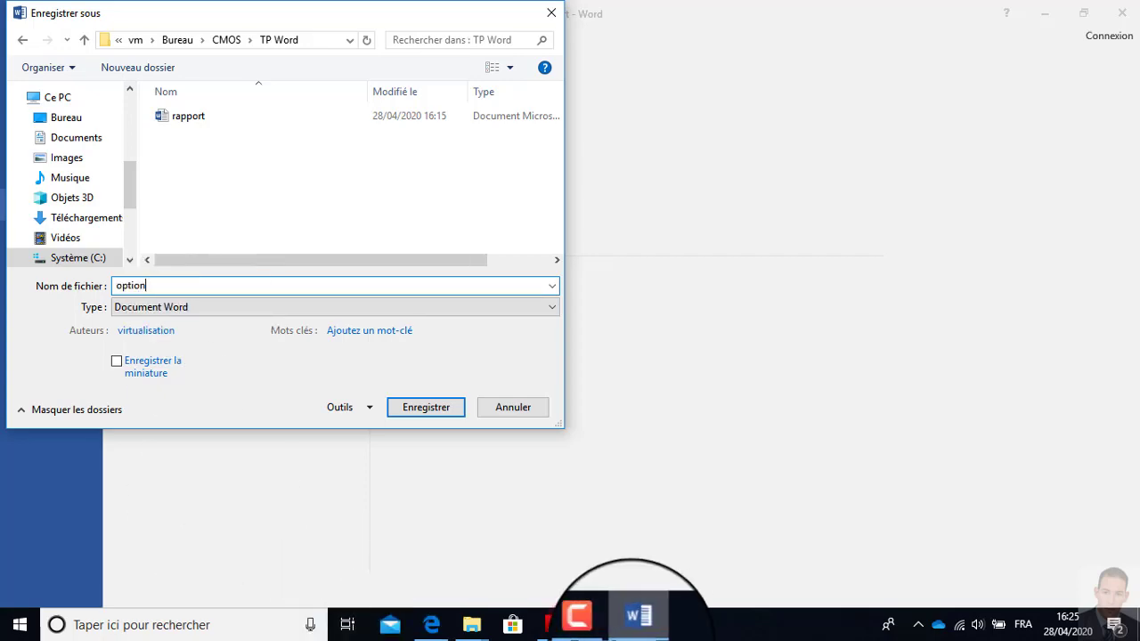
click(553, 624)
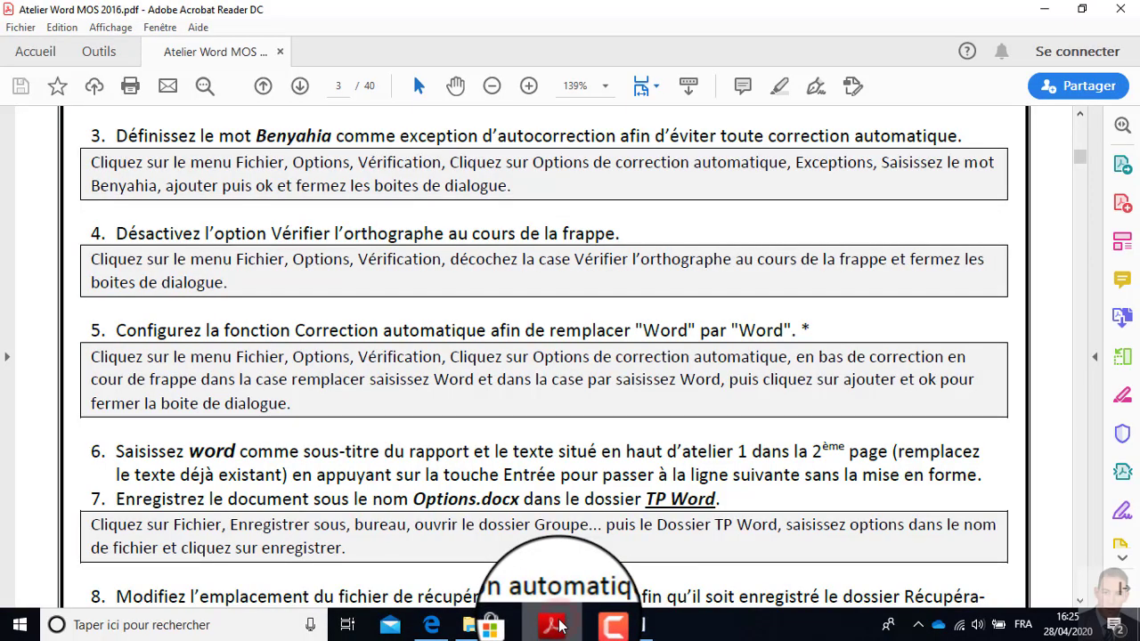
click(561, 624)
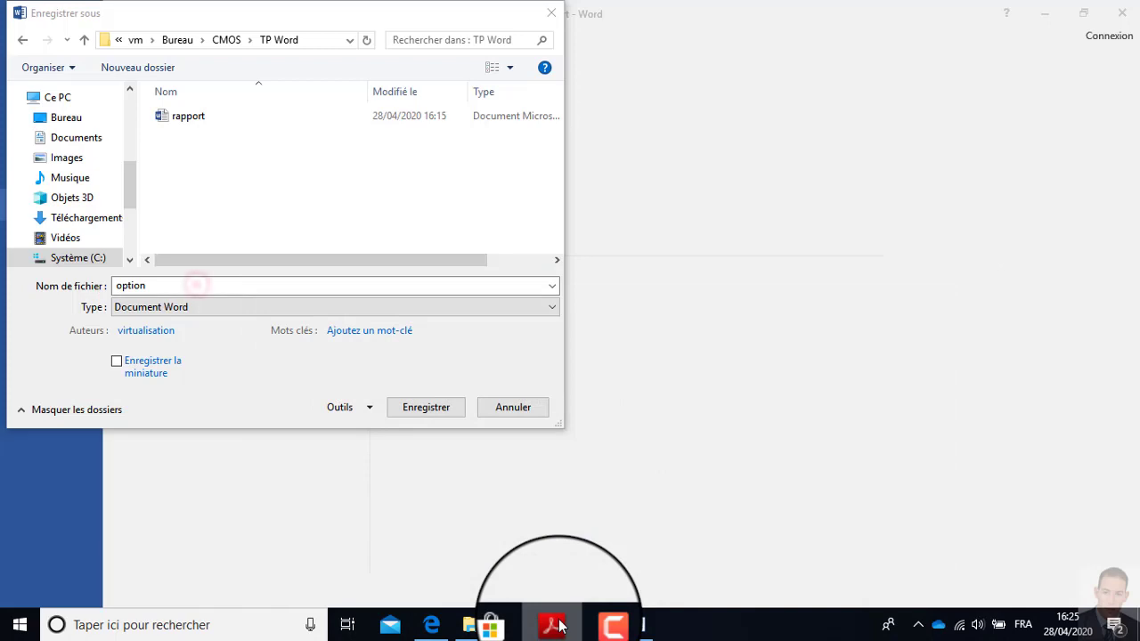
click(198, 283)
text(s)
click(412, 407)
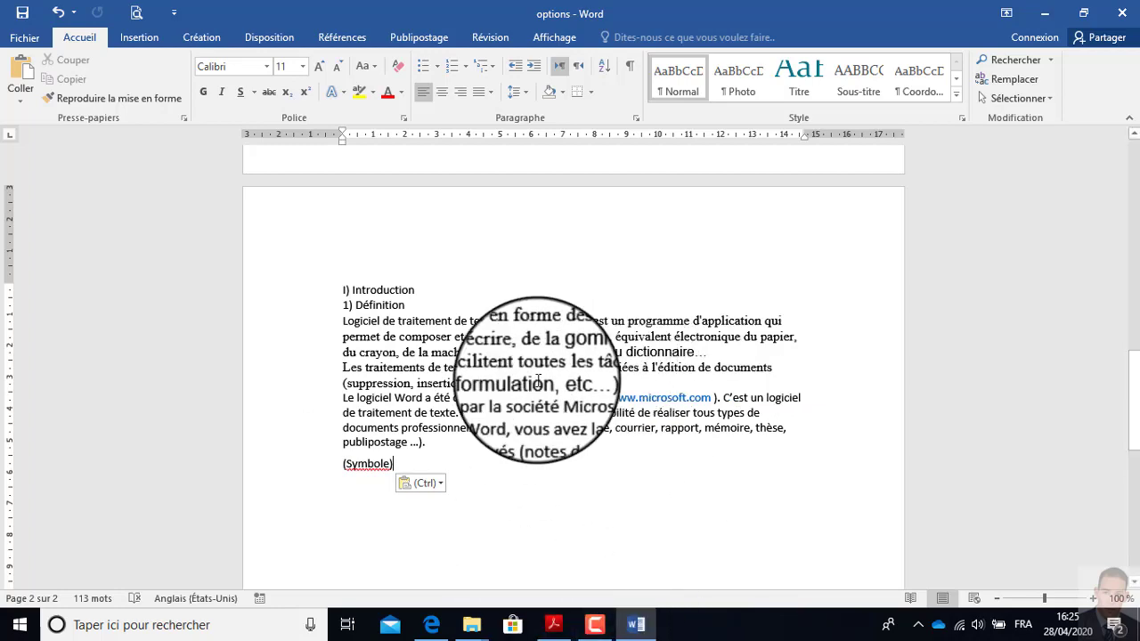
Review the saved options document, scroll the PDF to exercise 8, then return to Word
scroll(538, 381, up, 2)
scroll(582, 403, down, 3)
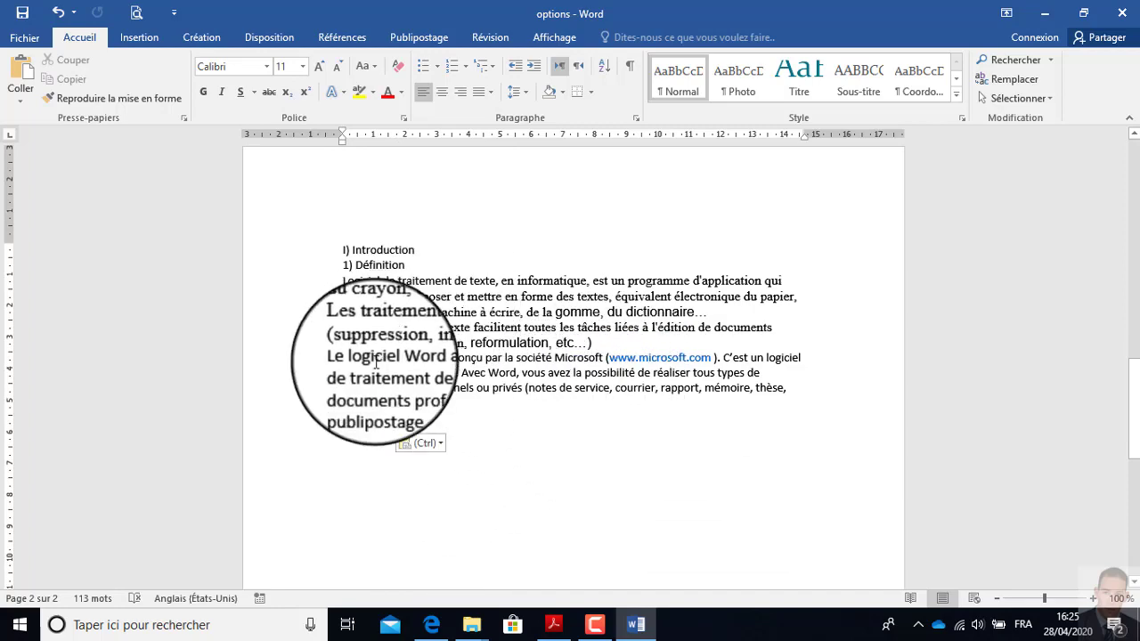
scroll(416, 389, up, 11)
scroll(520, 275, down, 6)
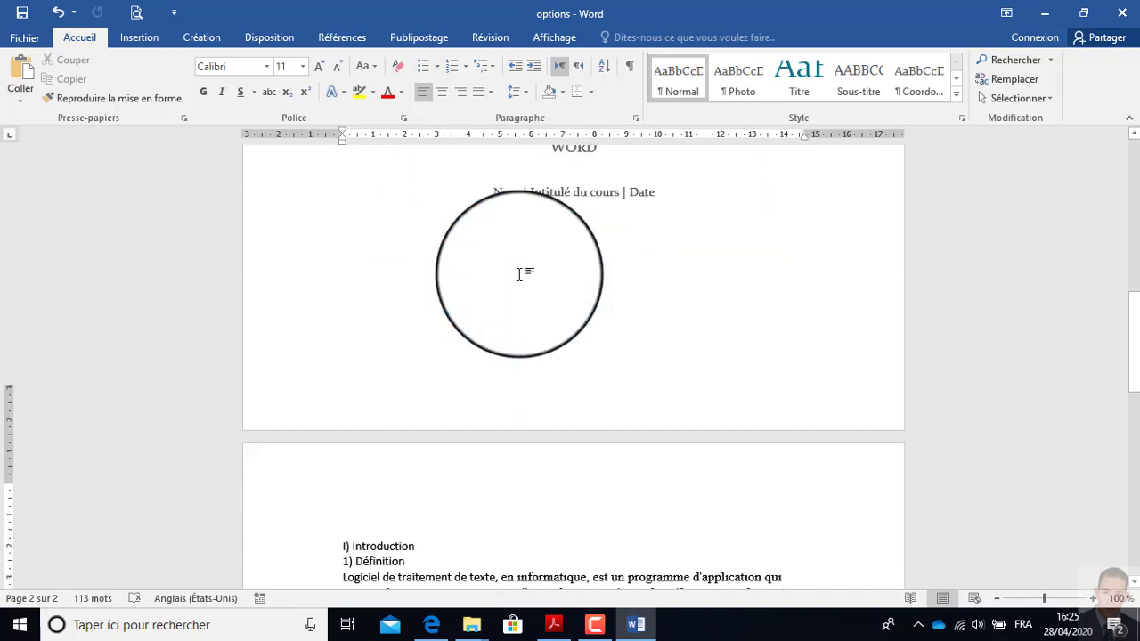
scroll(520, 275, down, 5)
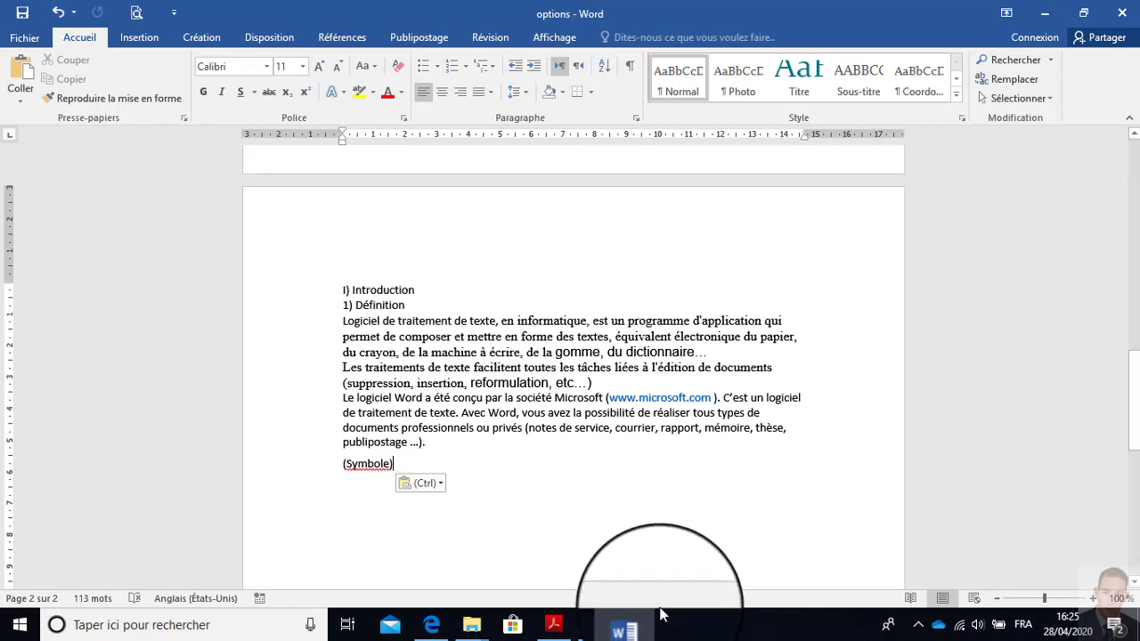
click(553, 625)
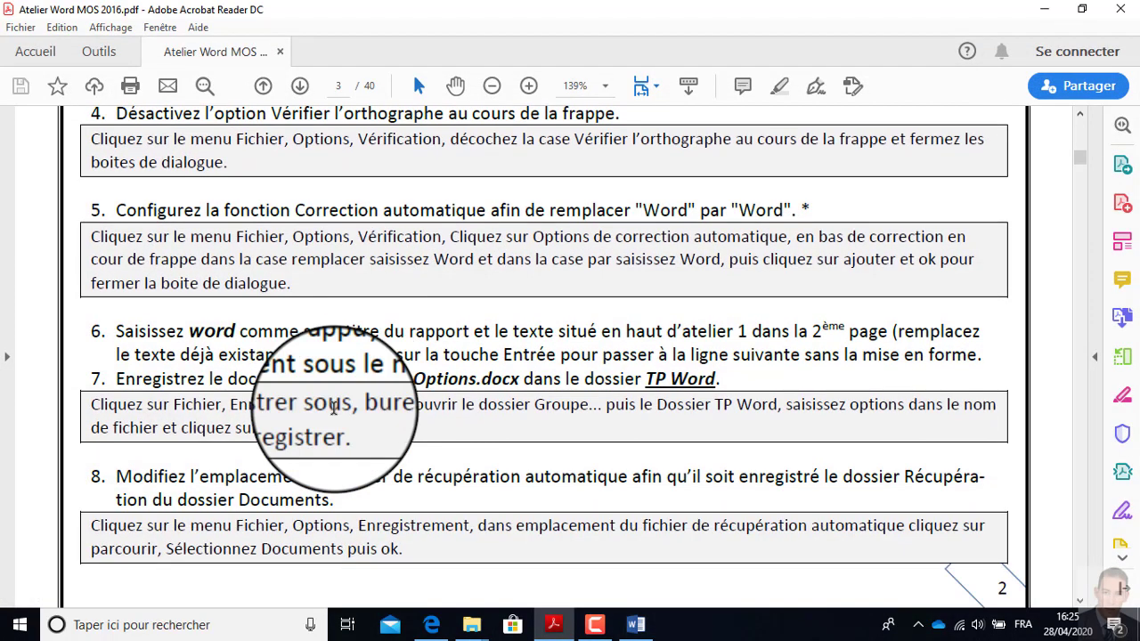
scroll(334, 408, down, 2)
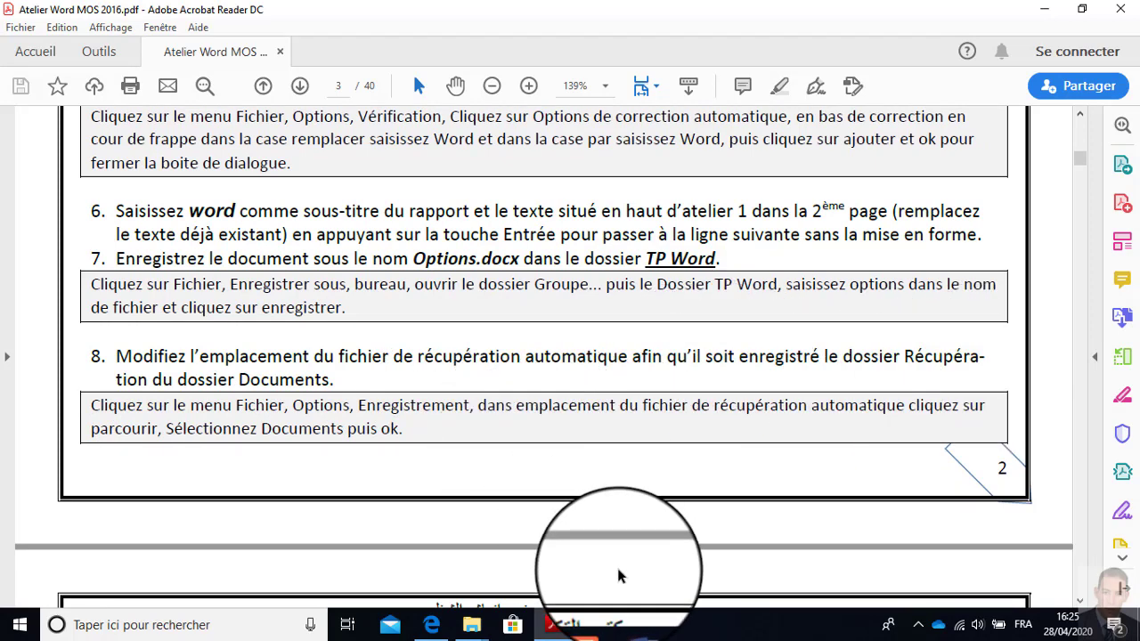
click(634, 625)
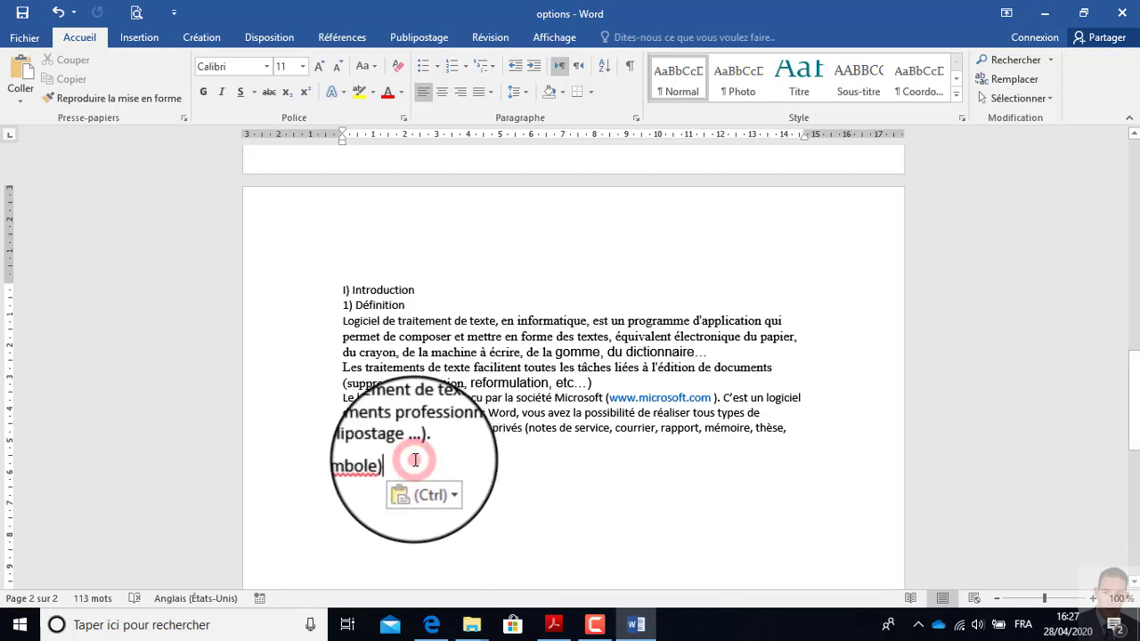
click(553, 624)
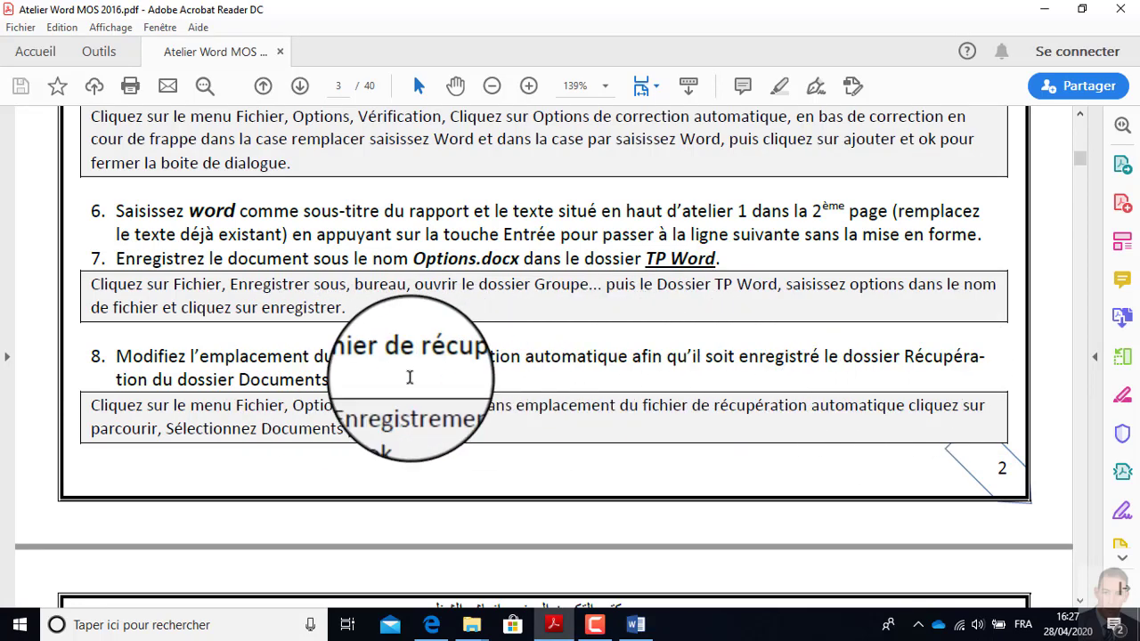
click(559, 627)
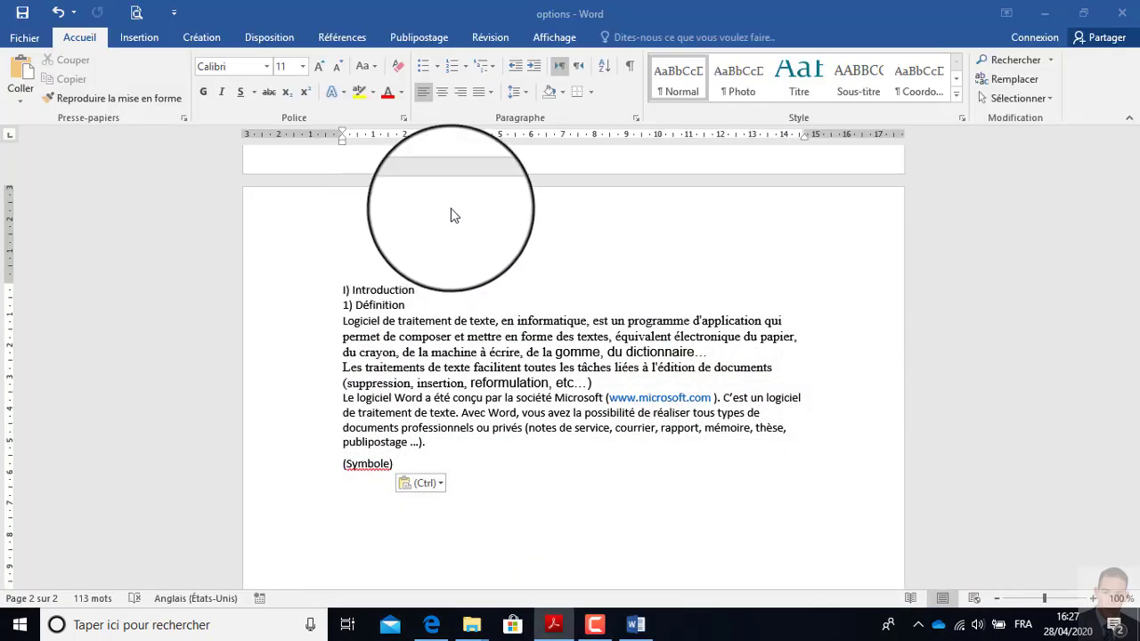
Open Word Options at the Enregistrement page and check item 8's folder name in the exercise PDF
click(24, 42)
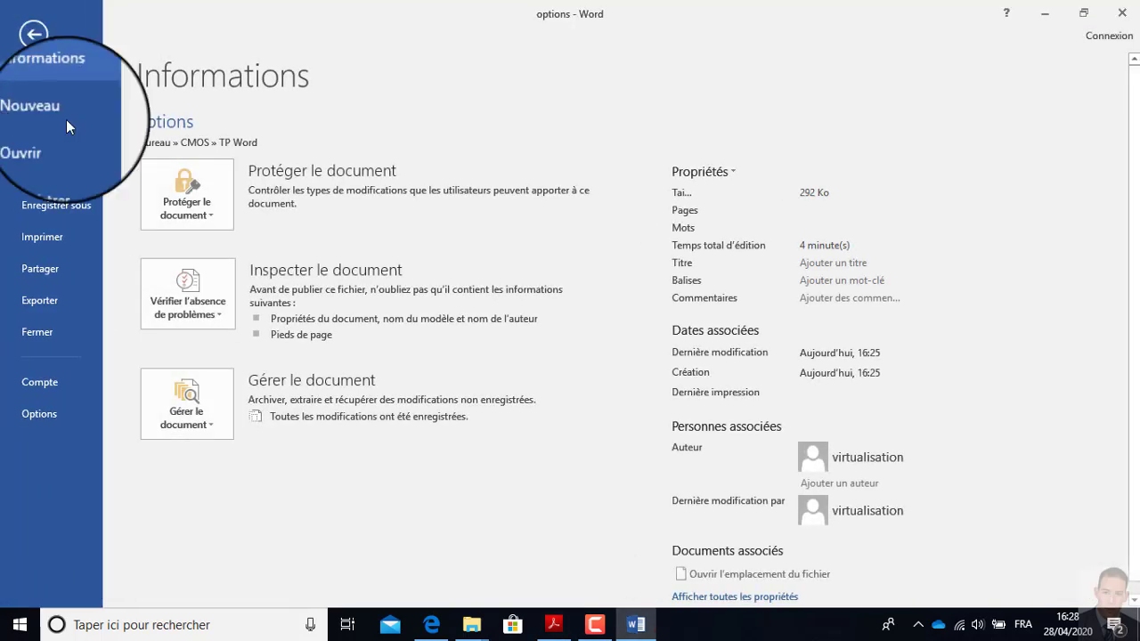
click(56, 421)
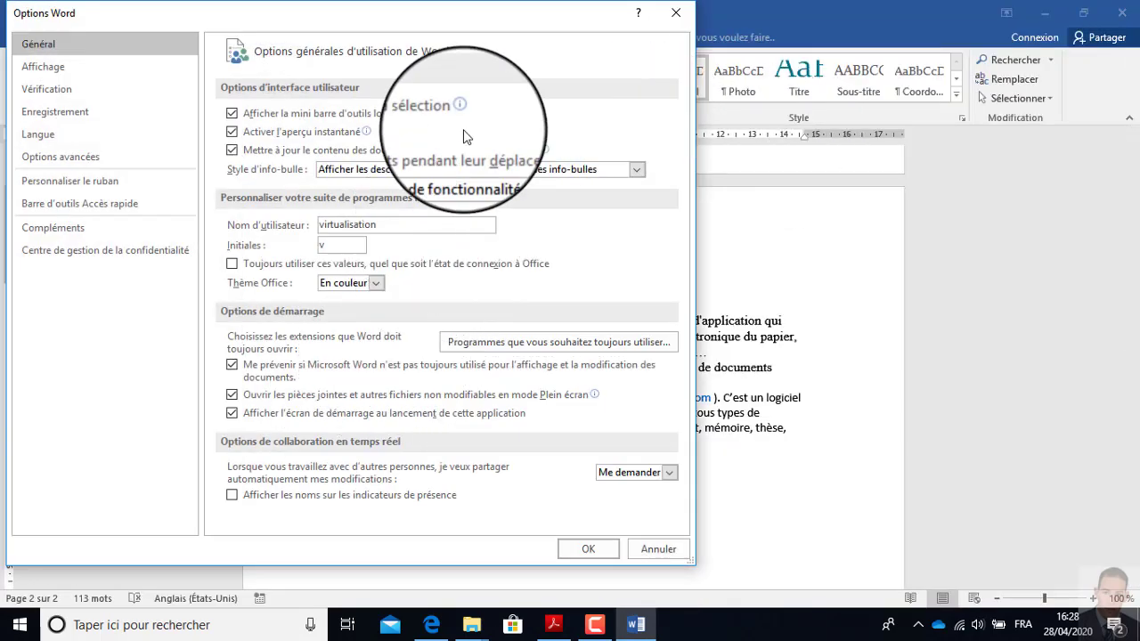
click(102, 112)
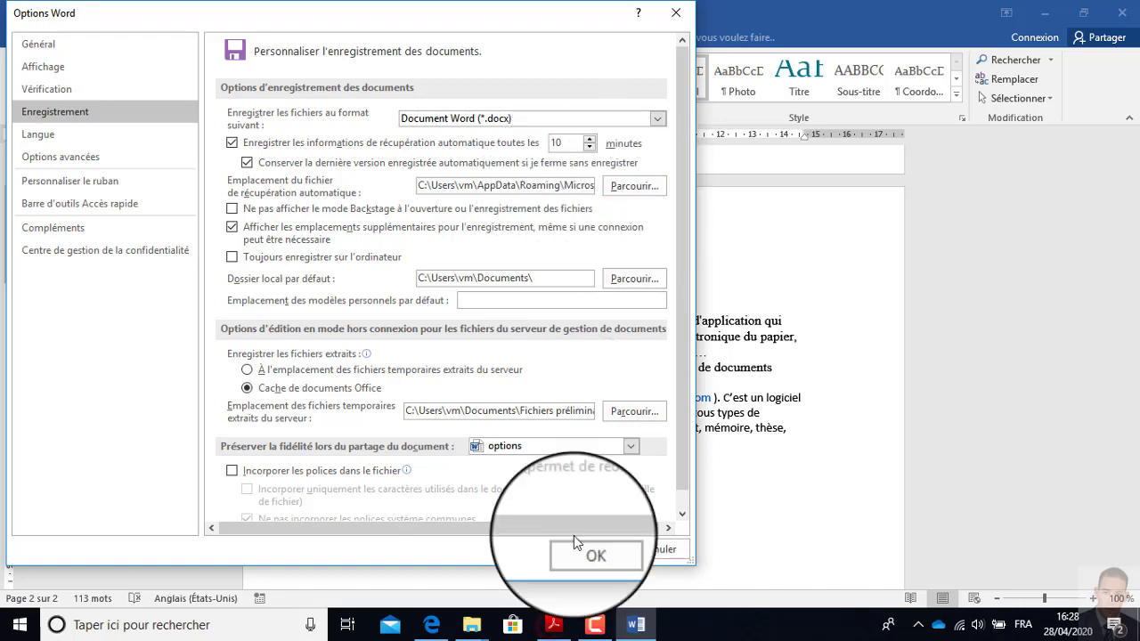
click(553, 624)
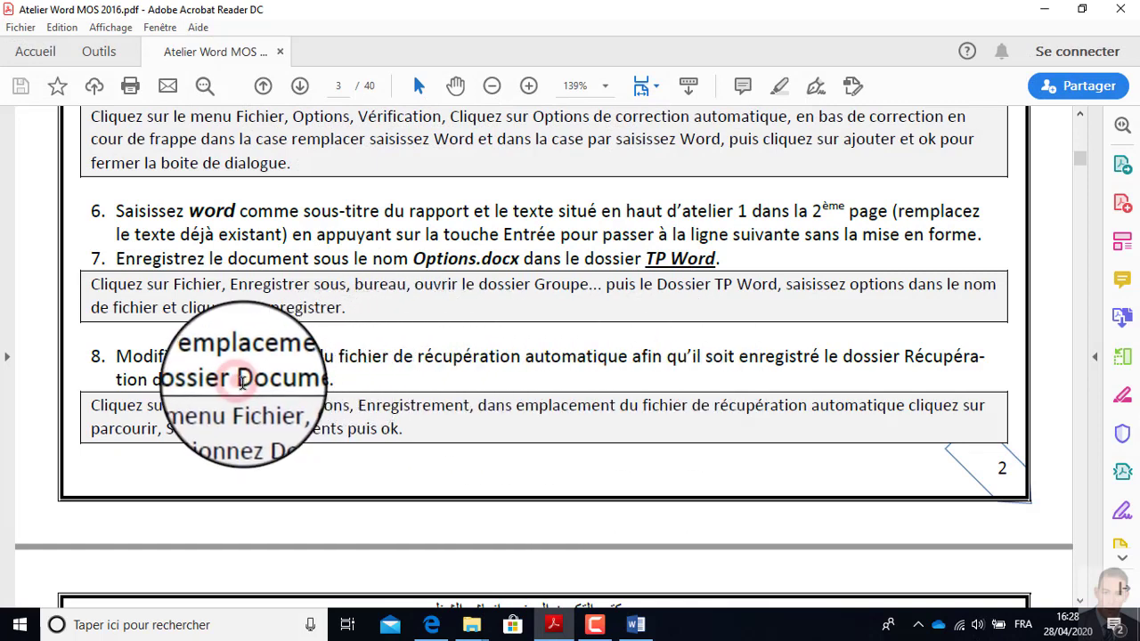
drag(242, 383, 330, 383)
click(554, 624)
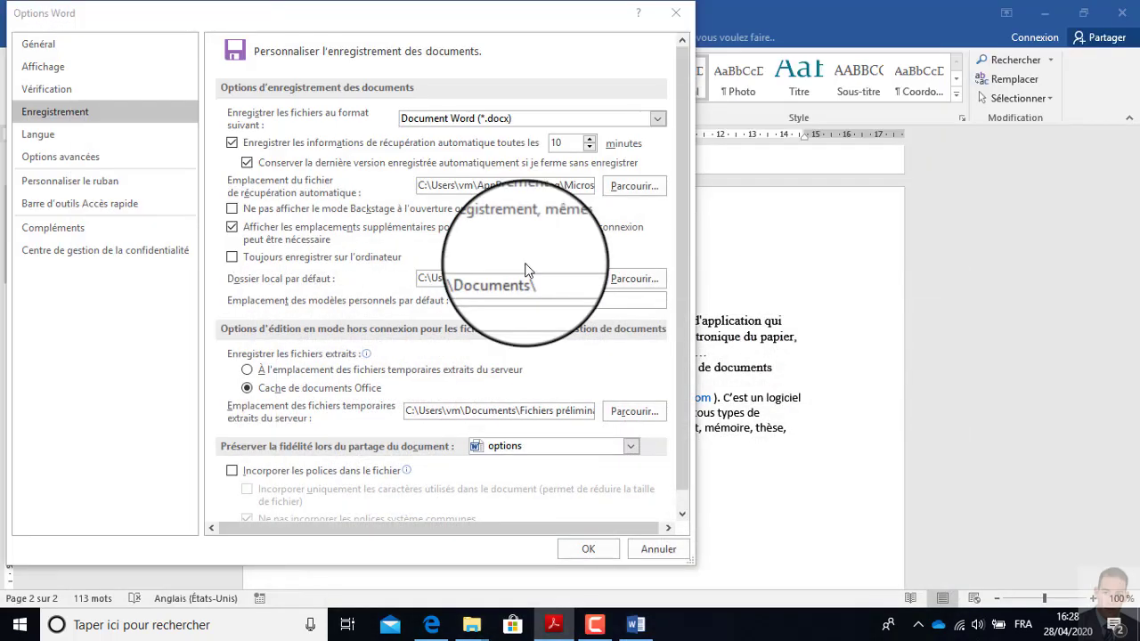
Set the AutoRecover file location to the Documents folder and close Options
click(630, 190)
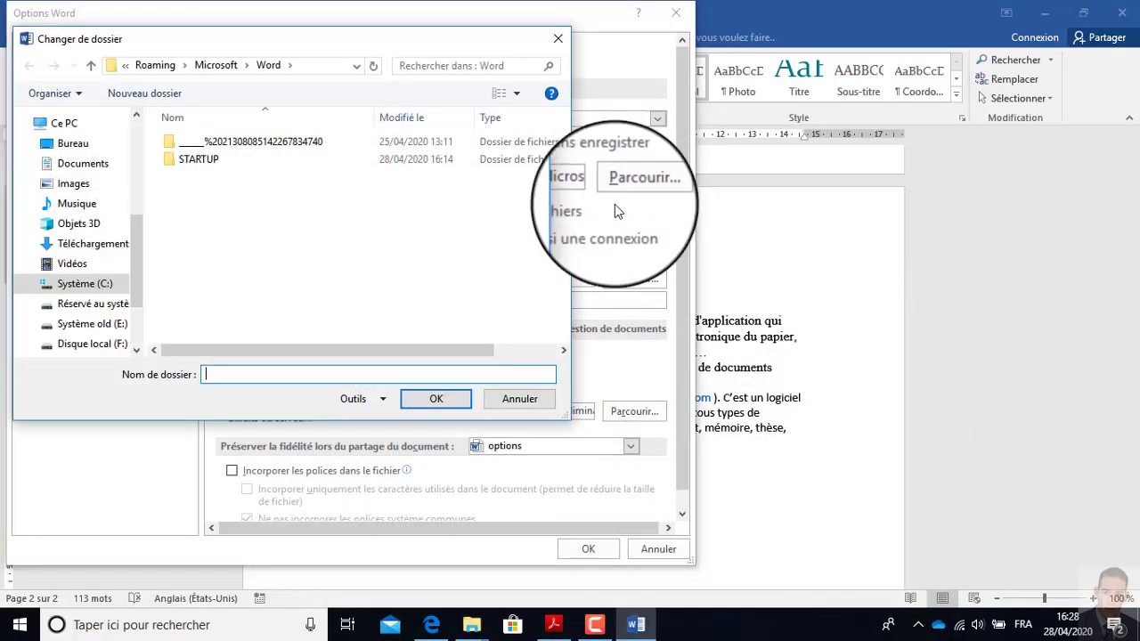
click(84, 163)
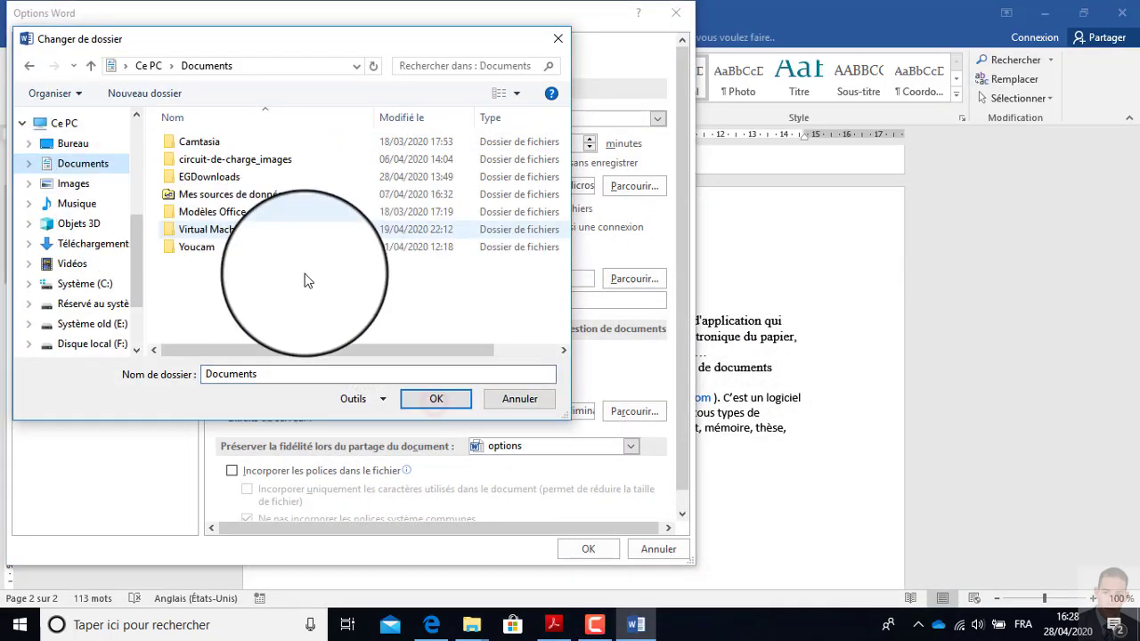
click(437, 398)
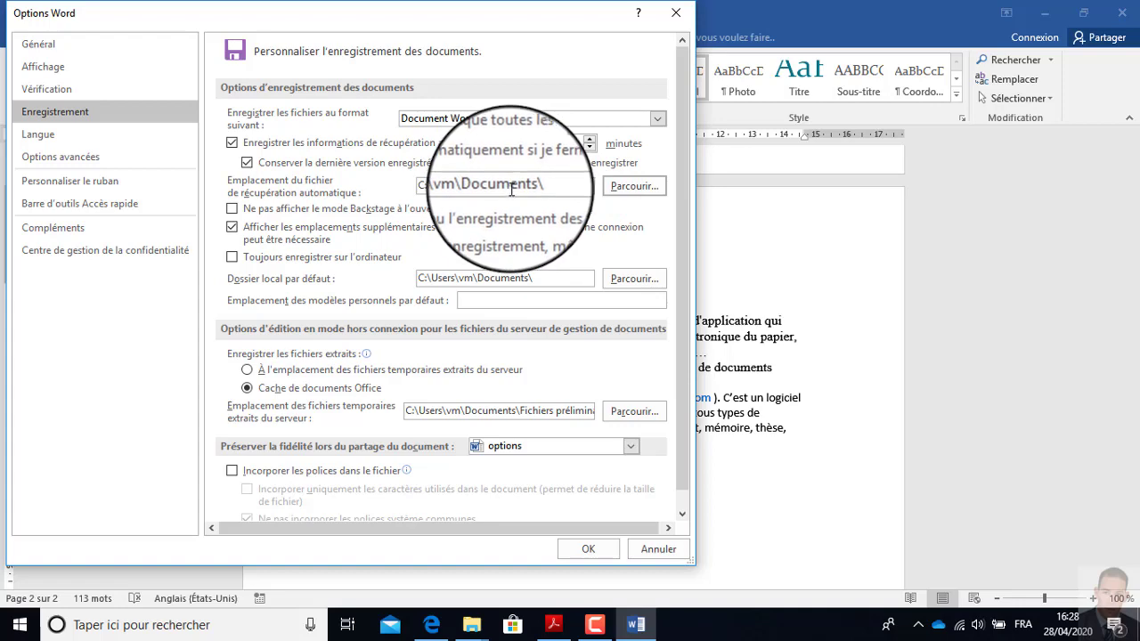
click(588, 548)
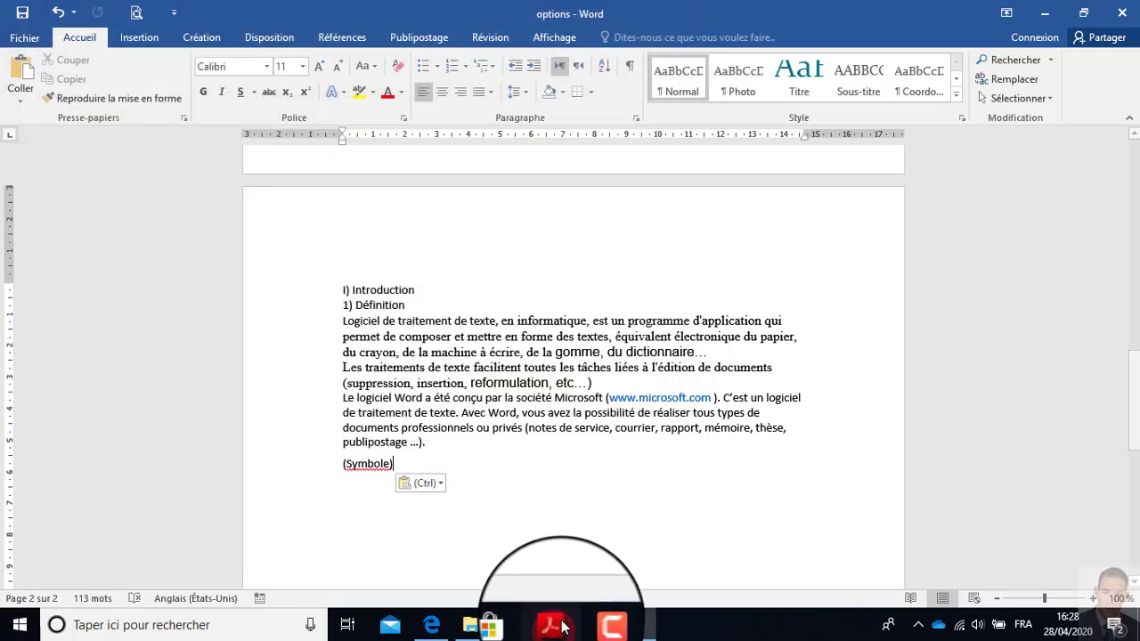
click(554, 627)
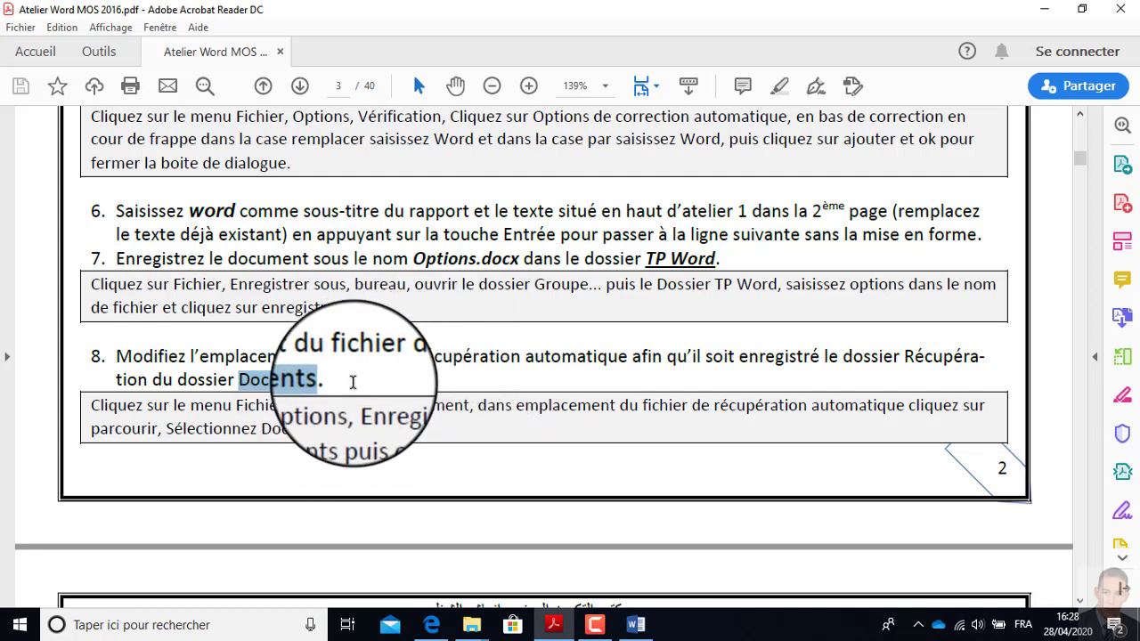
scroll(353, 375, down, 4)
scroll(356, 382, up, 3)
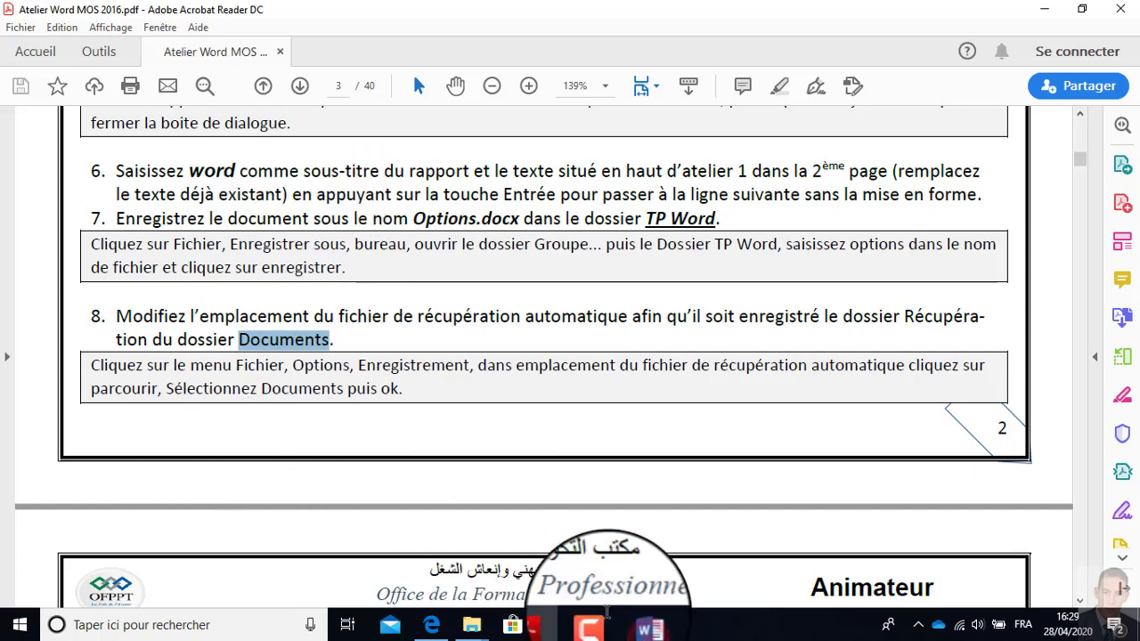
click(636, 626)
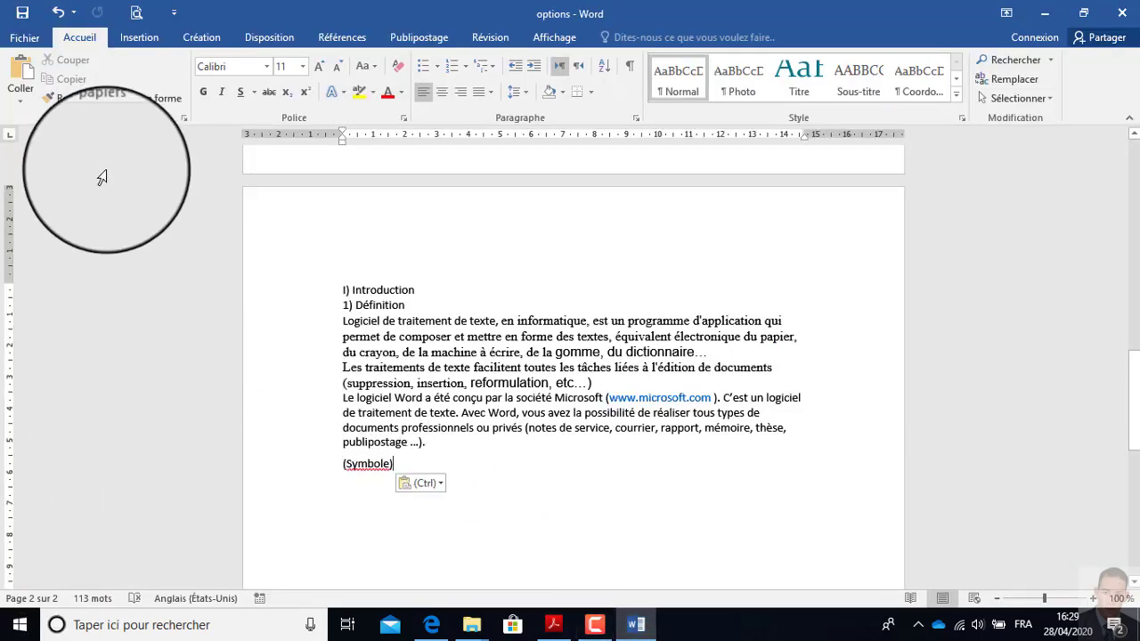
click(569, 628)
scroll(369, 428, down, 3)
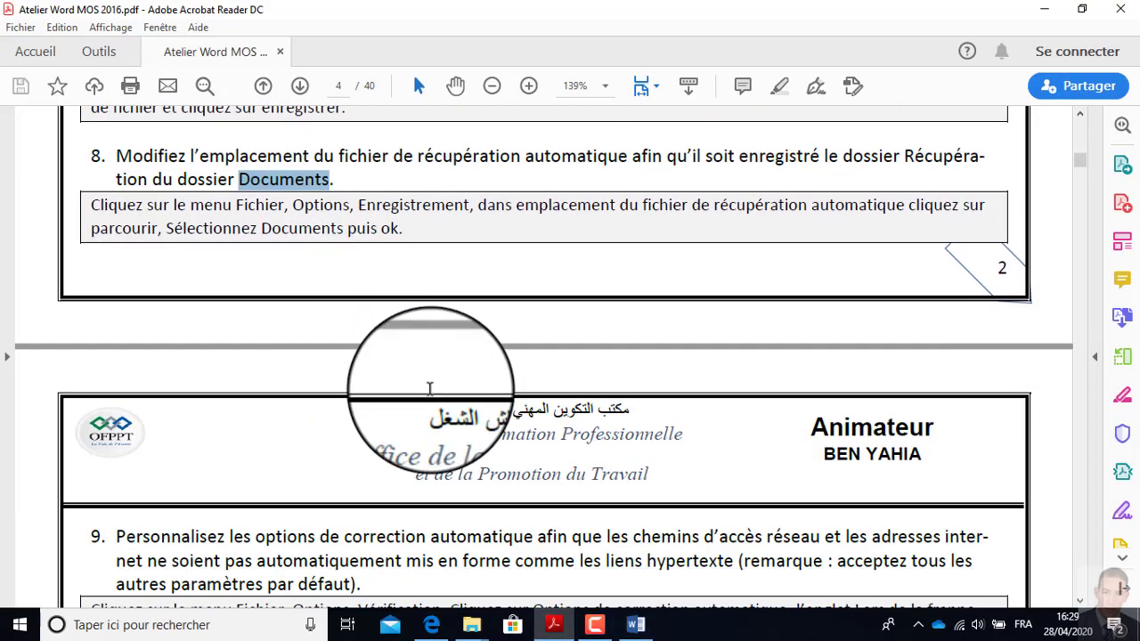
scroll(430, 389, down, 3)
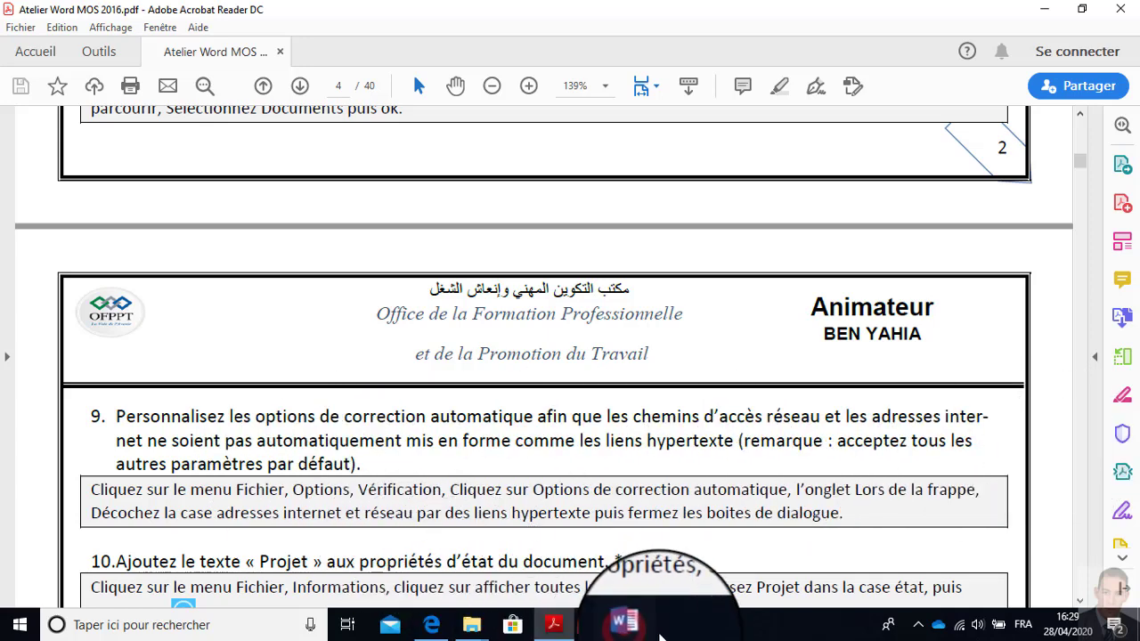
click(635, 624)
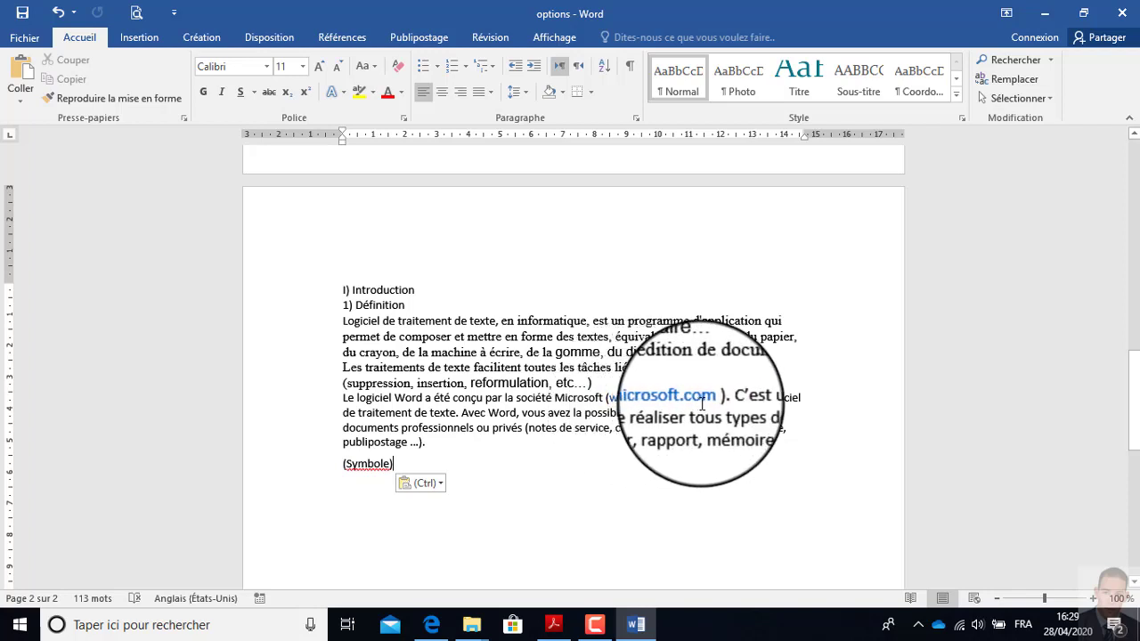
drag(710, 399, 615, 405)
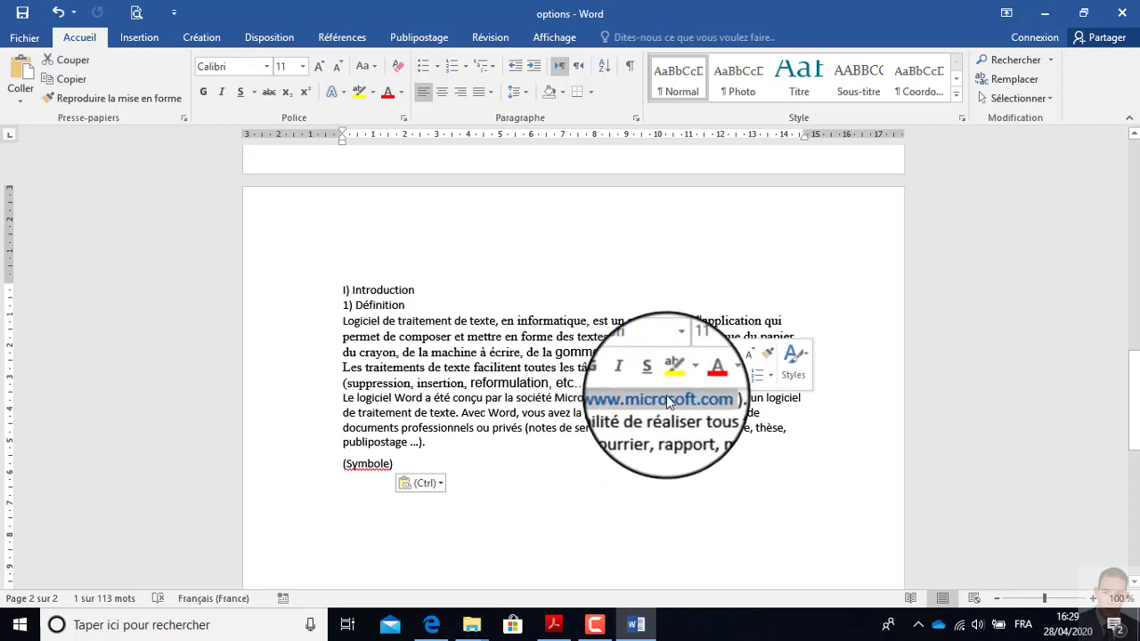
key(ctrl)
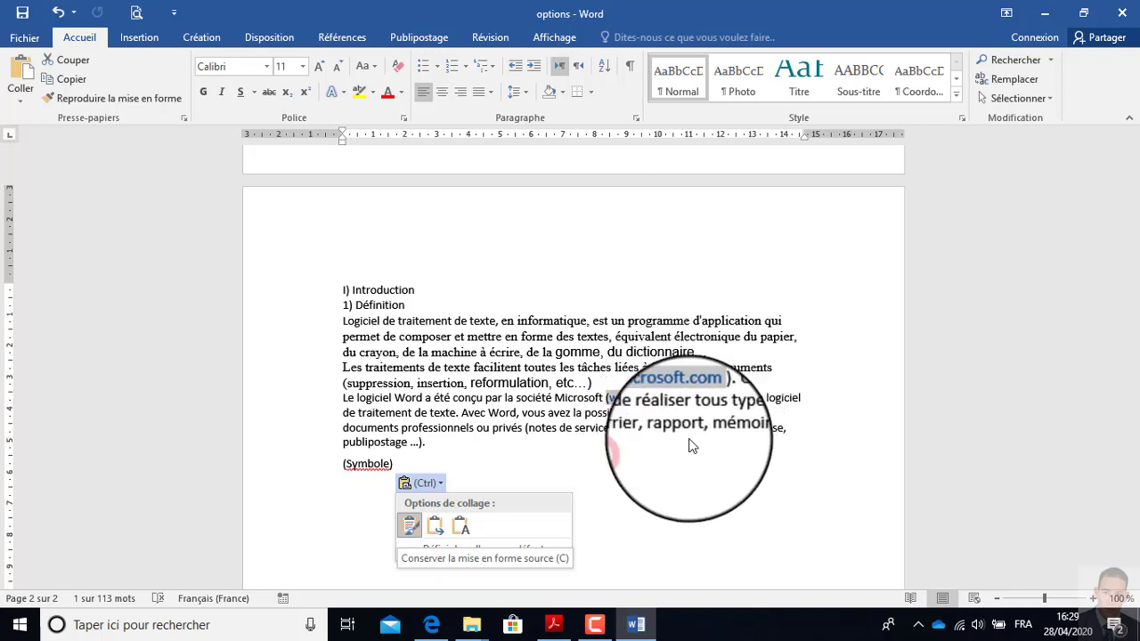
click(629, 454)
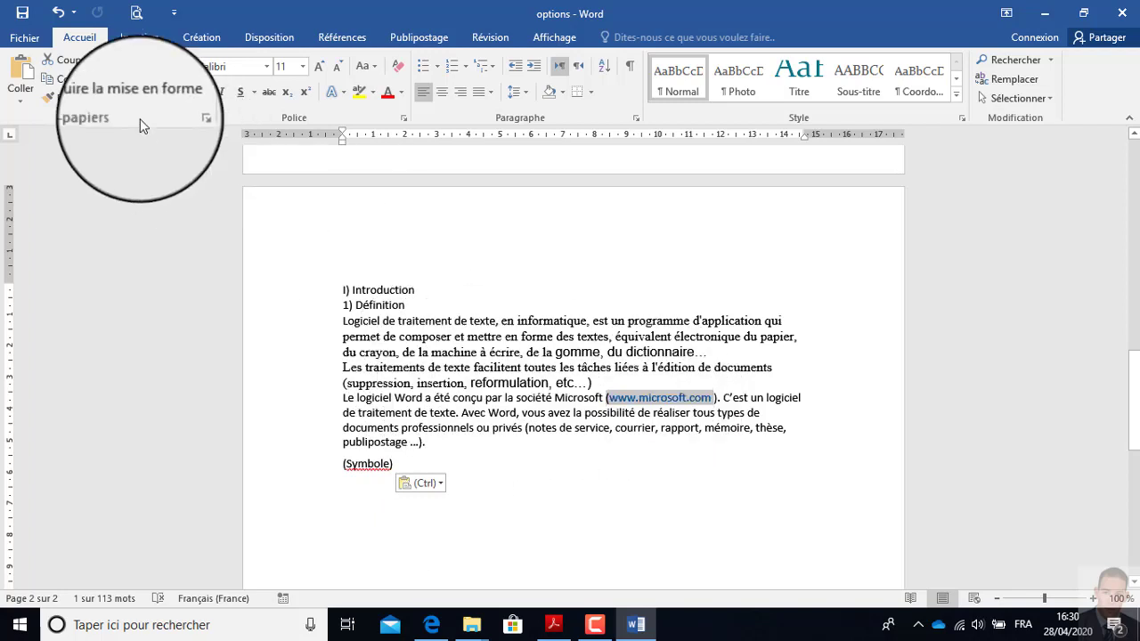
click(23, 40)
click(41, 414)
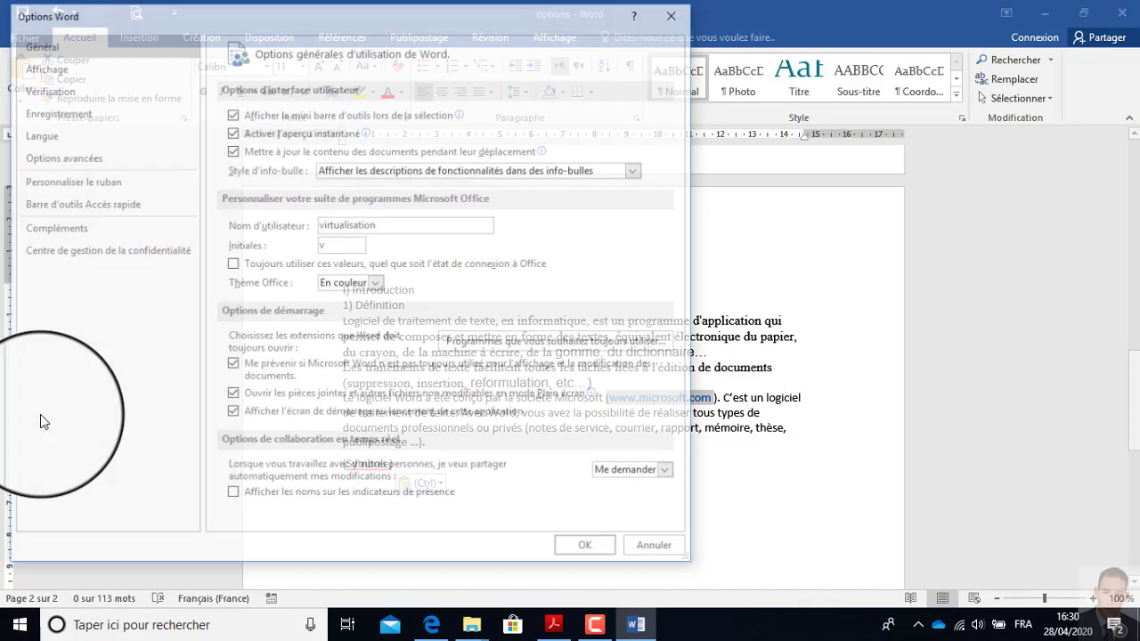
key(Escape)
click(488, 454)
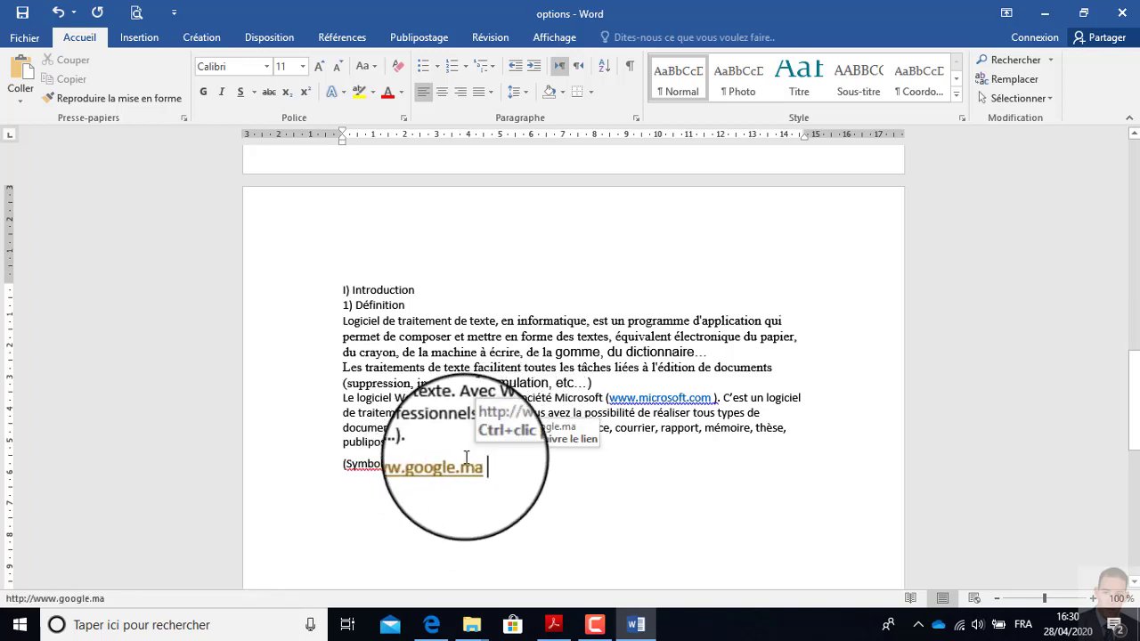
drag(479, 462, 426, 469)
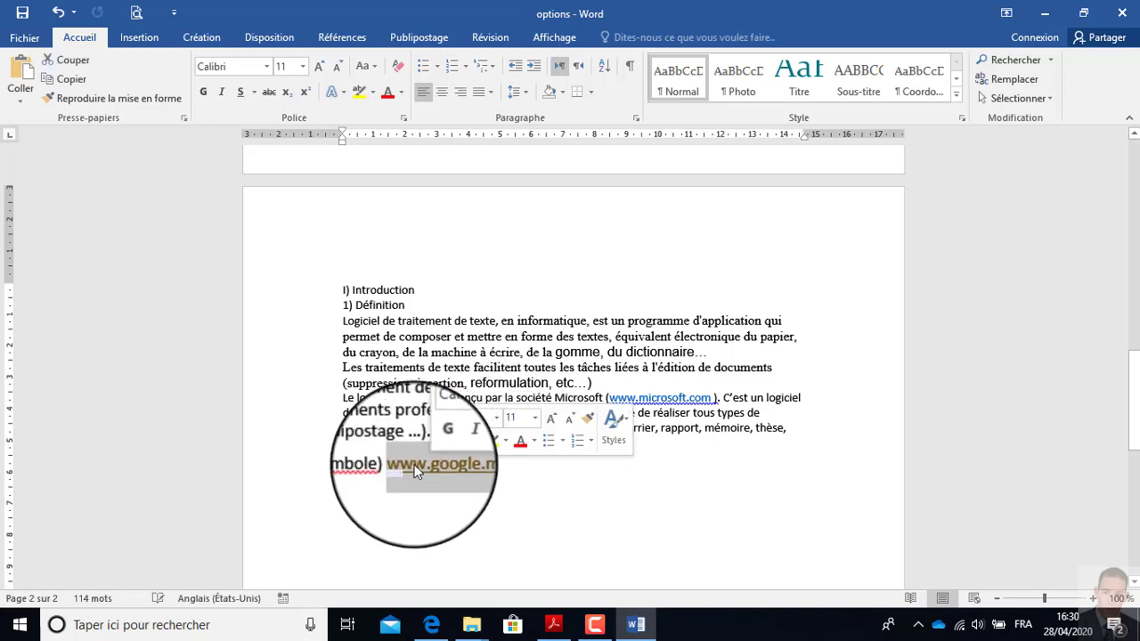
click(57, 16)
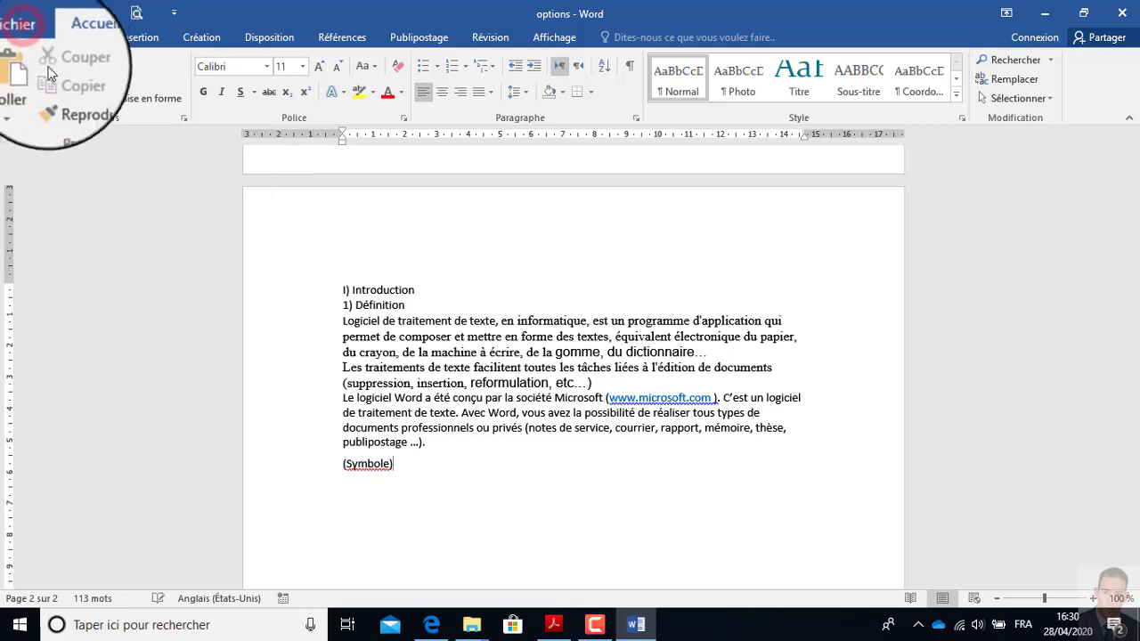
Open the AutoCorrect options from Word Options > Vérification, checking item 9 in the PDF
click(27, 39)
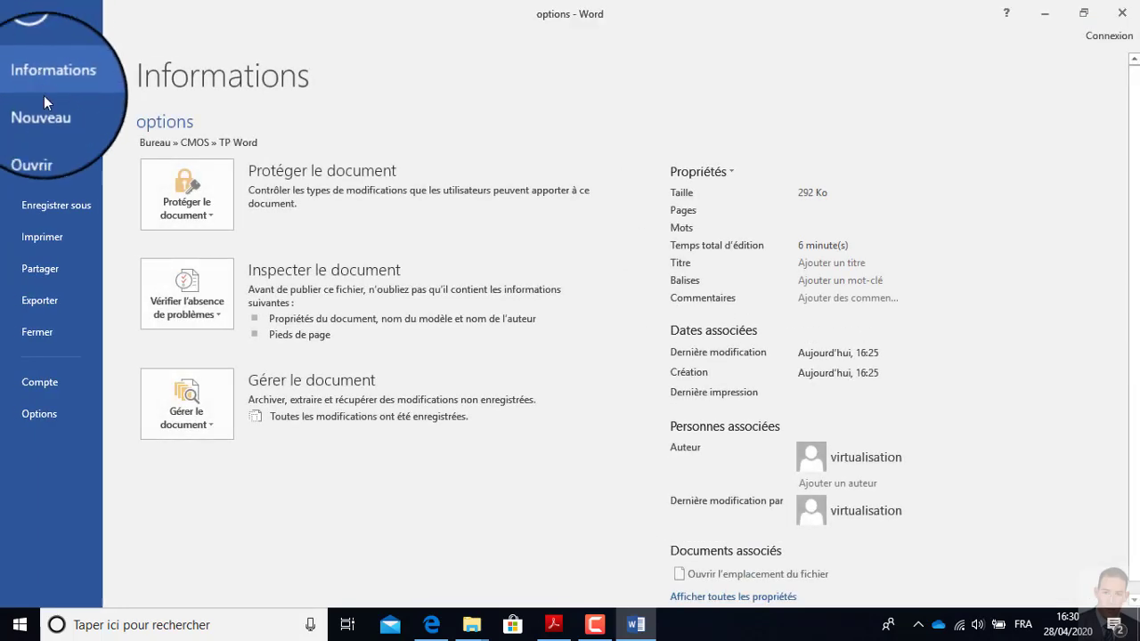
click(49, 417)
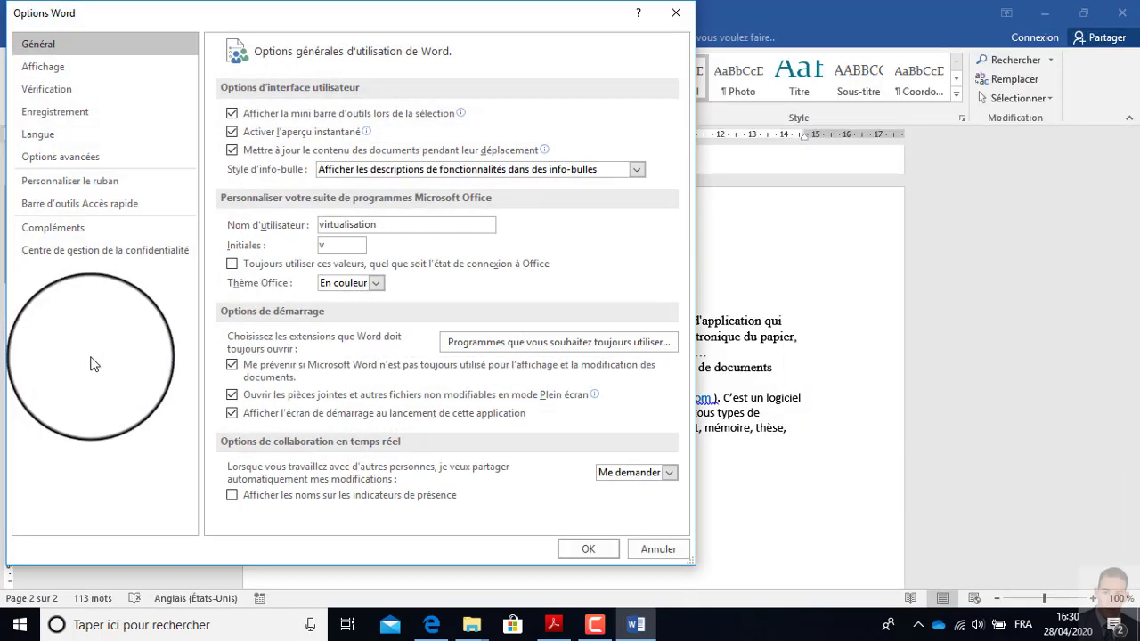
click(90, 90)
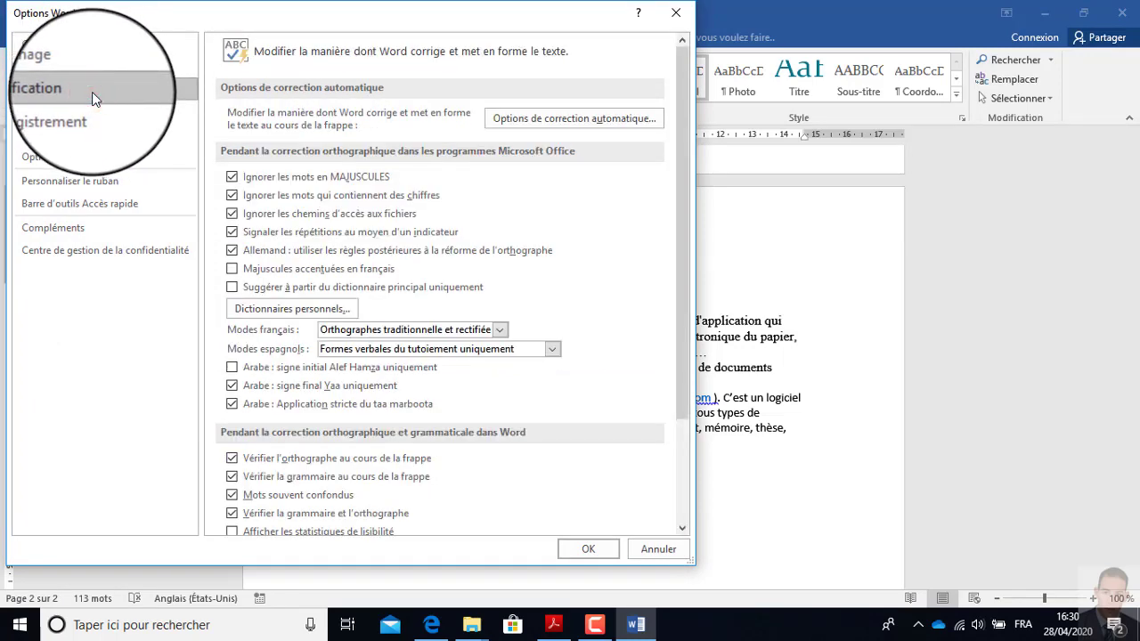
click(579, 128)
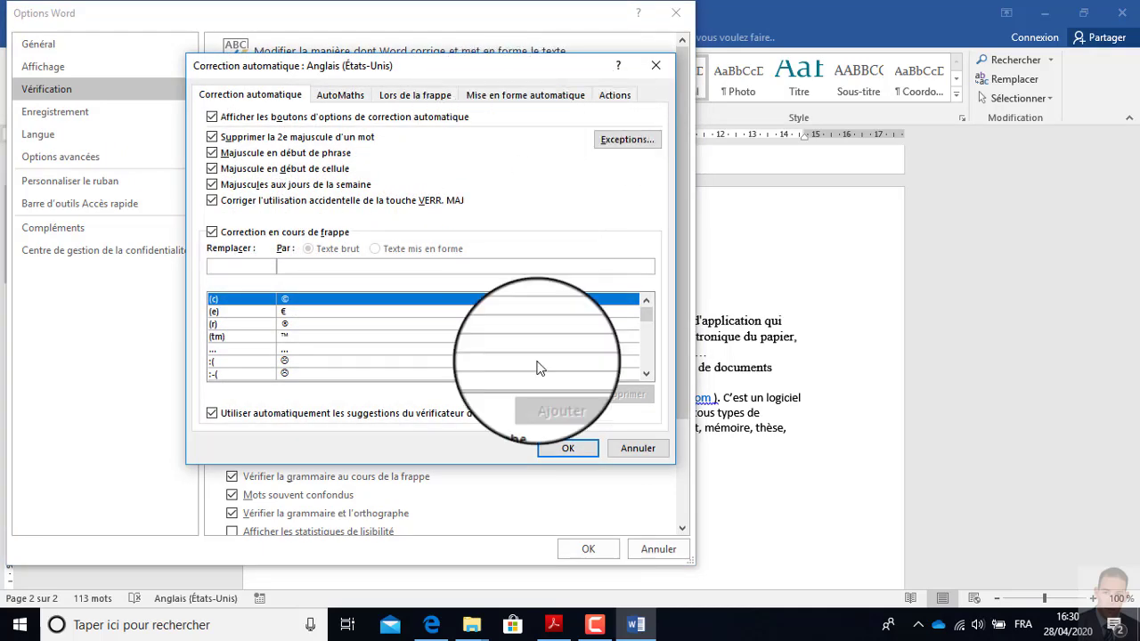
click(553, 624)
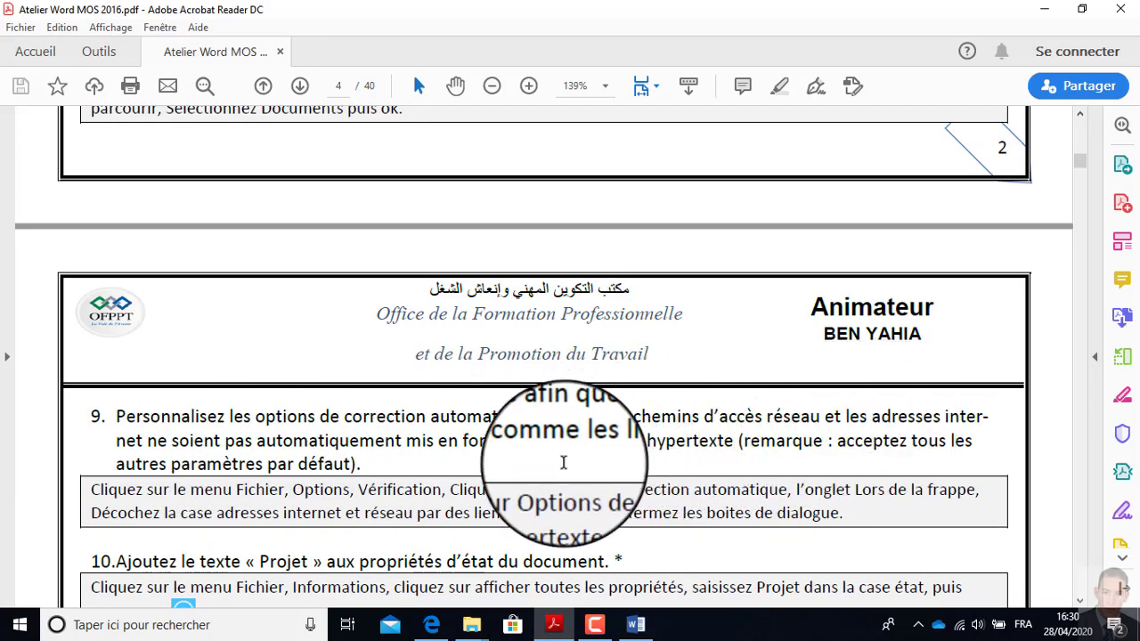
click(638, 627)
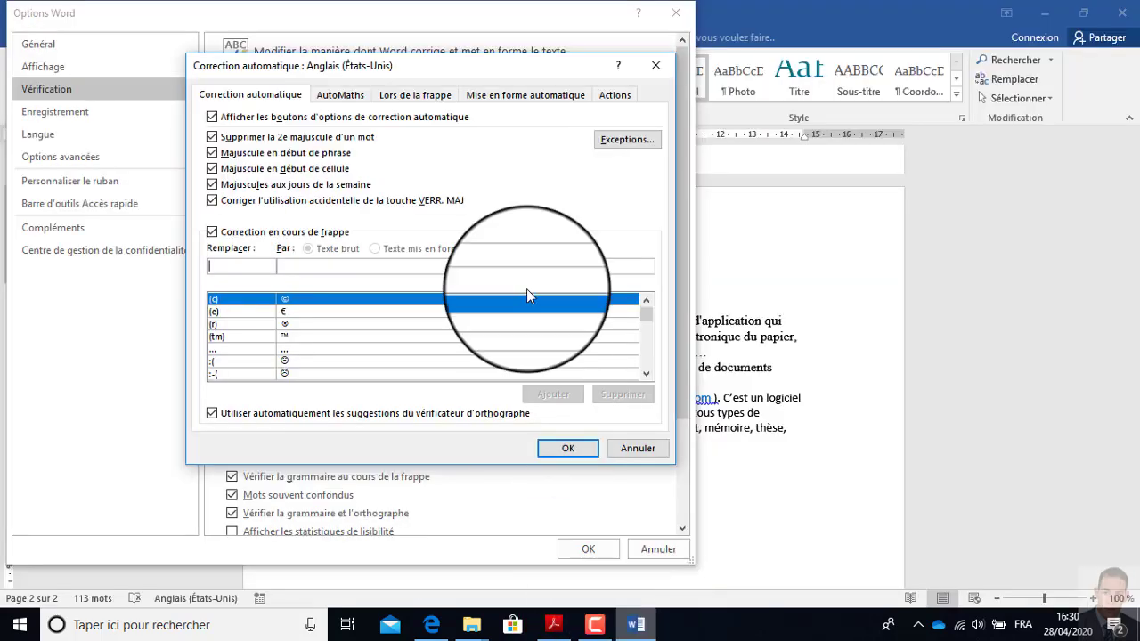
Turn off automatic hyperlinks for Internet and network paths, then remove the web address after (Symbole)
click(423, 99)
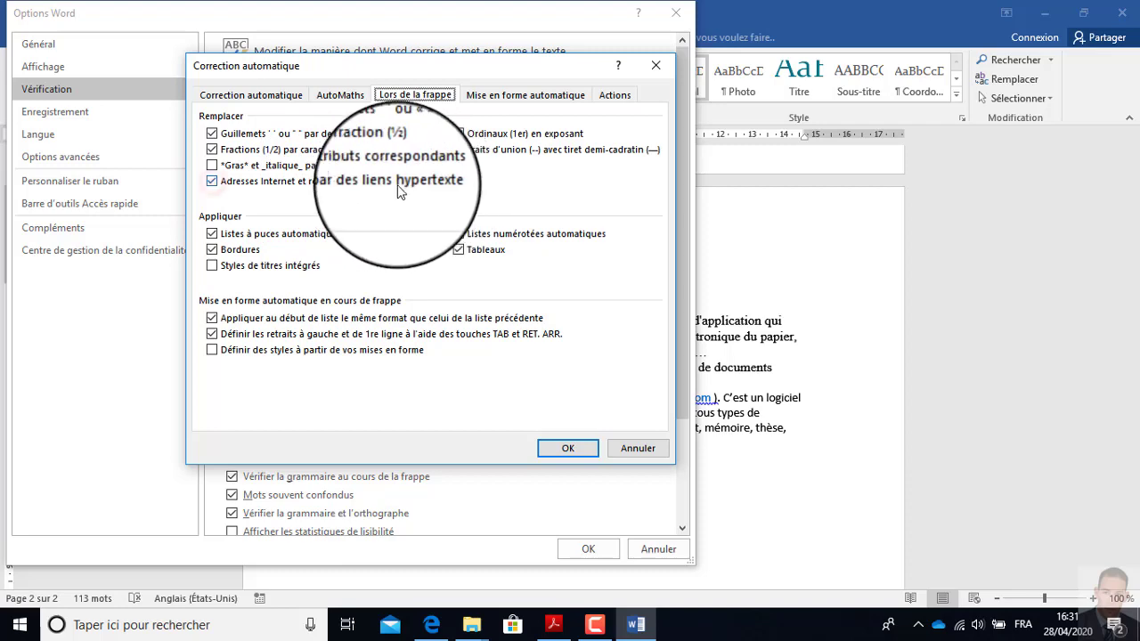
click(212, 181)
click(567, 448)
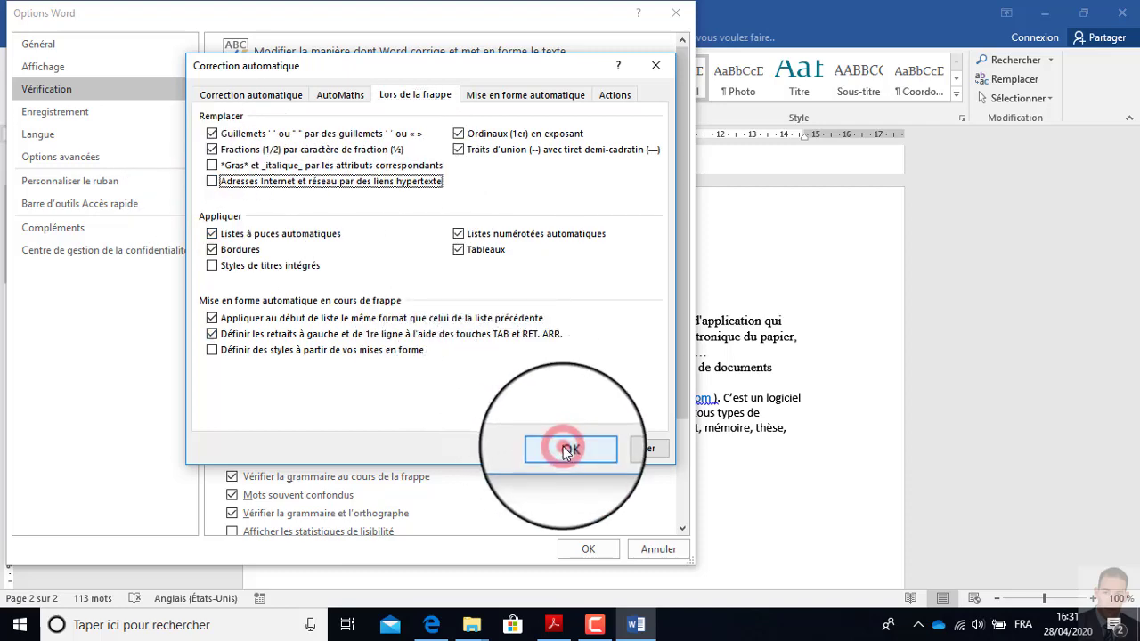
click(602, 550)
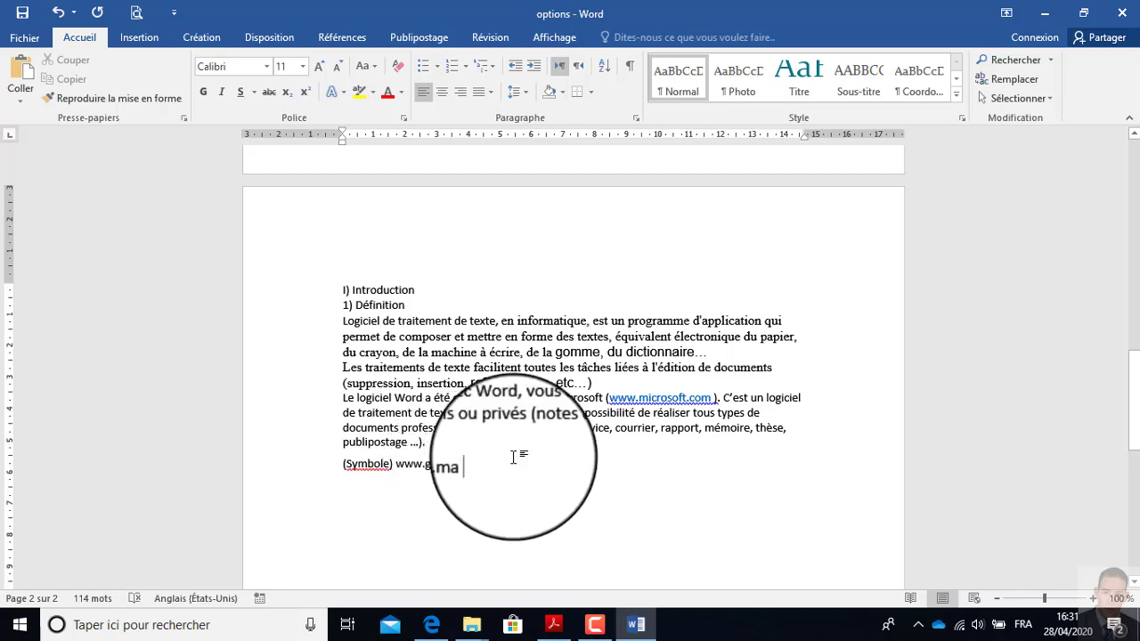
click(57, 15)
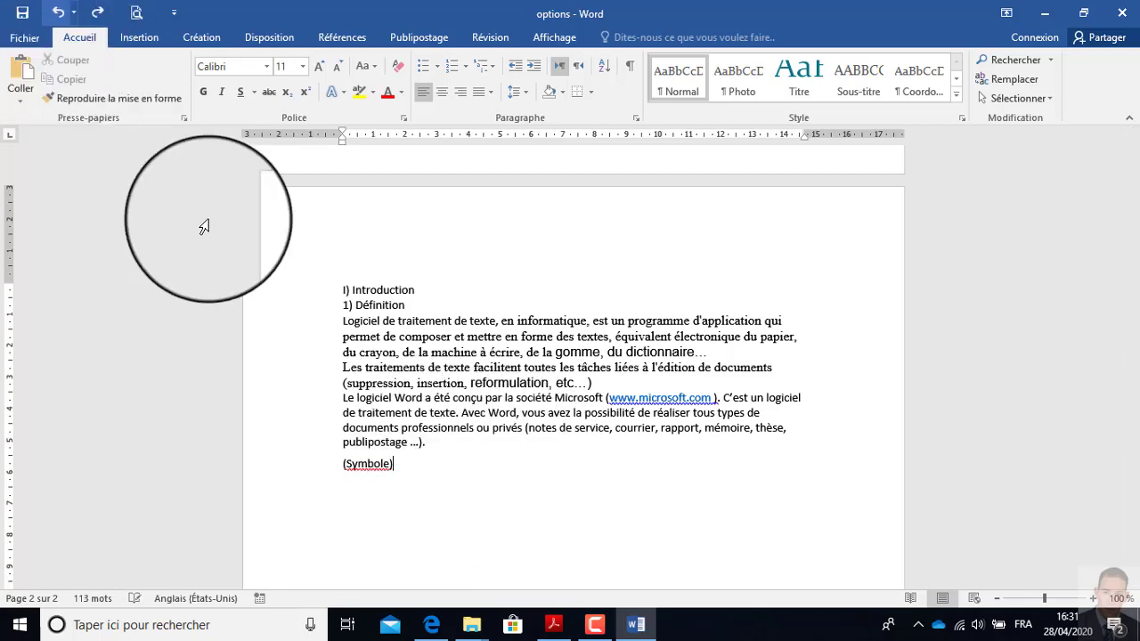
Scroll the exercise PDF down to exercise 10 and select the word 'Projet'
click(567, 627)
scroll(156, 464, down, 2)
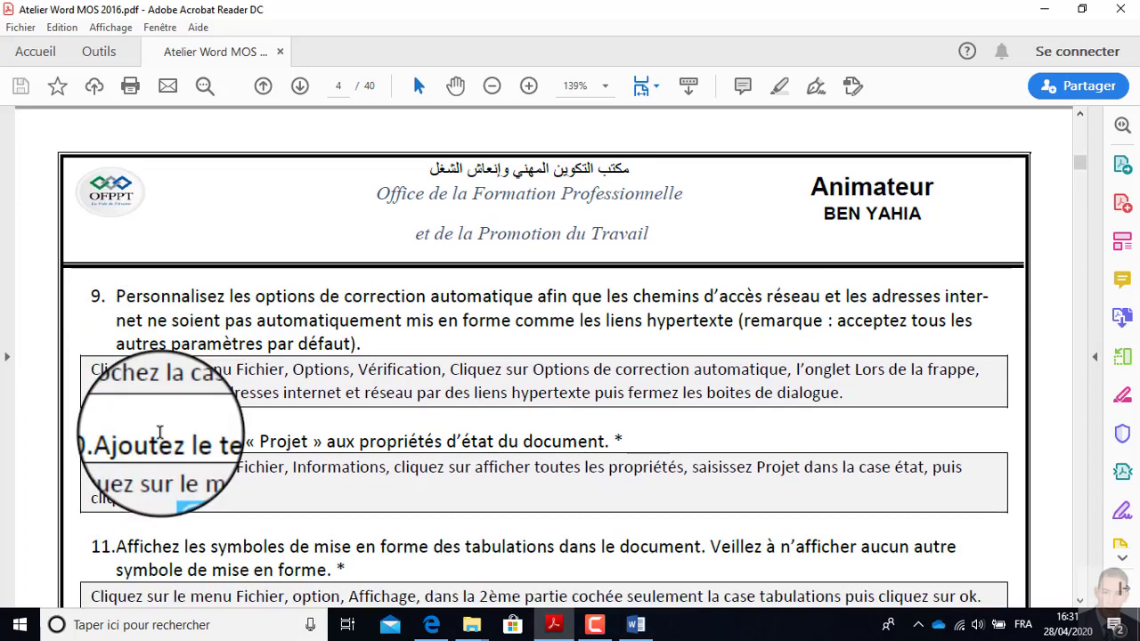
scroll(160, 432, down, 2)
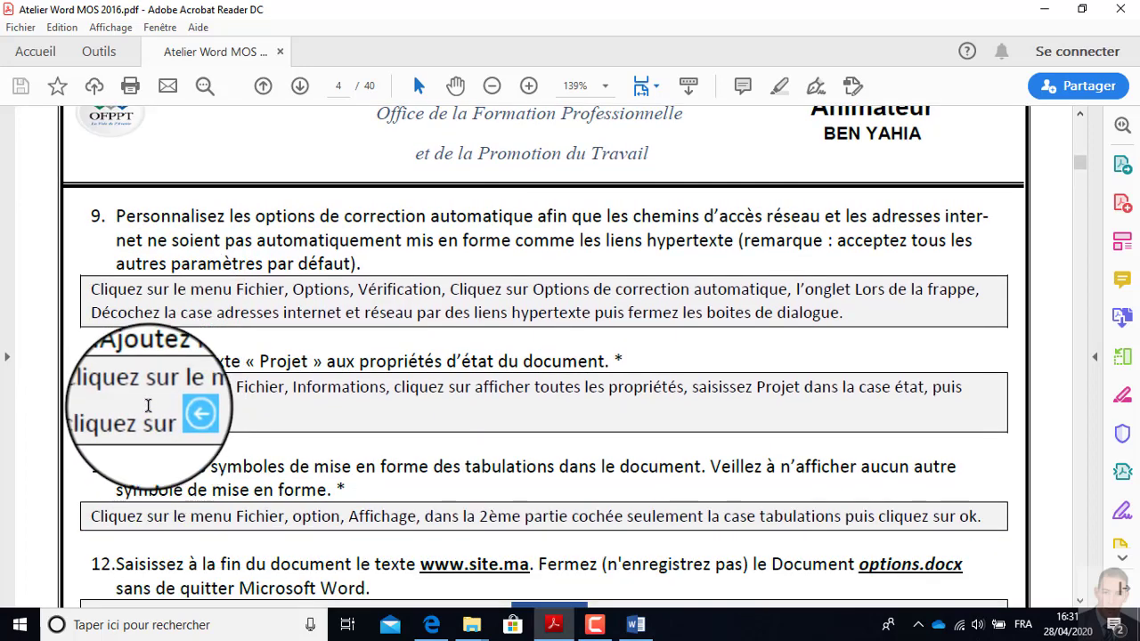
click(278, 360)
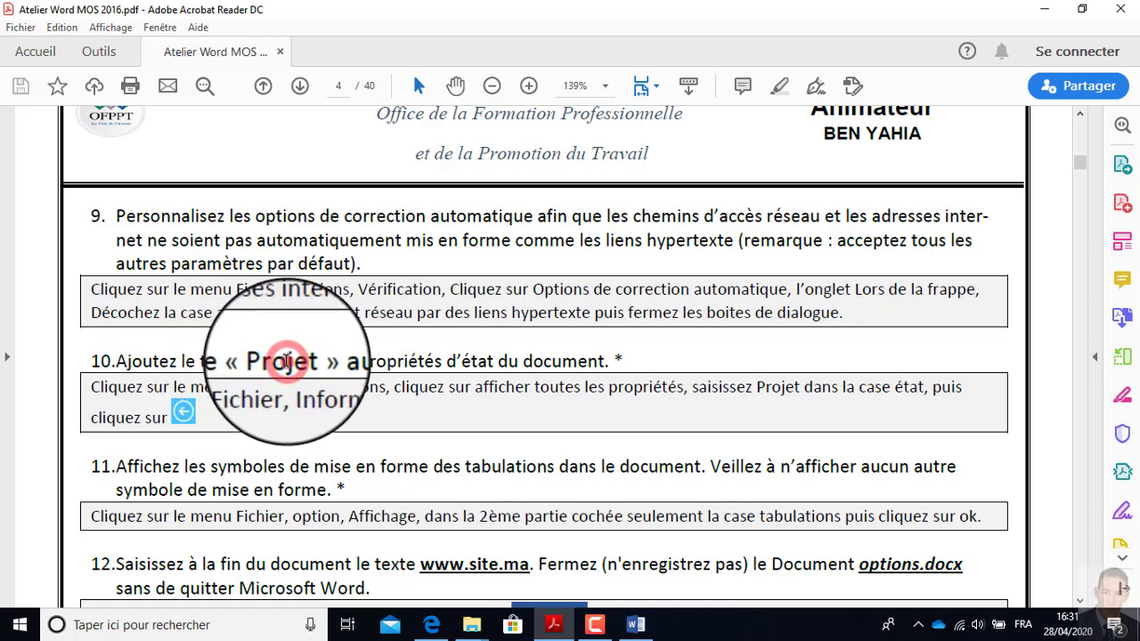
double_click(285, 361)
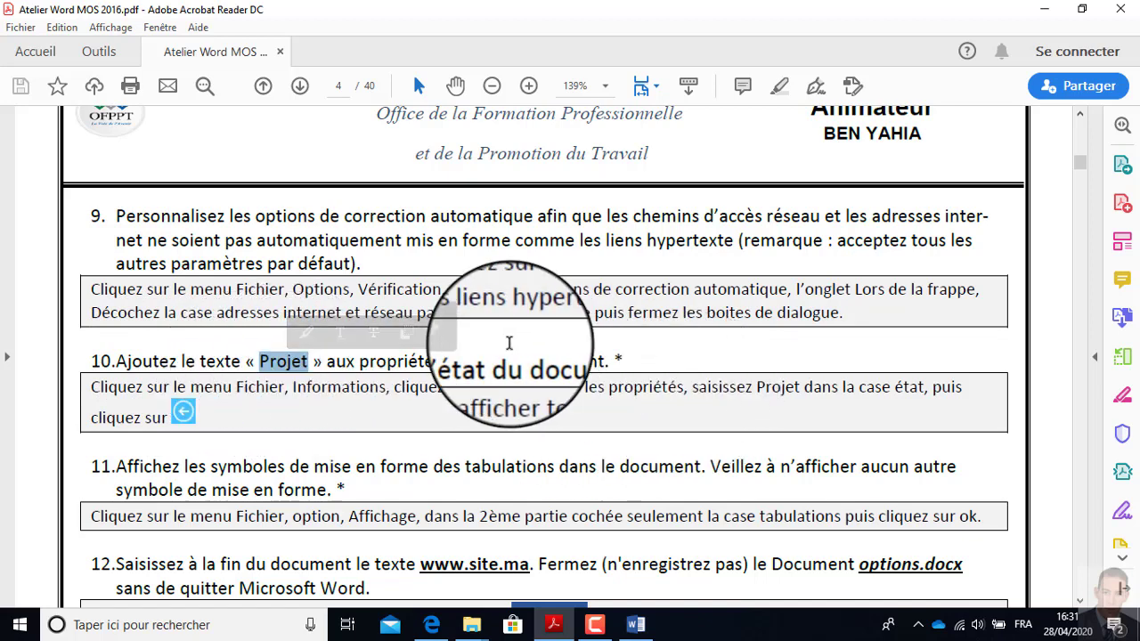
click(635, 624)
Enter 'Projet' in the État field under all document properties in Fichier > Informations
click(25, 41)
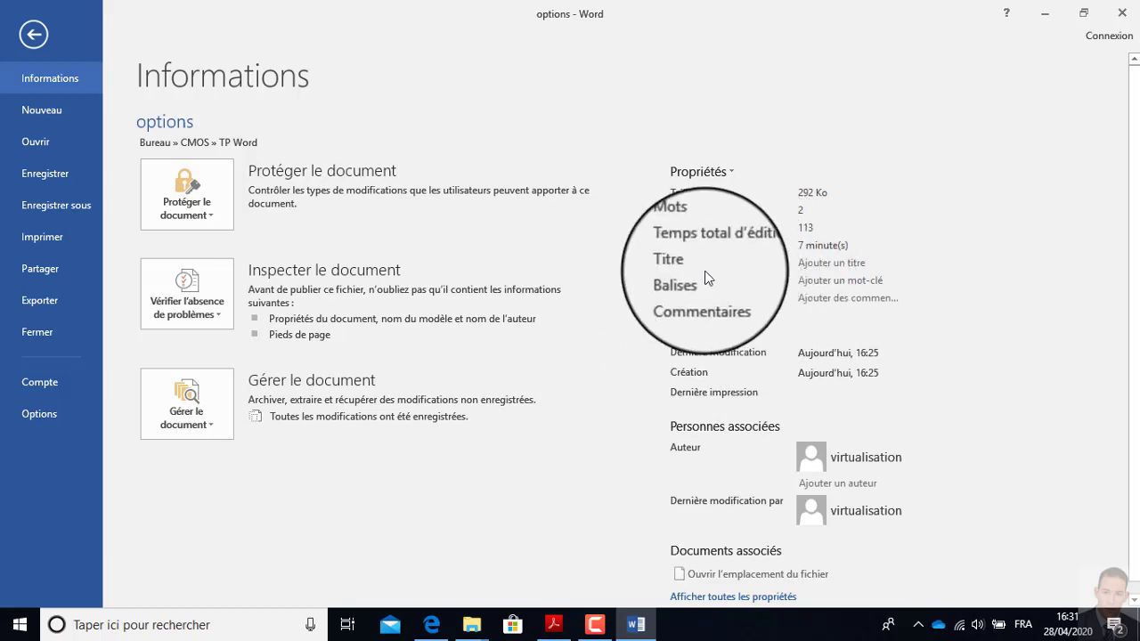
click(553, 625)
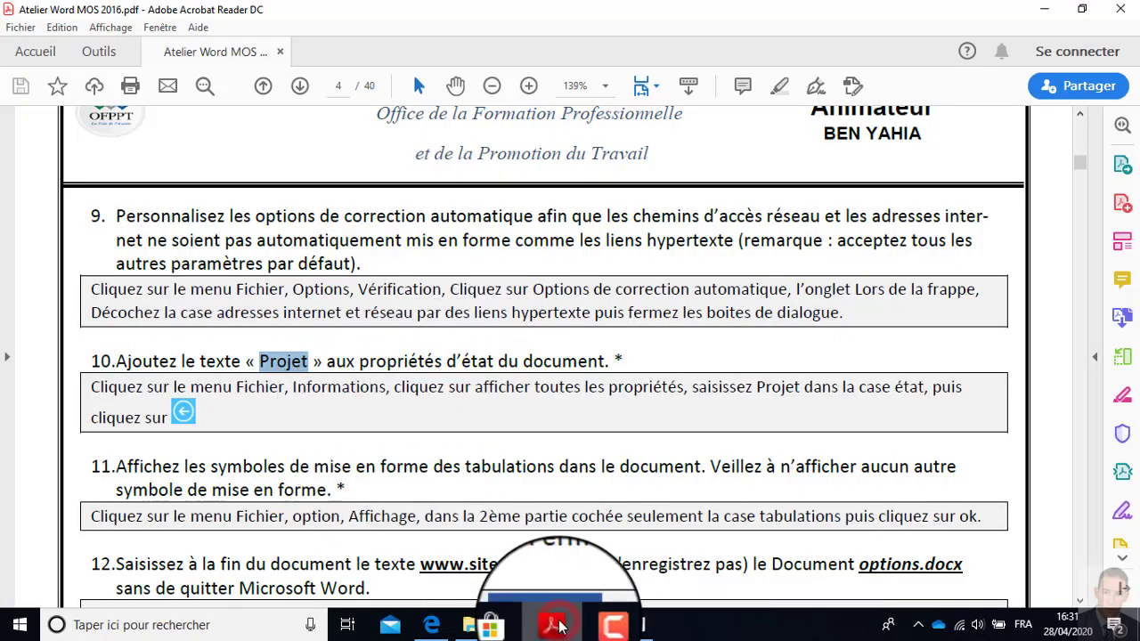
click(635, 624)
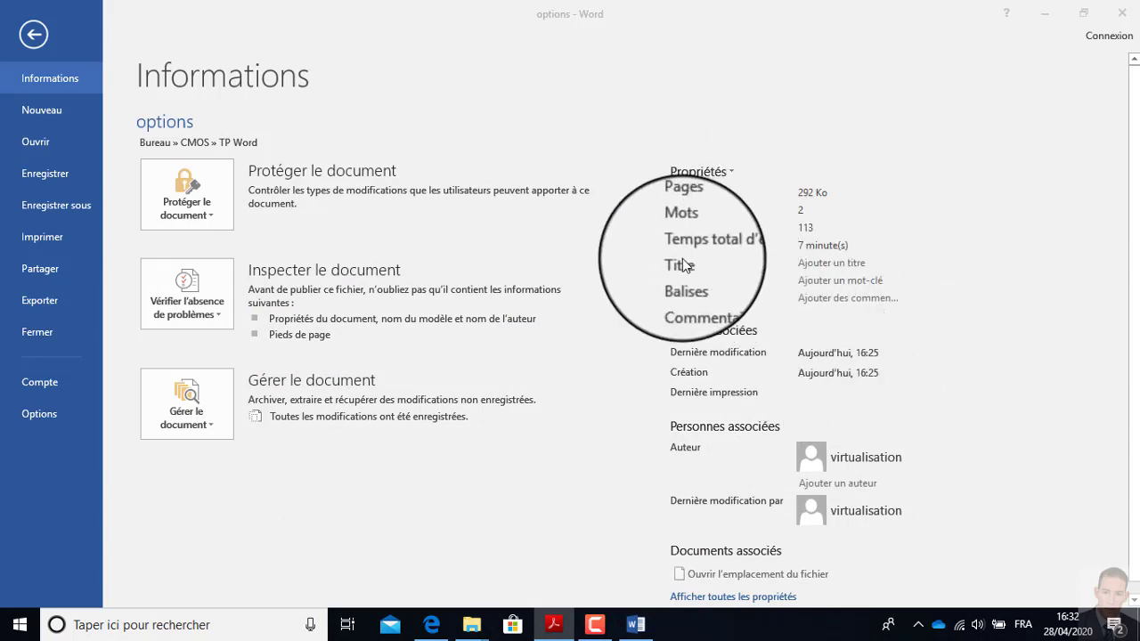
scroll(697, 488, down, 1)
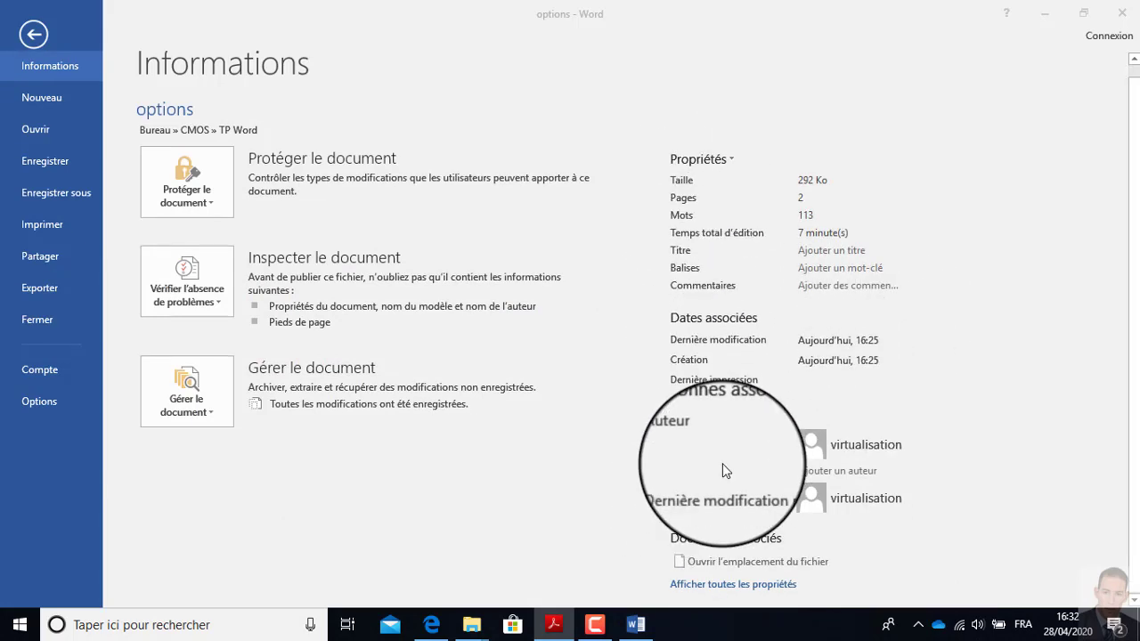
click(751, 597)
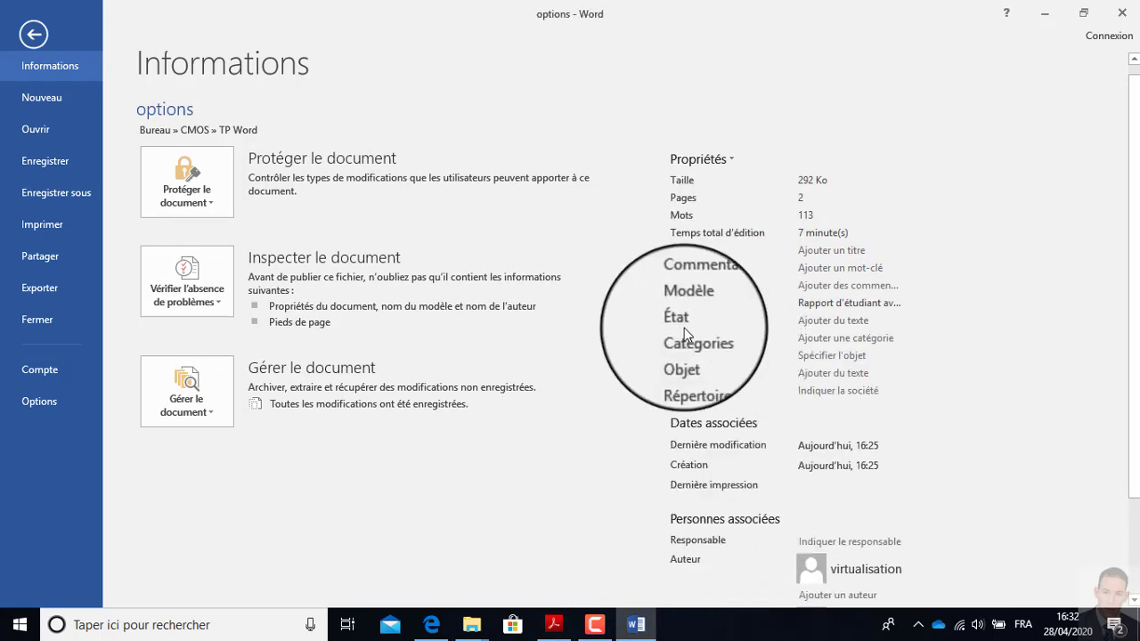
click(819, 323)
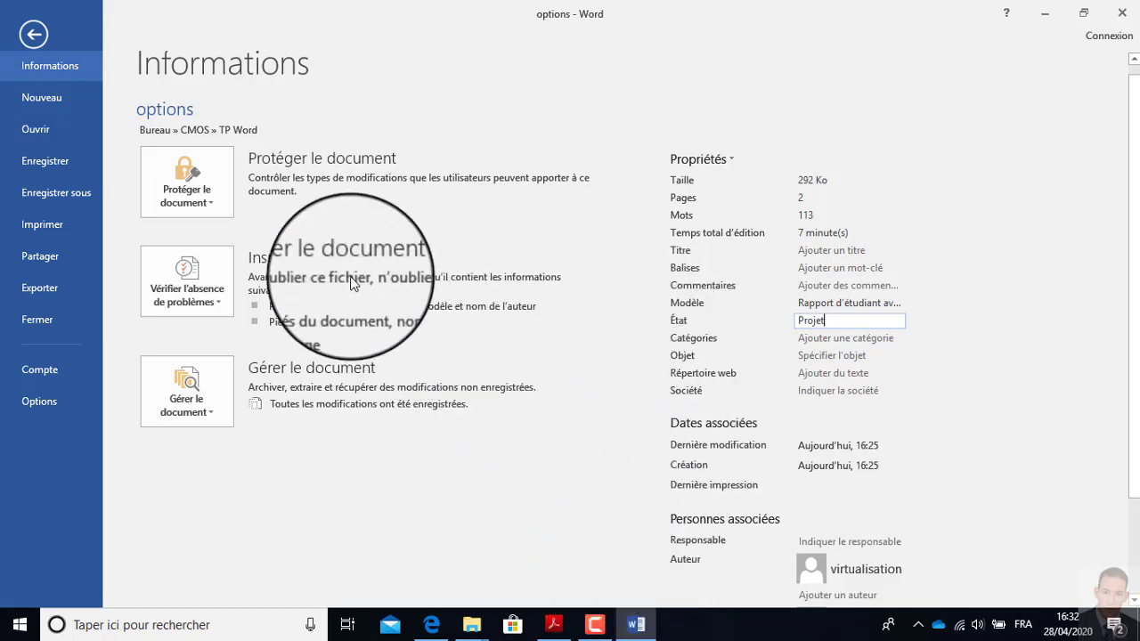
click(33, 34)
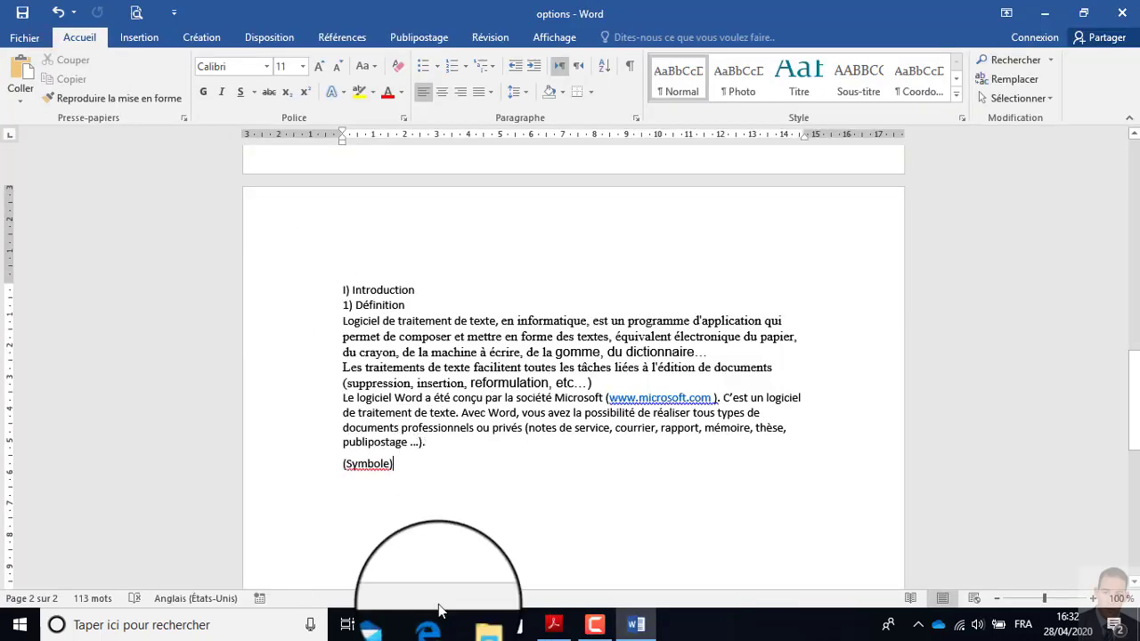
click(553, 625)
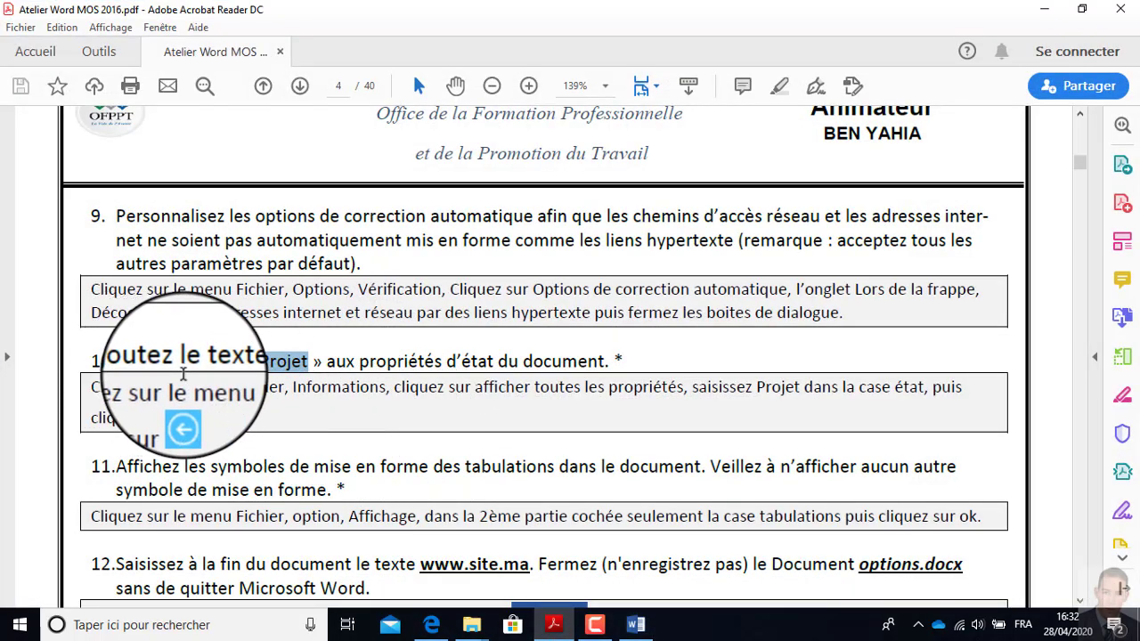
click(558, 628)
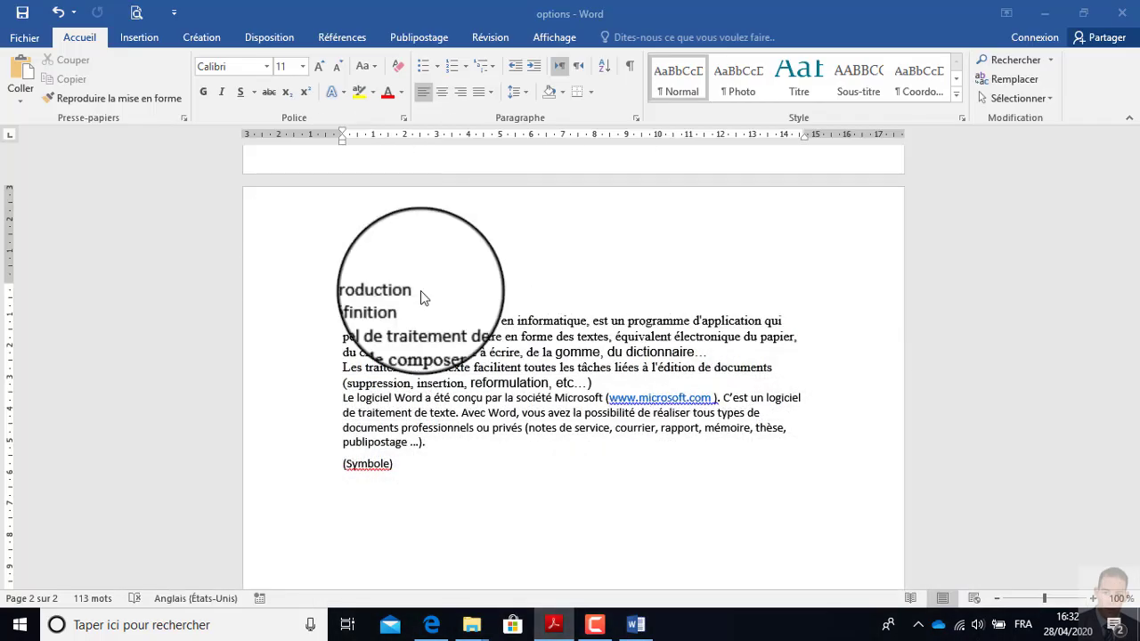
click(24, 41)
click(40, 415)
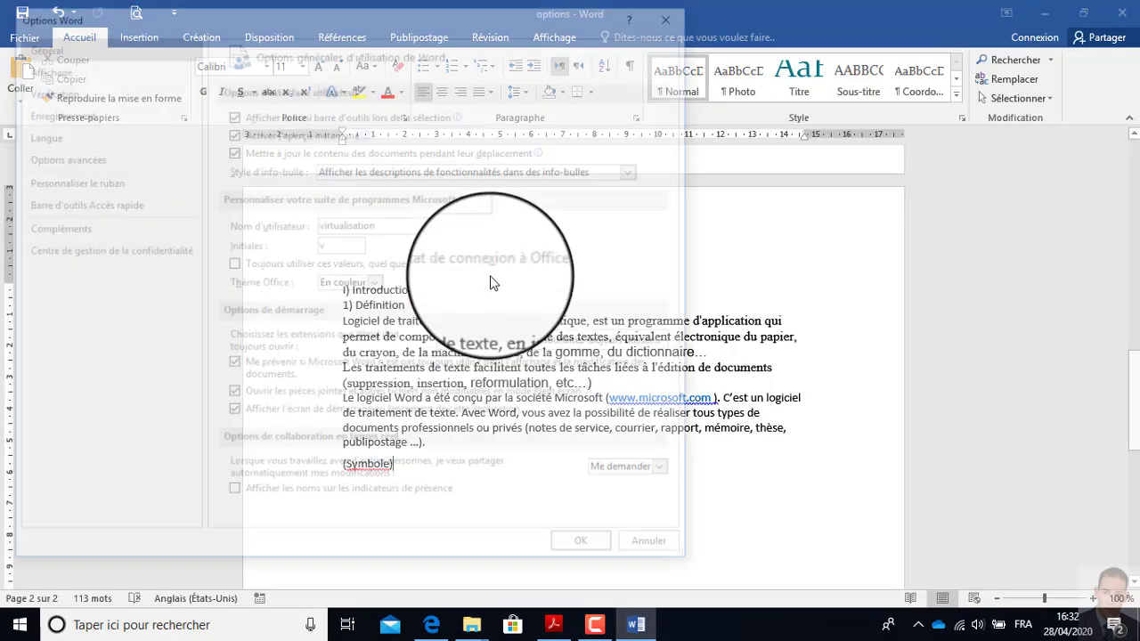
click(675, 12)
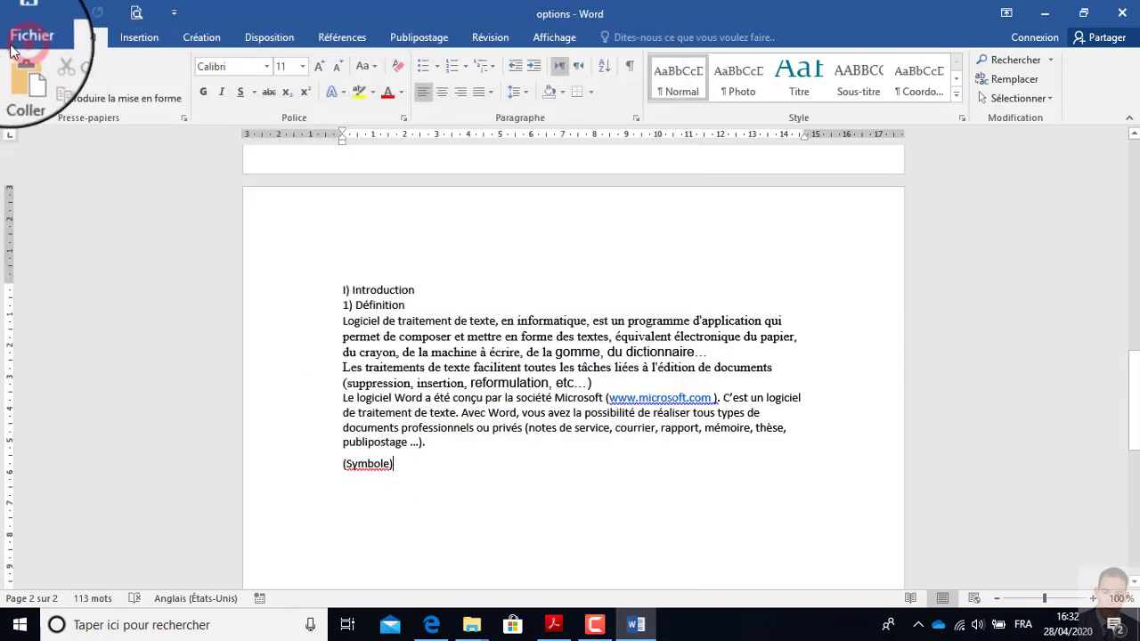
click(29, 38)
click(51, 425)
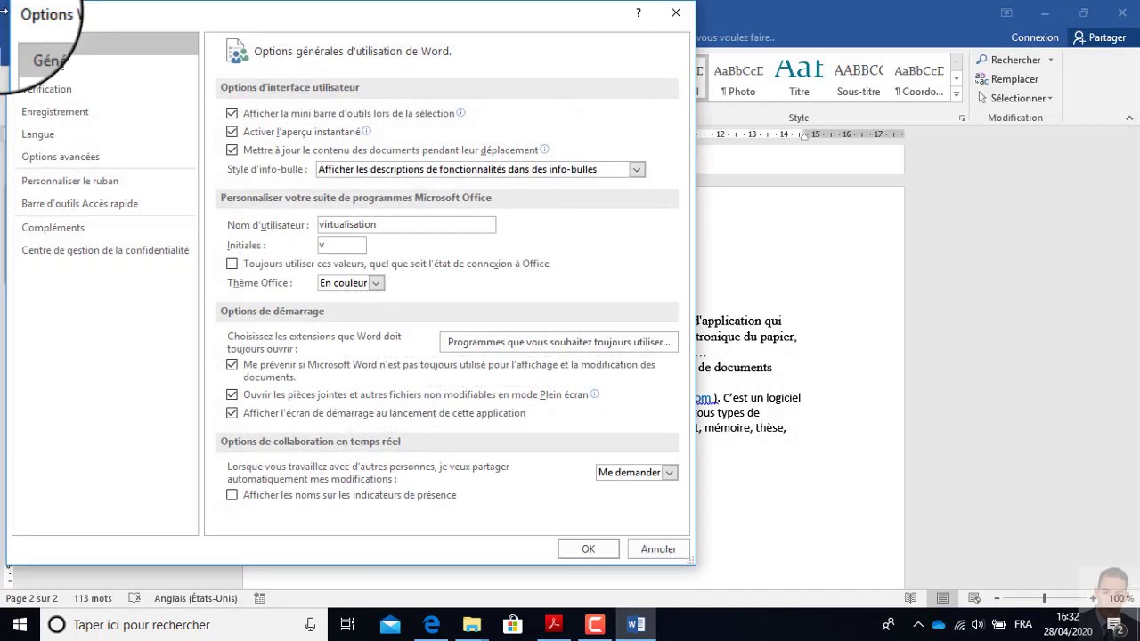
click(677, 16)
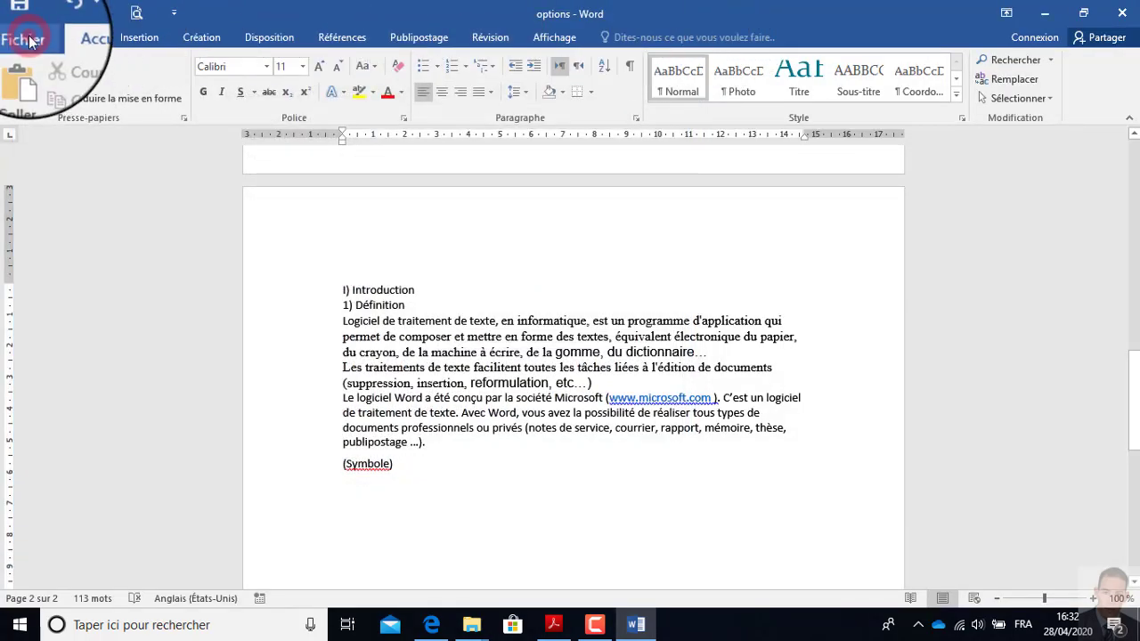
click(30, 41)
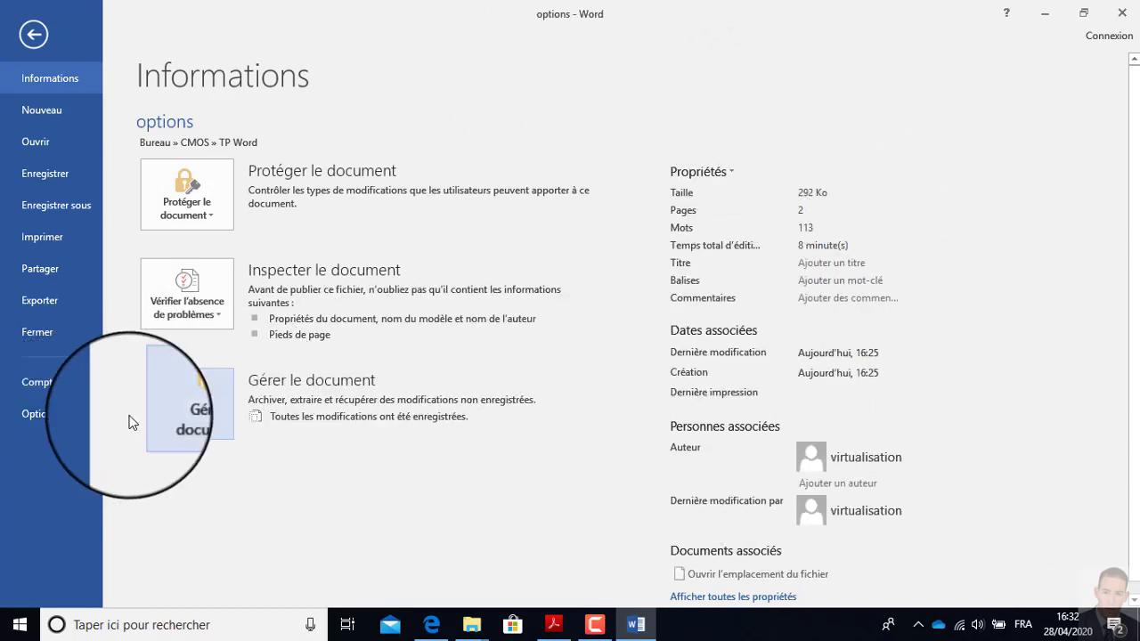
key(Escape)
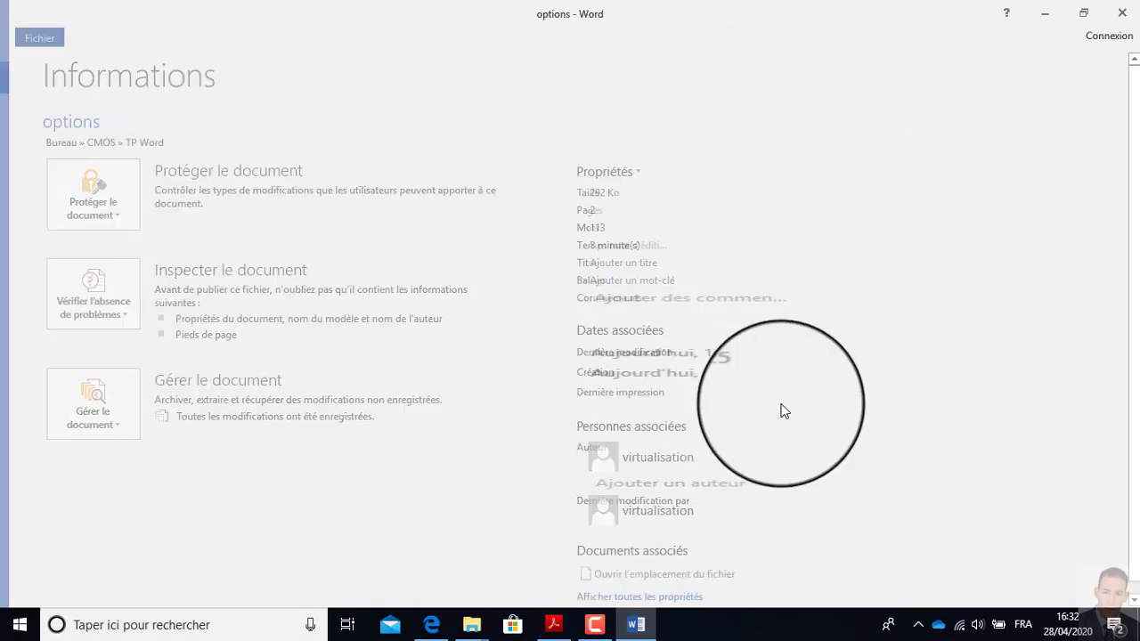
click(553, 624)
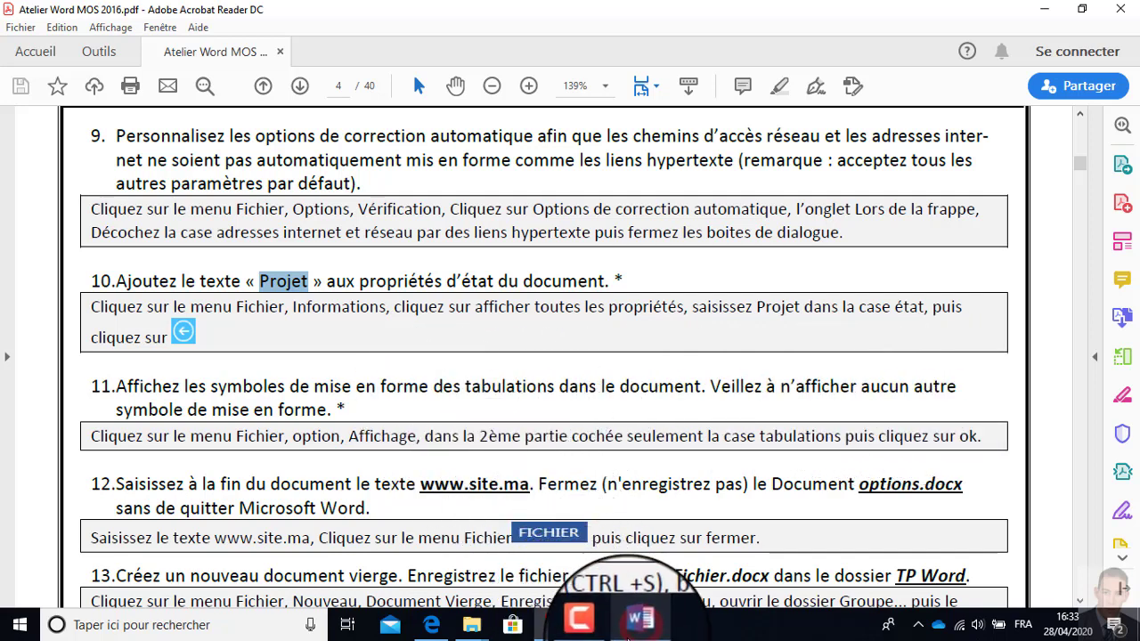
click(635, 625)
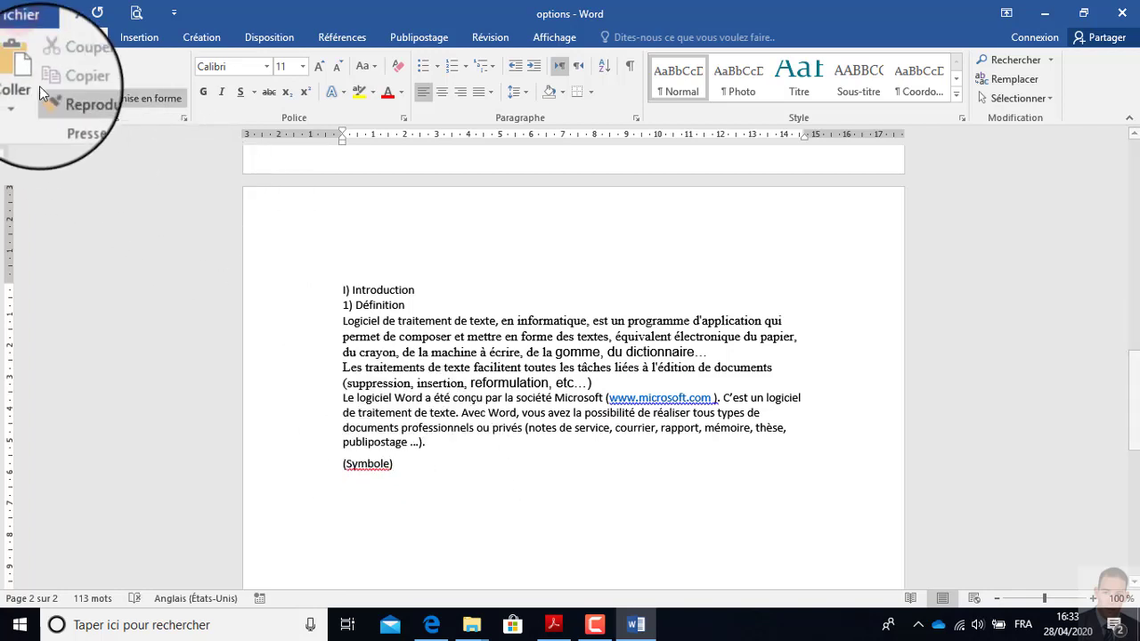
In Word Options > Affichage, show Tabulations marks, hide Ancrage d'objets, and apply
click(25, 39)
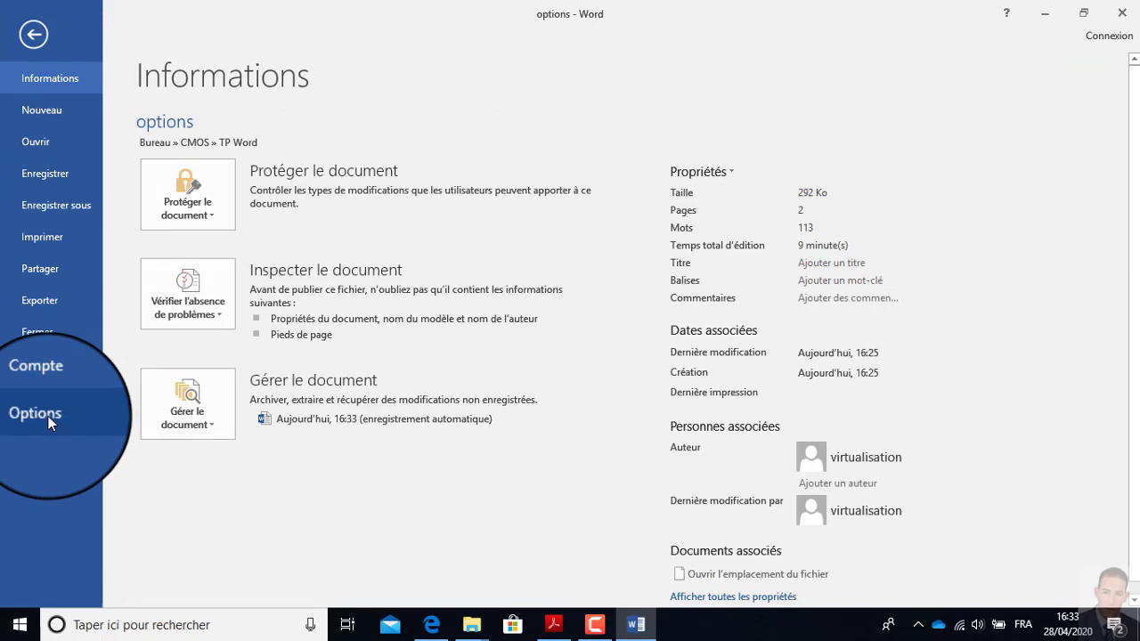
click(48, 416)
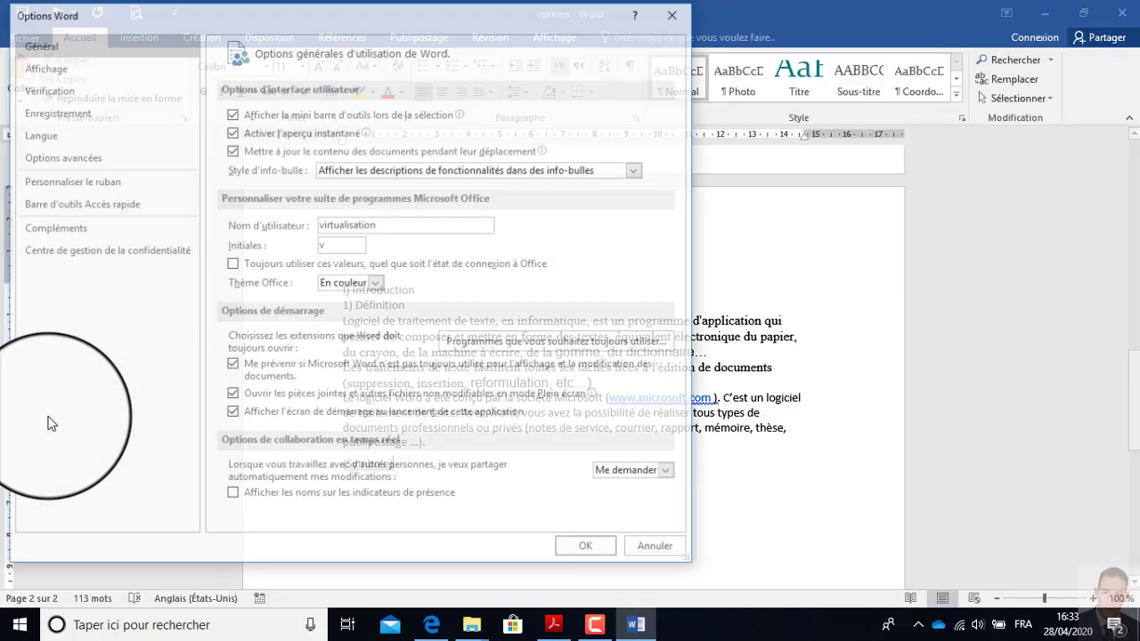
click(49, 71)
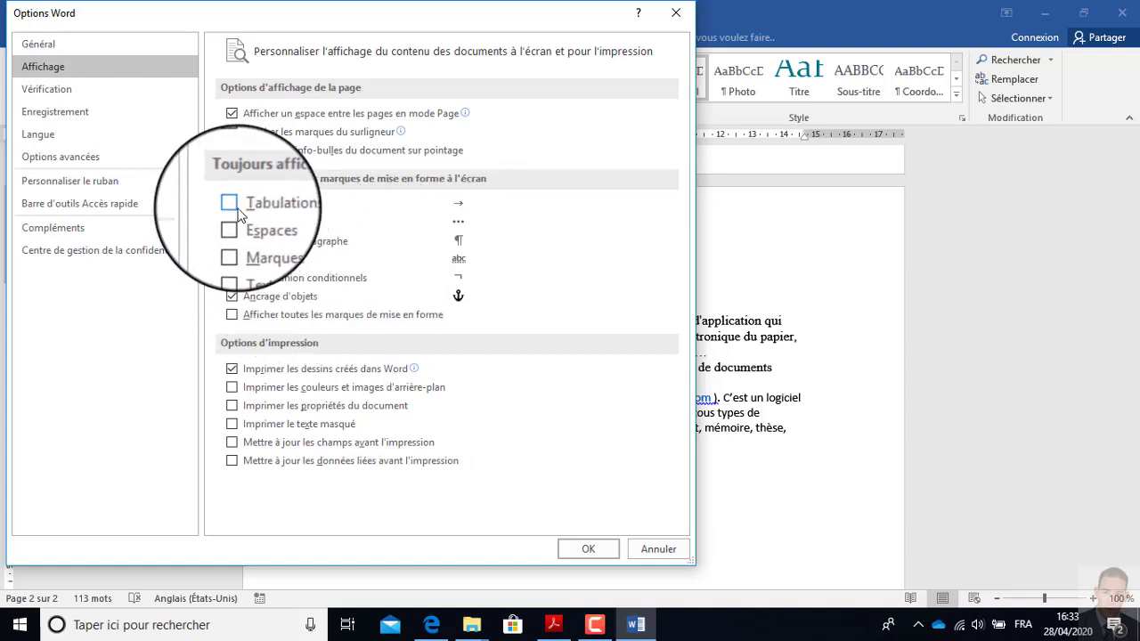
click(233, 296)
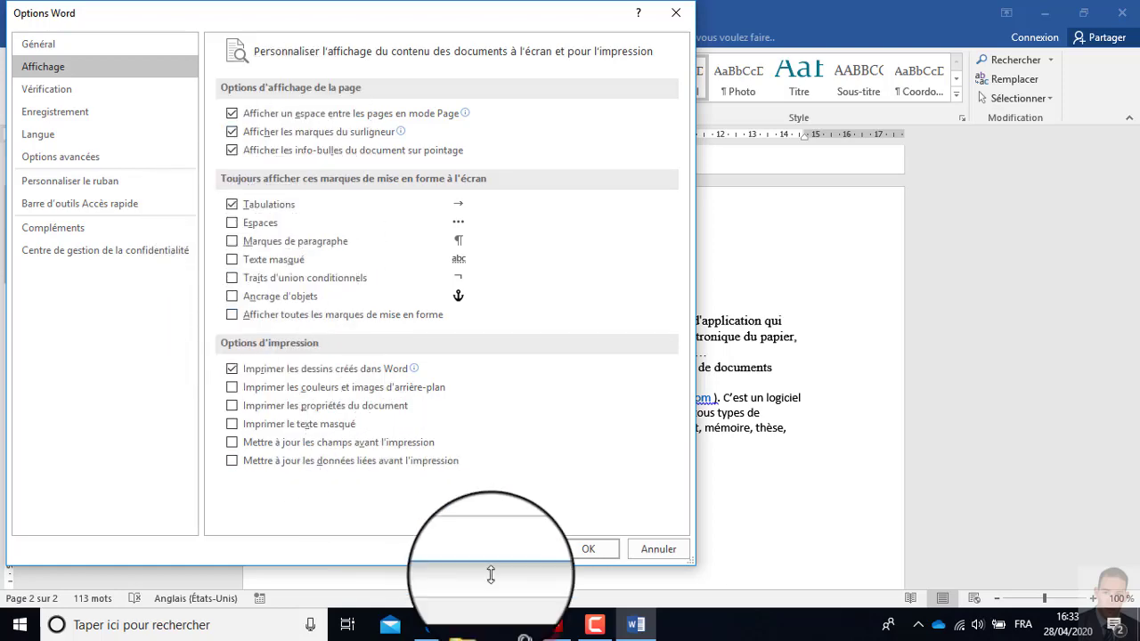
click(553, 626)
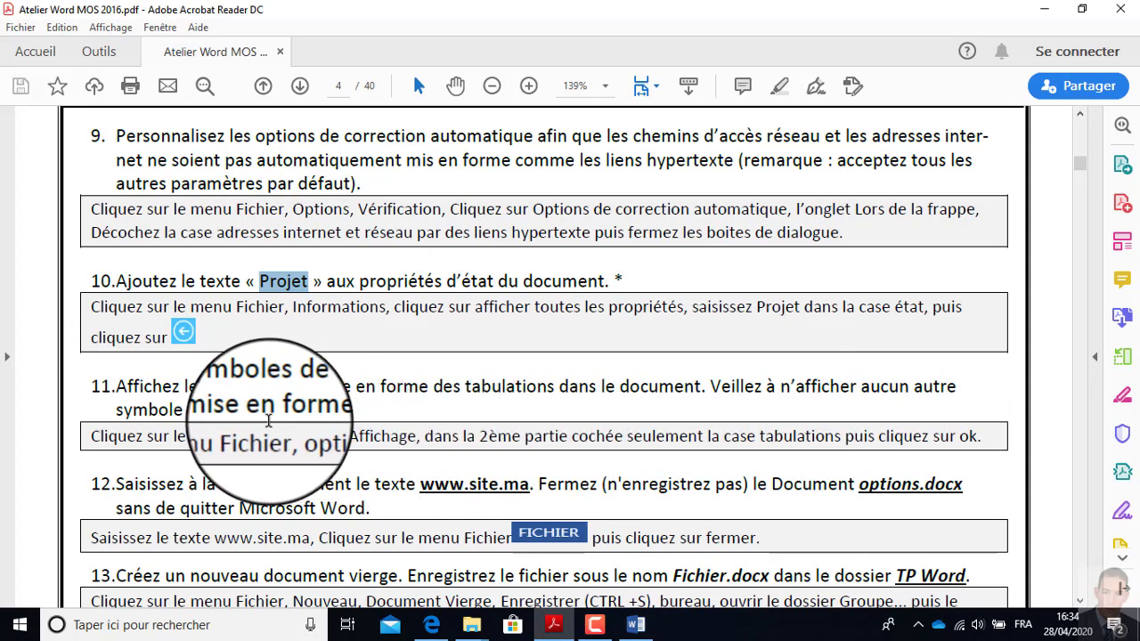
click(651, 624)
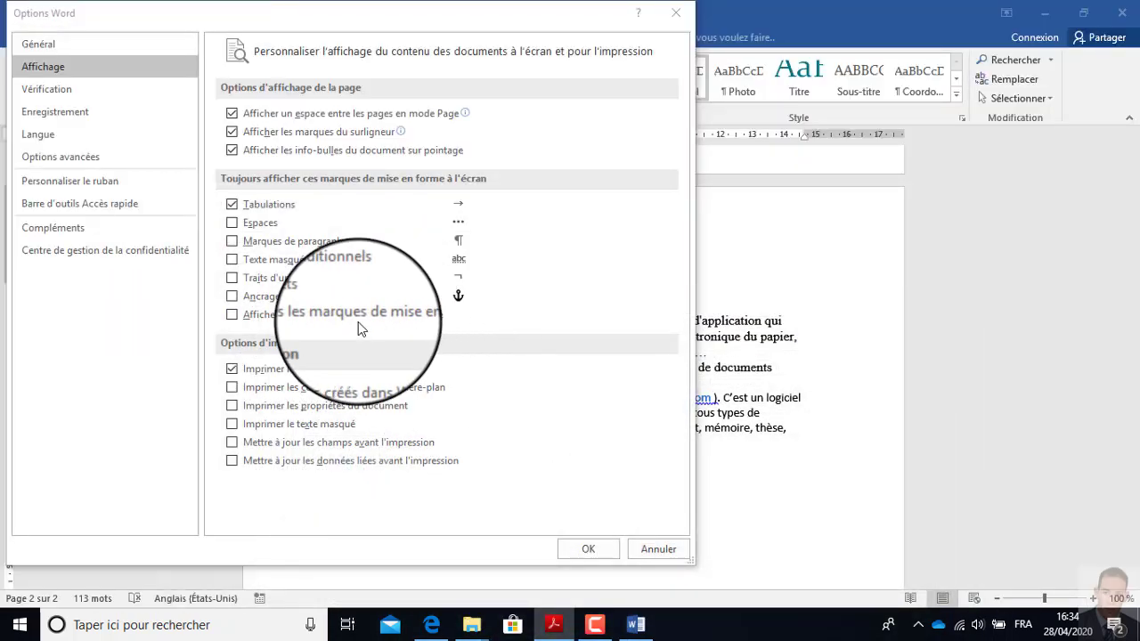
click(581, 545)
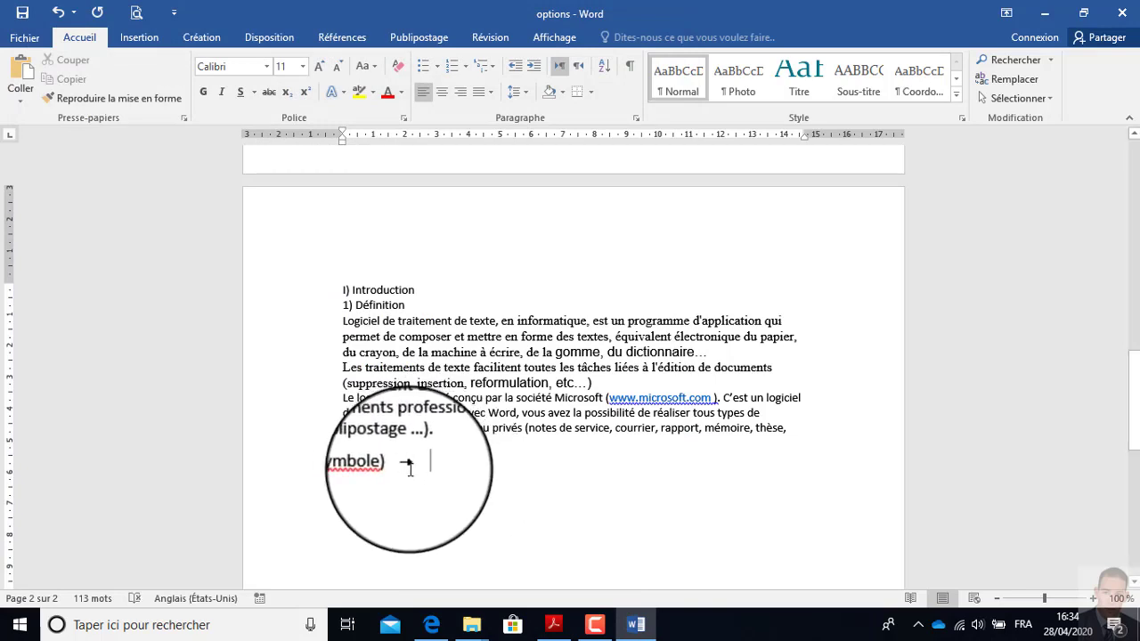
Undo the tab after (Symbole) and place the cursor at the end of the text
click(554, 625)
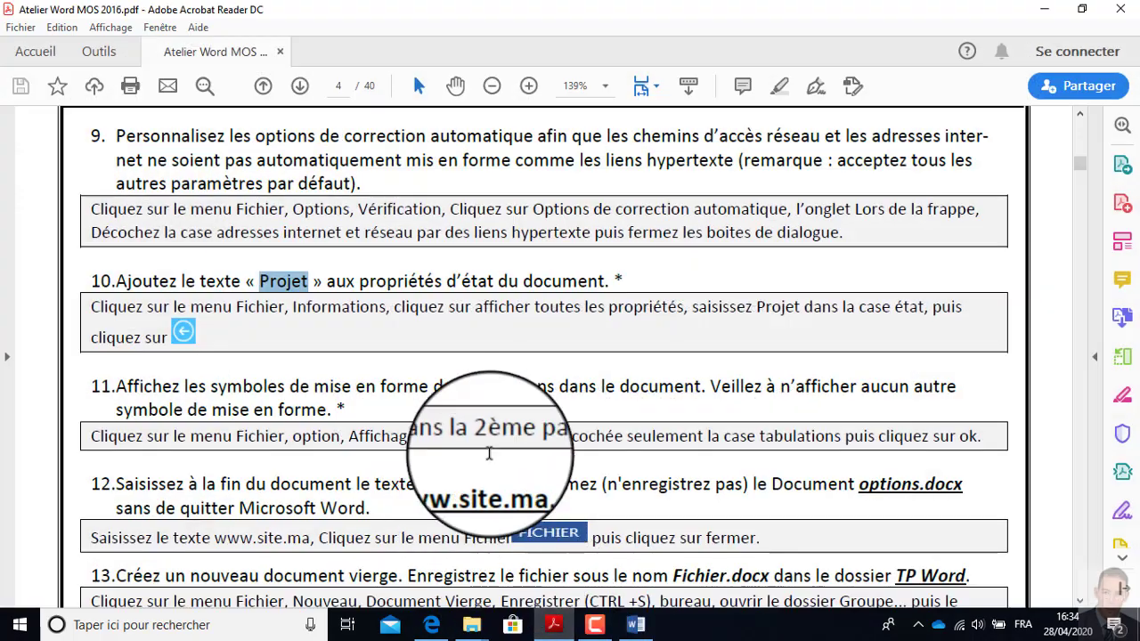
click(635, 624)
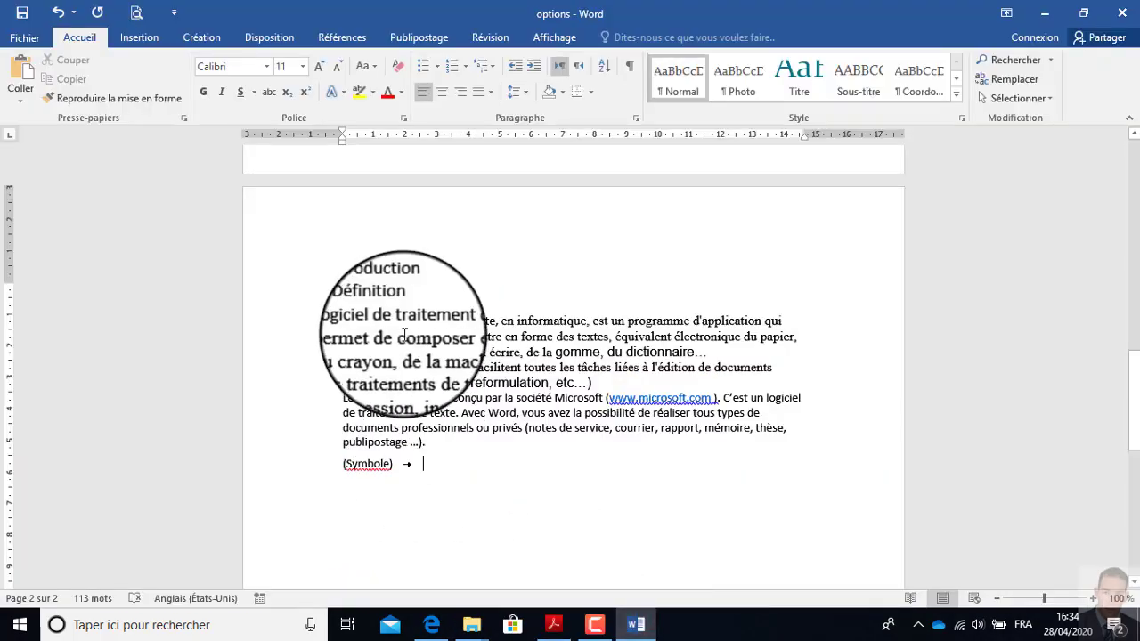
click(57, 13)
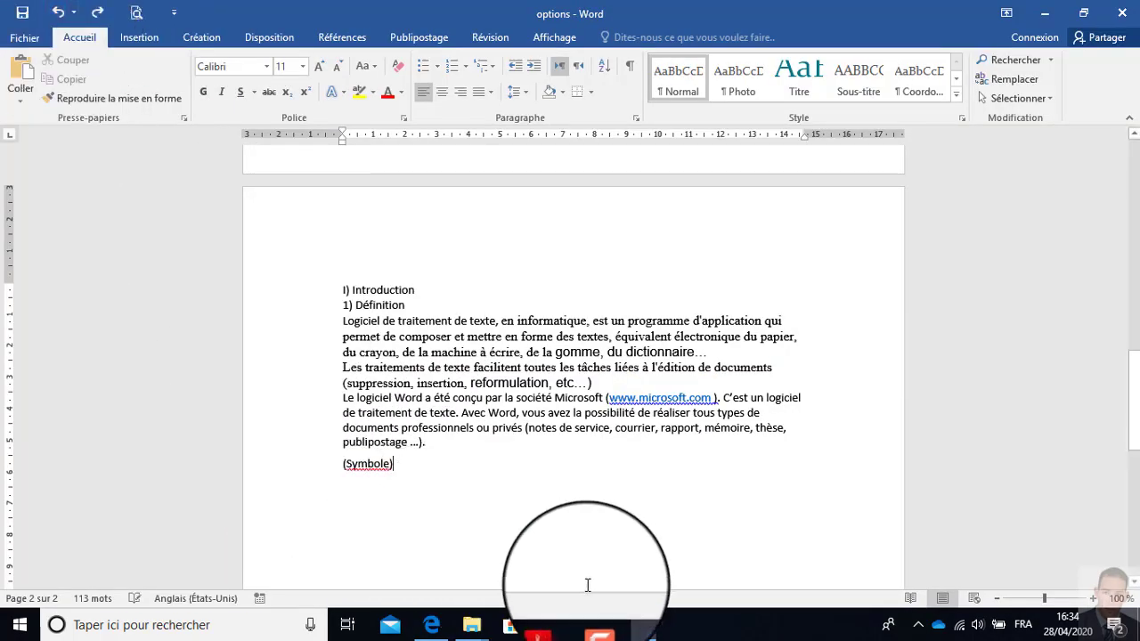
click(554, 625)
scroll(490, 463, down, 2)
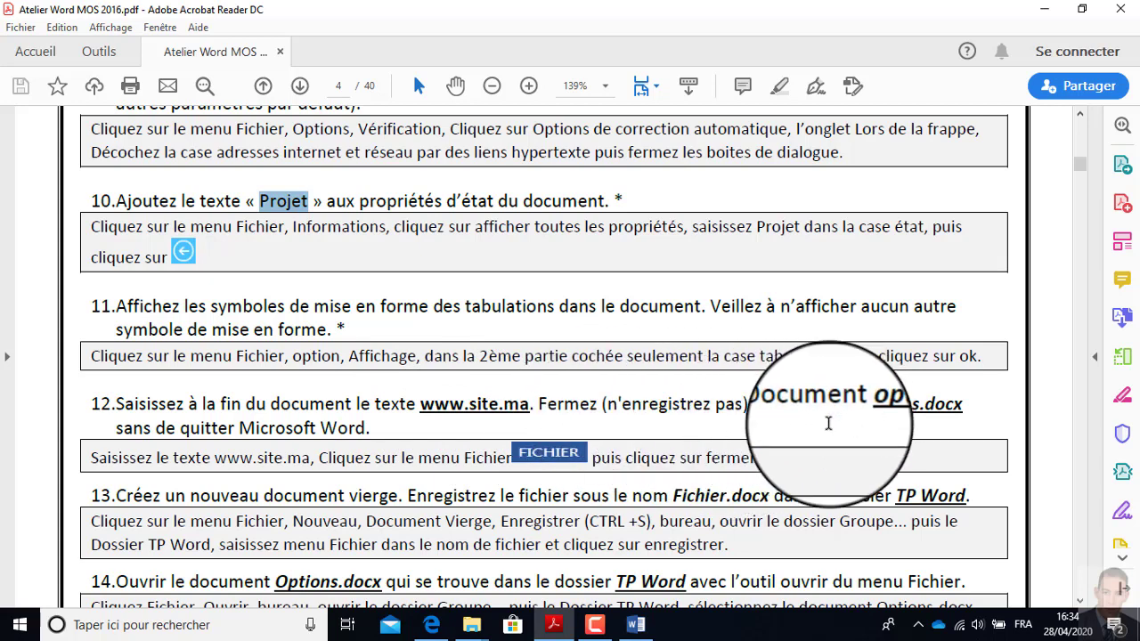
click(635, 624)
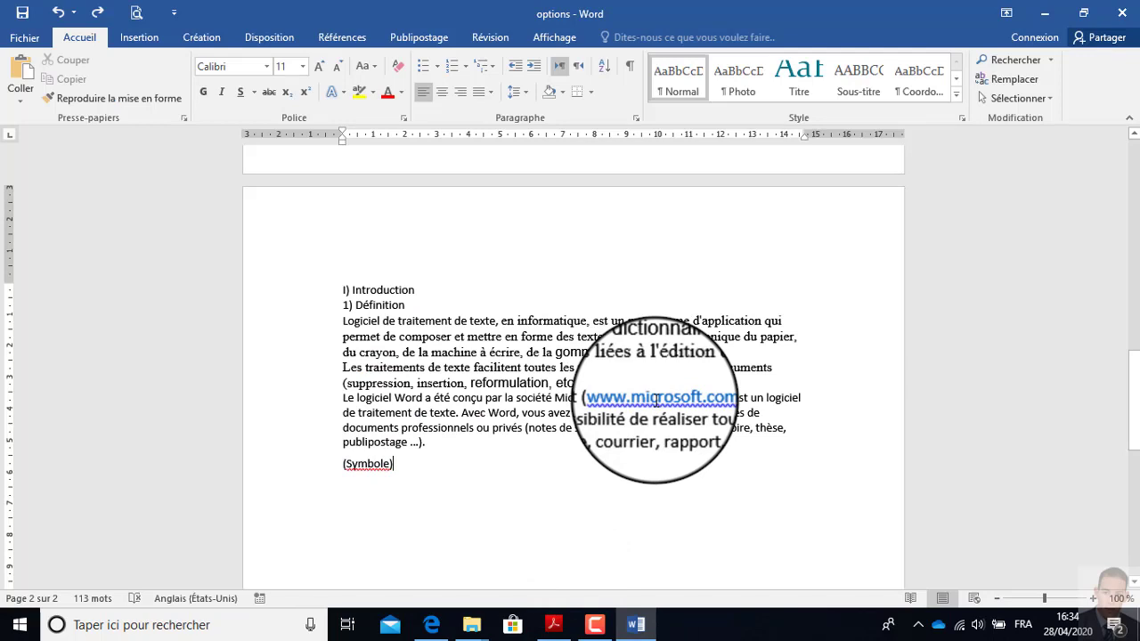
click(409, 464)
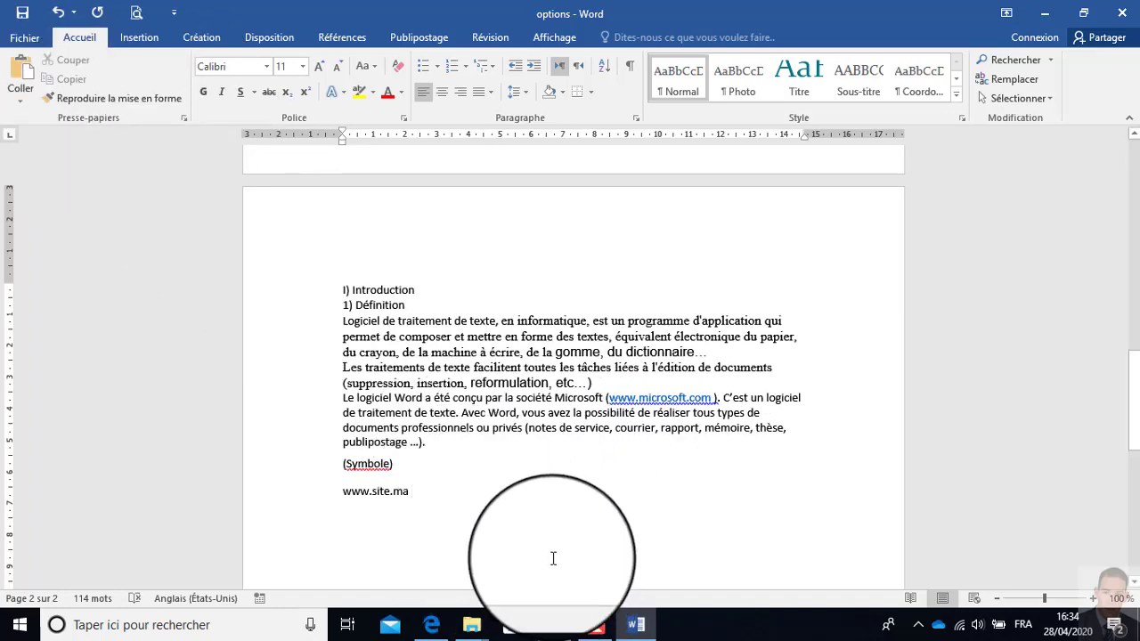
Close the options document via Fichier > Fermer, choosing Ne pas enregistrer
click(554, 624)
scroll(443, 411, up, 1)
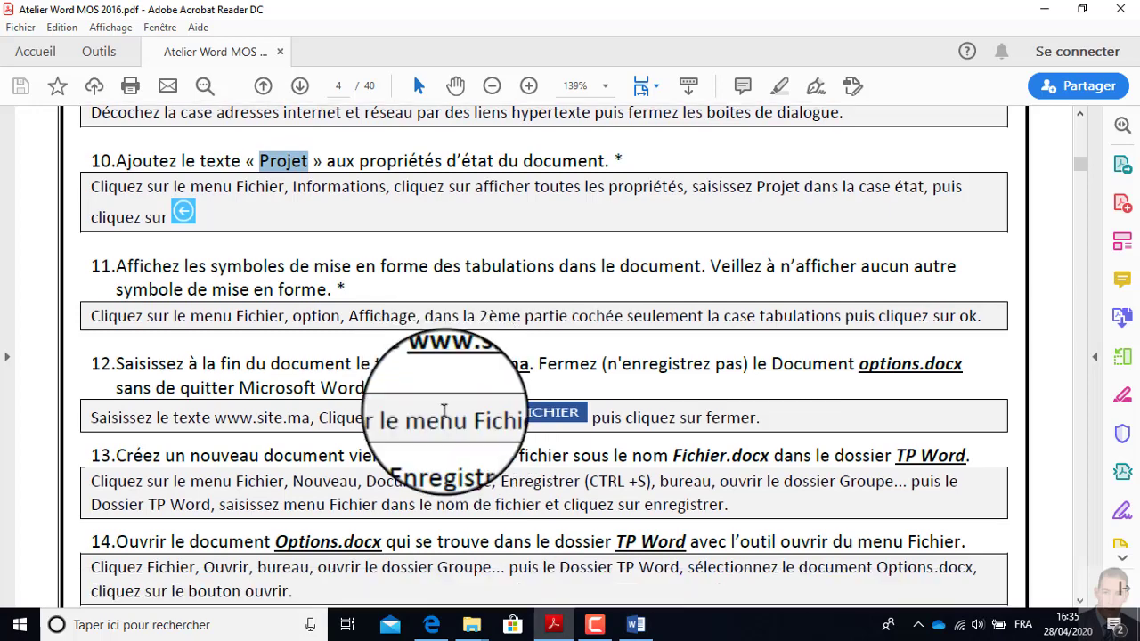
scroll(443, 411, down, 3)
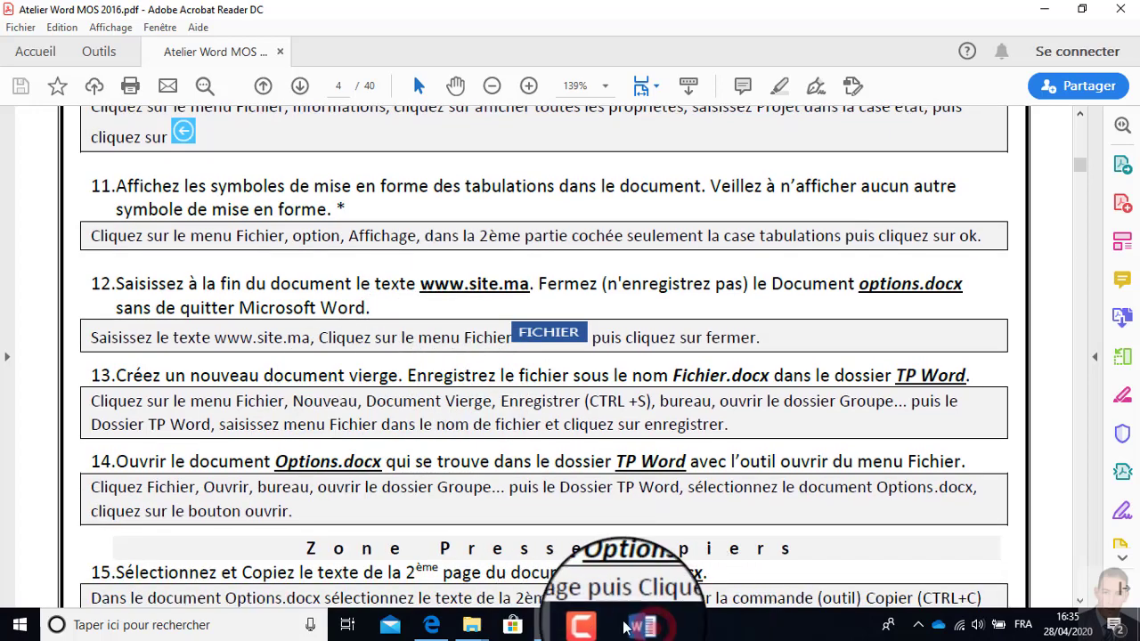
click(634, 625)
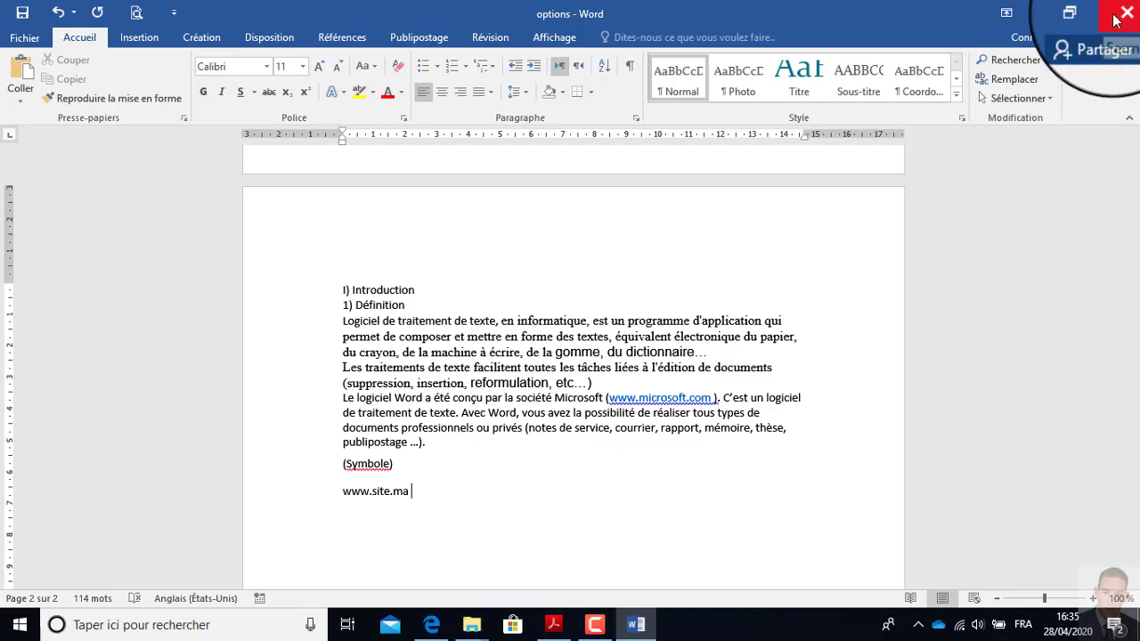
click(24, 37)
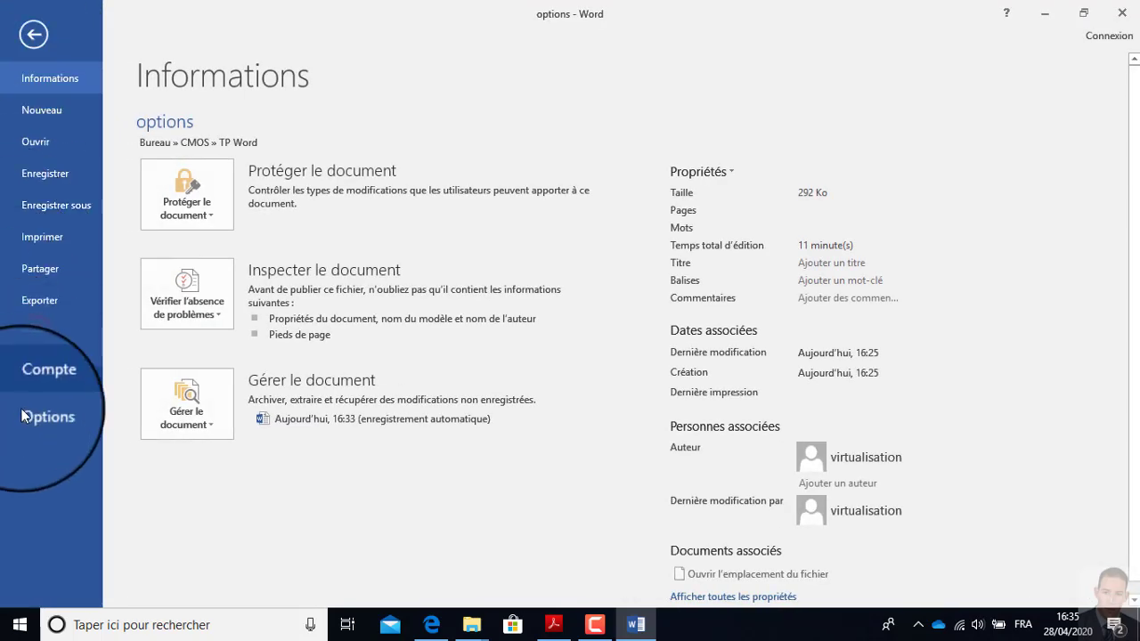
click(27, 323)
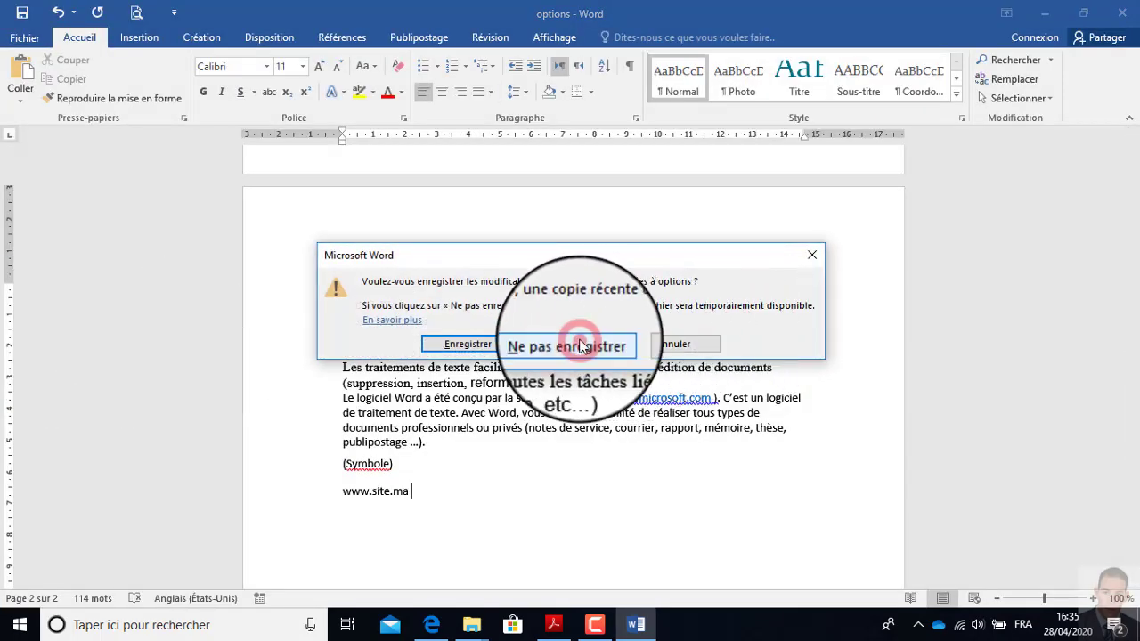
click(570, 344)
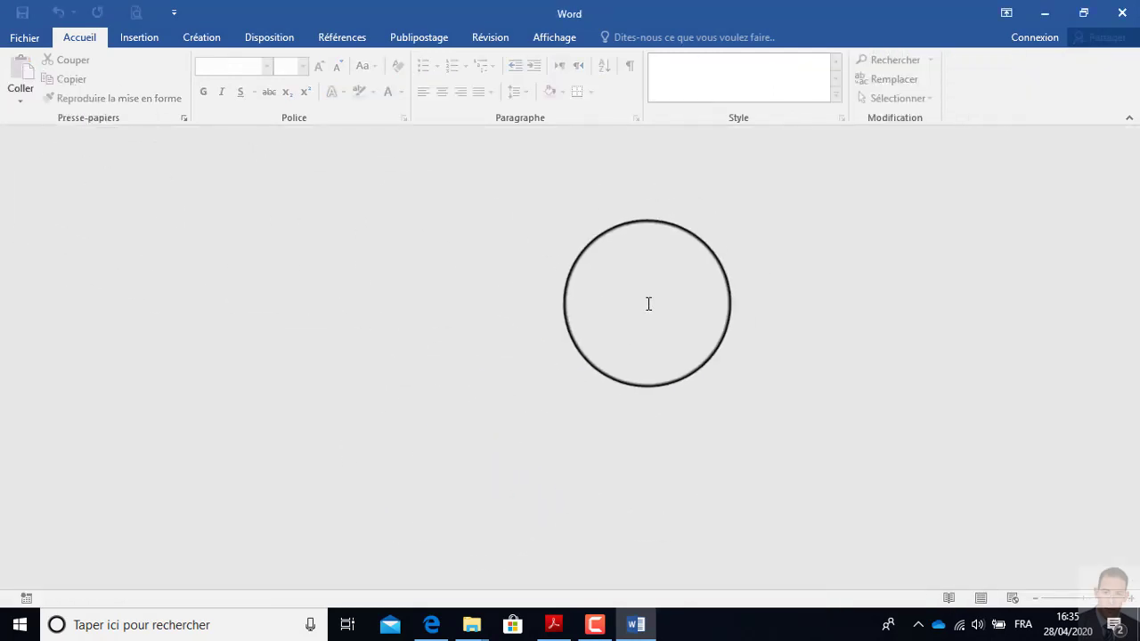
click(556, 627)
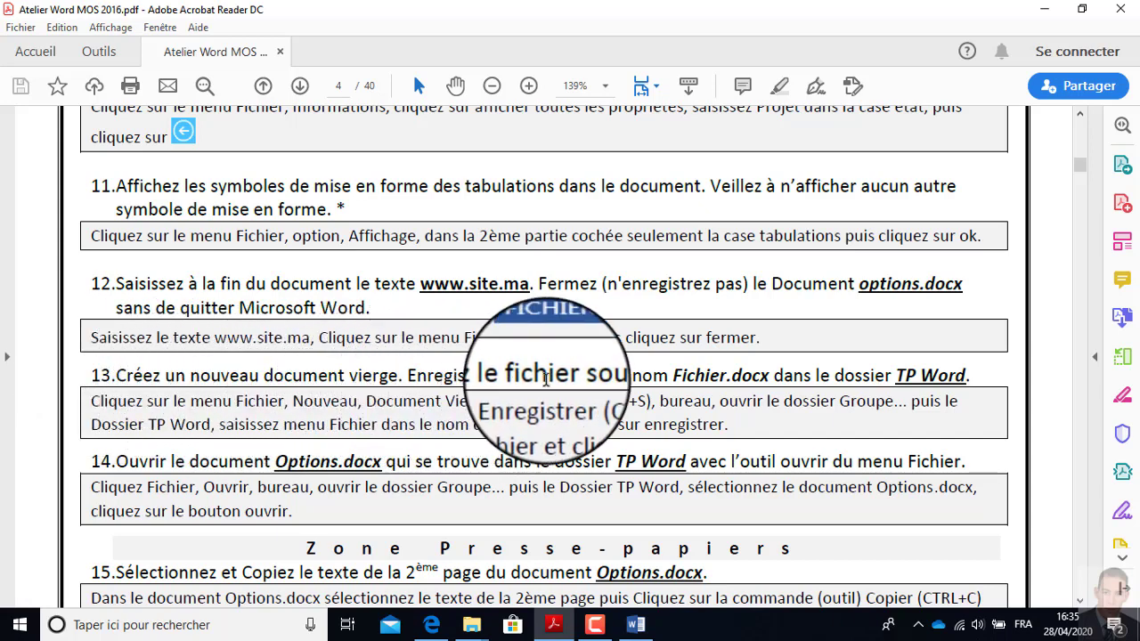
click(636, 624)
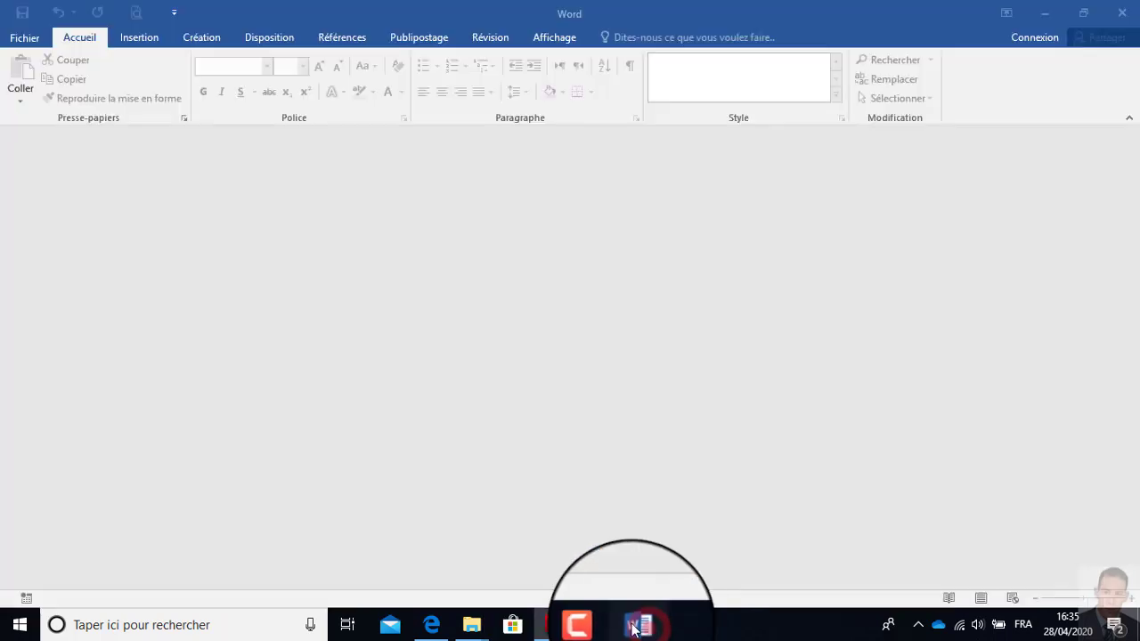
Create a blank document (Document4) from Fichier > Nouveau > Document vierge
click(19, 40)
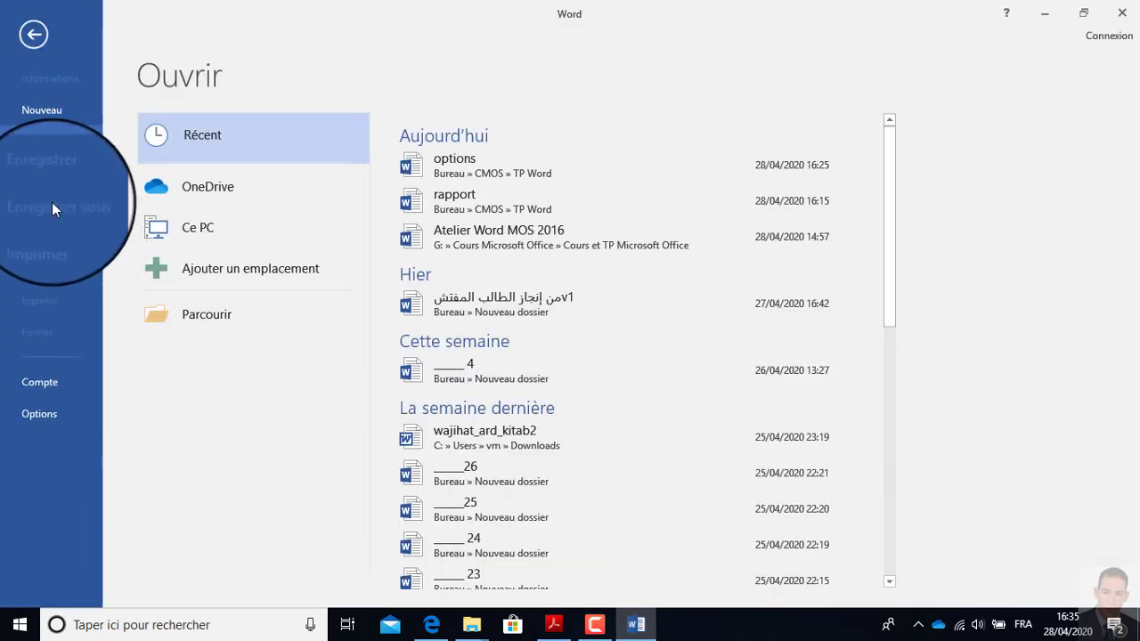
click(49, 112)
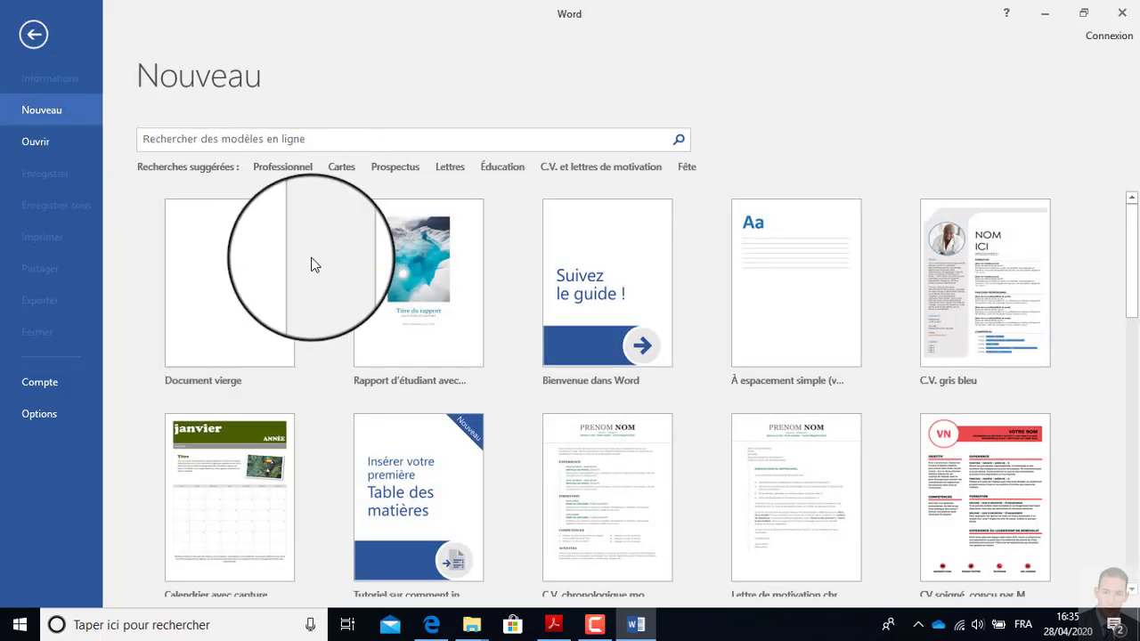
click(204, 282)
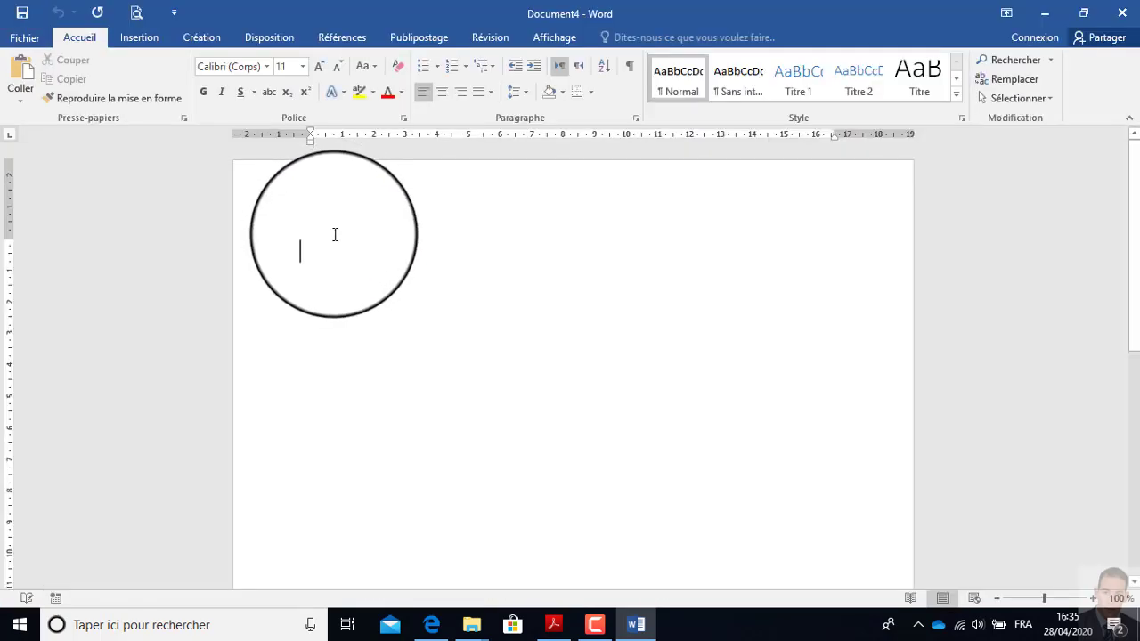
Save the new document as 'Fichier' in the Bureau › CMOS › TP Word folder
click(14, 43)
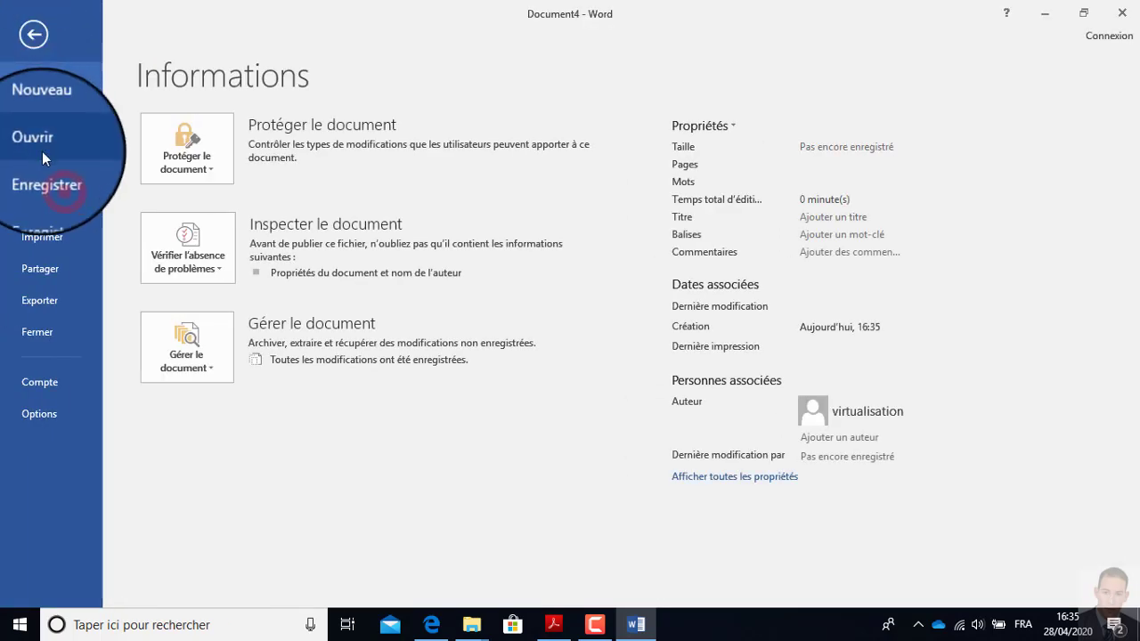
click(59, 184)
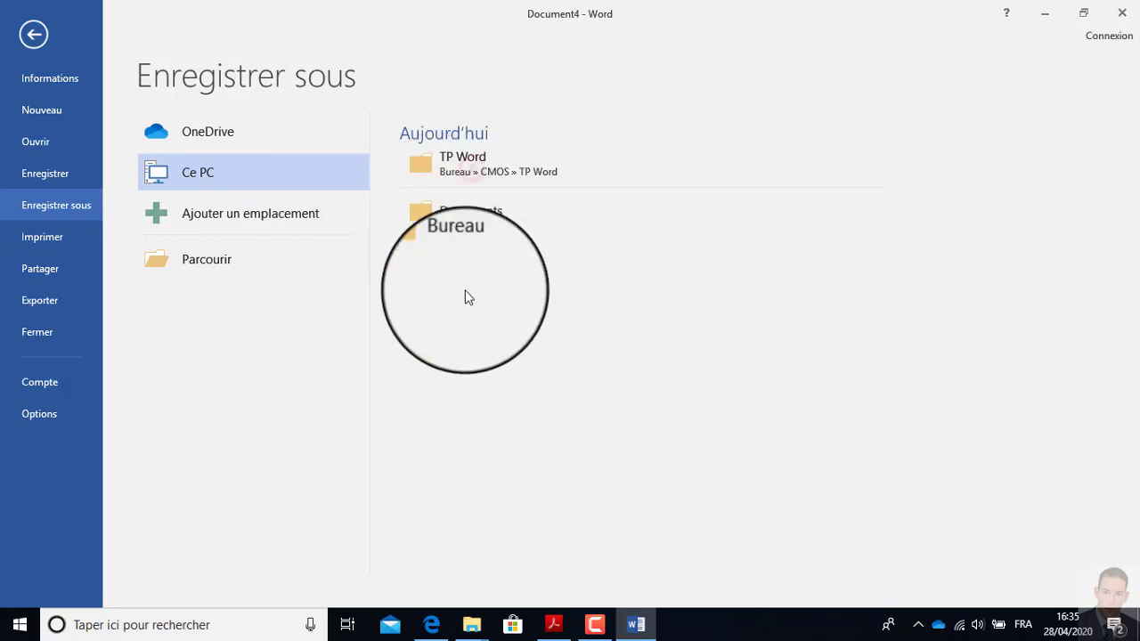
click(473, 178)
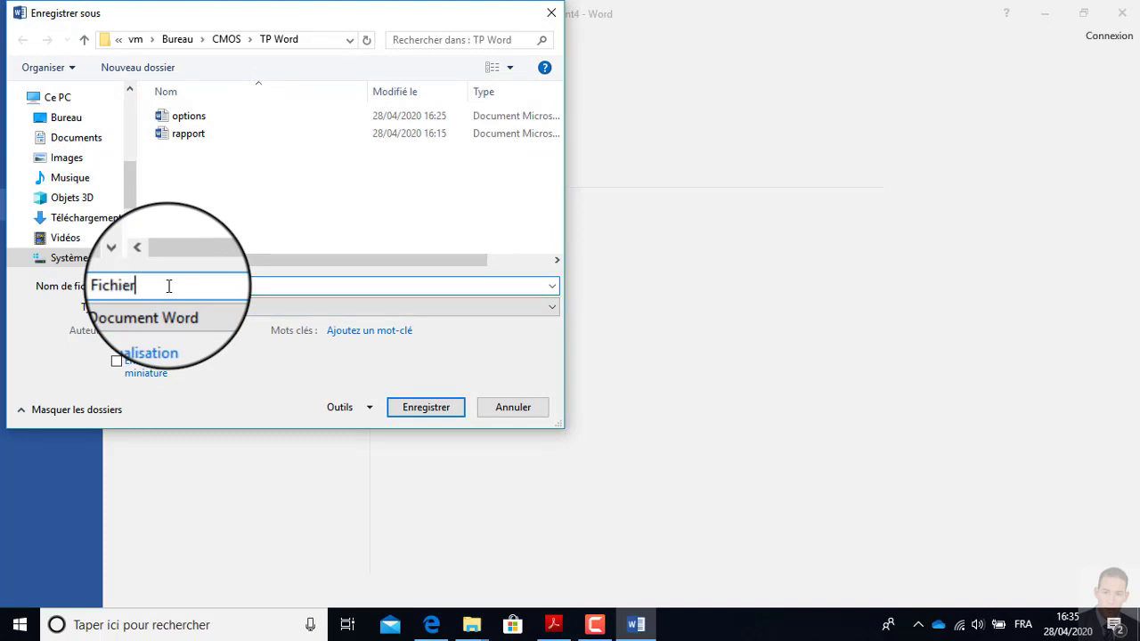
click(554, 625)
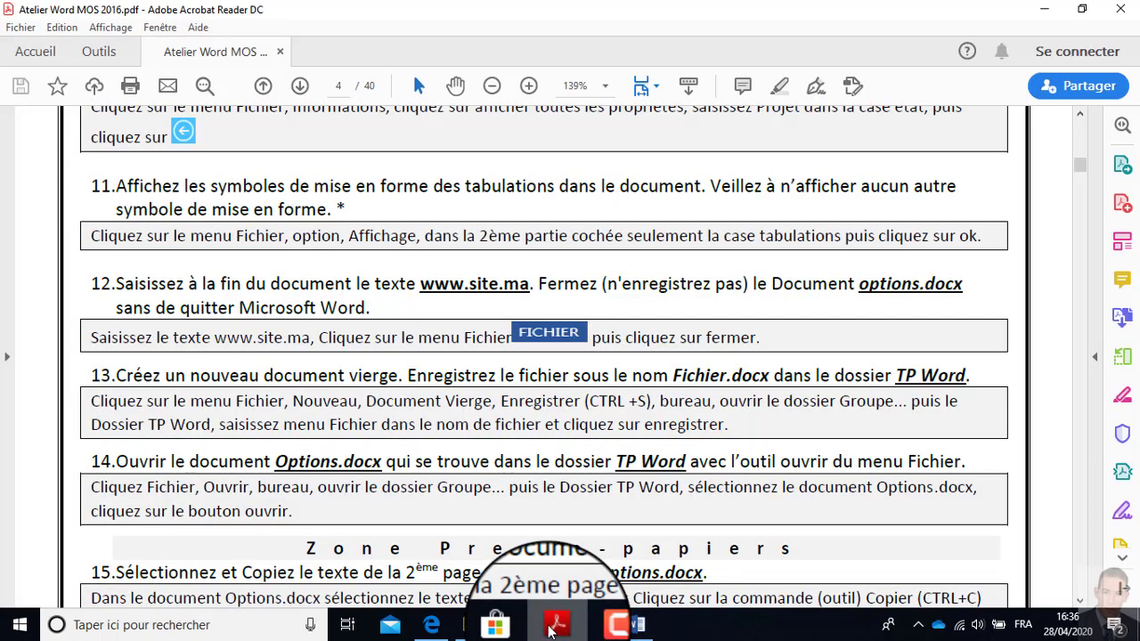
click(552, 626)
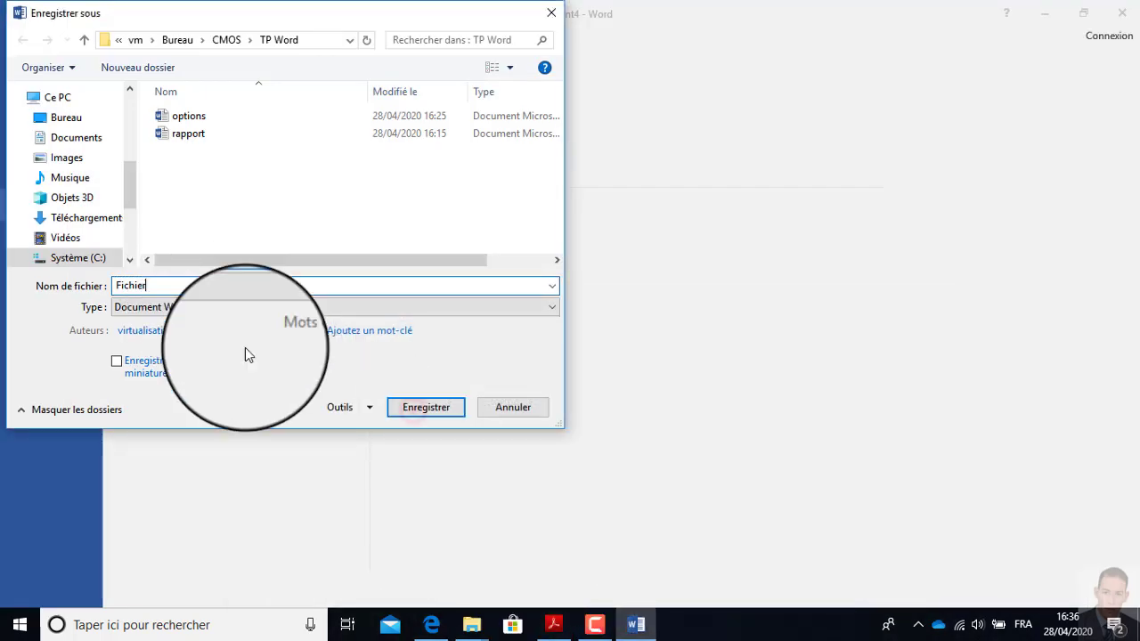
click(414, 412)
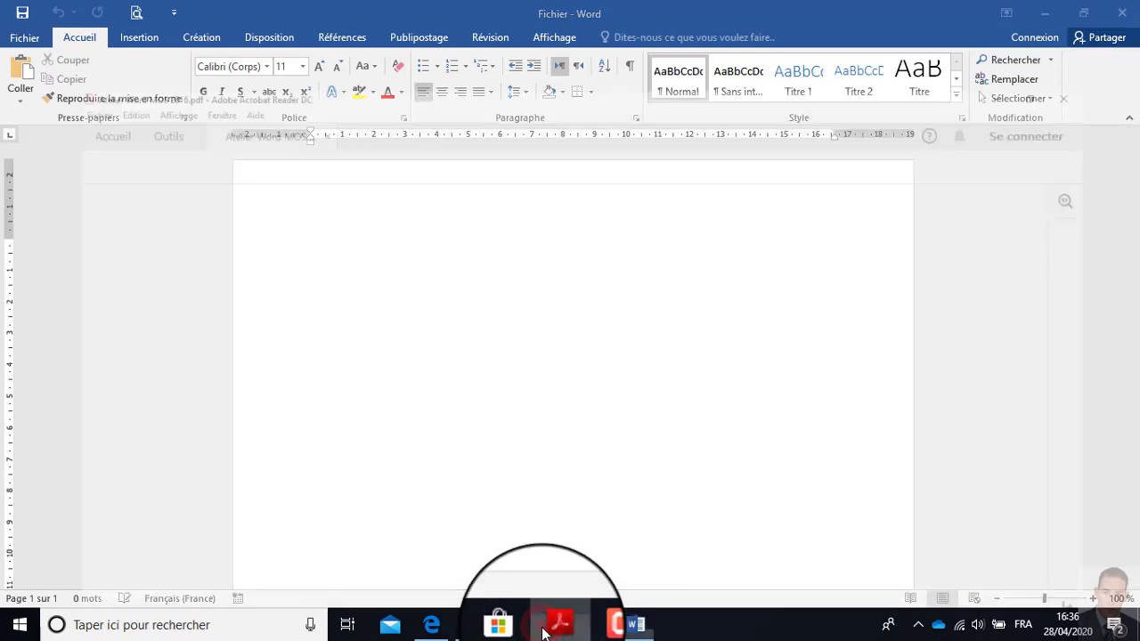
Read the next exercise, then browse for a file via Fichier > Ouvrir > Parcourir
click(553, 623)
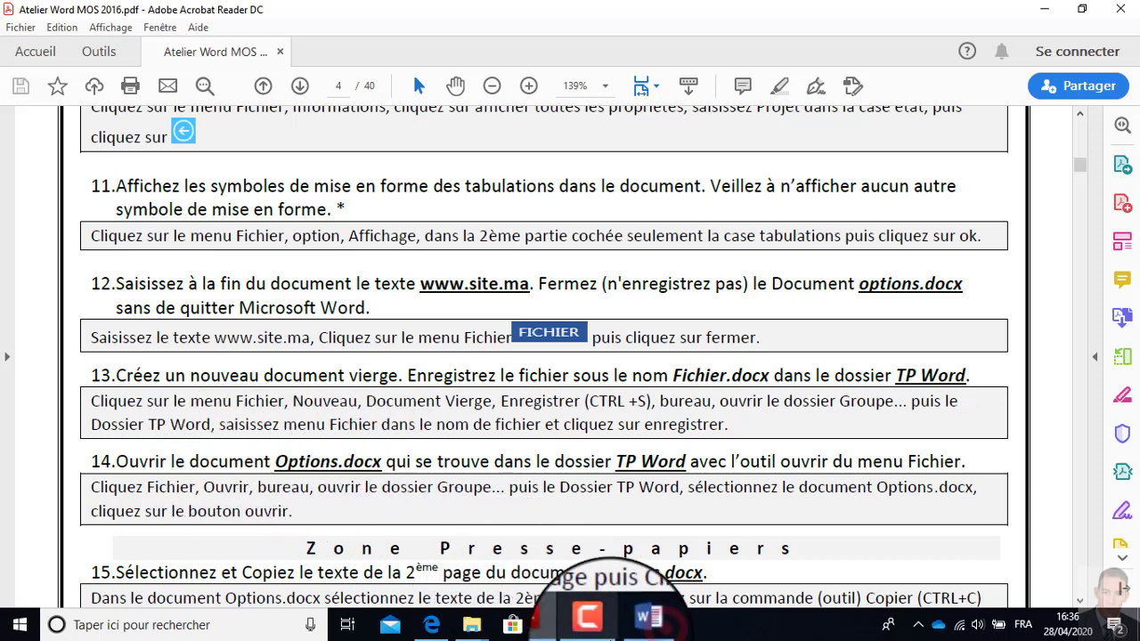
click(635, 624)
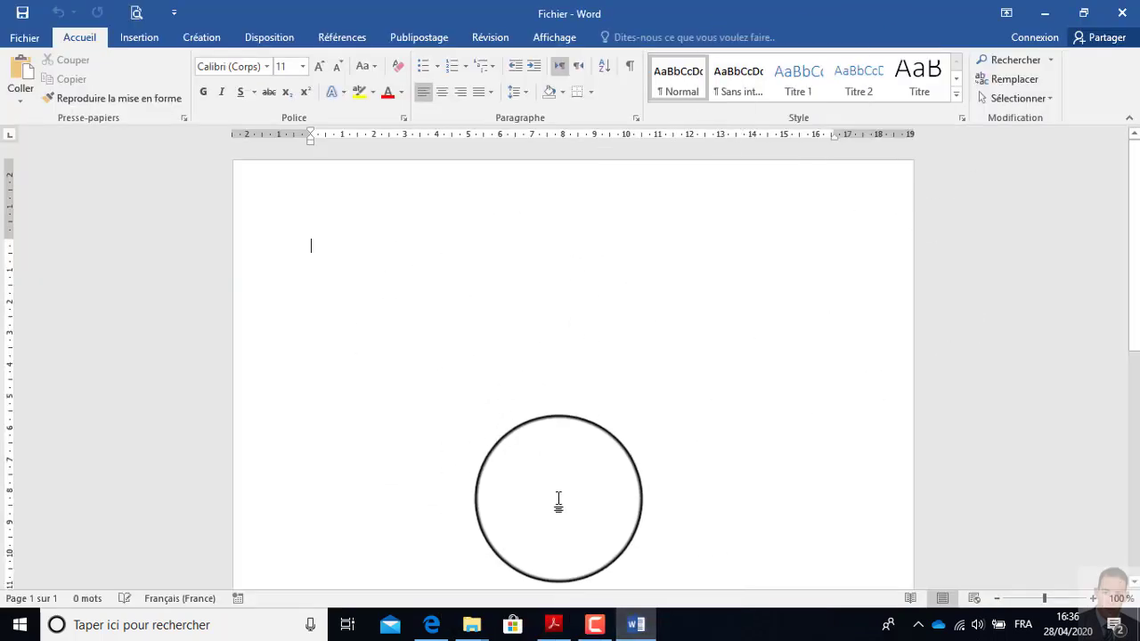
click(26, 38)
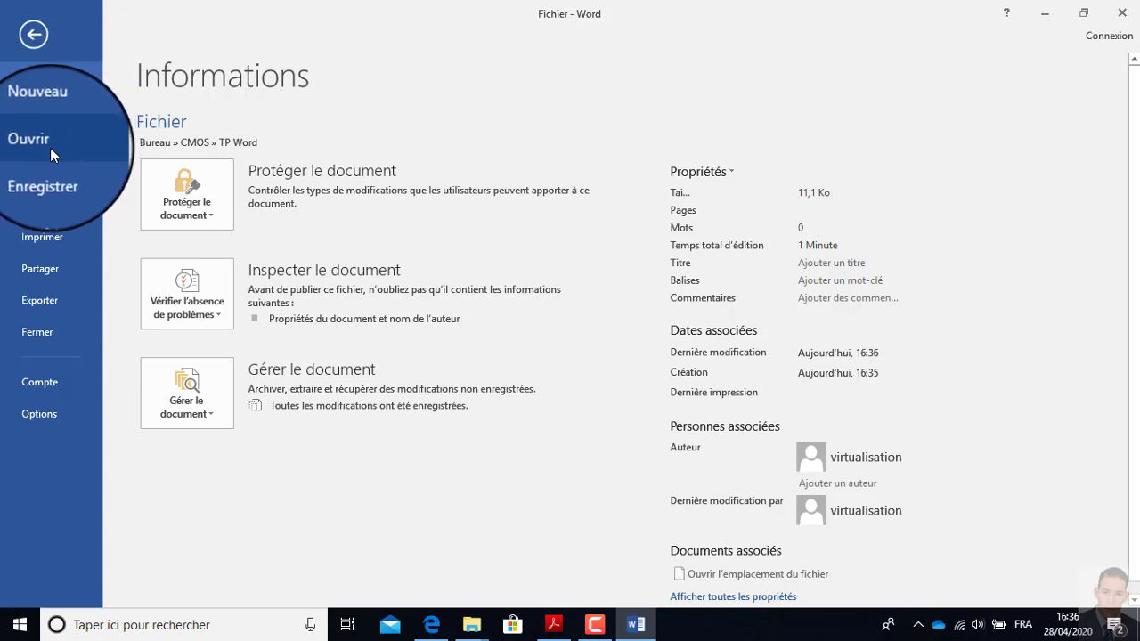
click(49, 152)
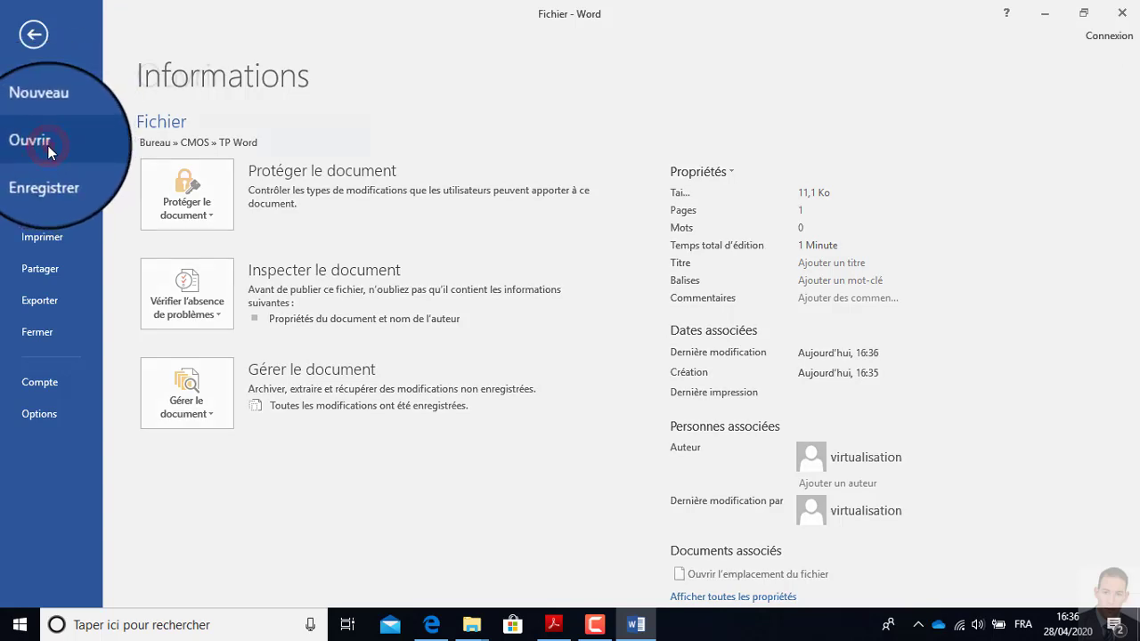
click(223, 317)
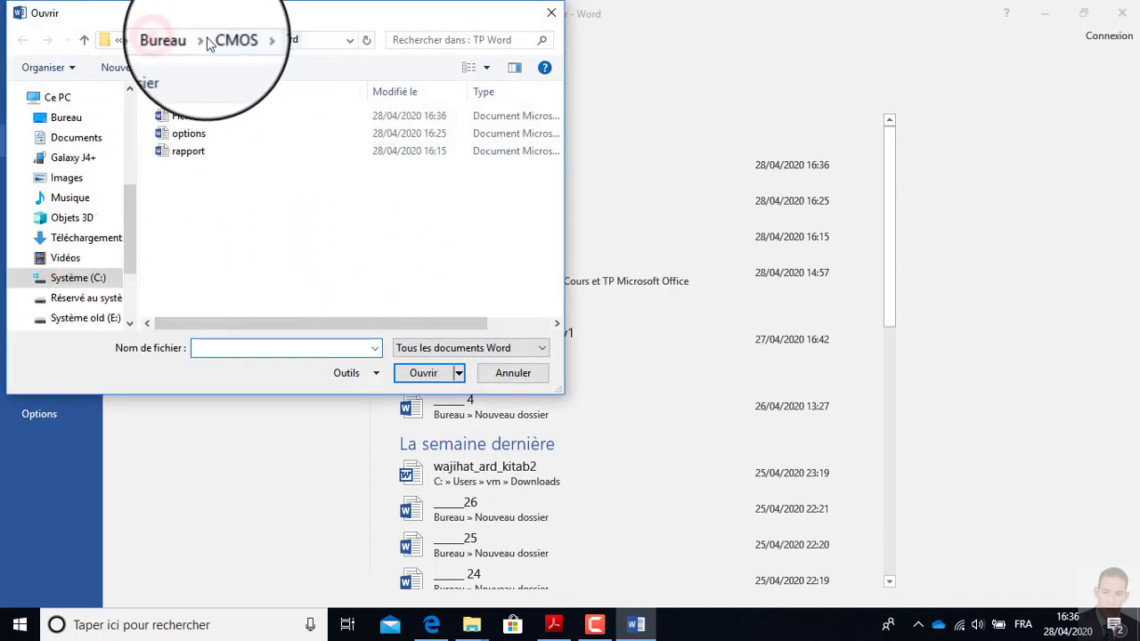
Open options from Bureau › CMOS › TP Word alongside Fichier
click(172, 44)
click(203, 139)
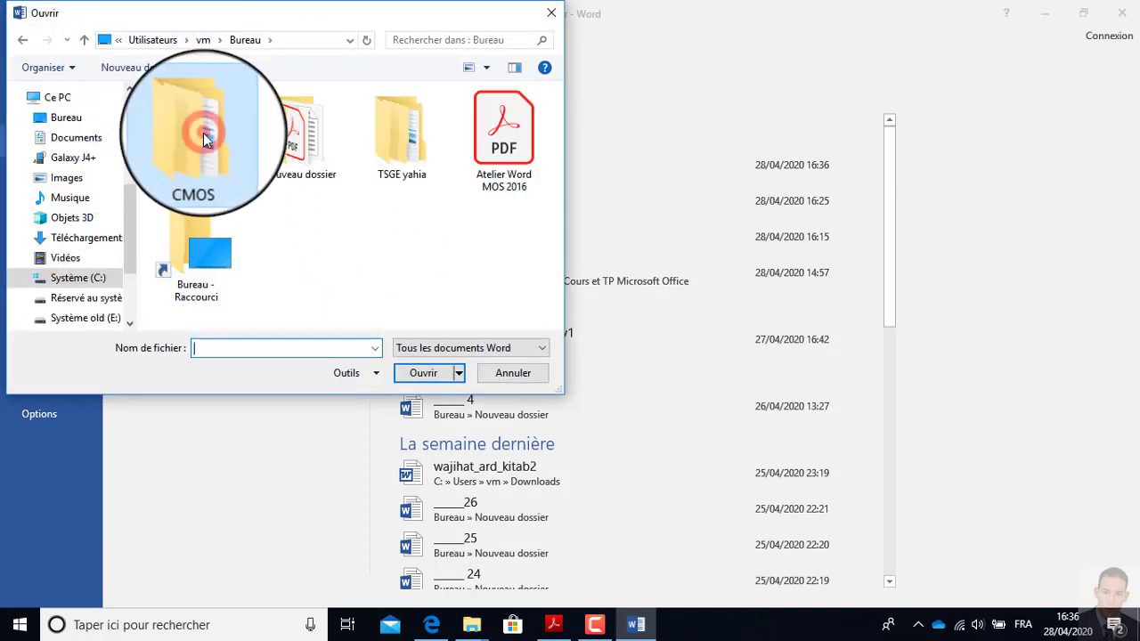
double_click(203, 138)
double_click(191, 112)
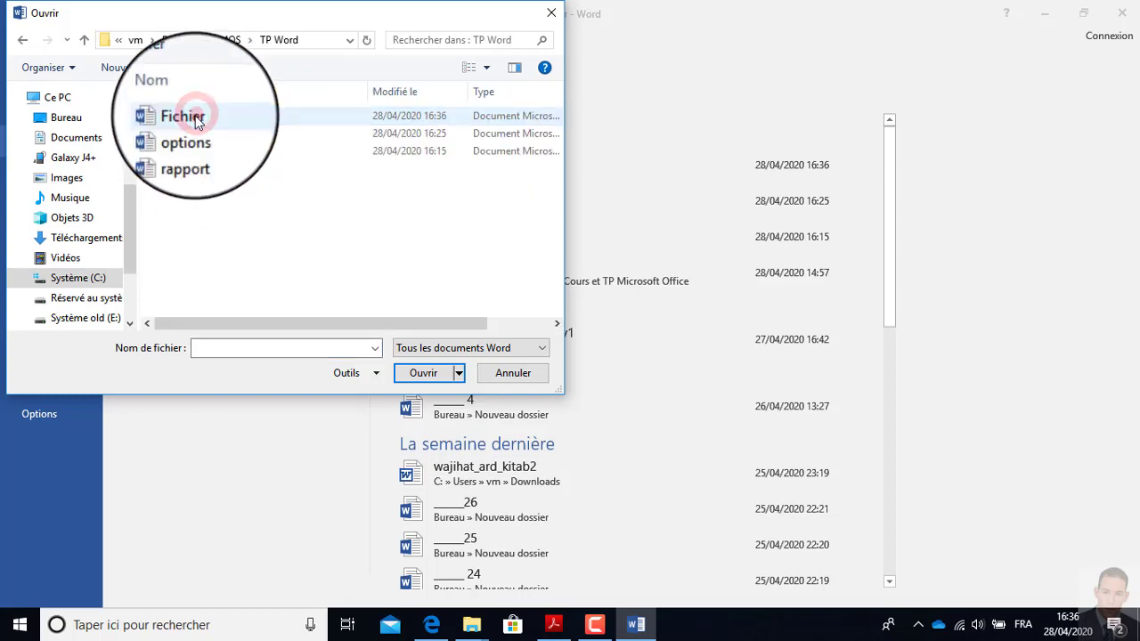
double_click(185, 128)
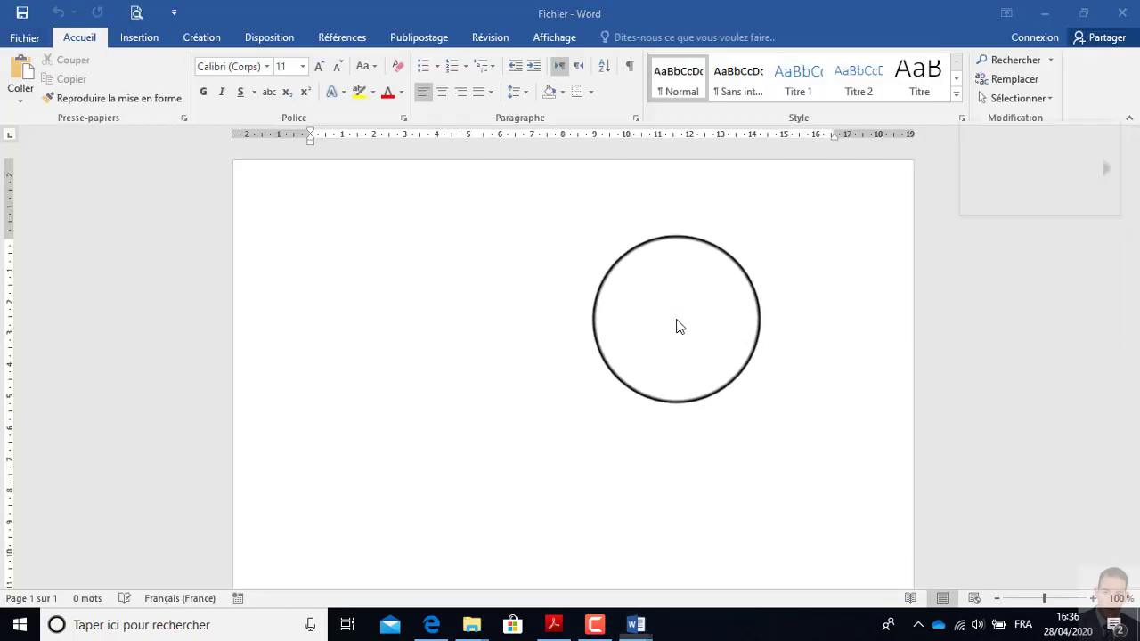
click(636, 624)
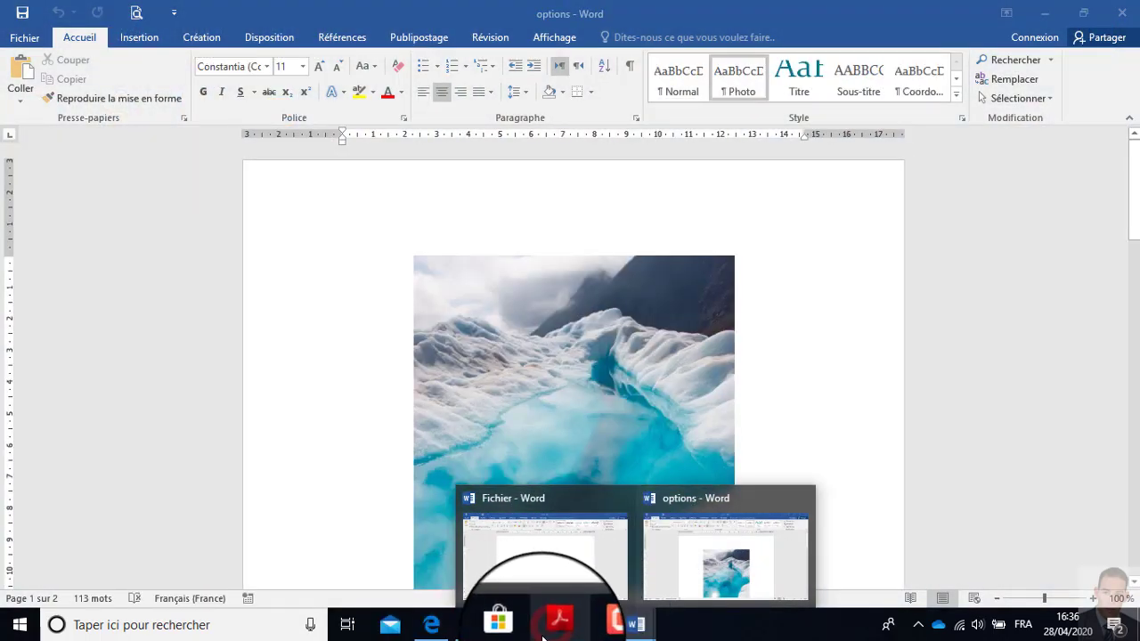
click(553, 627)
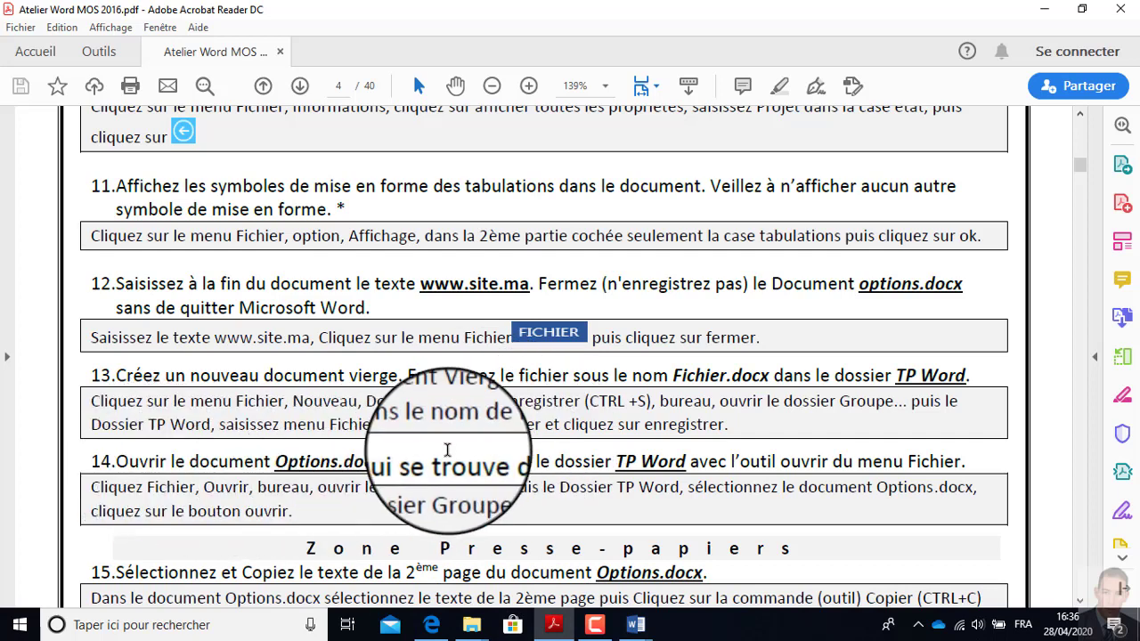
Copy the 102-word page 2 text of options, from 'I) Introduction' to '(Symbole)'
scroll(449, 447, down, 2)
scroll(449, 448, down, 2)
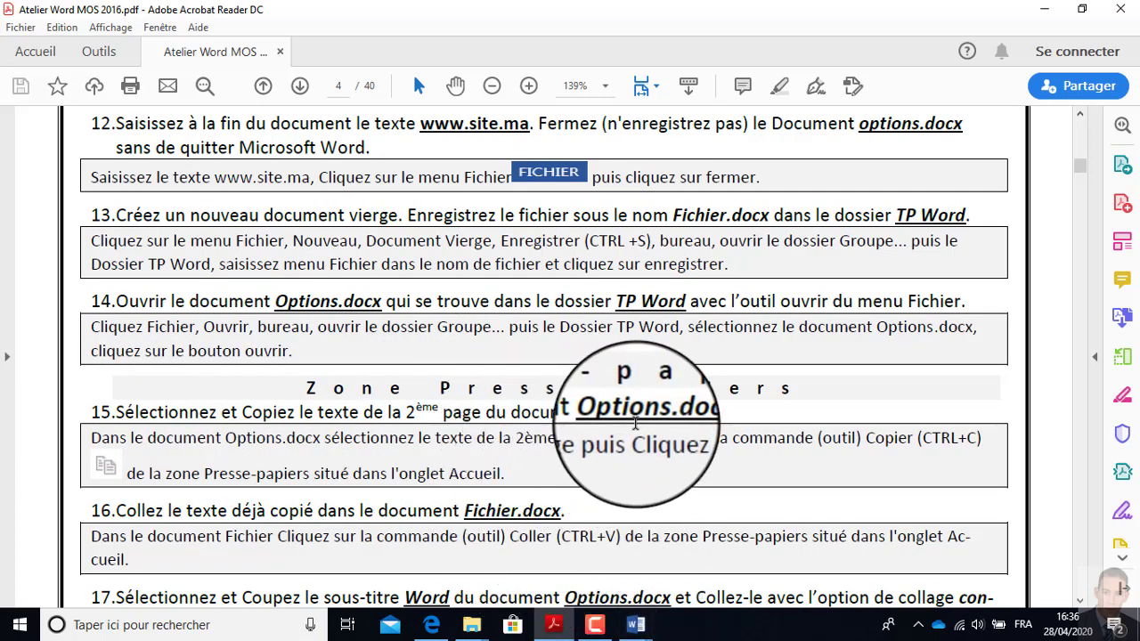
click(636, 625)
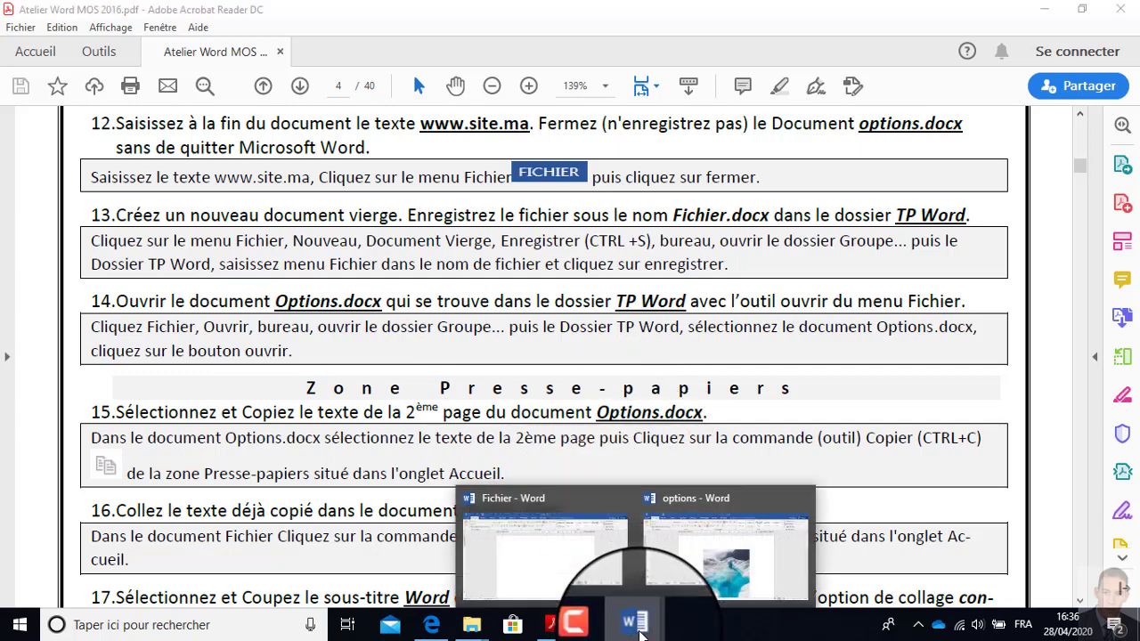
click(693, 530)
scroll(623, 383, down, 8)
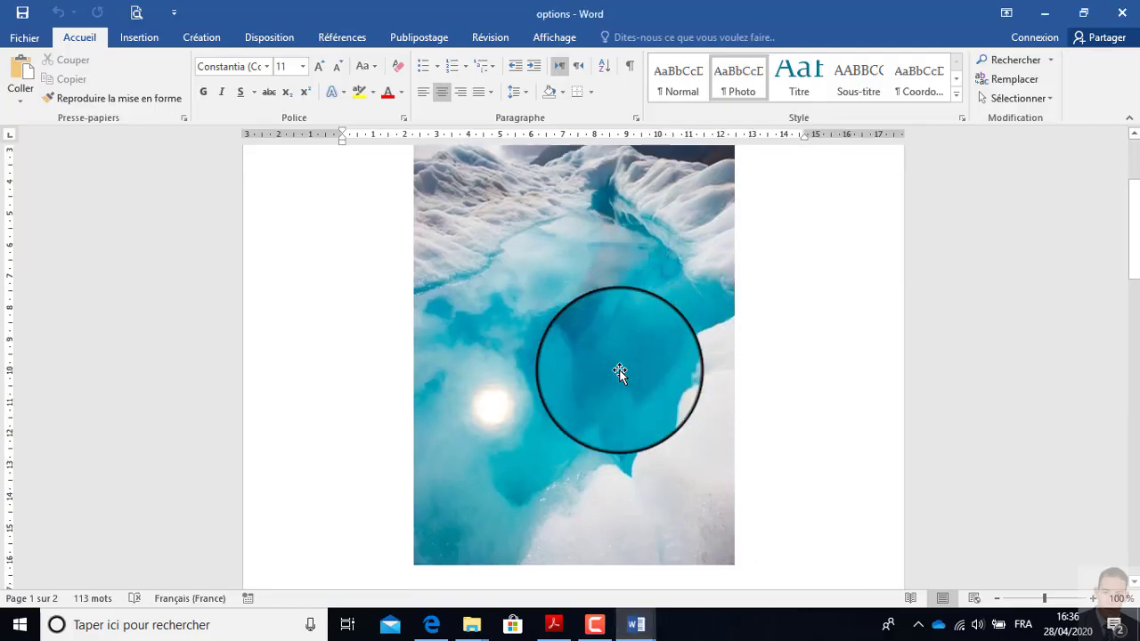
scroll(622, 374, down, 12)
scroll(419, 341, up, 5)
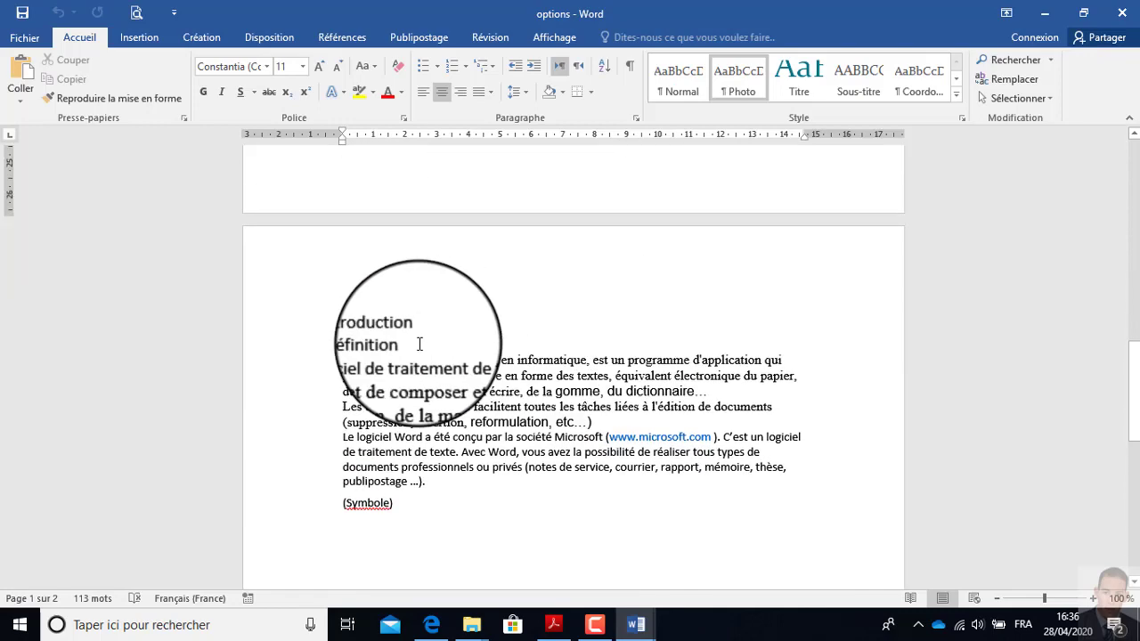
drag(326, 332, 311, 517)
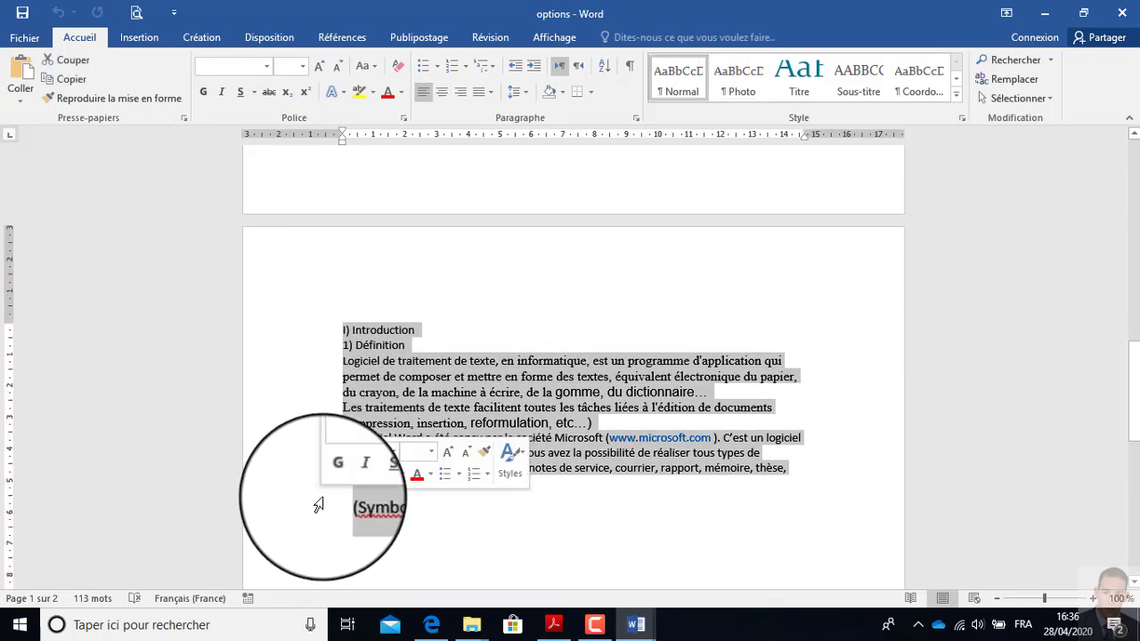
click(78, 89)
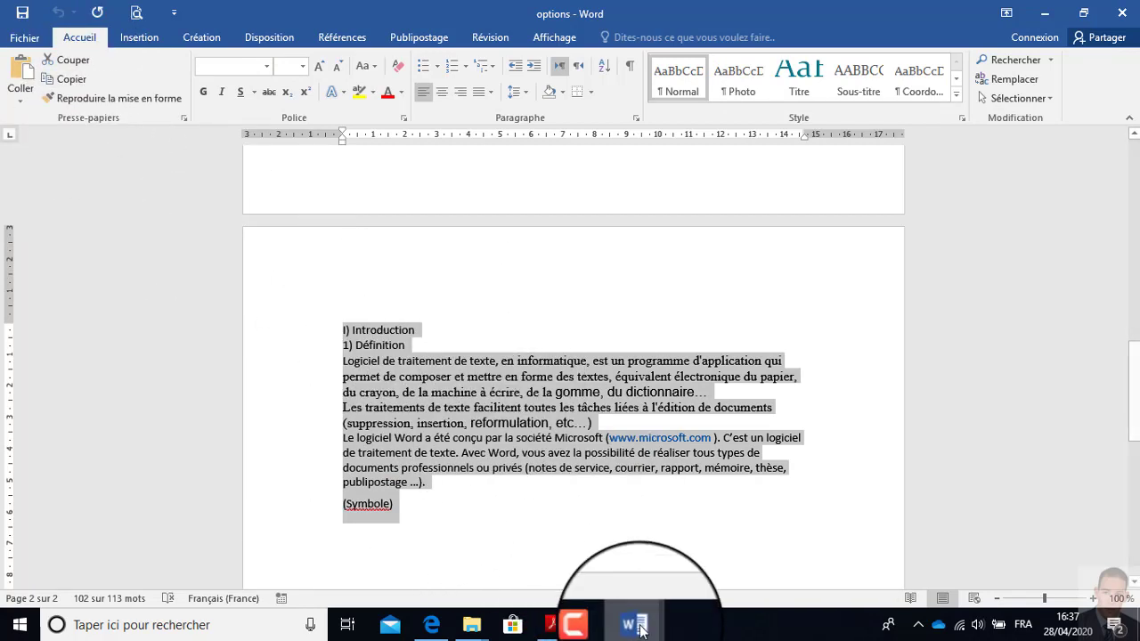
Paste the copied introduction text, 'I) Introduction' through '(Symbole)', into the blank Fichier document
click(555, 626)
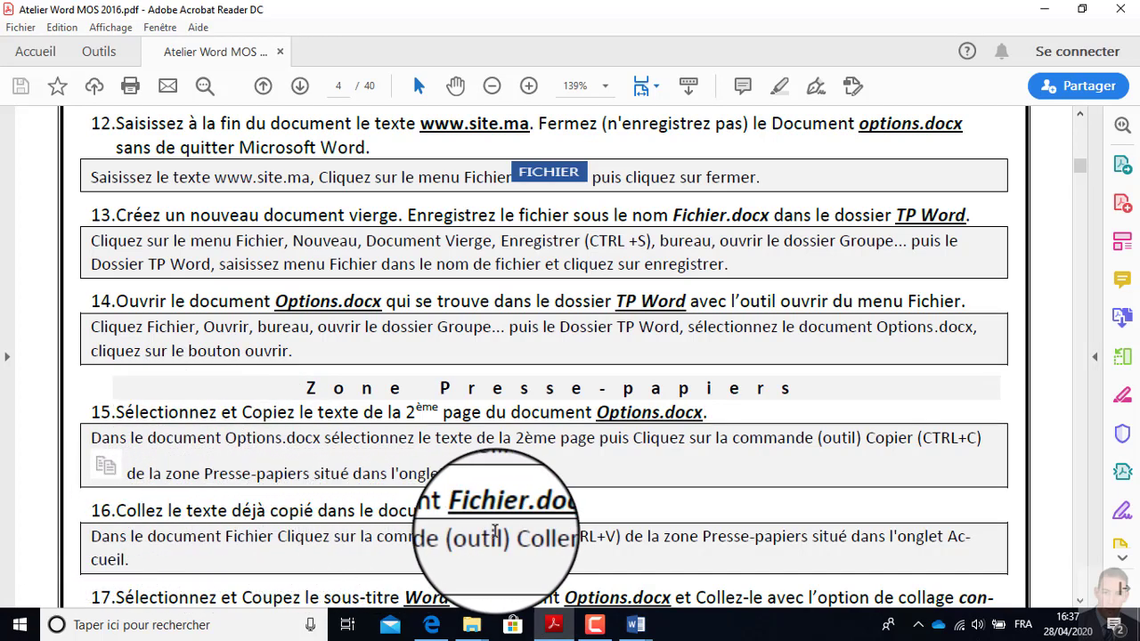
mouse_move(635, 625)
click(570, 539)
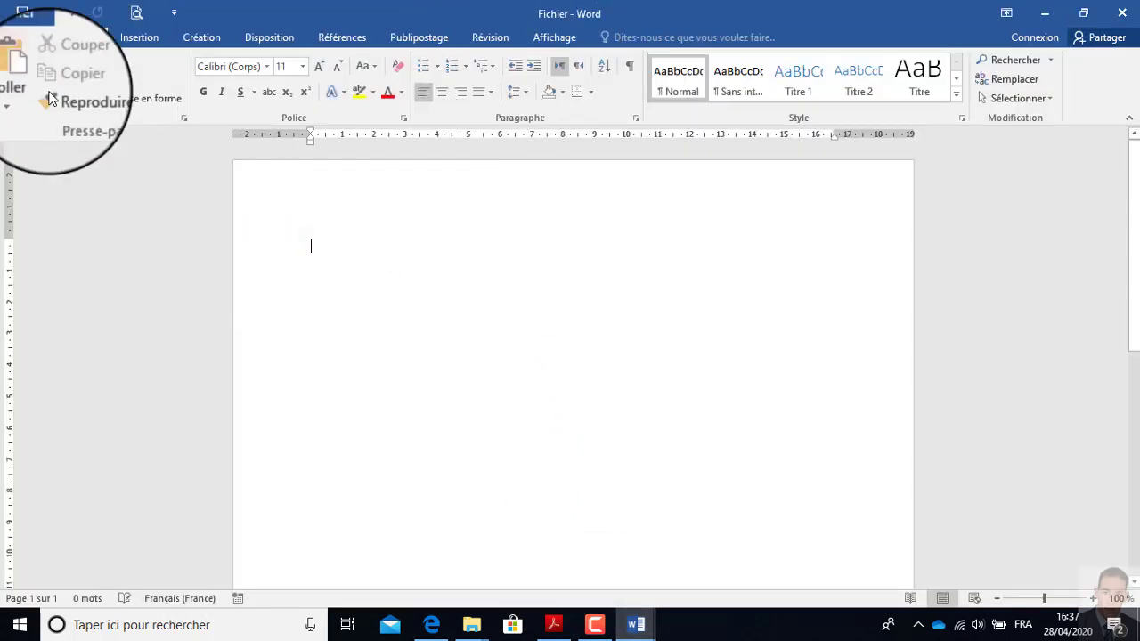
click(20, 67)
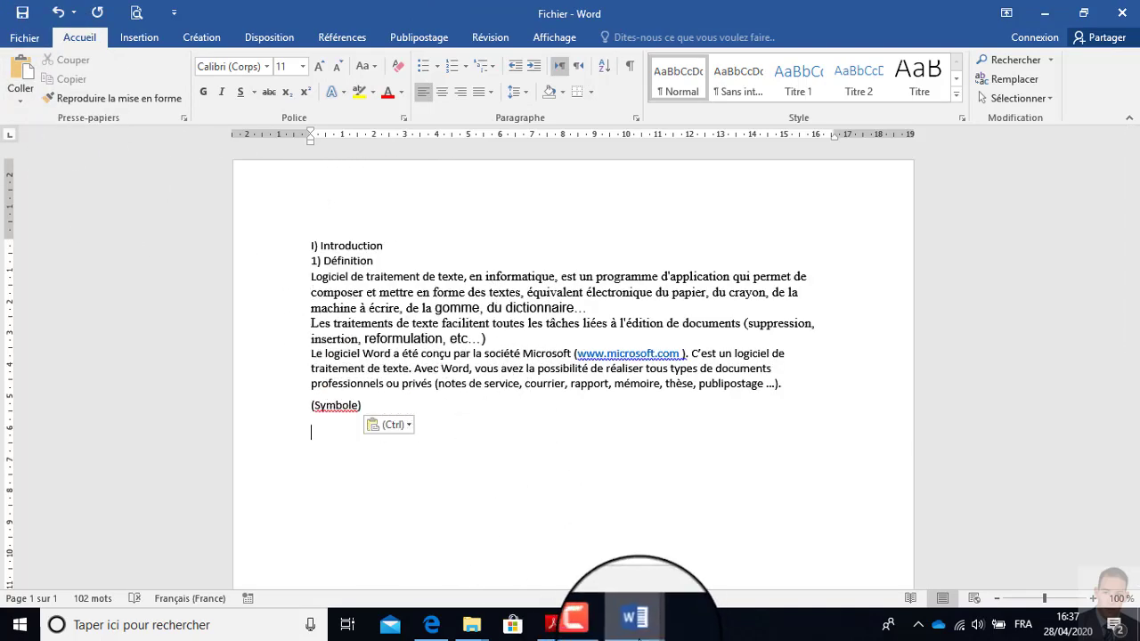
mouse_move(635, 621)
mouse_move(733, 565)
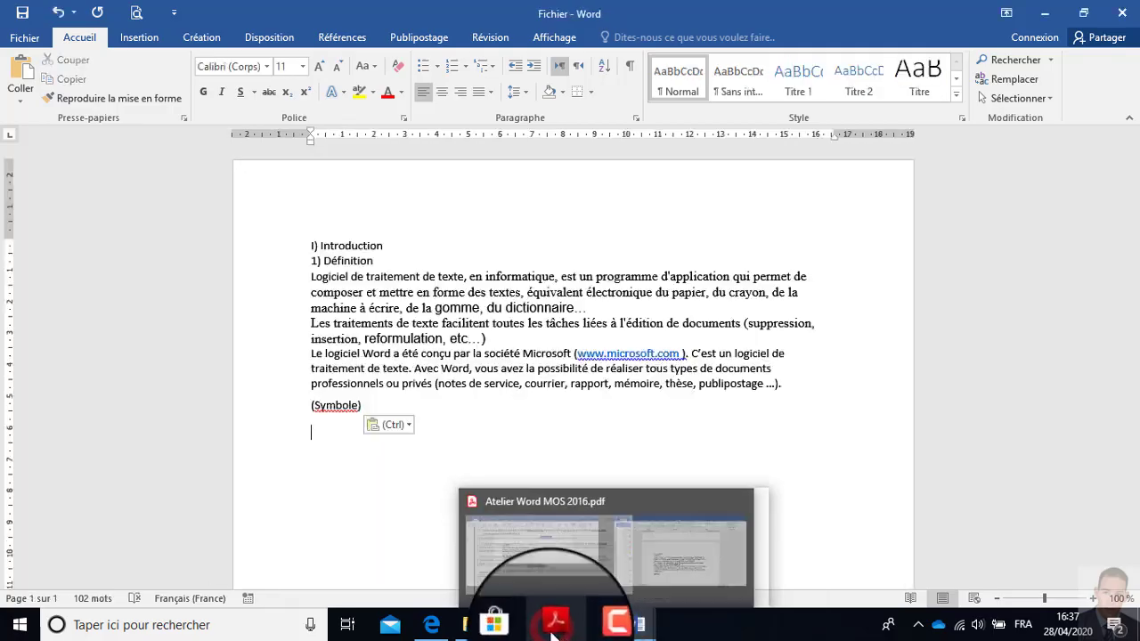
Scroll the exercise PDF to task 17 on page 4: move the WORD subtitle as plain text
click(570, 566)
scroll(303, 429, down, 3)
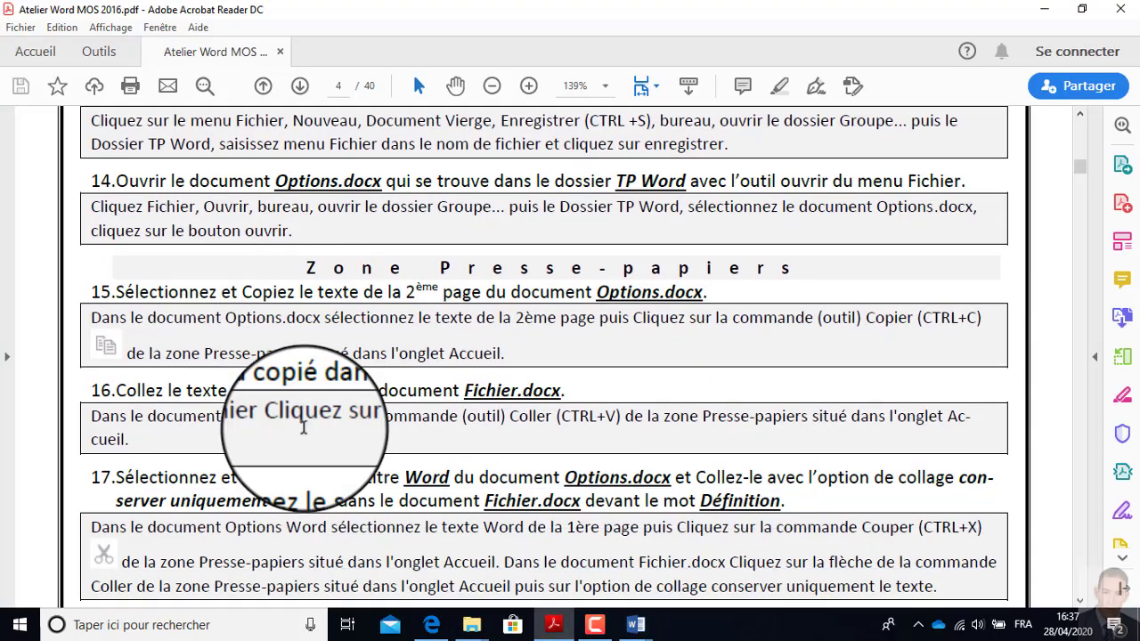
scroll(129, 475, down, 2)
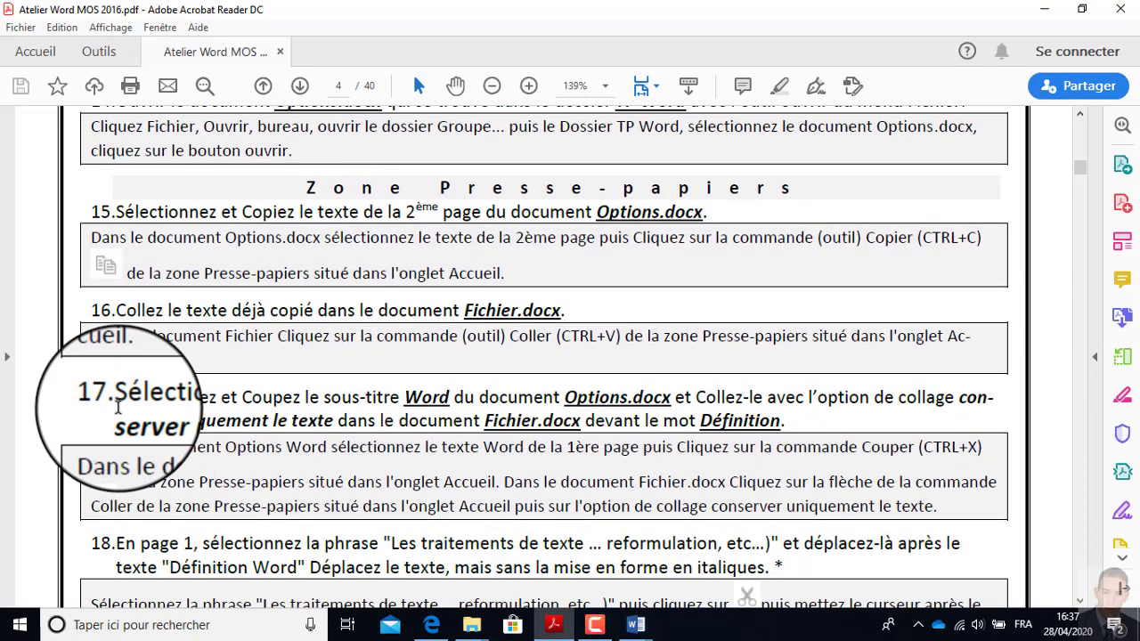
click(272, 398)
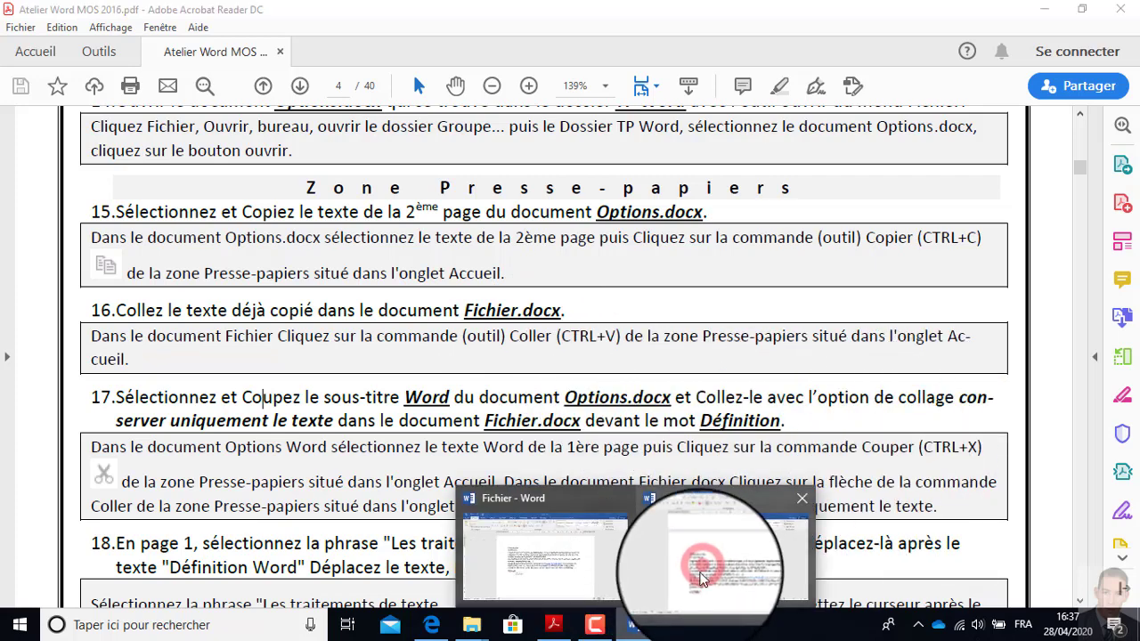
click(692, 570)
Cut the subtitle WORD from the title page of the options document
scroll(623, 433, up, 3)
scroll(592, 440, up, 4)
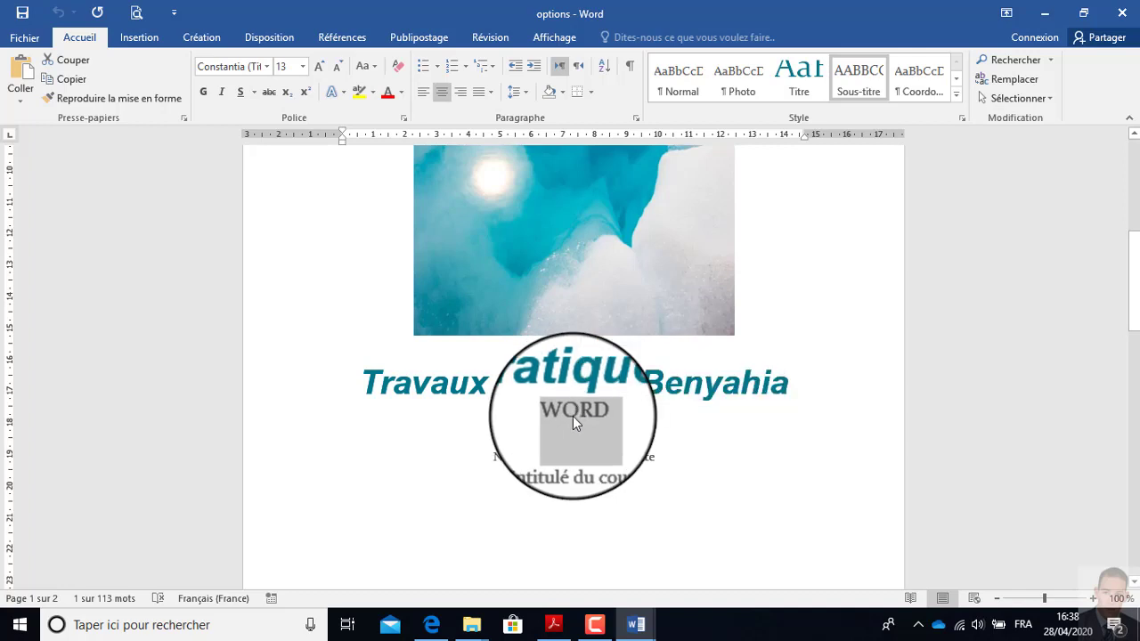
key(Delete)
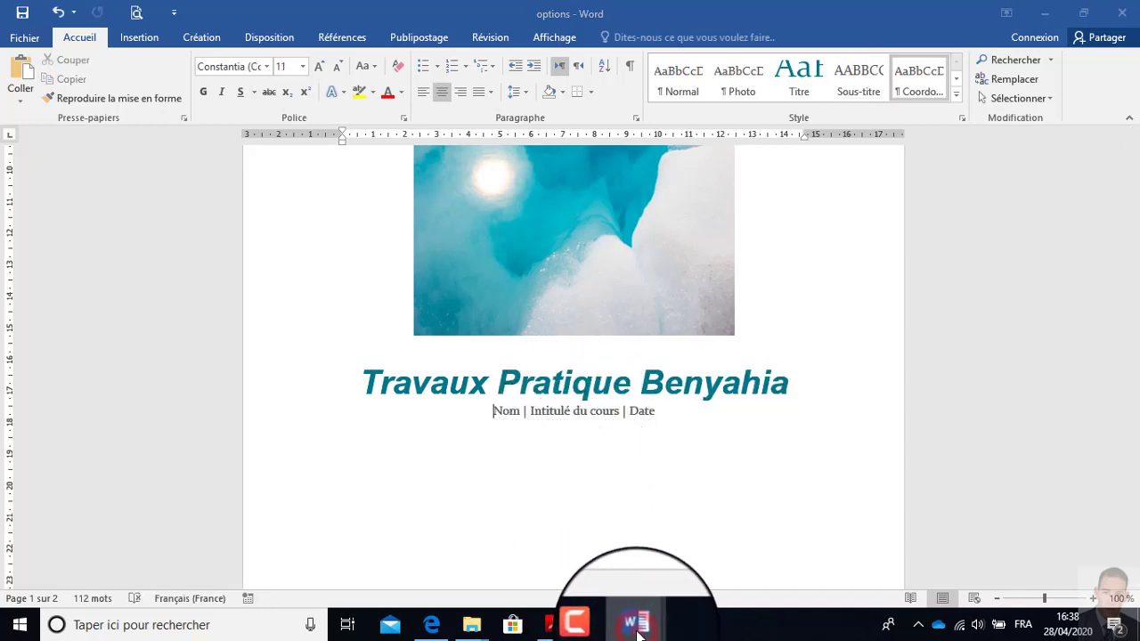
Bring the Fichier document back to the front after rechecking the exercise PDF
mouse_move(638, 631)
click(535, 555)
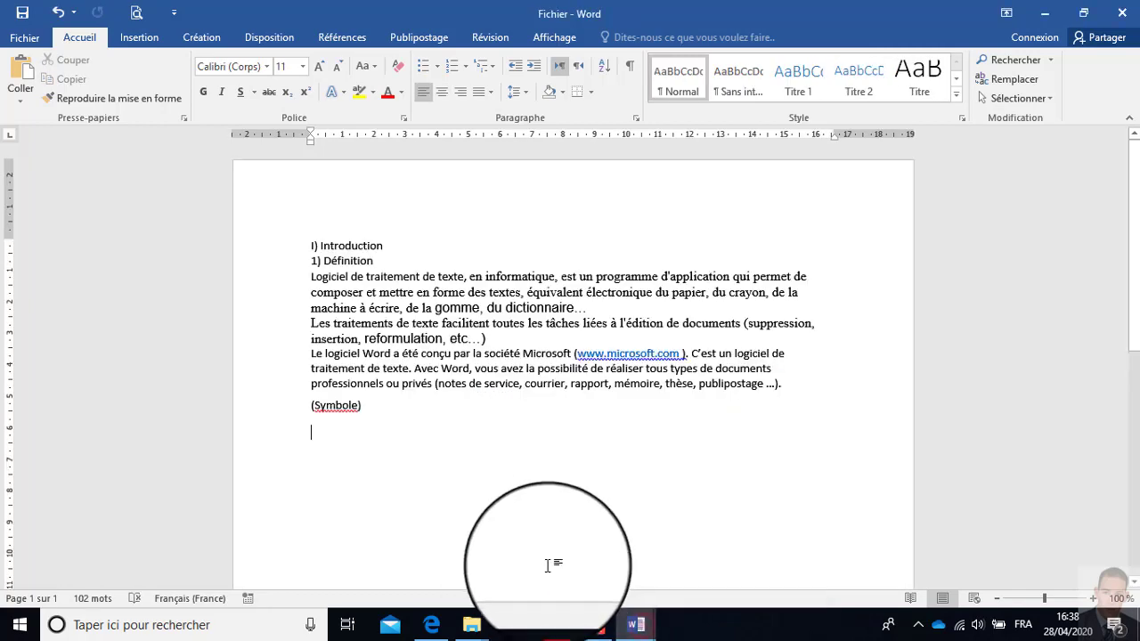
click(553, 625)
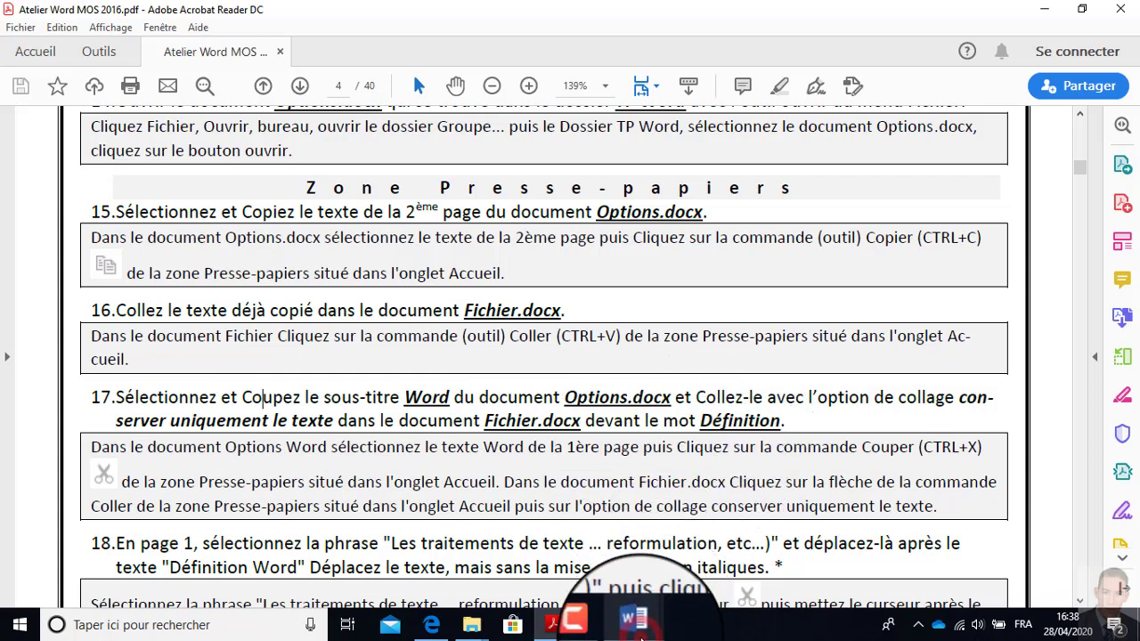
mouse_move(635, 624)
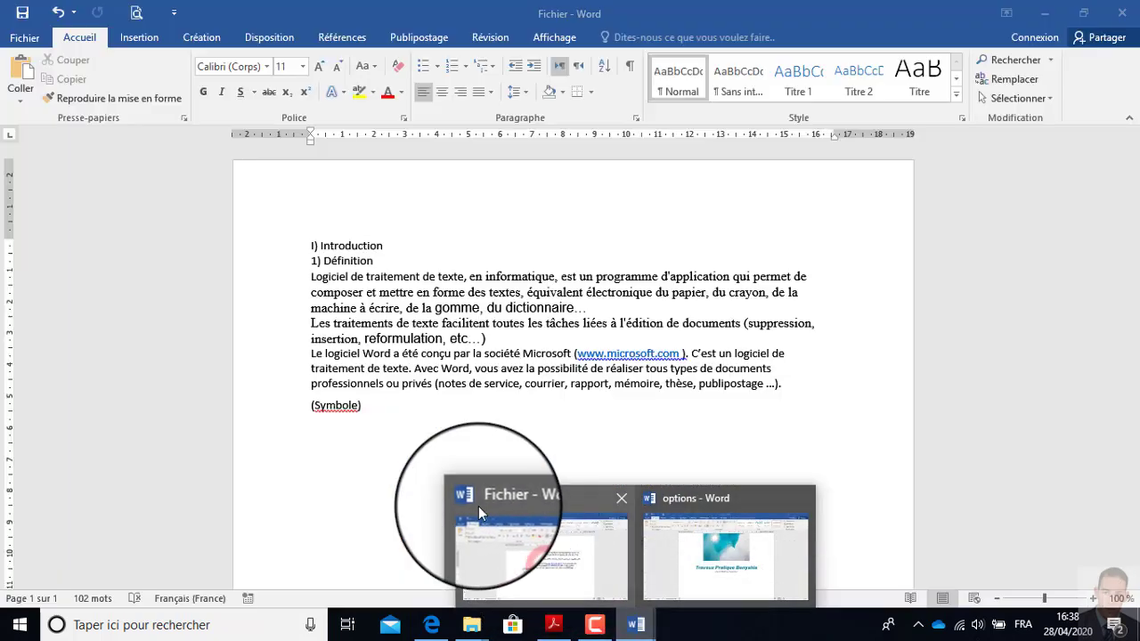
click(522, 543)
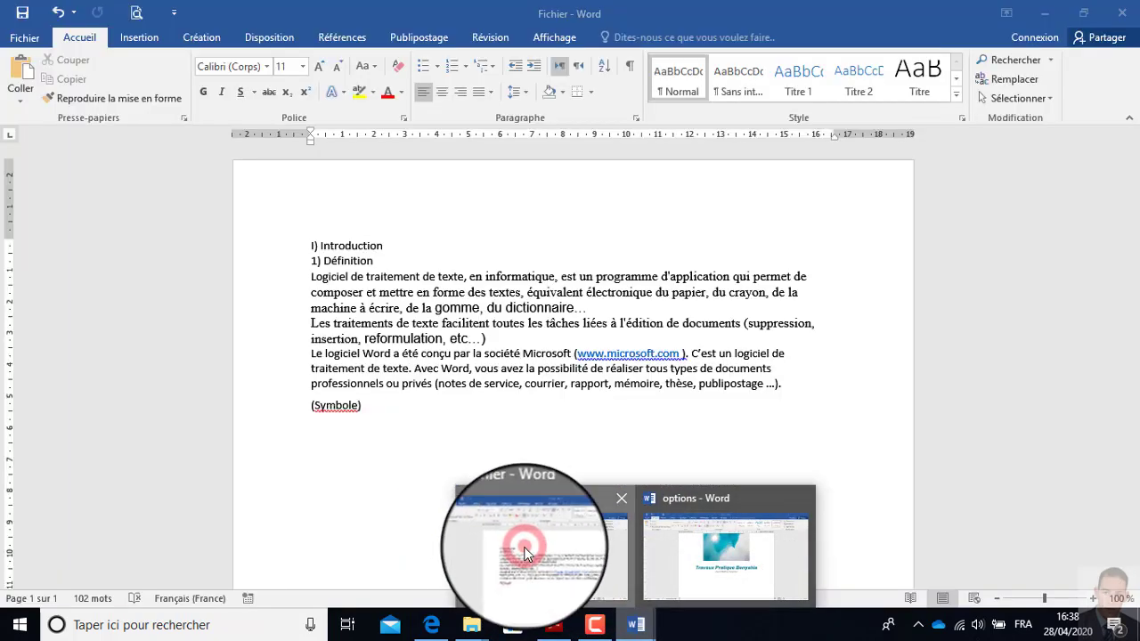
Paste WORD as text only after '1) Définition' in Fichier, reaching 103 words
click(385, 260)
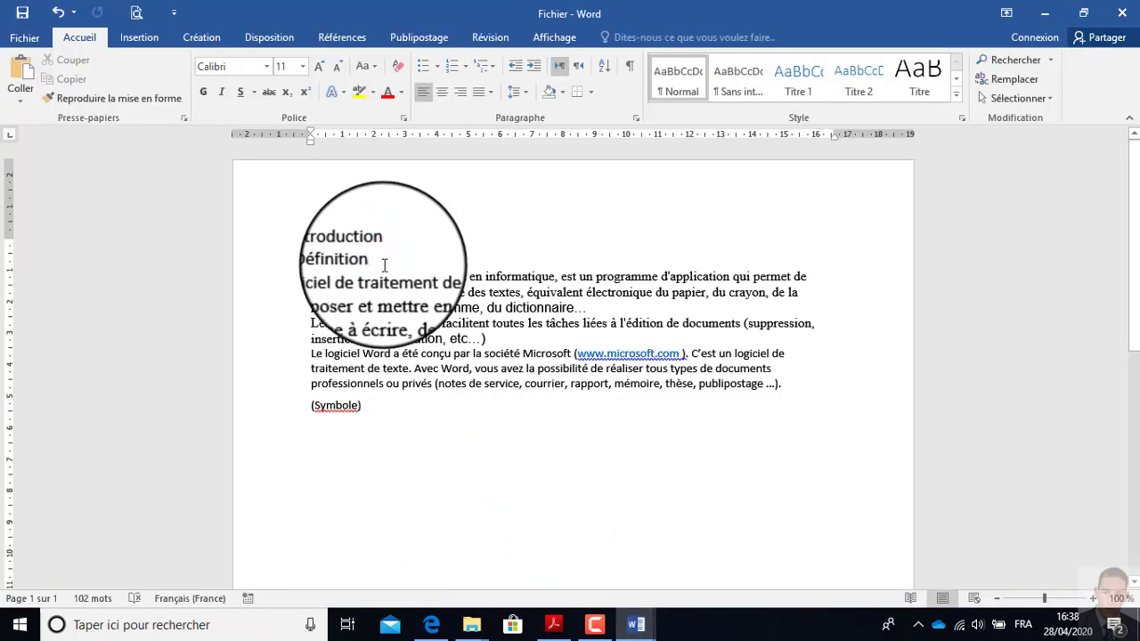
click(24, 107)
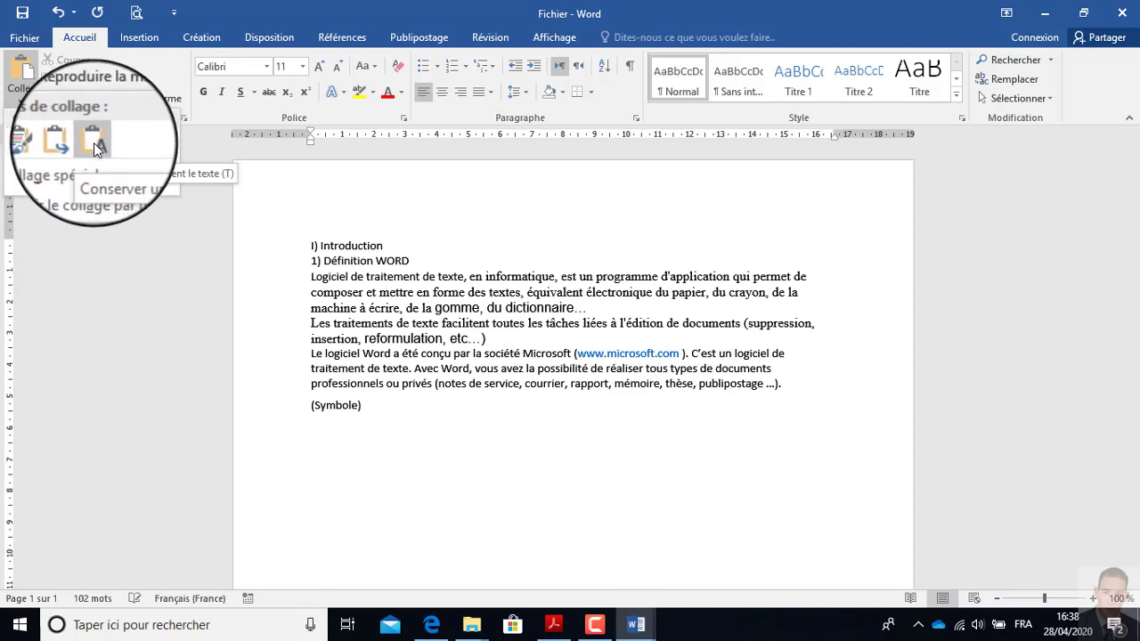
click(94, 143)
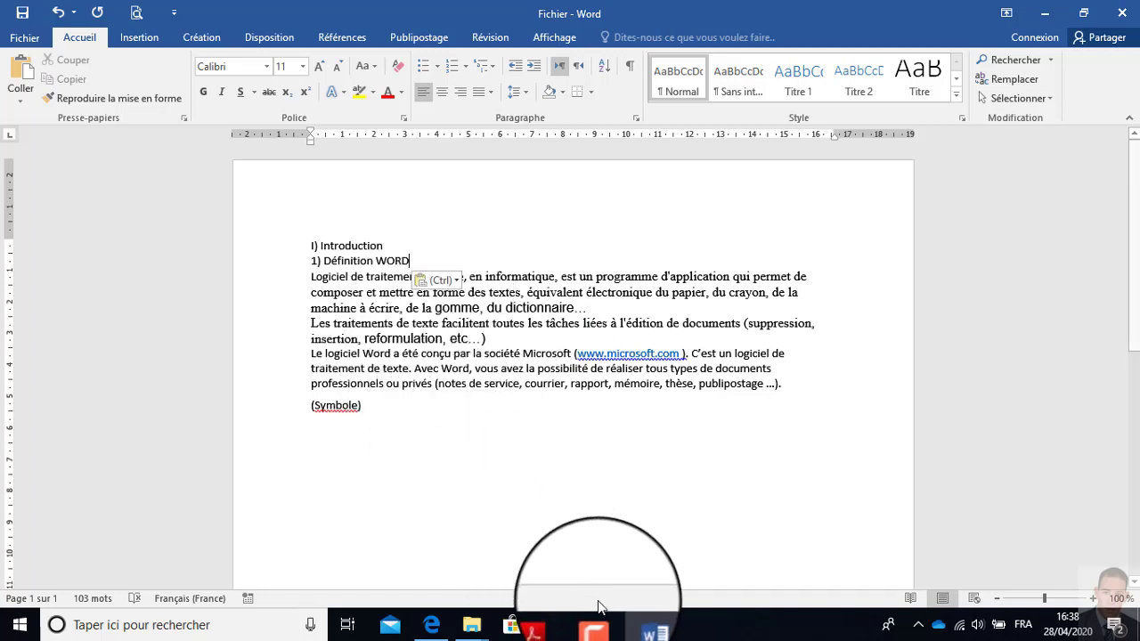
Show exercise 18 in the PDF: move a sentence after 'Définition Word' without italics
click(554, 626)
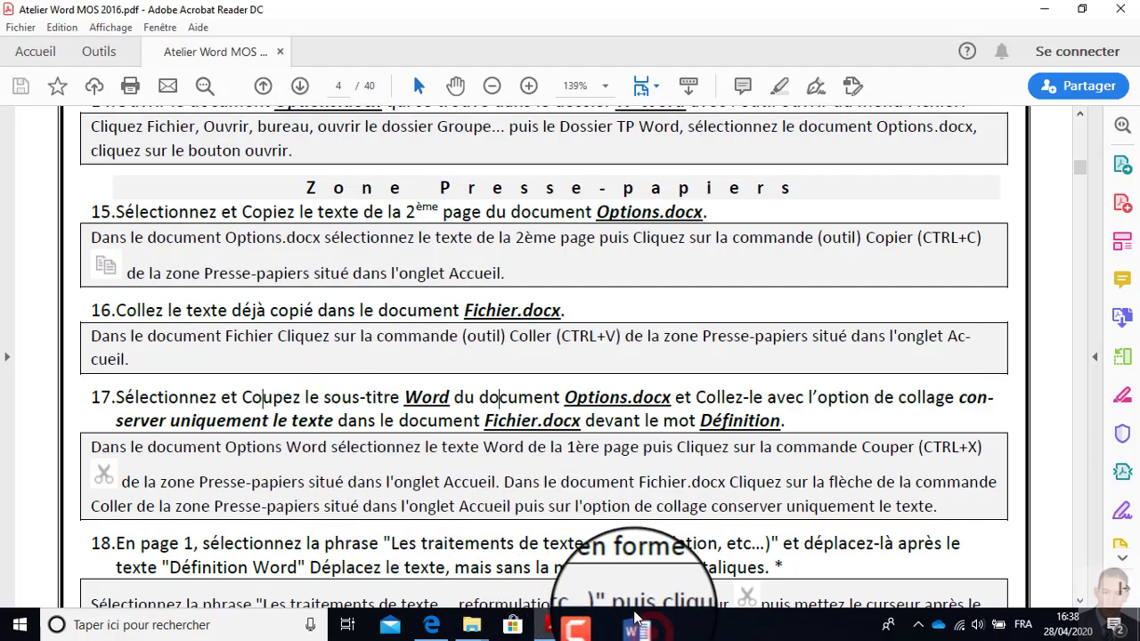
mouse_move(636, 623)
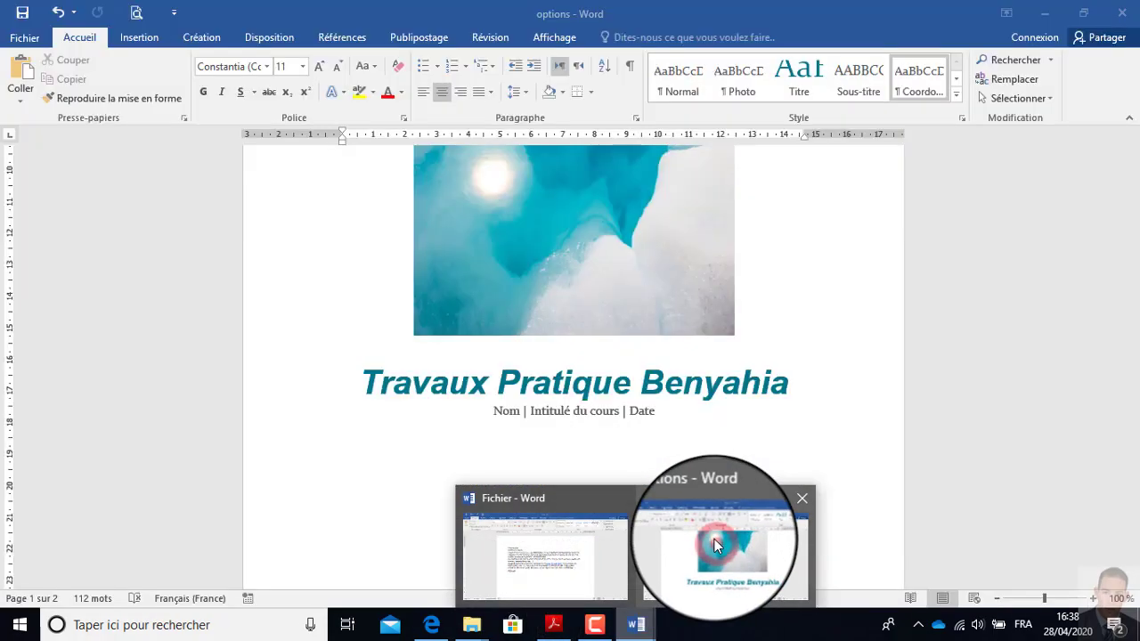
click(714, 539)
click(17, 107)
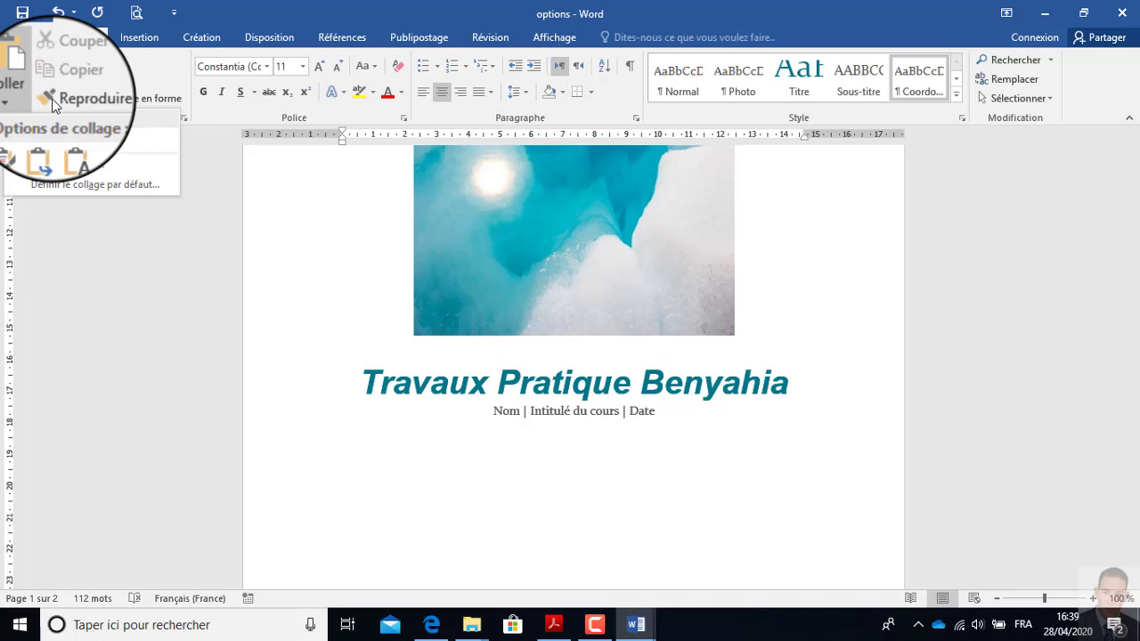
click(554, 625)
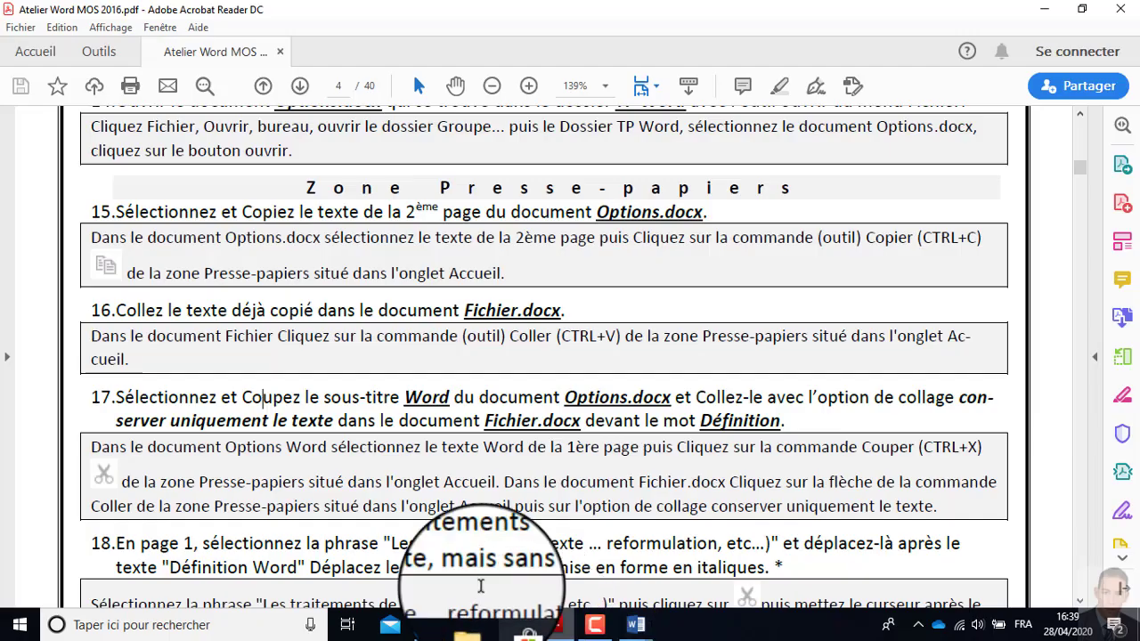
scroll(285, 463, down, 3)
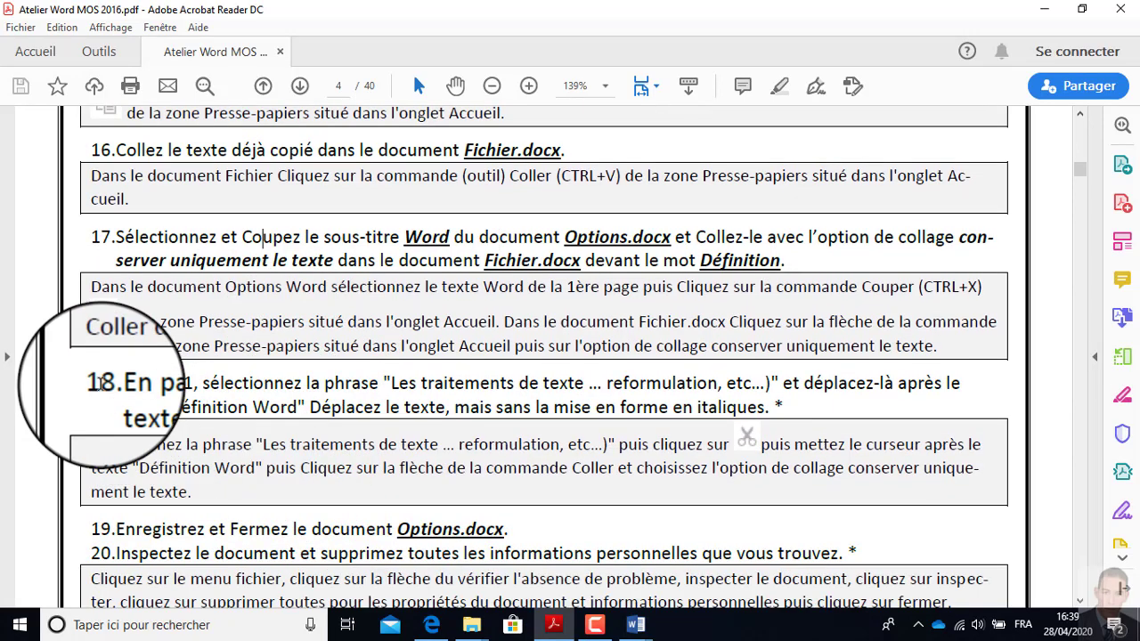
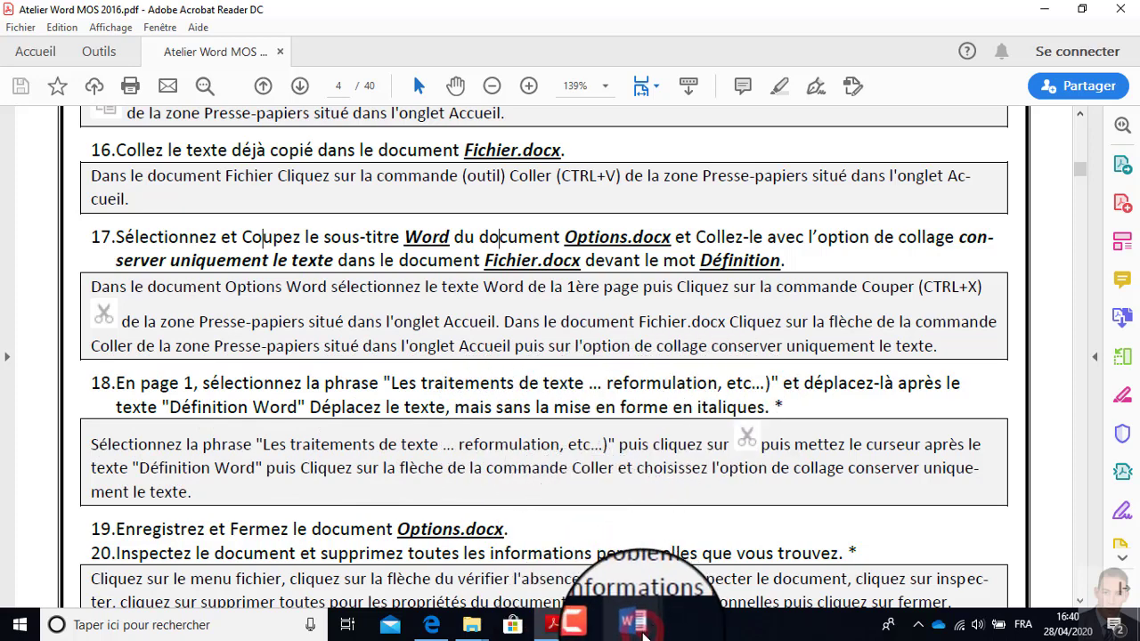
Reread exercise 18 in the PDF, then return to the Fichier document in Word
mouse_move(634, 624)
click(574, 557)
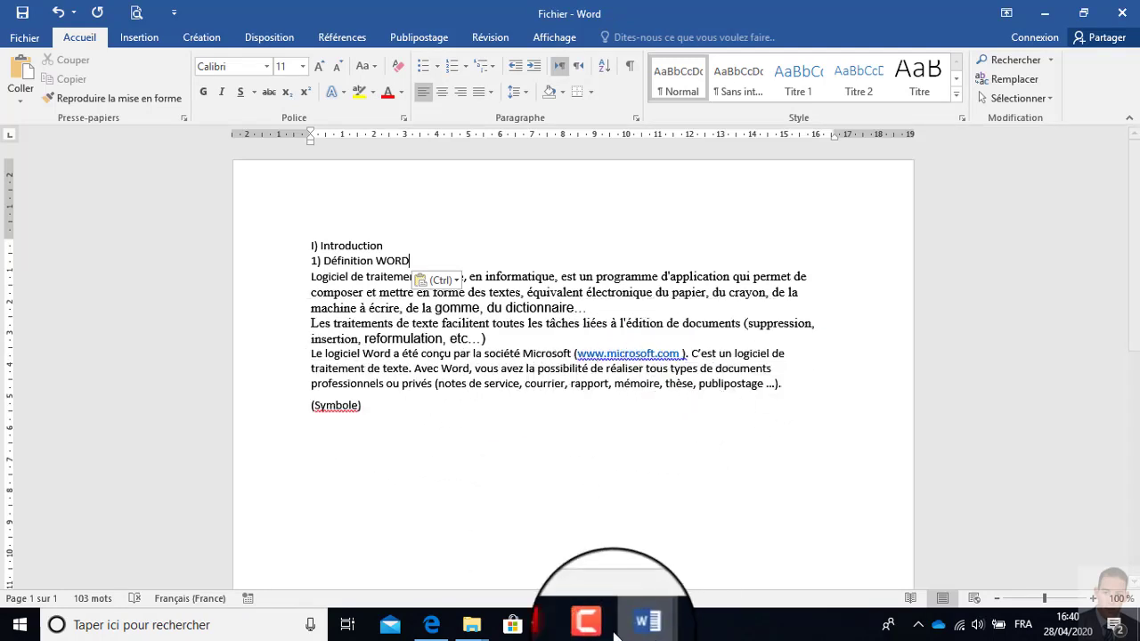
click(553, 624)
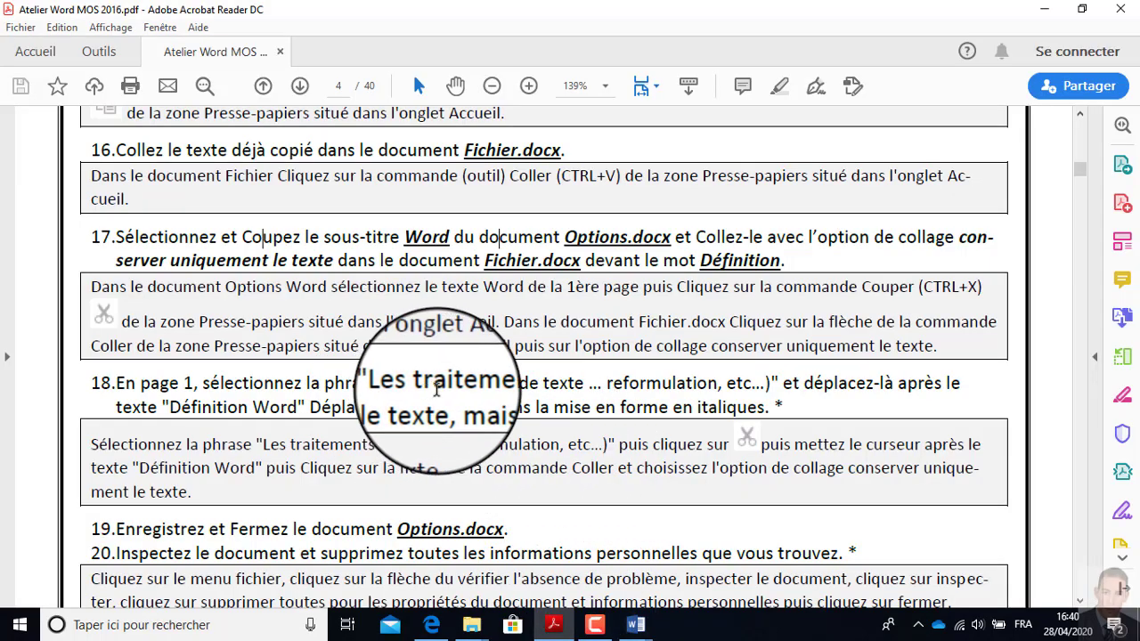
click(551, 624)
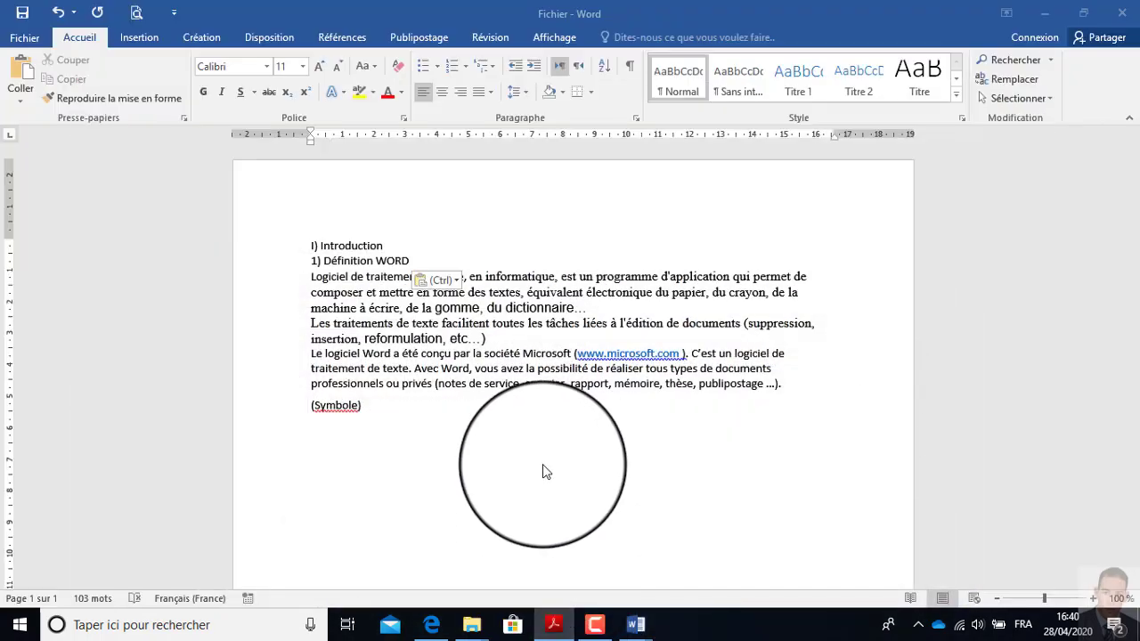
Search for 'les' and cut the sentence 'Les traitements de texte… etc…)' from Fichier
click(1016, 60)
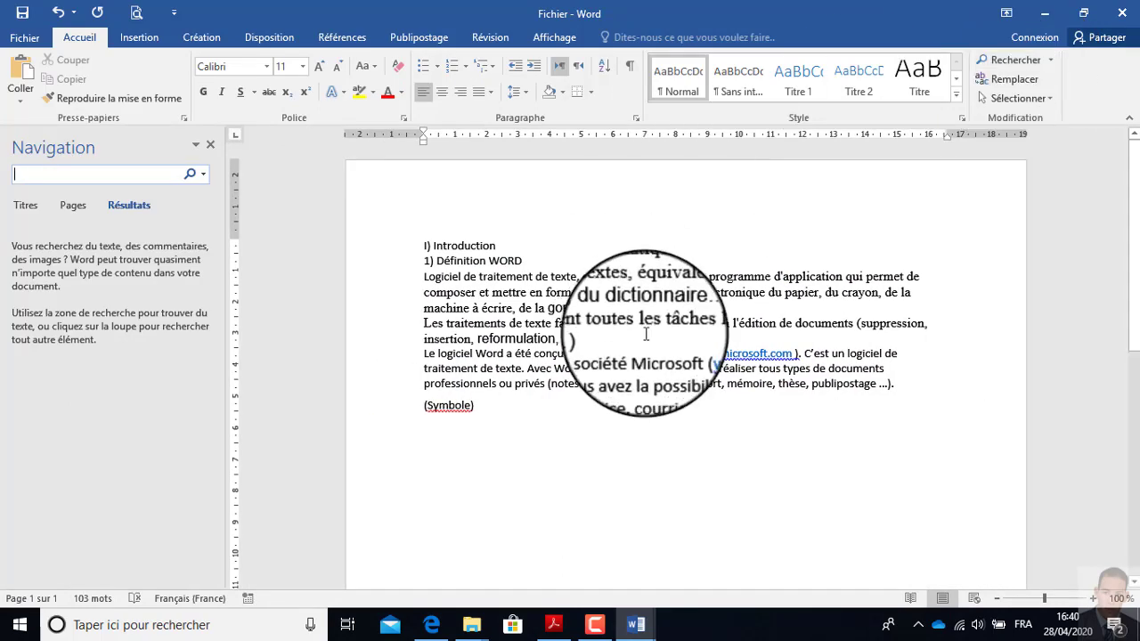
text(les traitement)
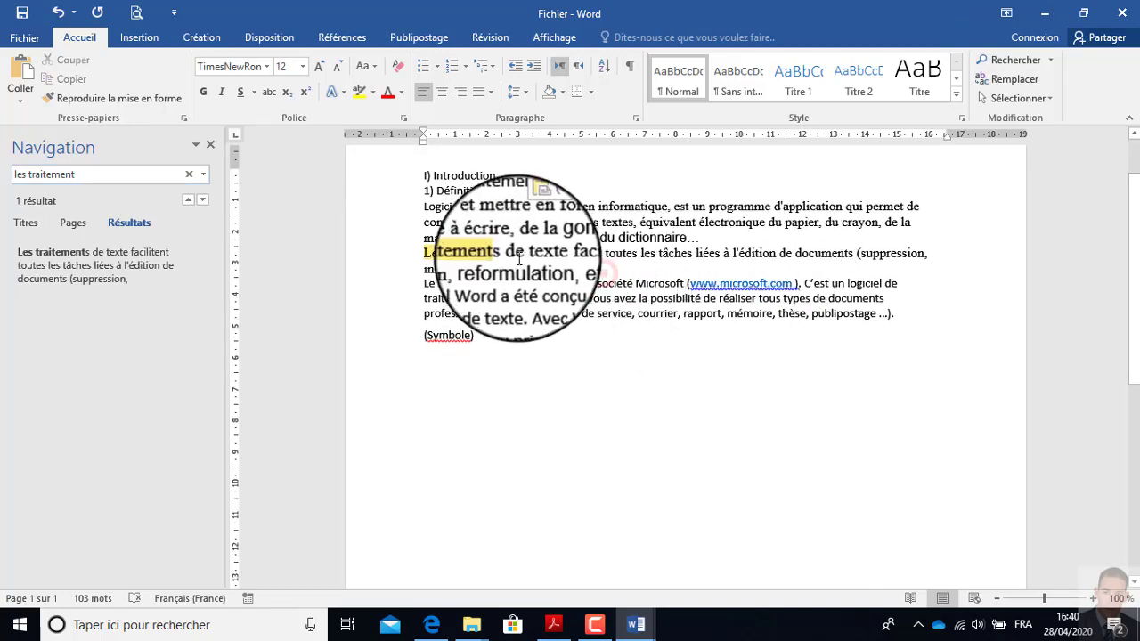
click(418, 252)
drag(417, 252, 603, 267)
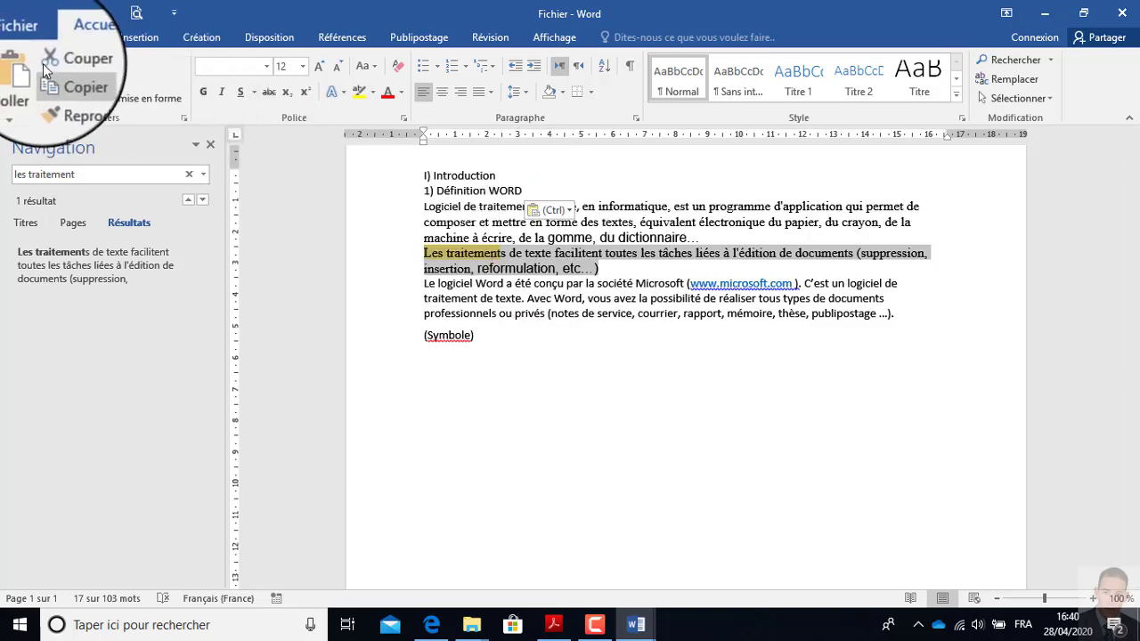
click(72, 67)
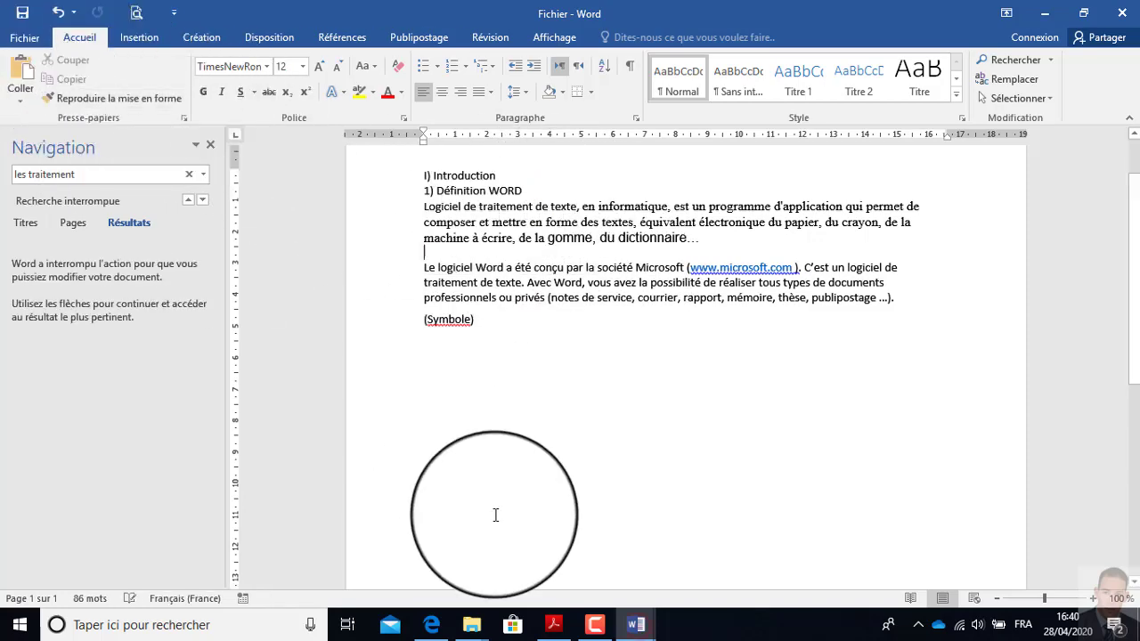
mouse_move(614, 635)
click(554, 625)
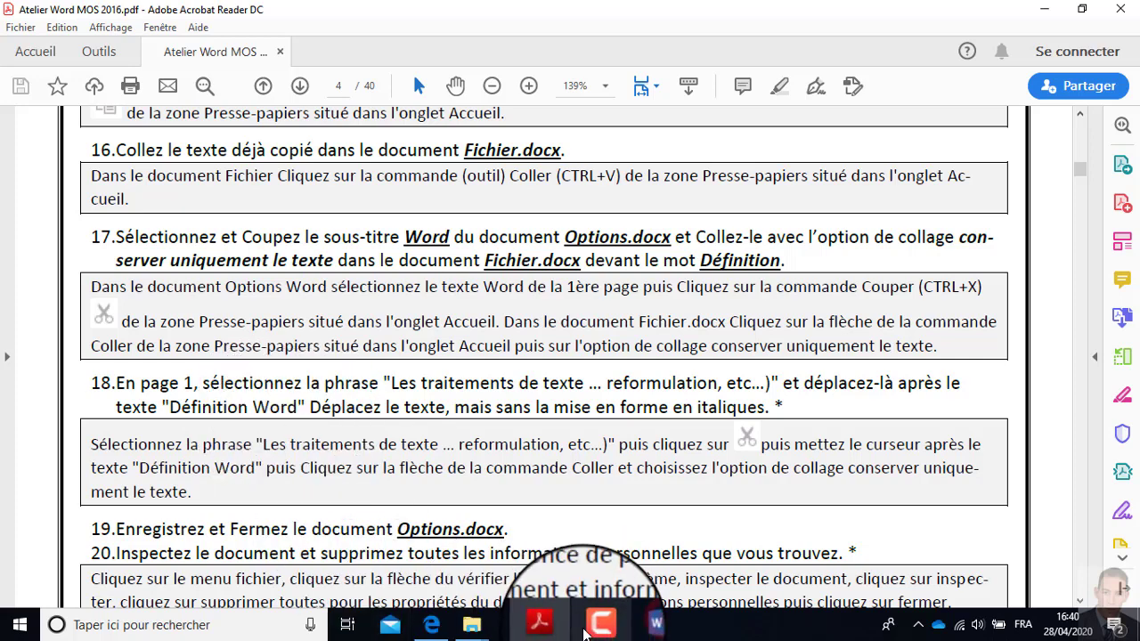
Paste the cut sentence as text only on a new line below '1) Définition Word'
mouse_move(656, 624)
click(611, 548)
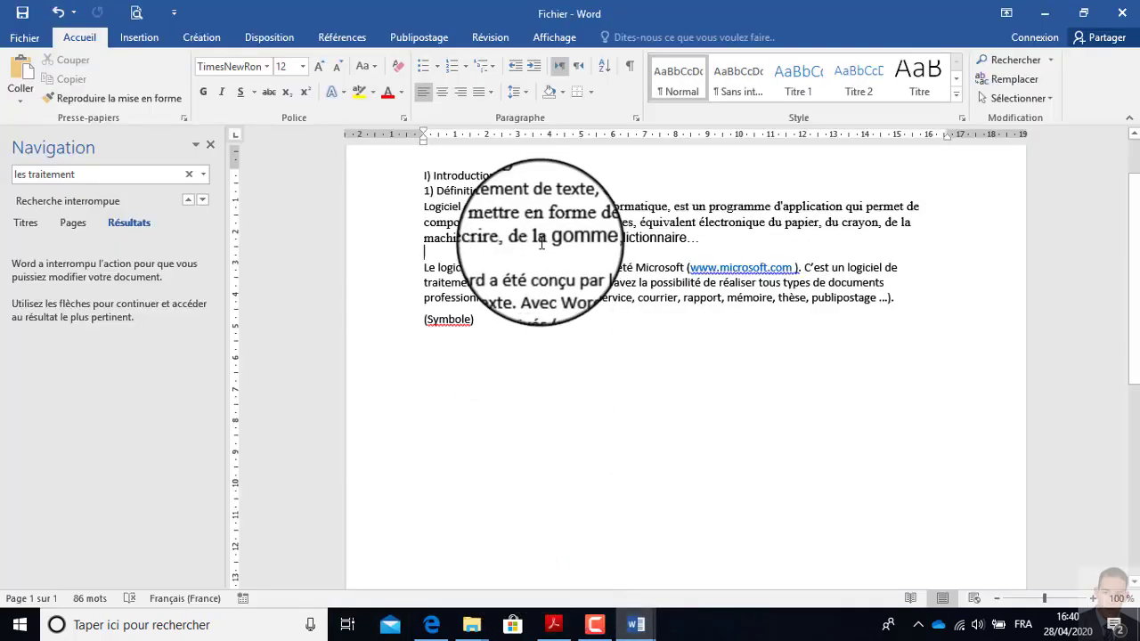
click(541, 190)
key(Return)
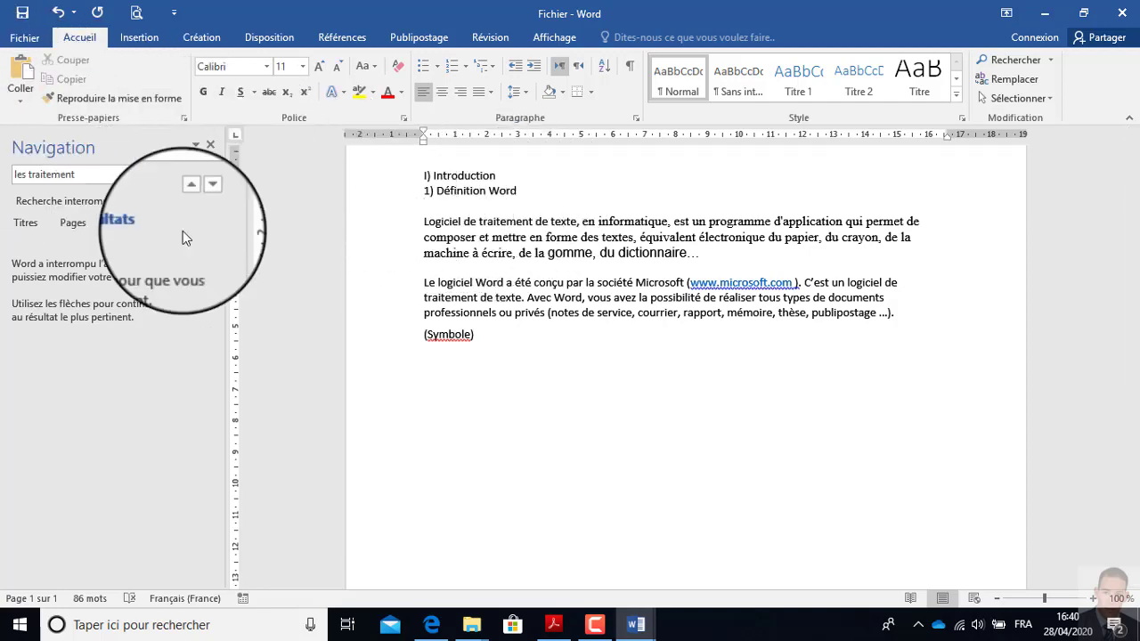
click(554, 624)
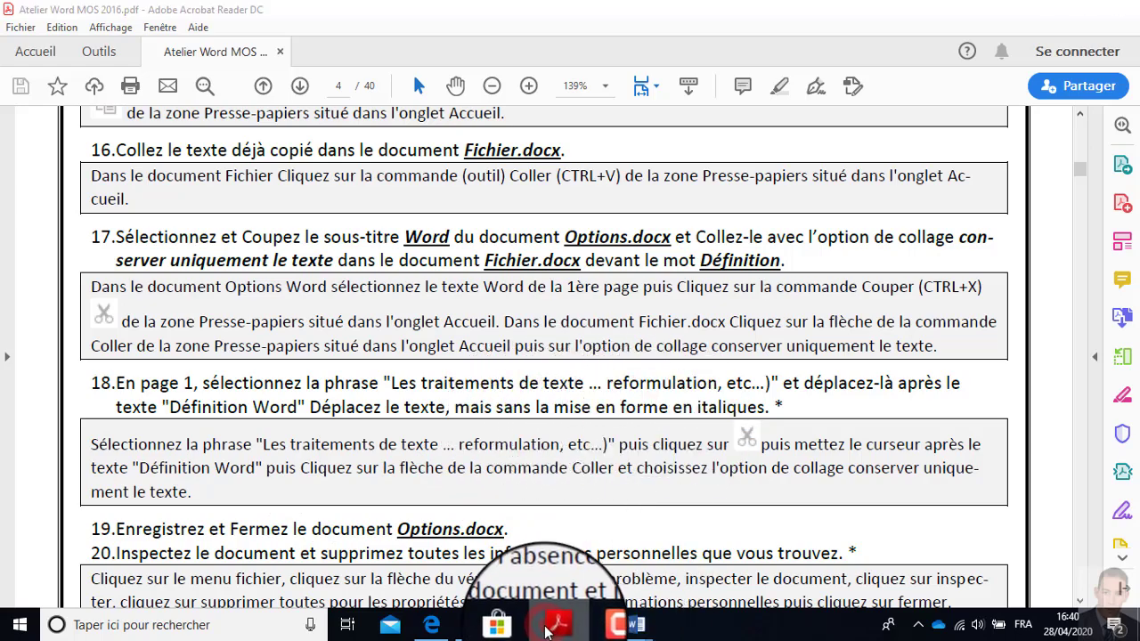
click(547, 628)
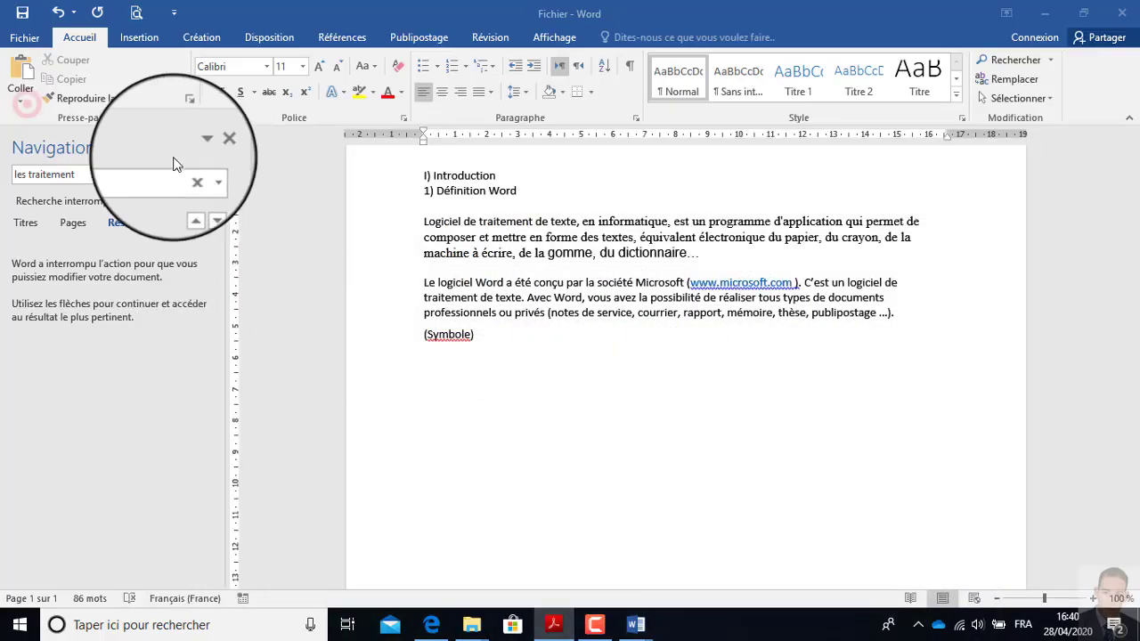
click(24, 105)
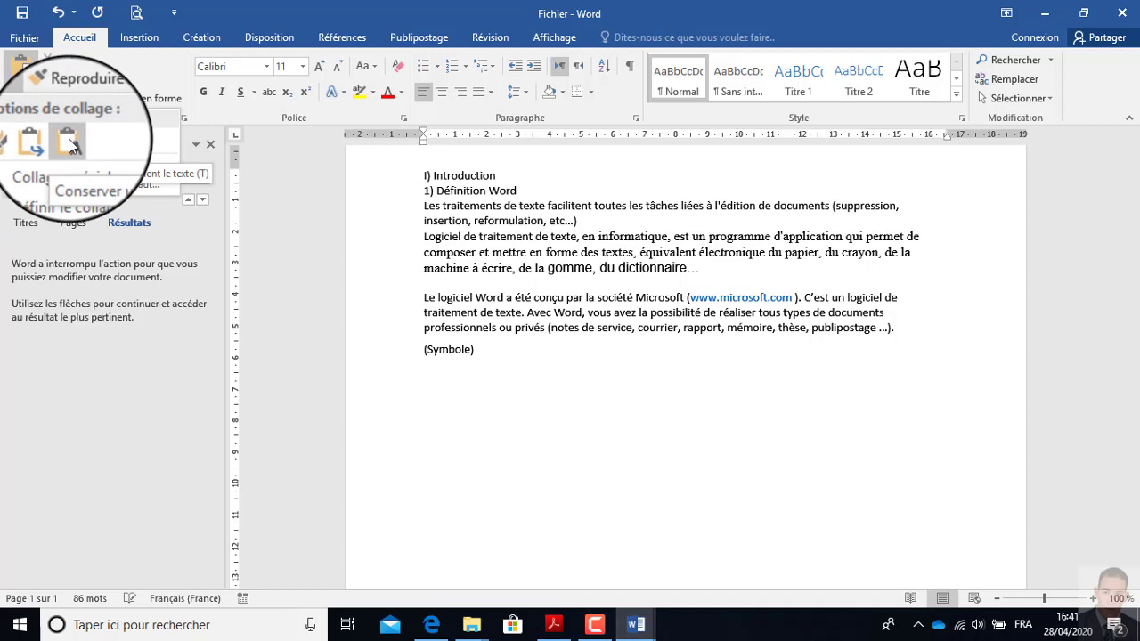
click(69, 142)
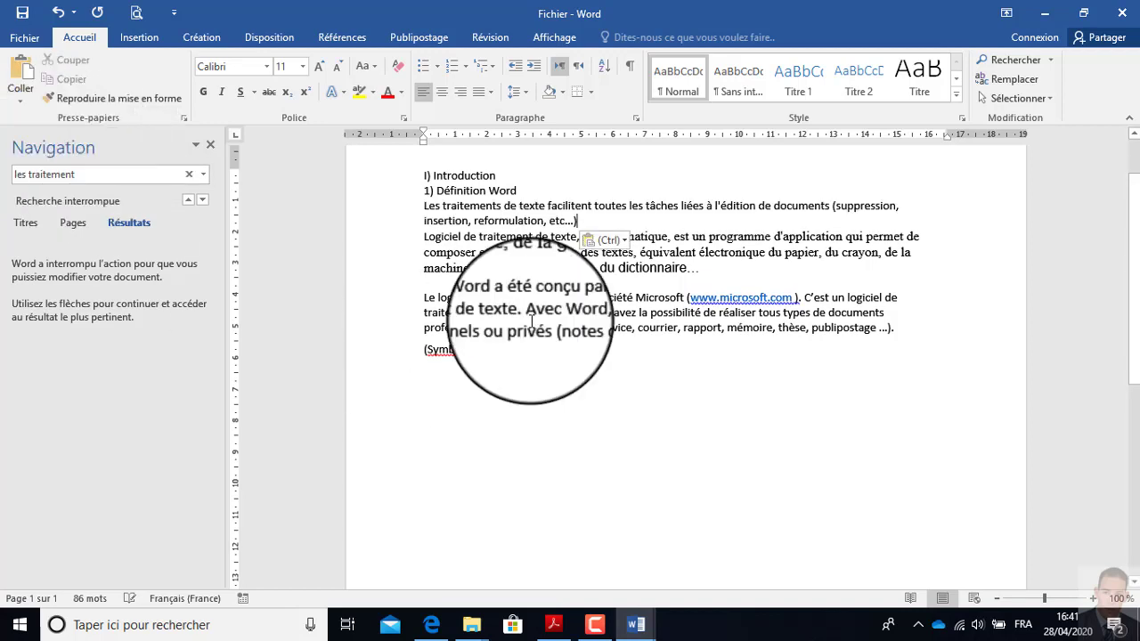
click(554, 629)
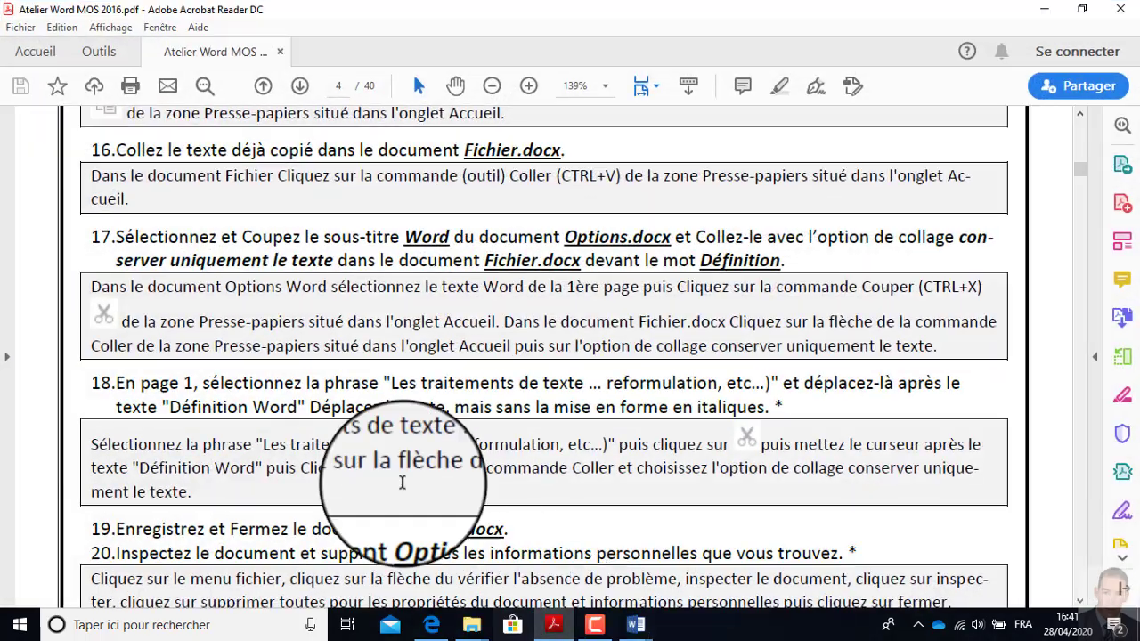
Scroll the PDF to exercise 19 and close the options Word document via Fichier > Fermer
scroll(222, 427, down, 3)
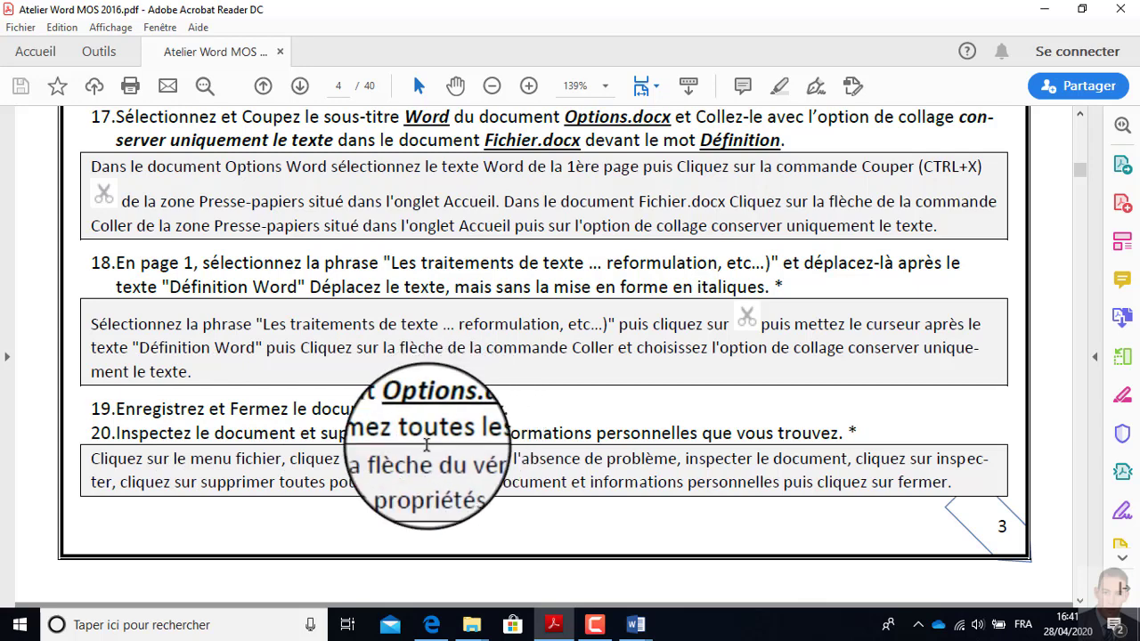
mouse_move(635, 624)
click(755, 522)
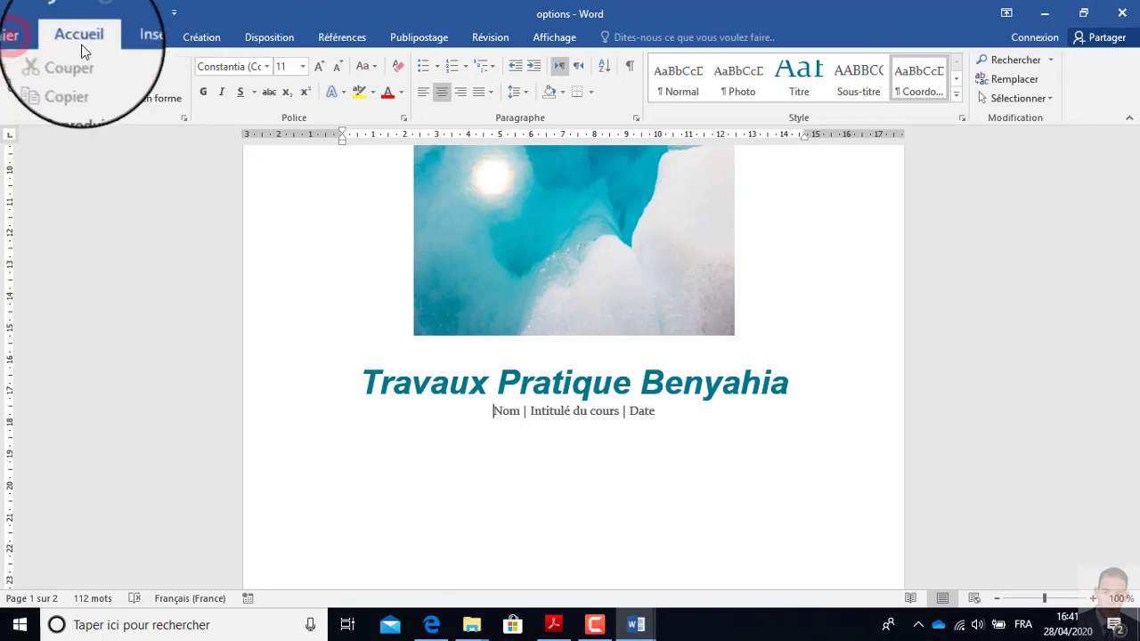
click(28, 37)
click(40, 333)
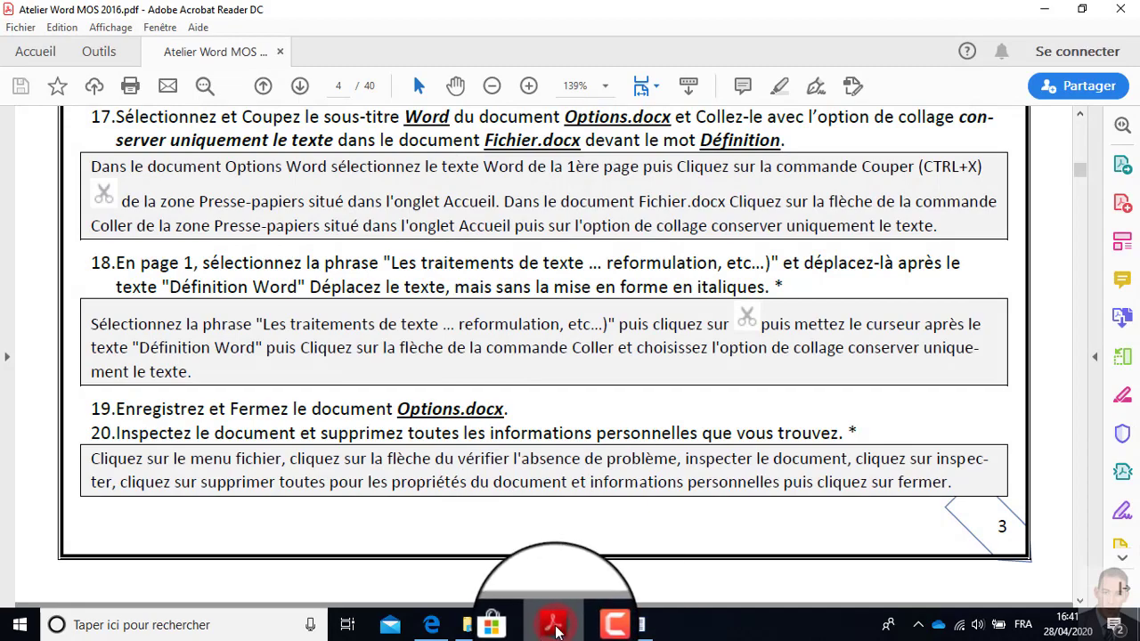
Switch between the Fichier document and the exercise PDF, ending back in Word
click(637, 623)
click(555, 627)
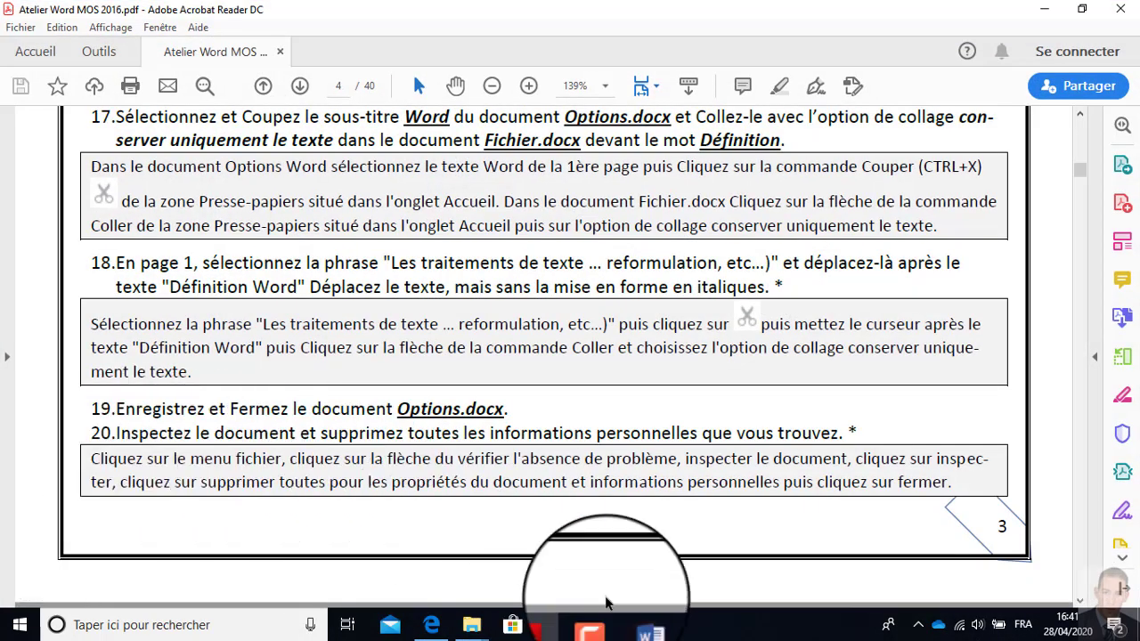
click(636, 626)
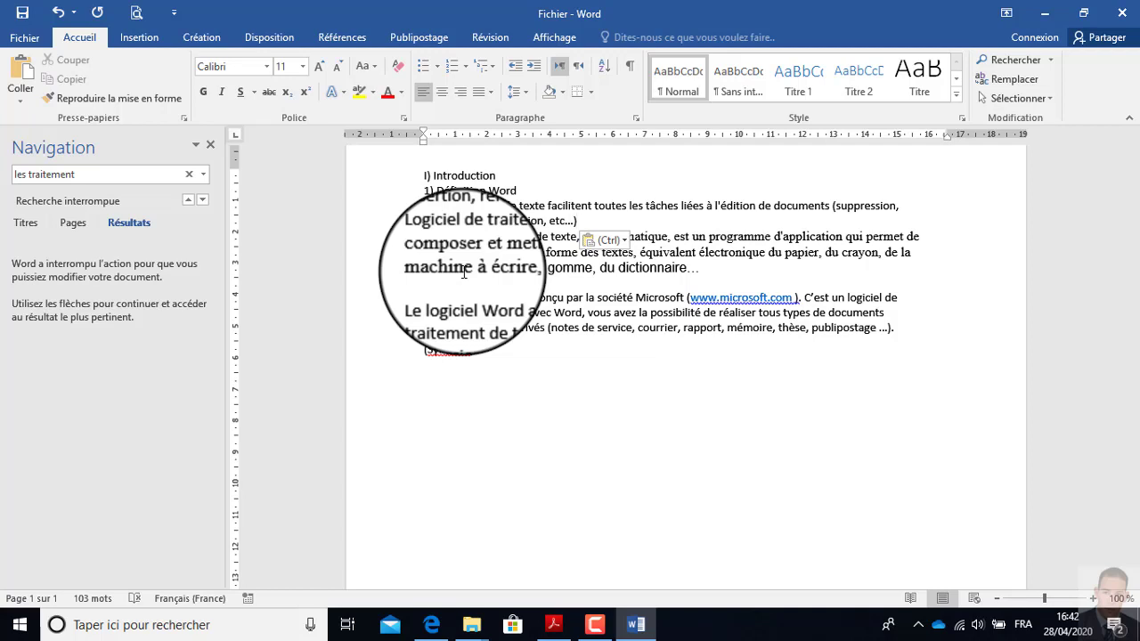
click(554, 625)
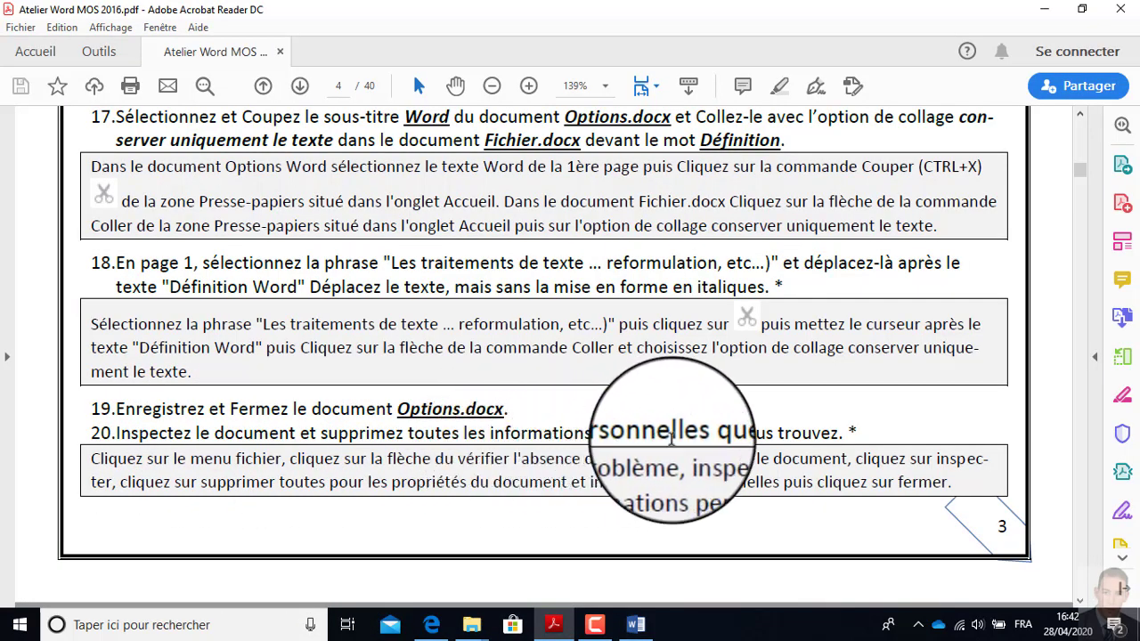
click(632, 625)
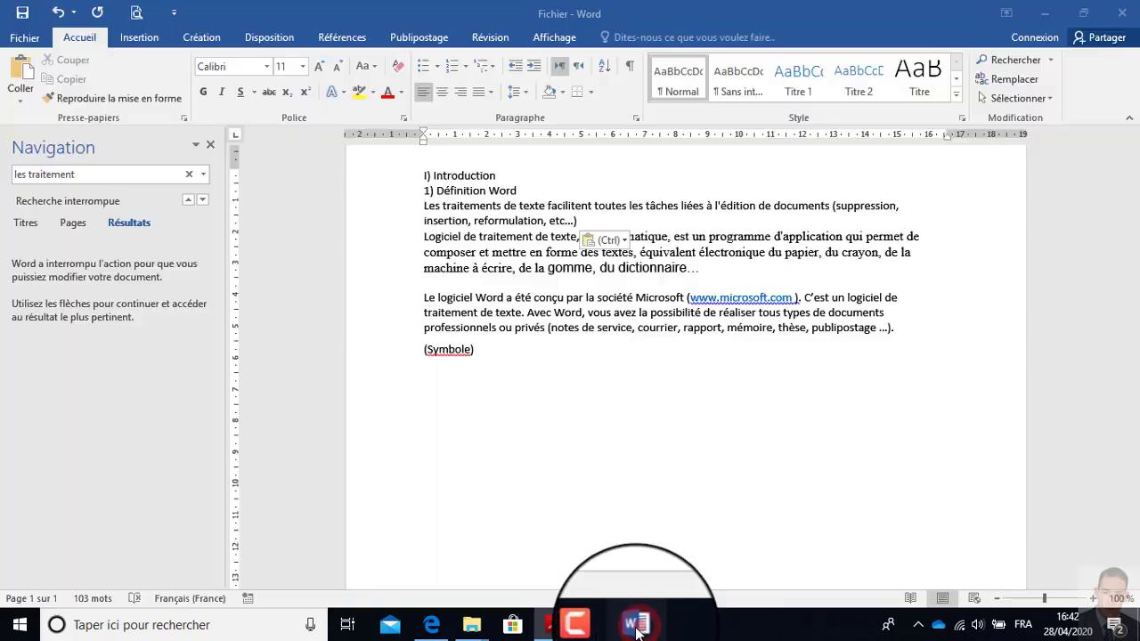
From Fichier > Informations, choose Vérifier l'absence de problèmes > Inspecter le document
click(34, 44)
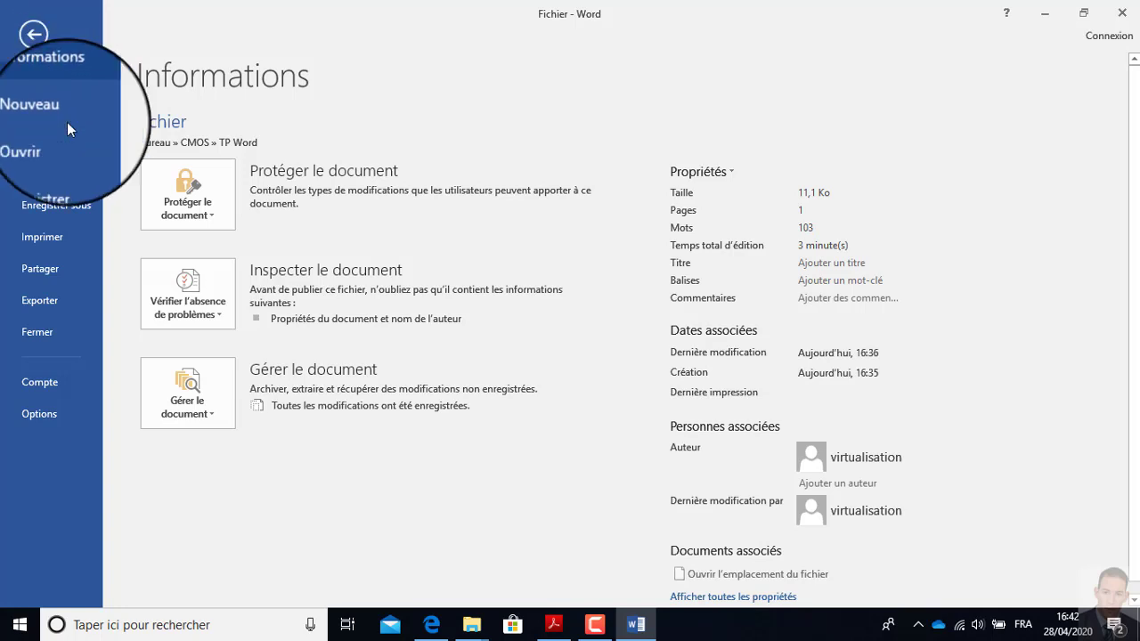
click(223, 230)
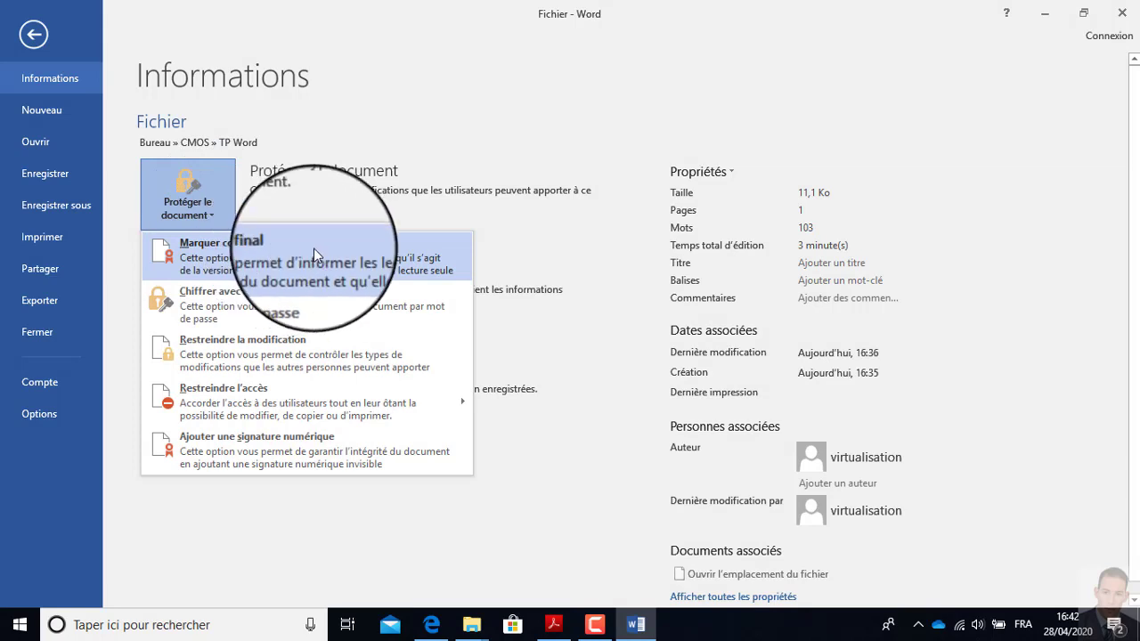
click(217, 213)
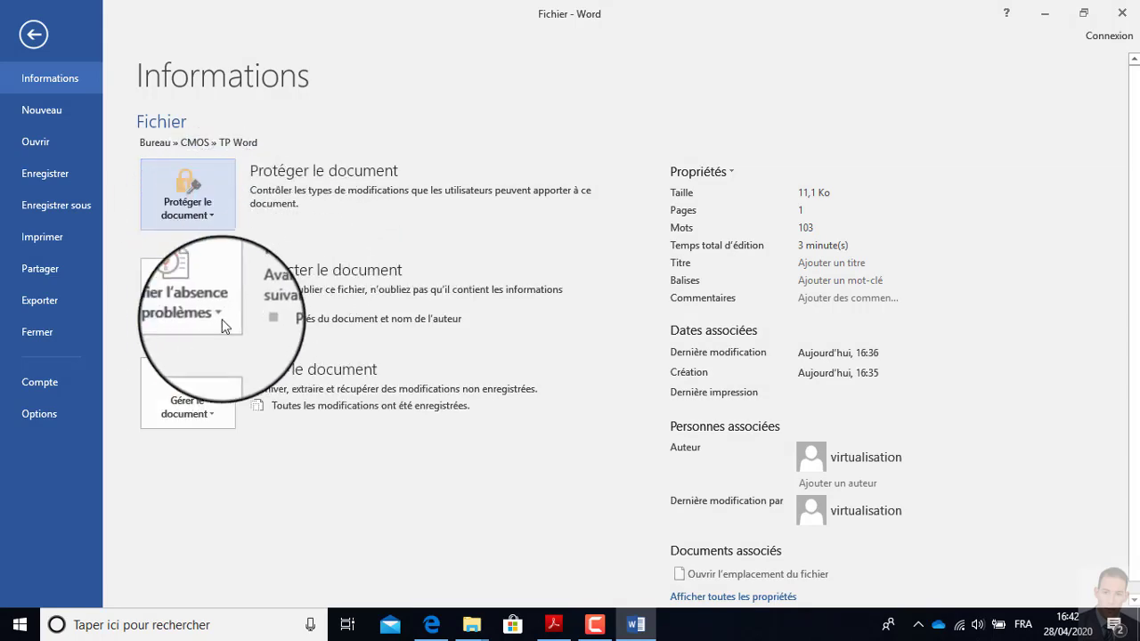
click(221, 320)
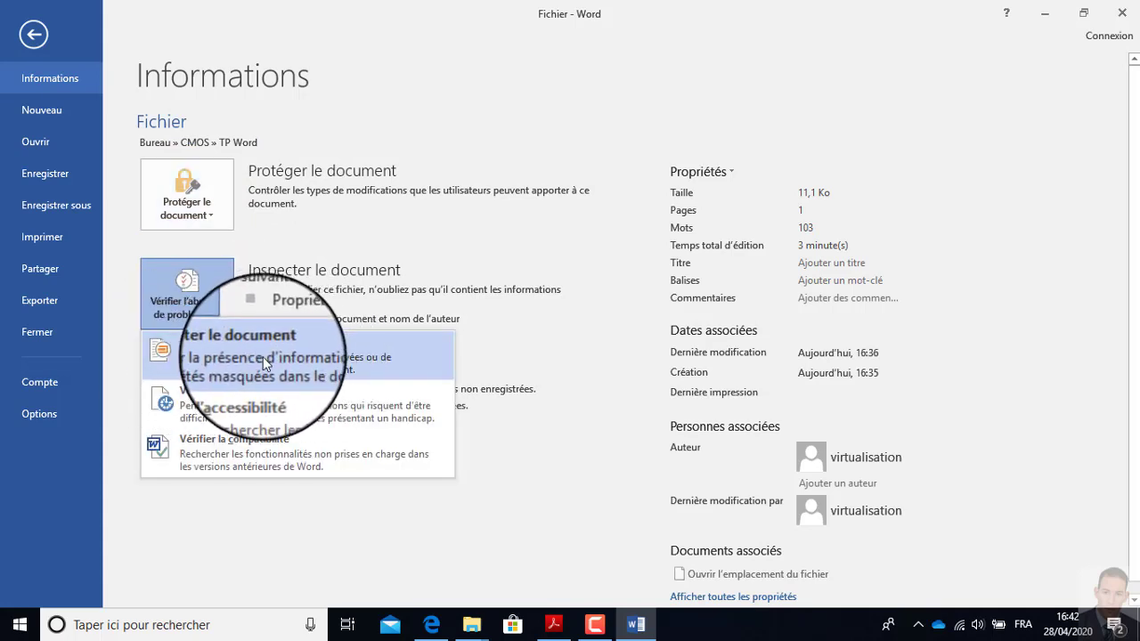
click(256, 359)
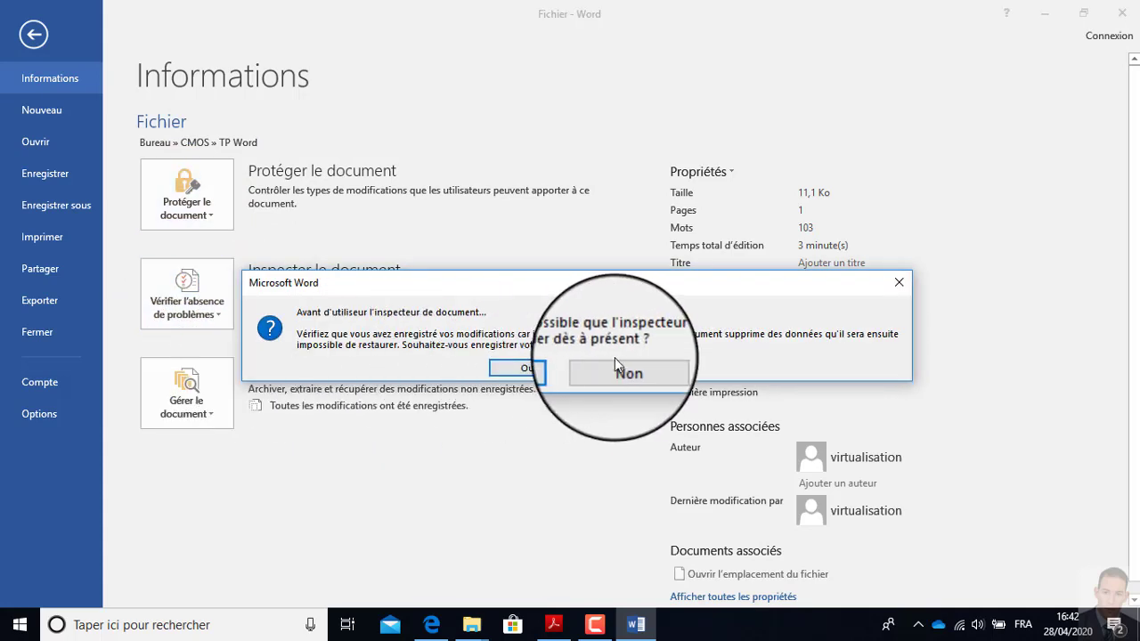
Save Fichier and run the Document Inspector, which flags document properties and author details
click(523, 369)
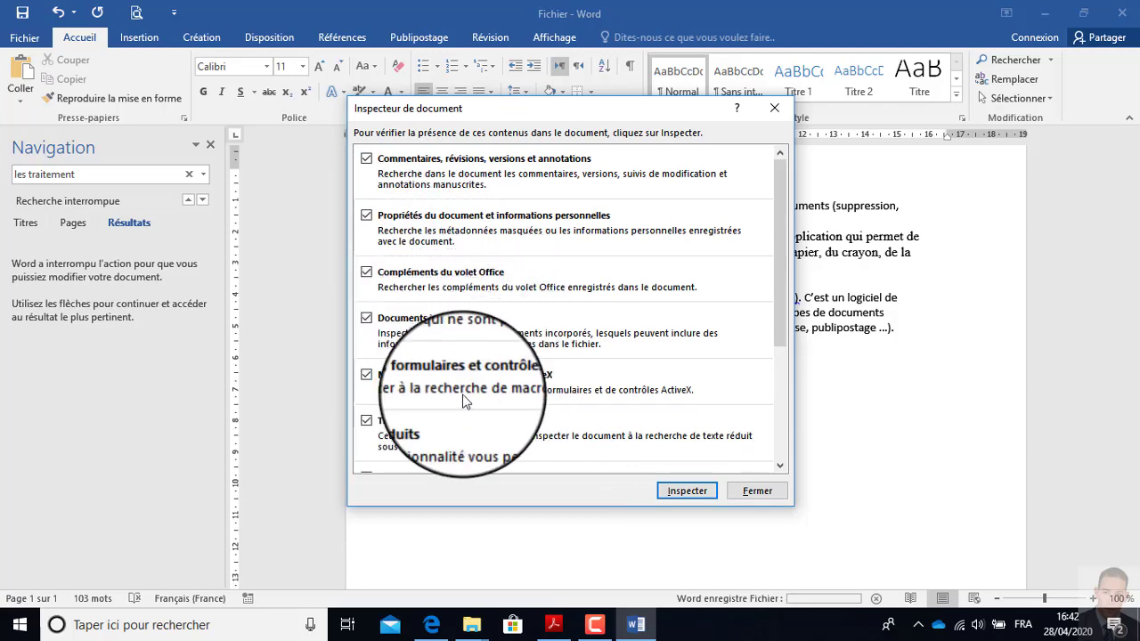
click(699, 493)
scroll(557, 266, down, 1)
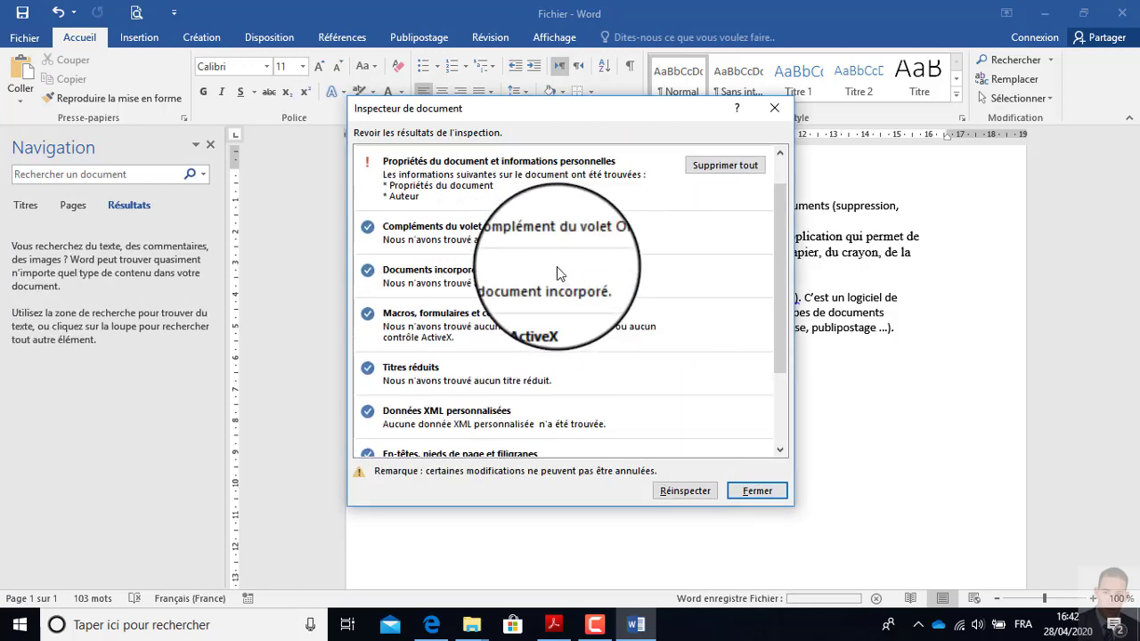
scroll(557, 266, up, 1)
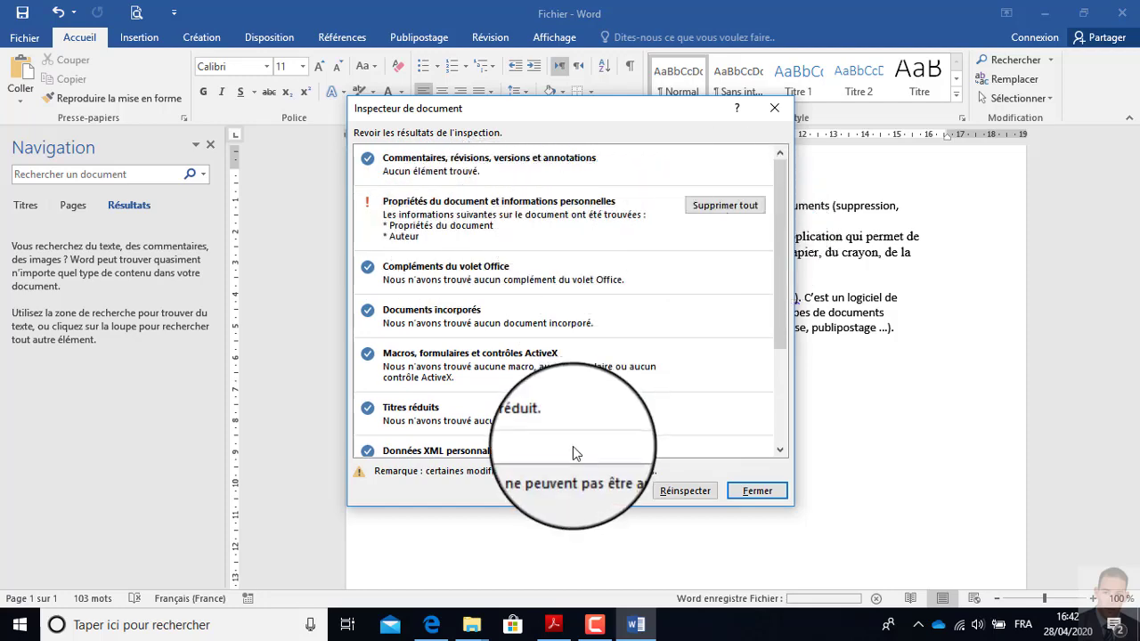
scroll(559, 324, down, 2)
scroll(560, 337, up, 2)
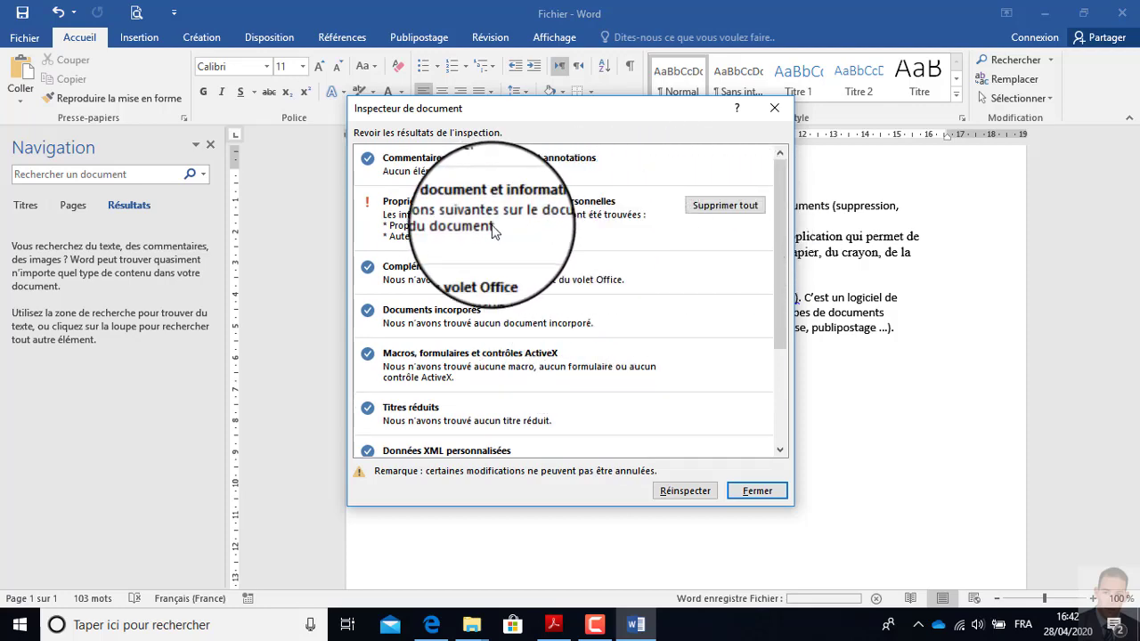
click(553, 625)
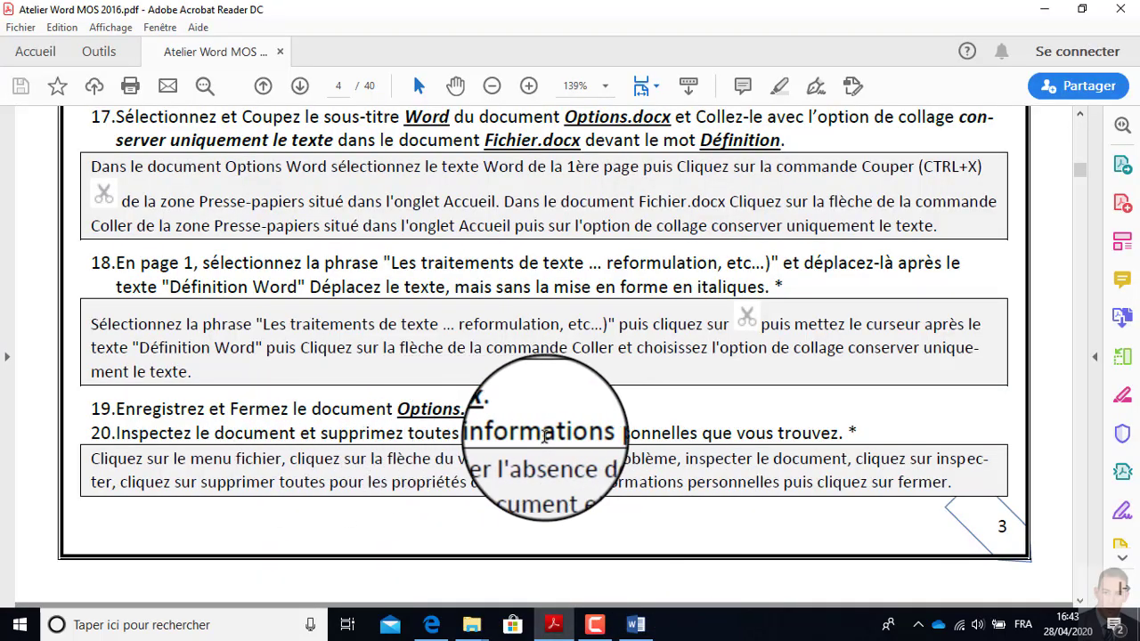
click(636, 625)
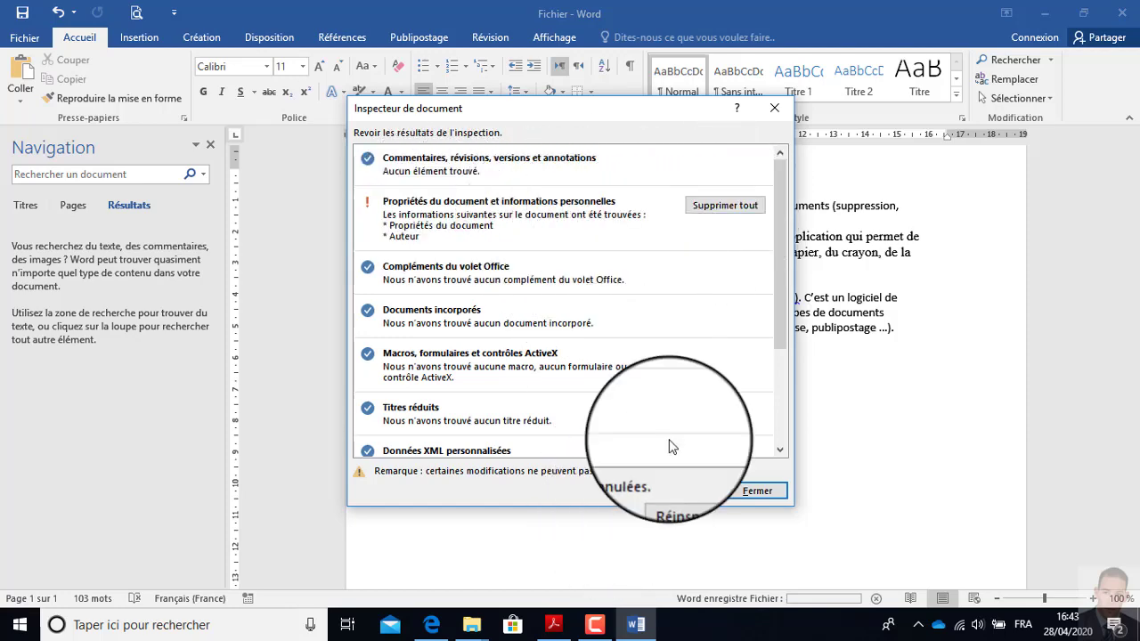
Apply Supprimer tout, reinspect to confirm nothing remains, and close the Document Inspector
click(723, 217)
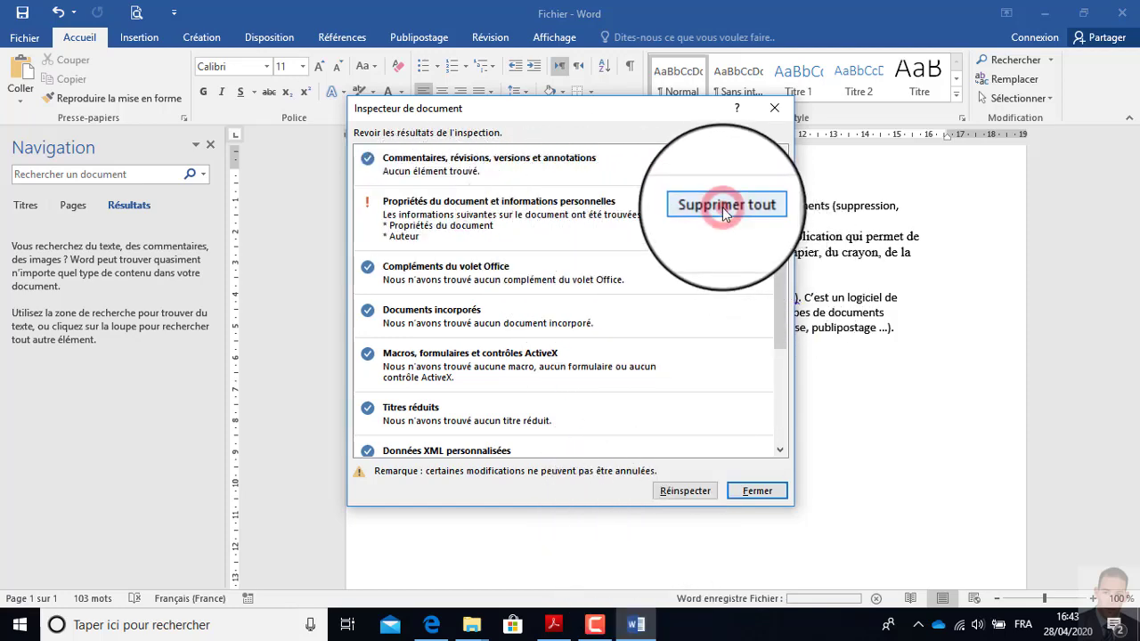
click(694, 492)
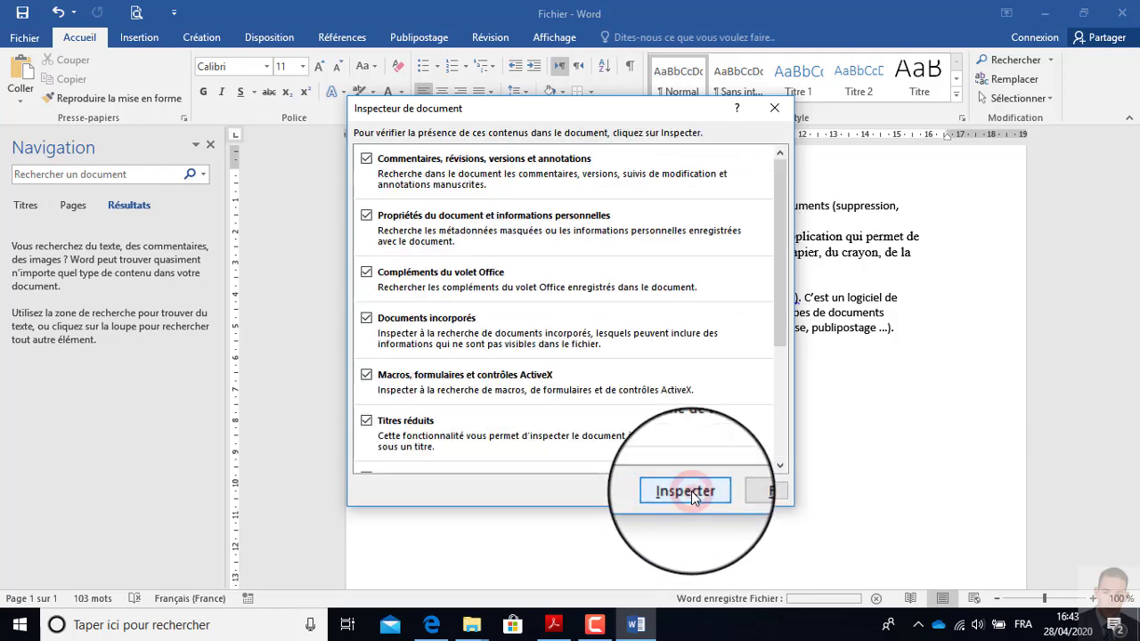
click(694, 494)
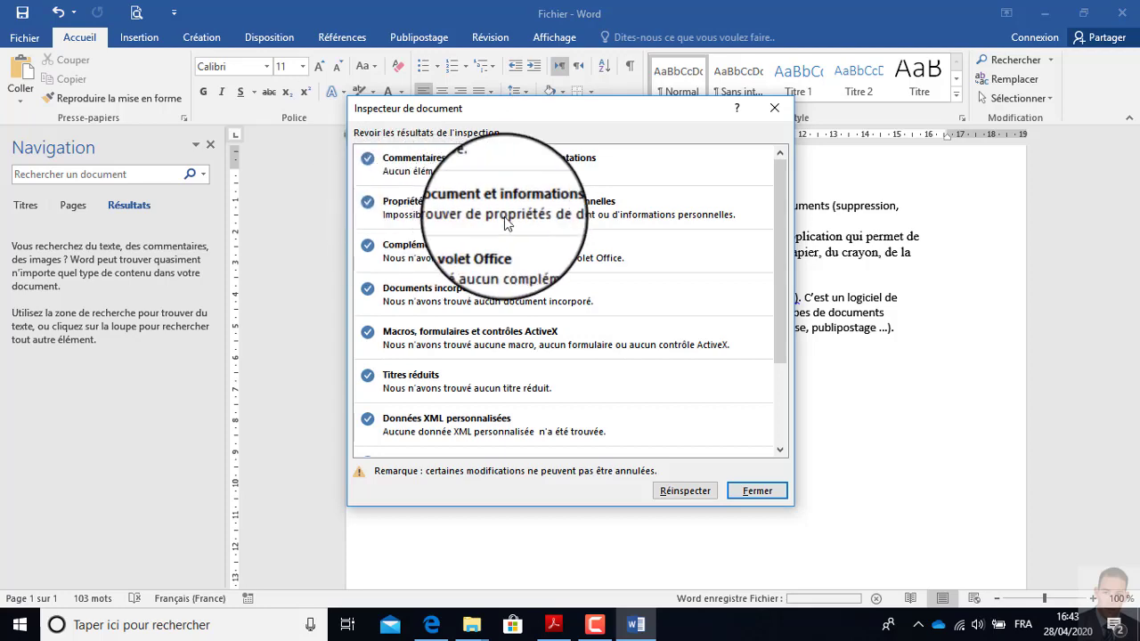
click(758, 491)
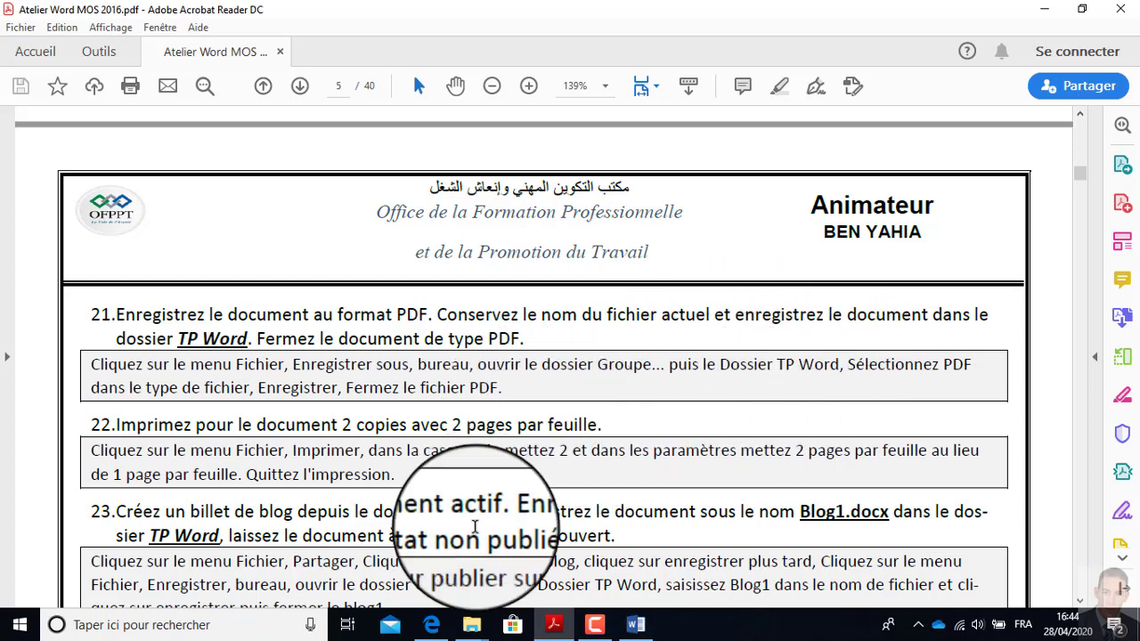
Start a Save As to the Bureau, check the file types, then cancel back to the document
click(636, 624)
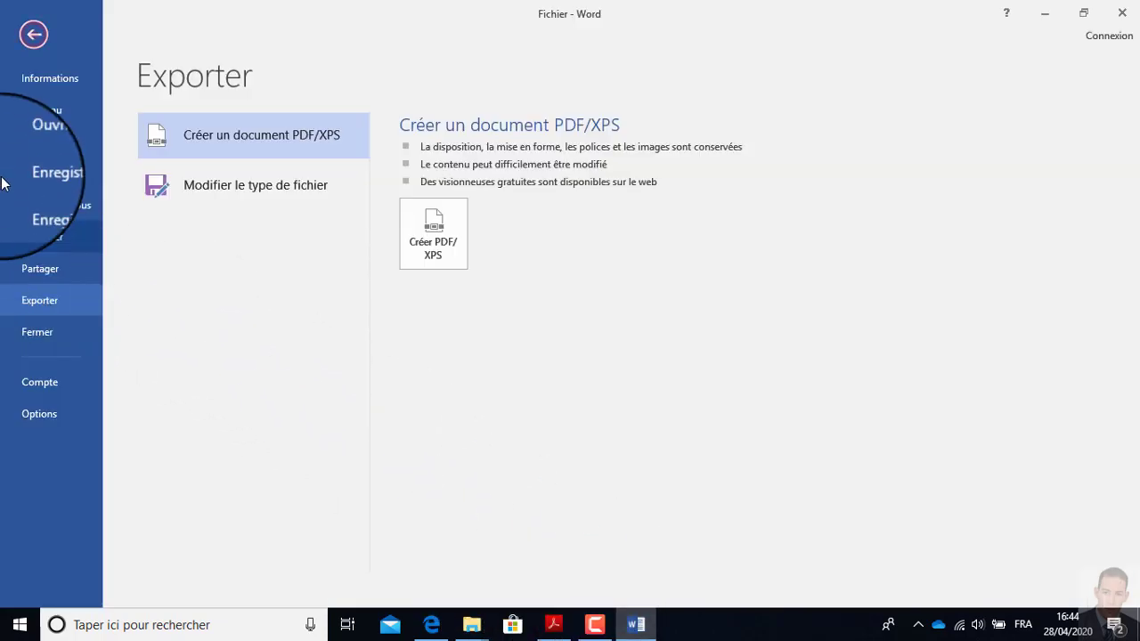
click(34, 37)
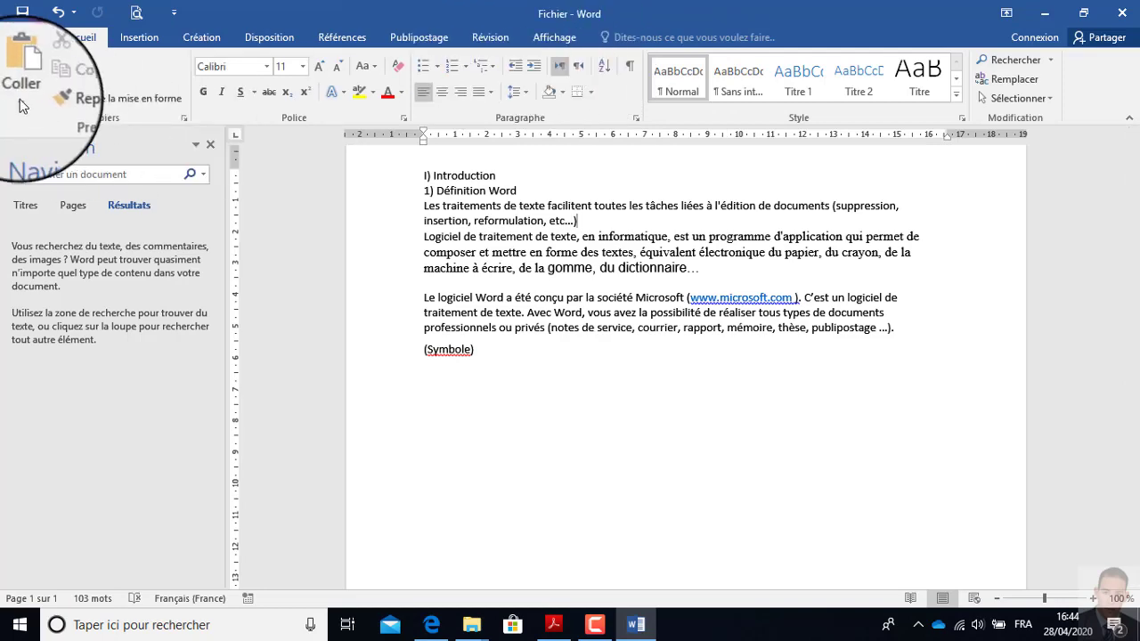
click(32, 39)
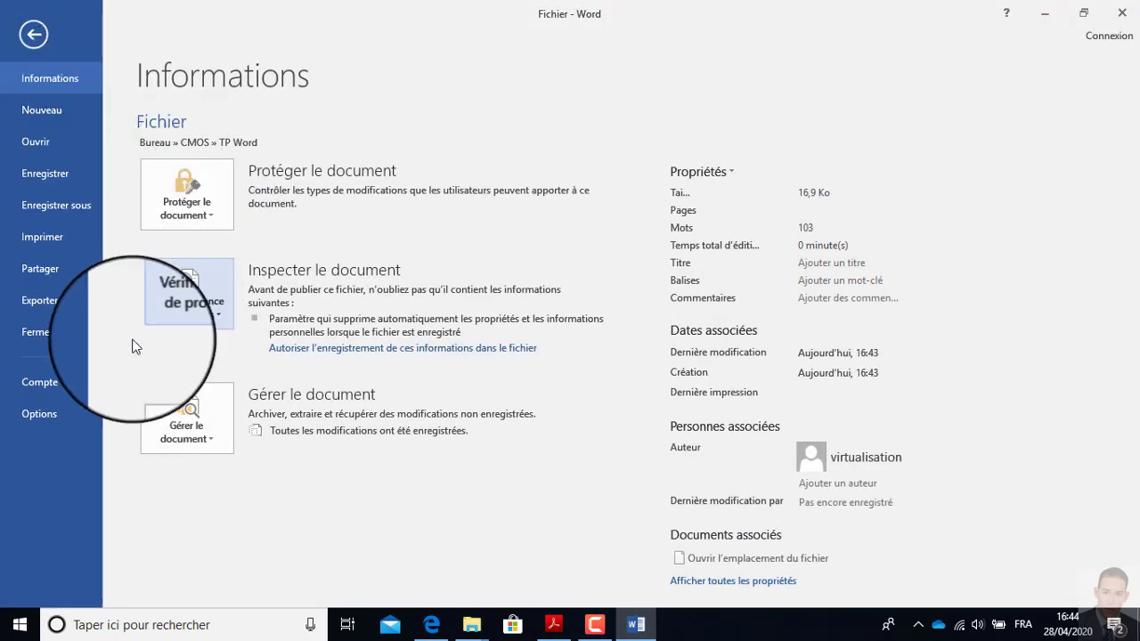
click(71, 212)
click(463, 318)
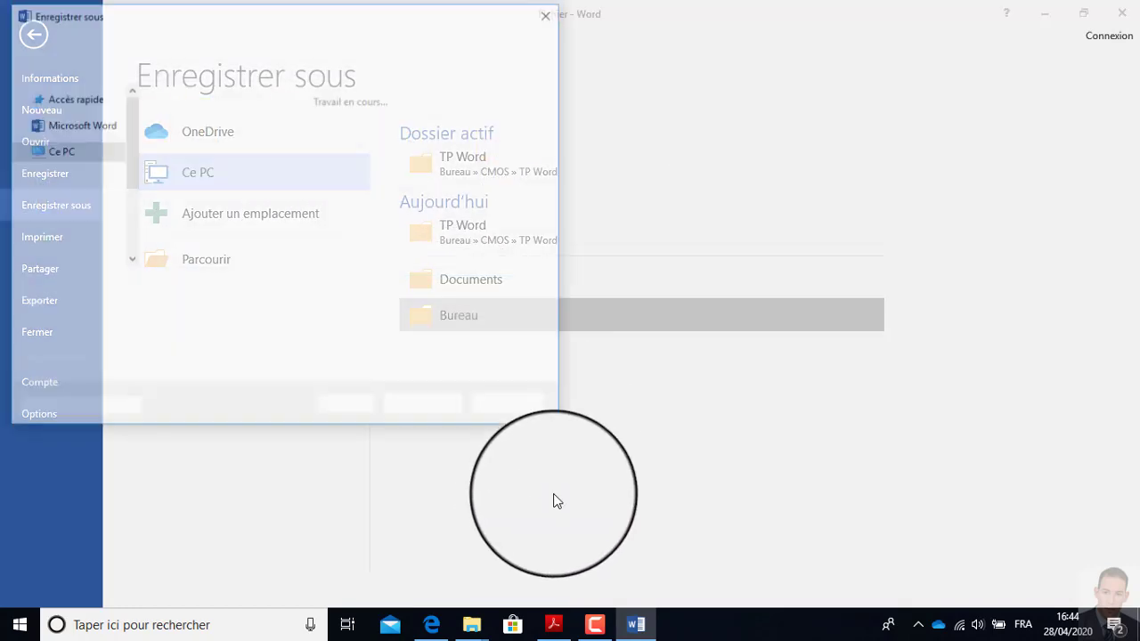
click(151, 306)
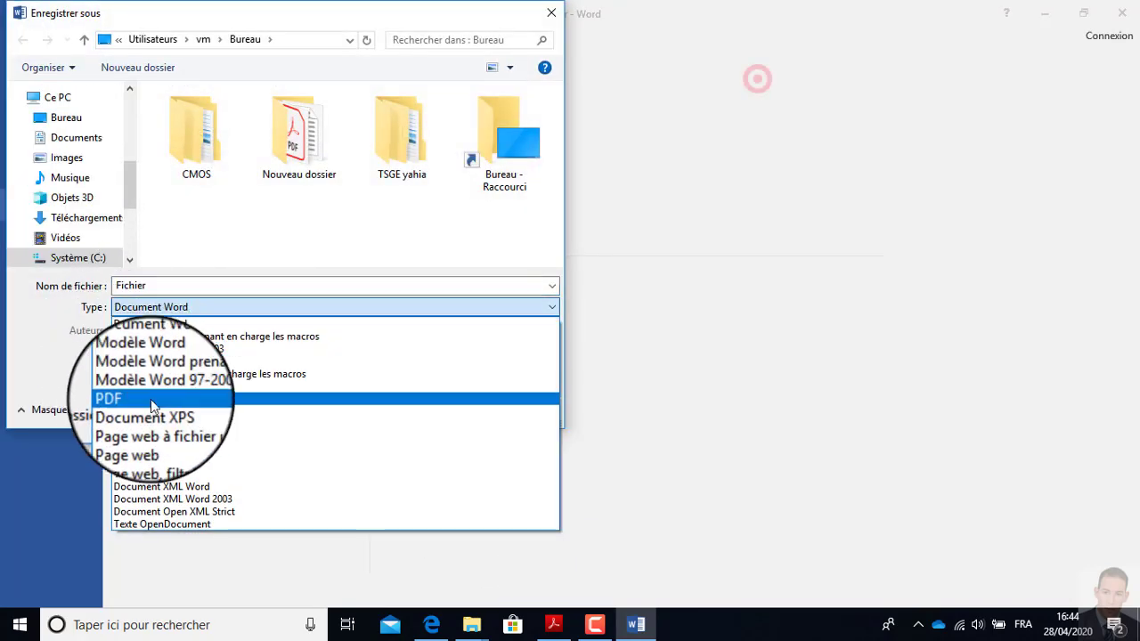
click(762, 79)
click(509, 419)
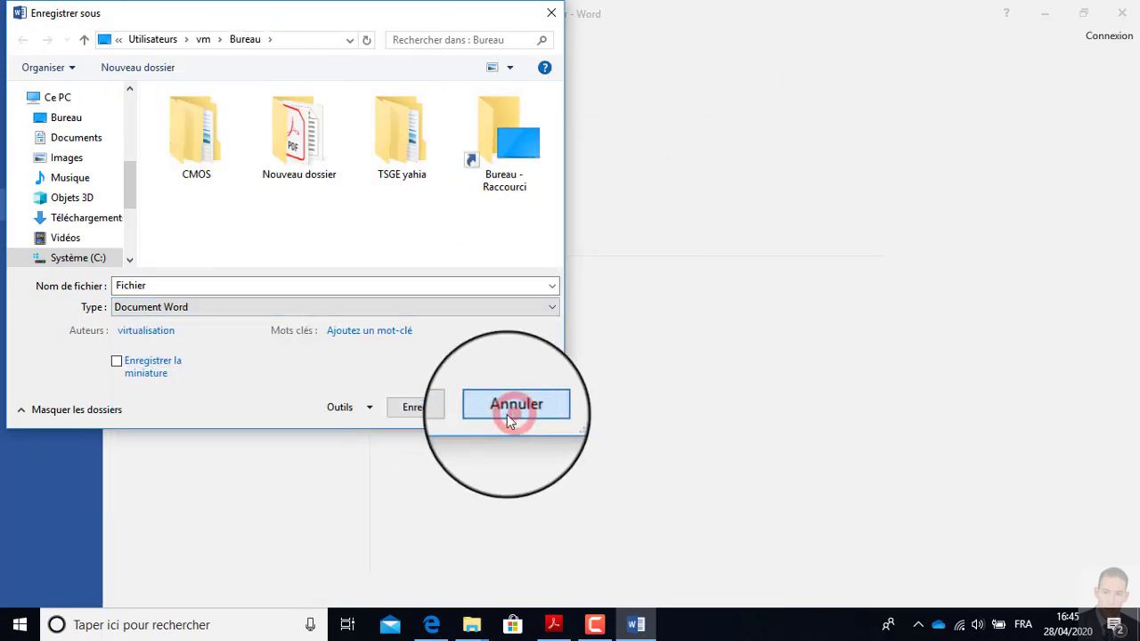
click(25, 23)
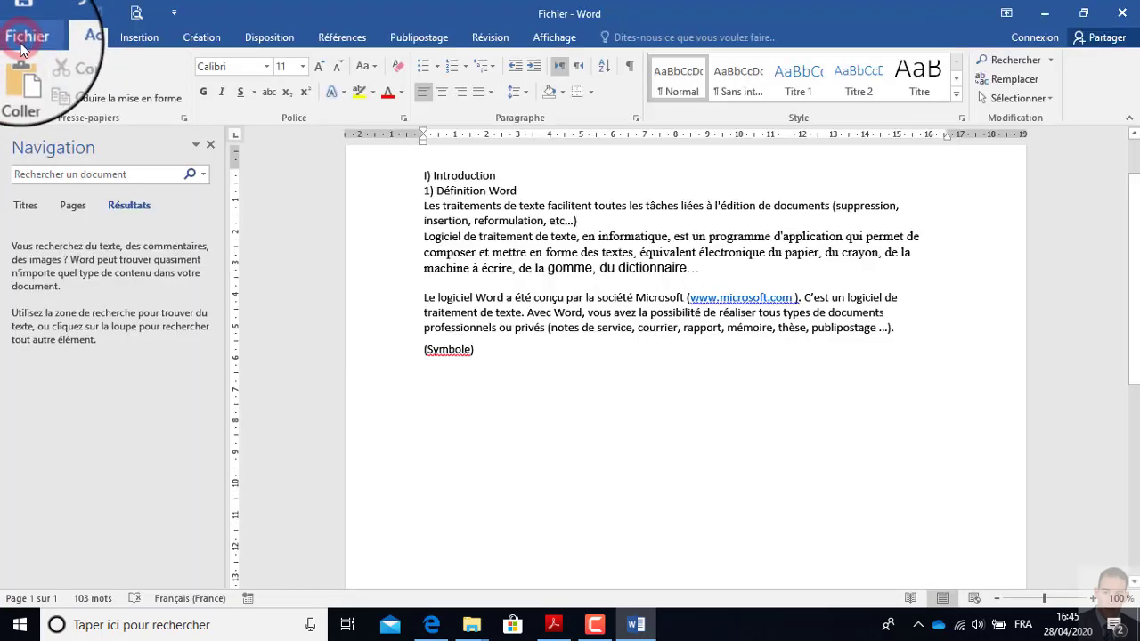
Try Exporter > Créer PDF/XPS, then cancel the publish dialog
click(24, 42)
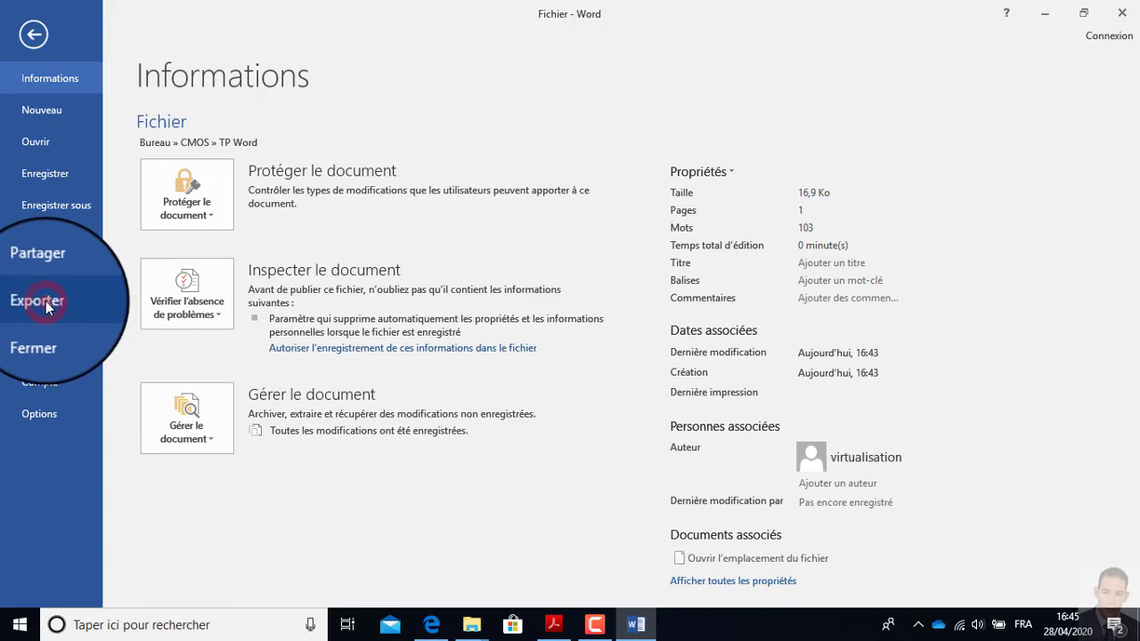
click(46, 303)
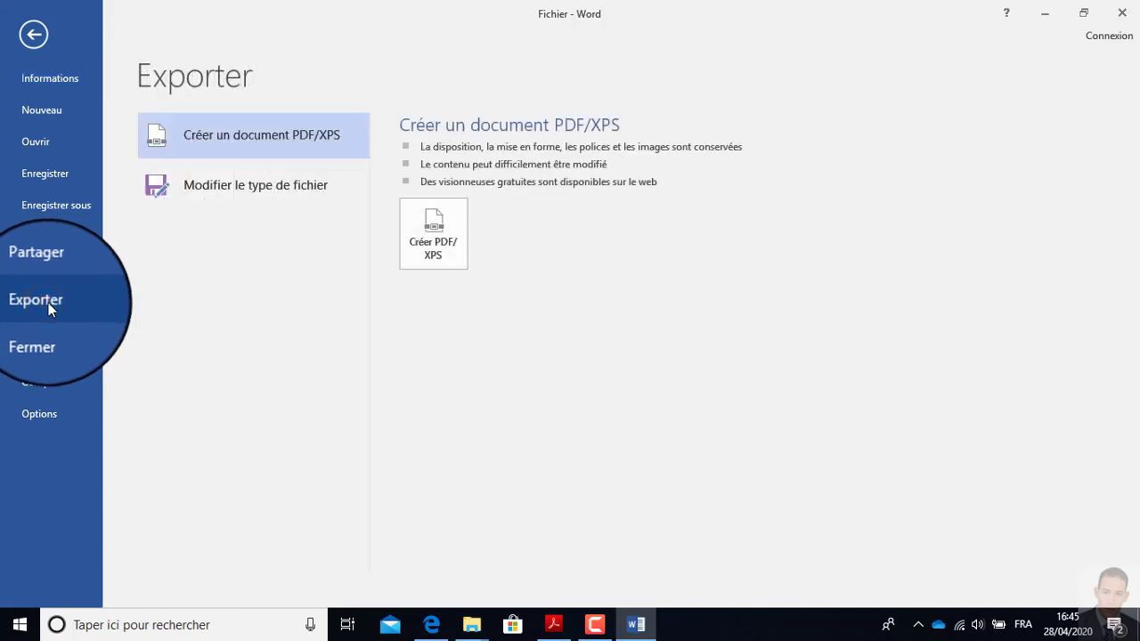
click(441, 256)
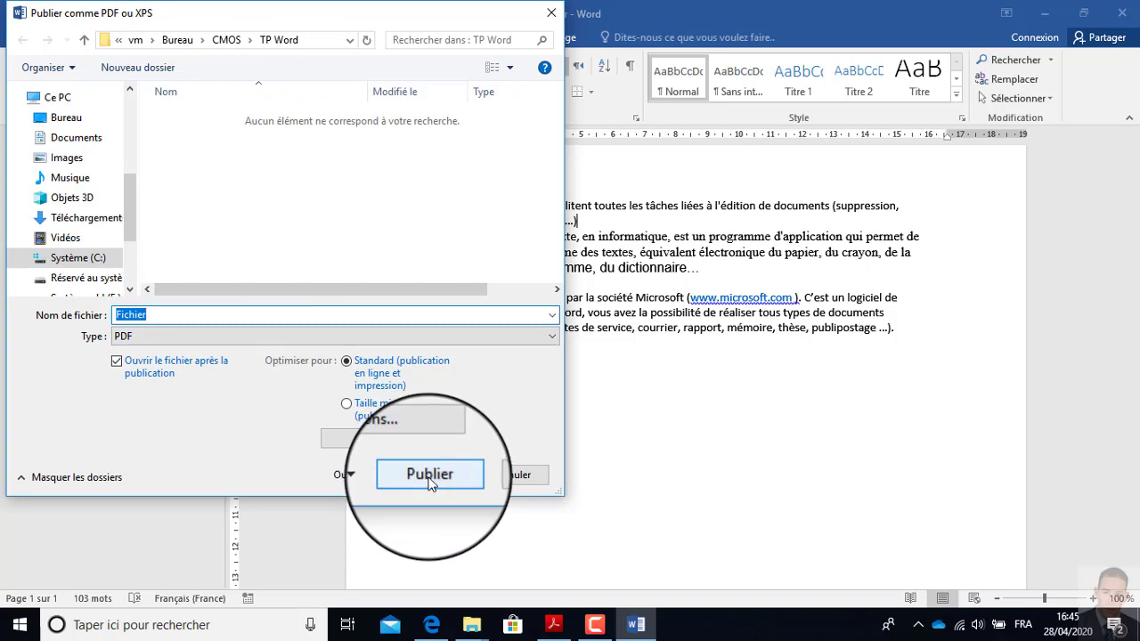
click(501, 475)
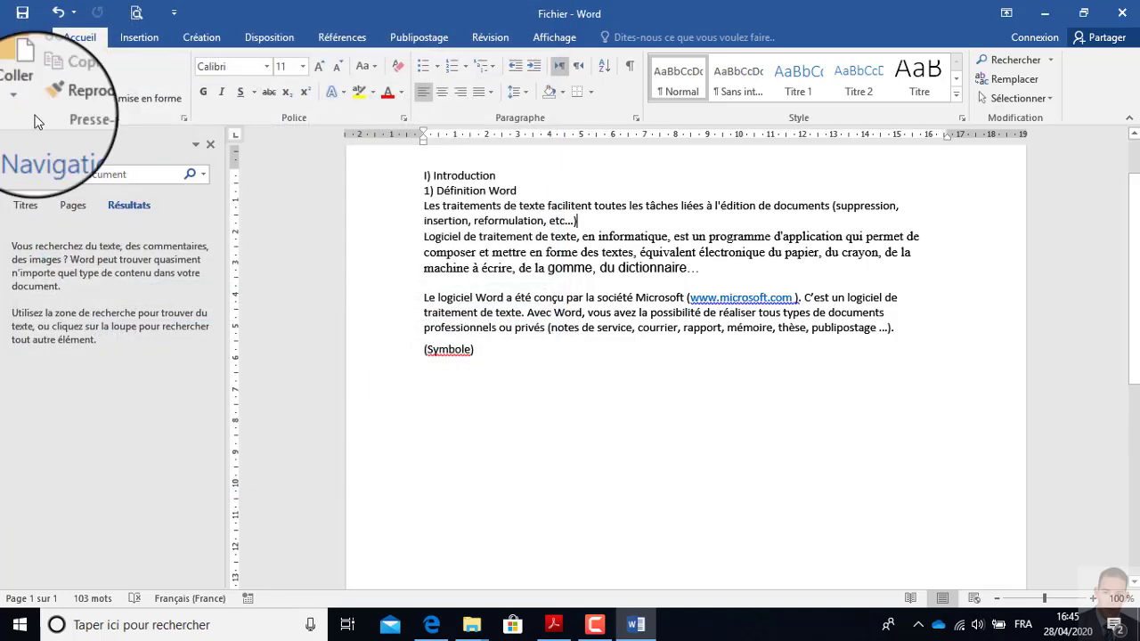
Save Fichier as PDF in the TP Word folder under the same name
click(15, 42)
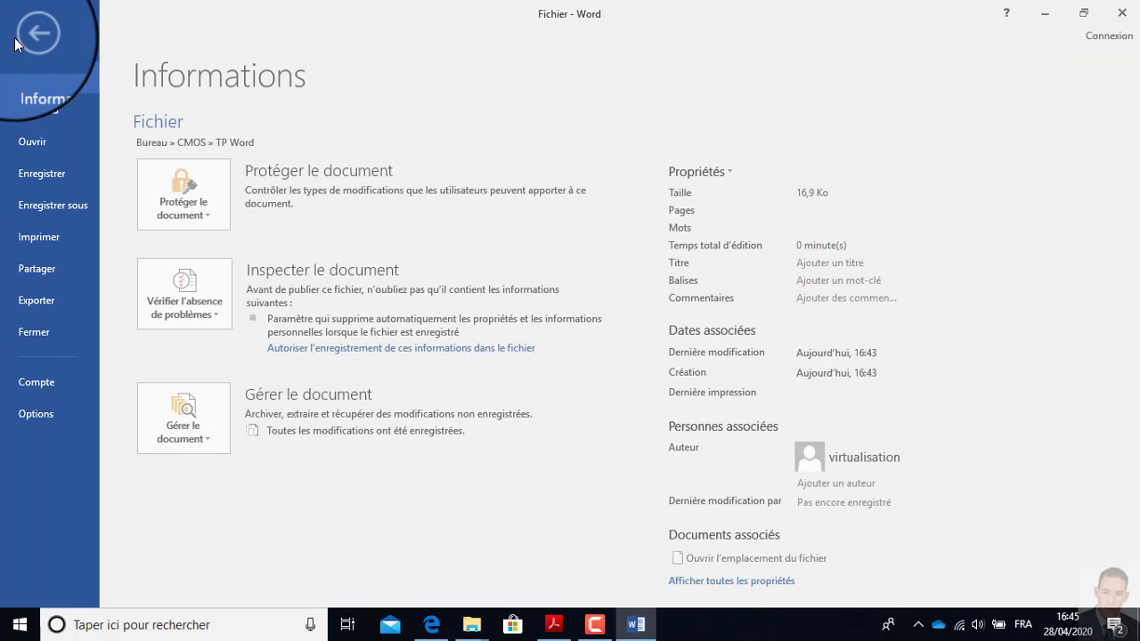
click(55, 205)
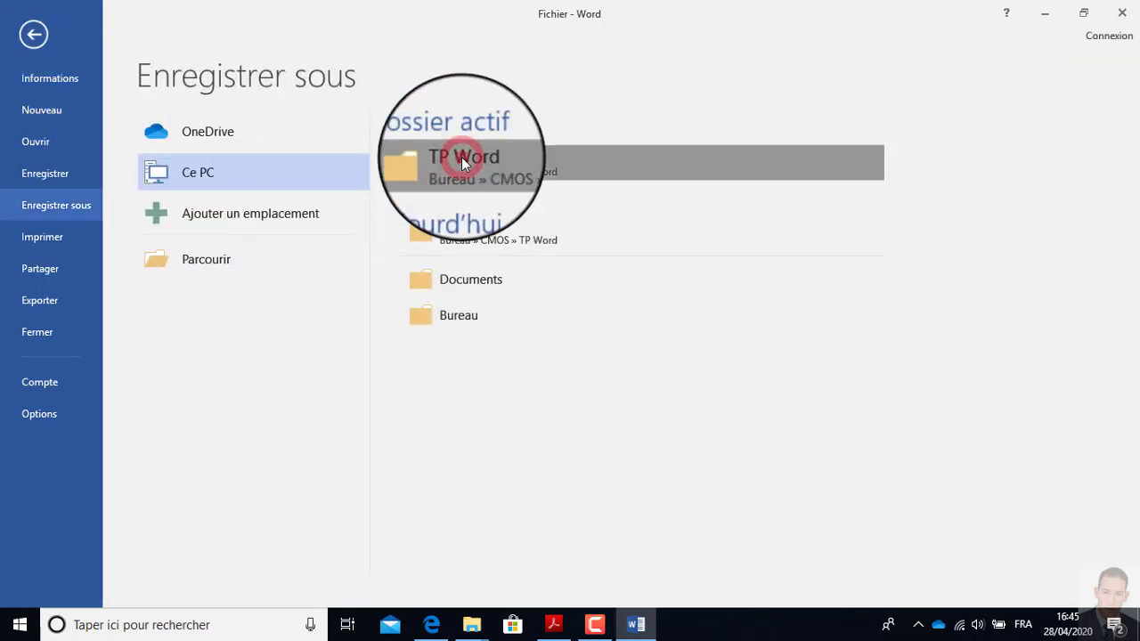
click(462, 157)
click(204, 308)
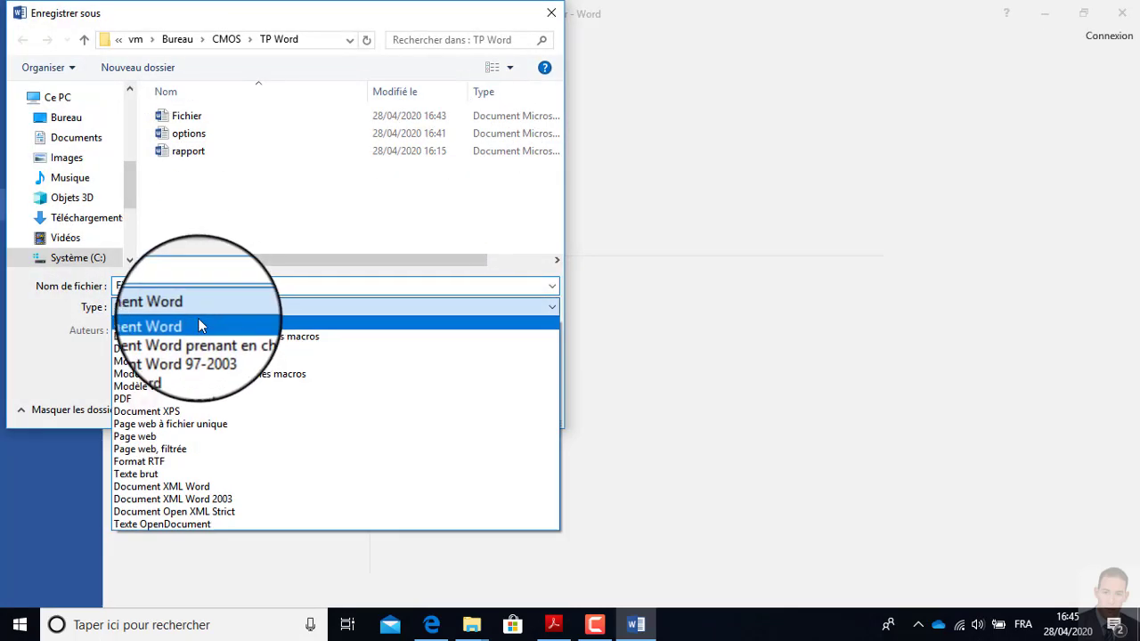
click(144, 401)
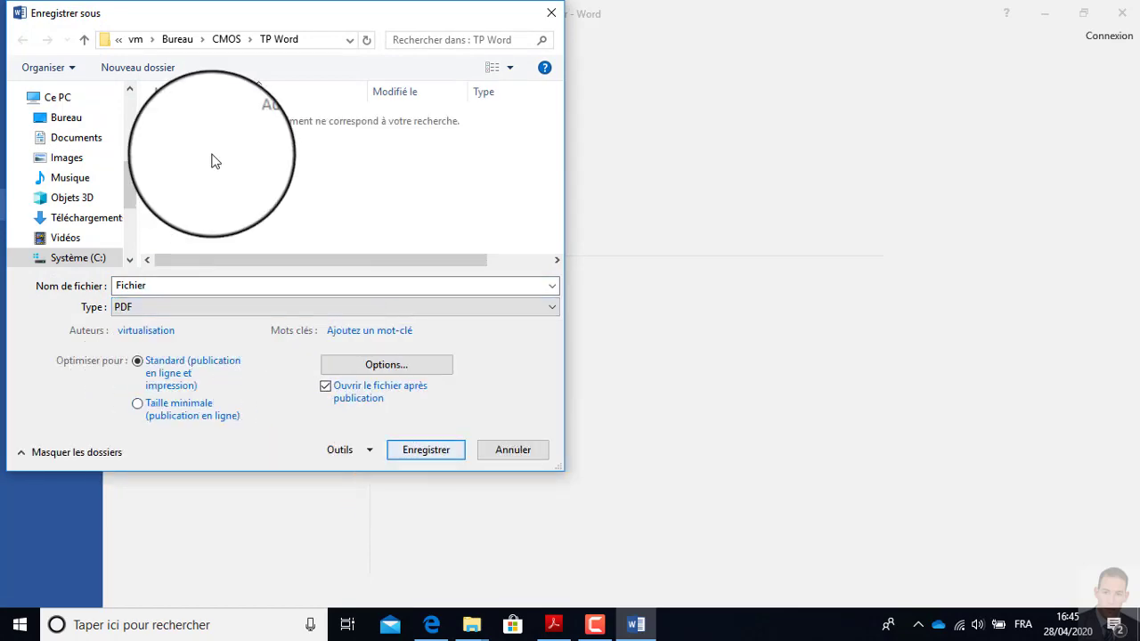
click(432, 450)
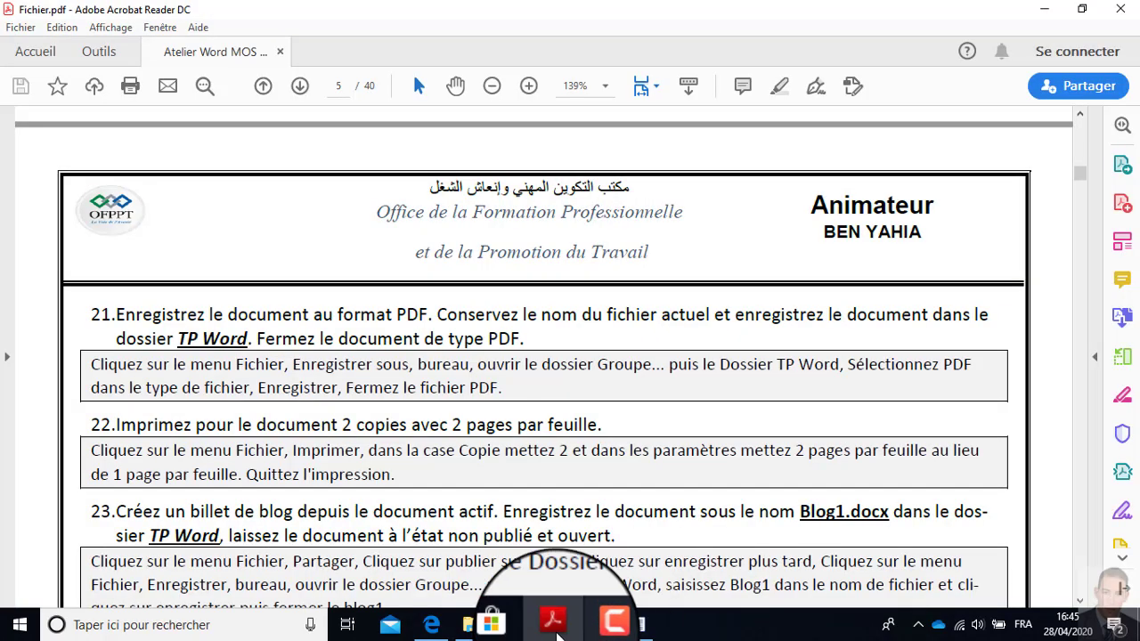
Close the Fichier.pdf tab in Acrobat Reader and switch back to Word
mouse_move(558, 630)
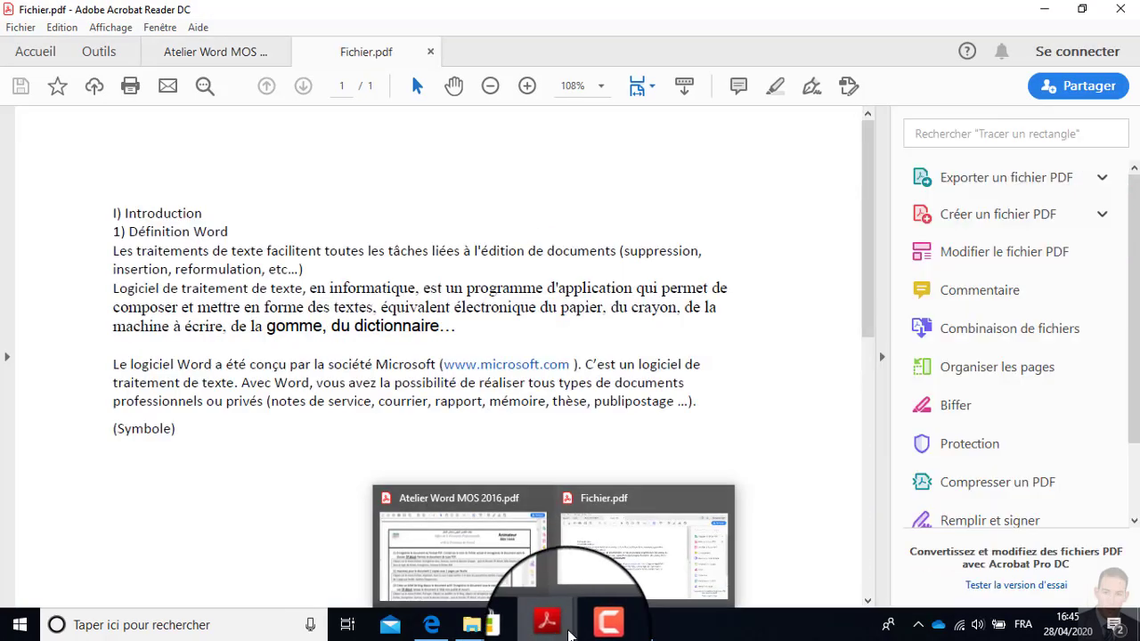
click(1122, 11)
click(594, 338)
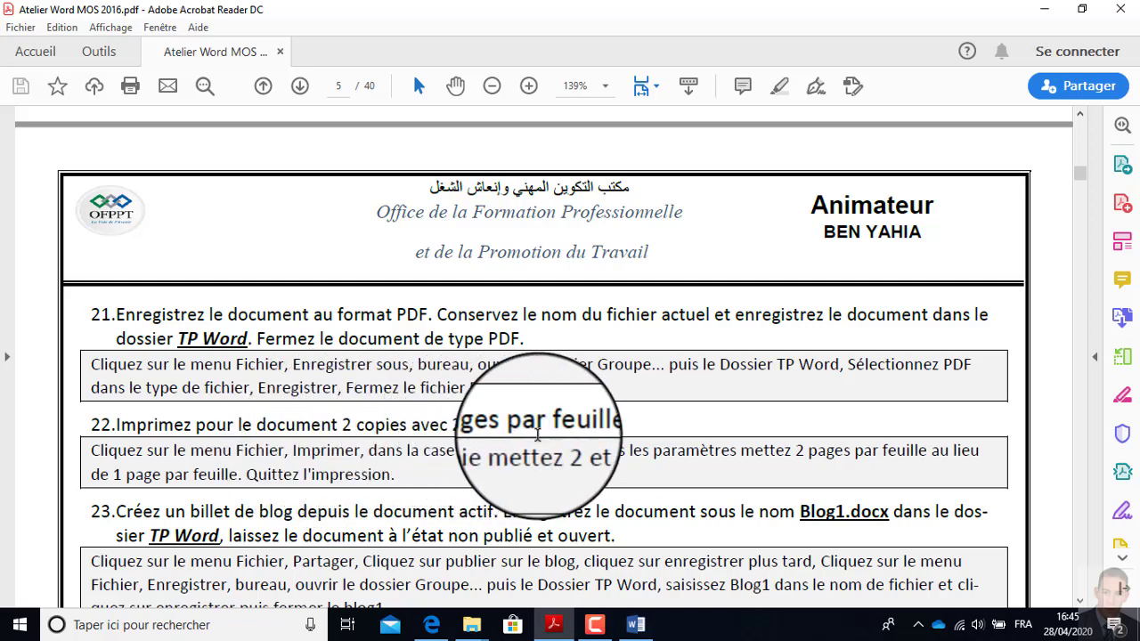
click(635, 624)
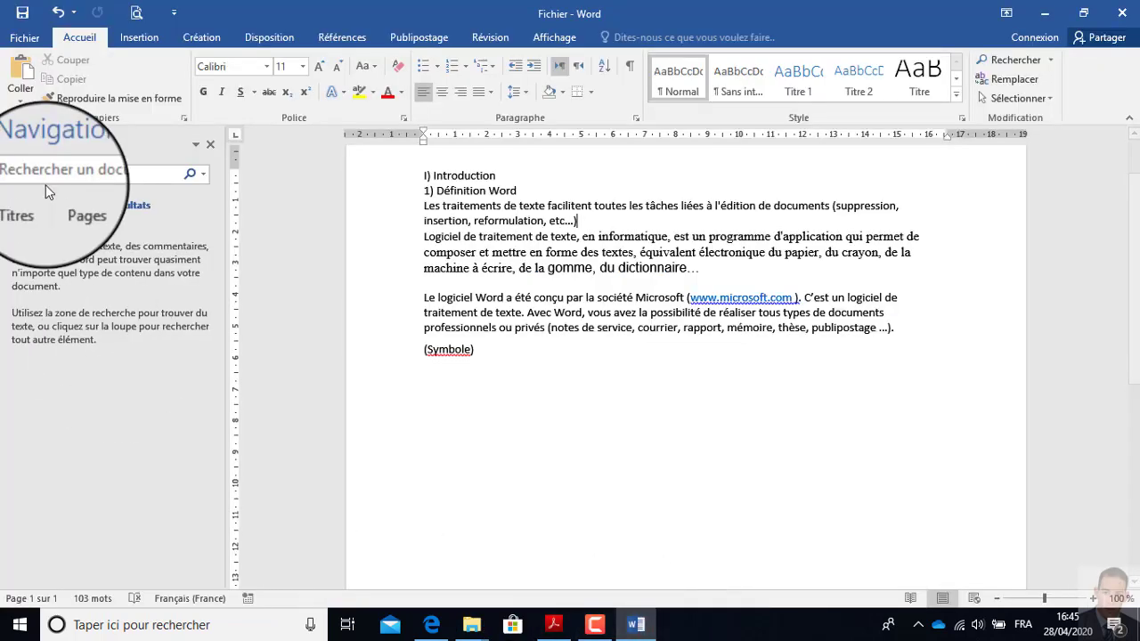
In Imprimer, set the Fichier document to 2 copies with 2 pages par feuille
click(25, 40)
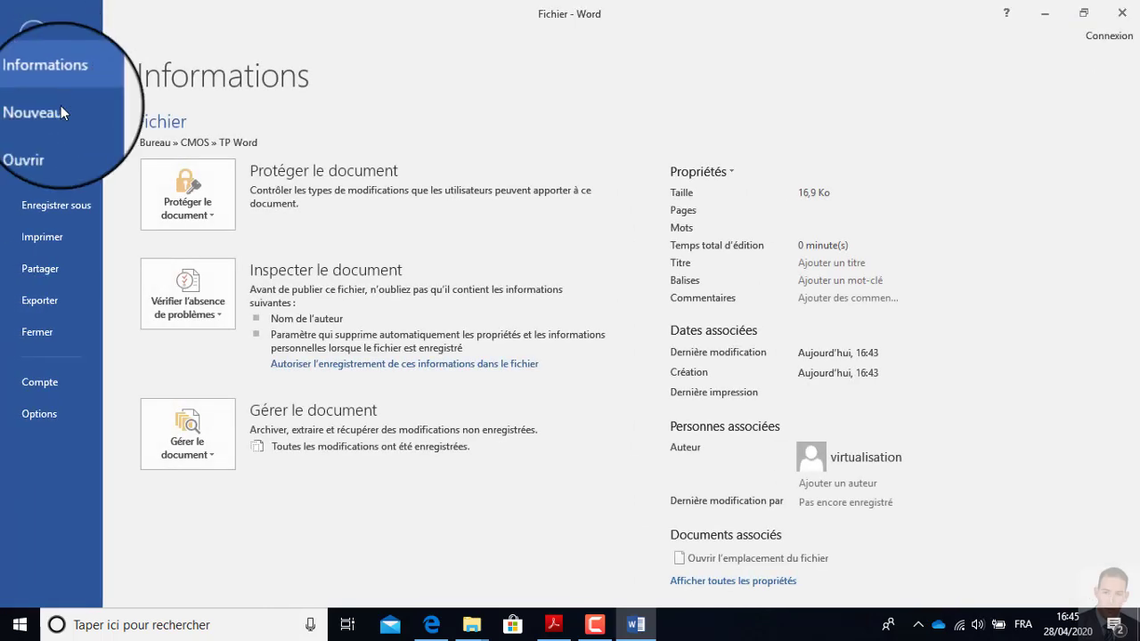
click(61, 238)
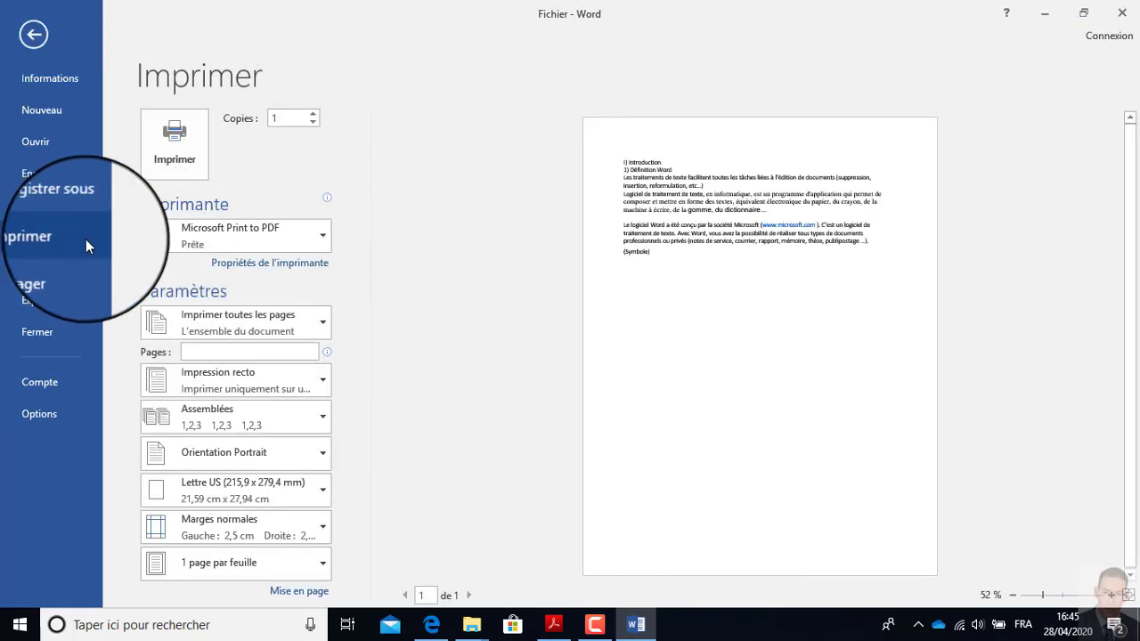
click(313, 113)
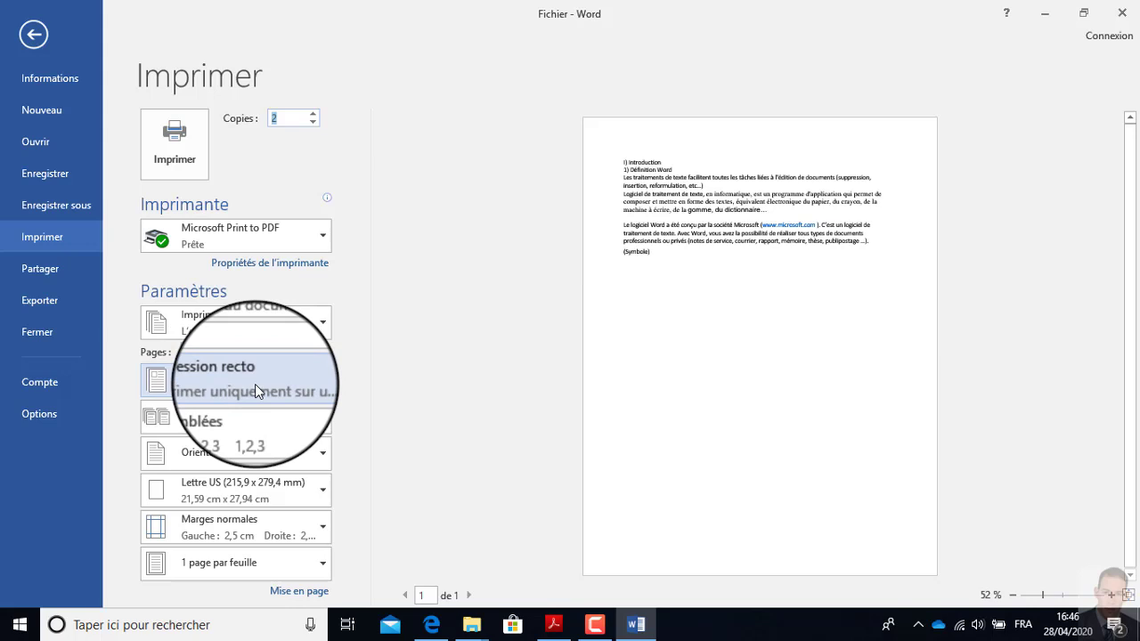
click(230, 573)
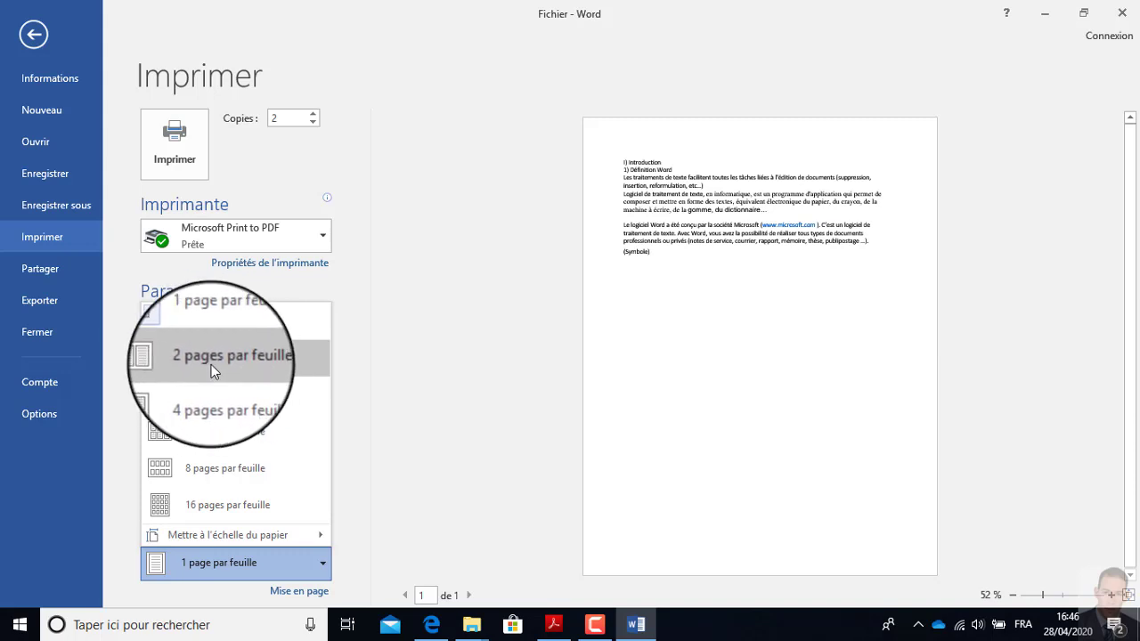
click(231, 365)
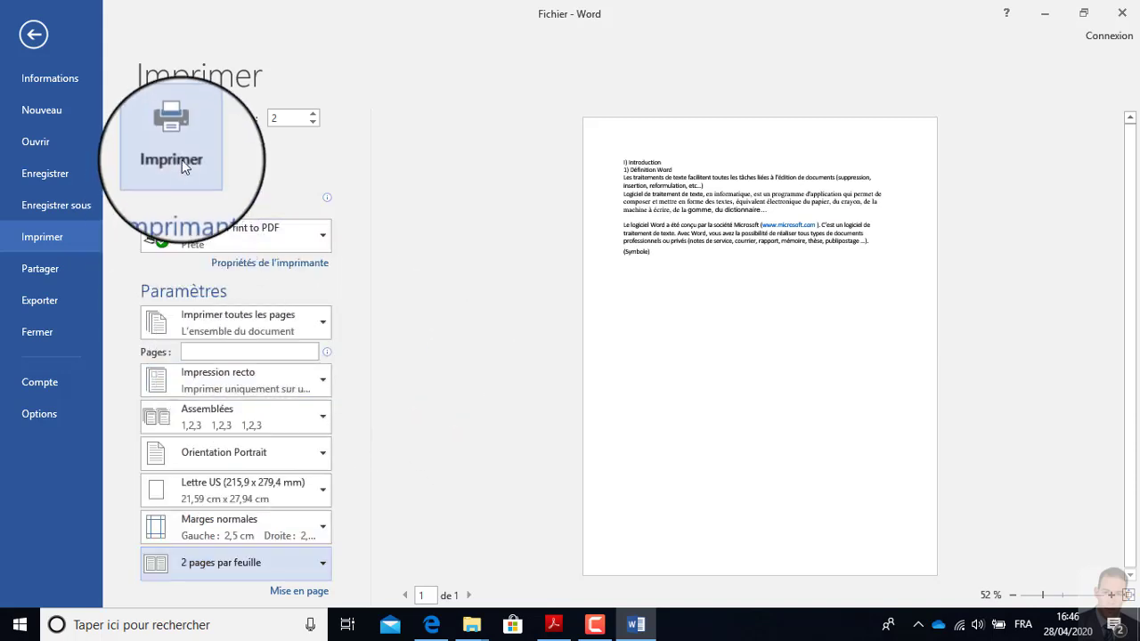
click(554, 625)
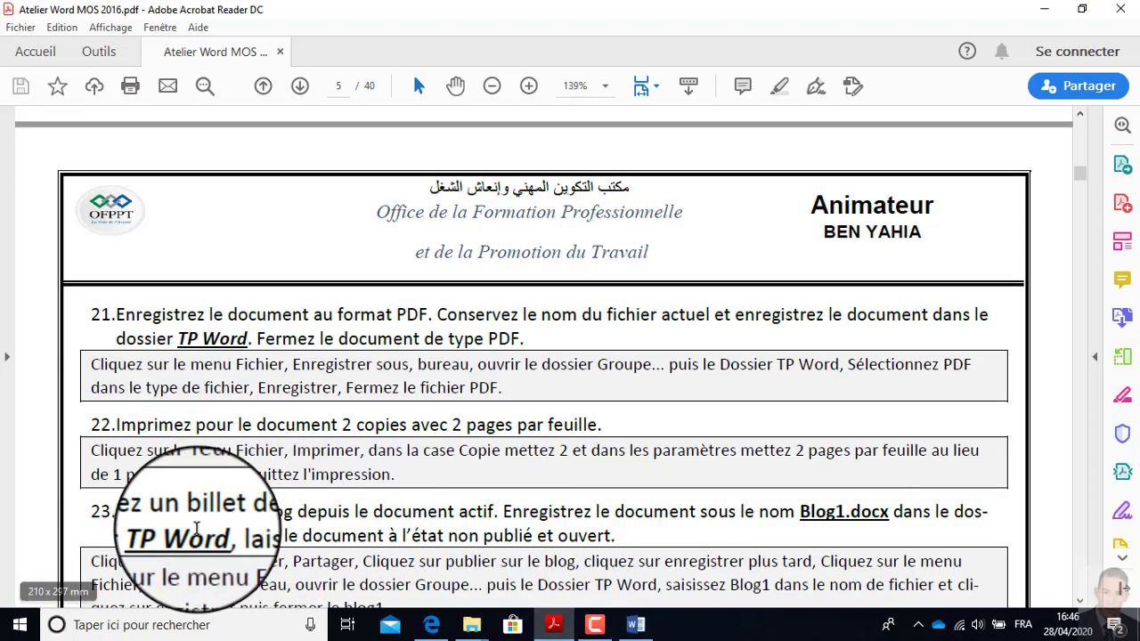
scroll(163, 495, down, 1)
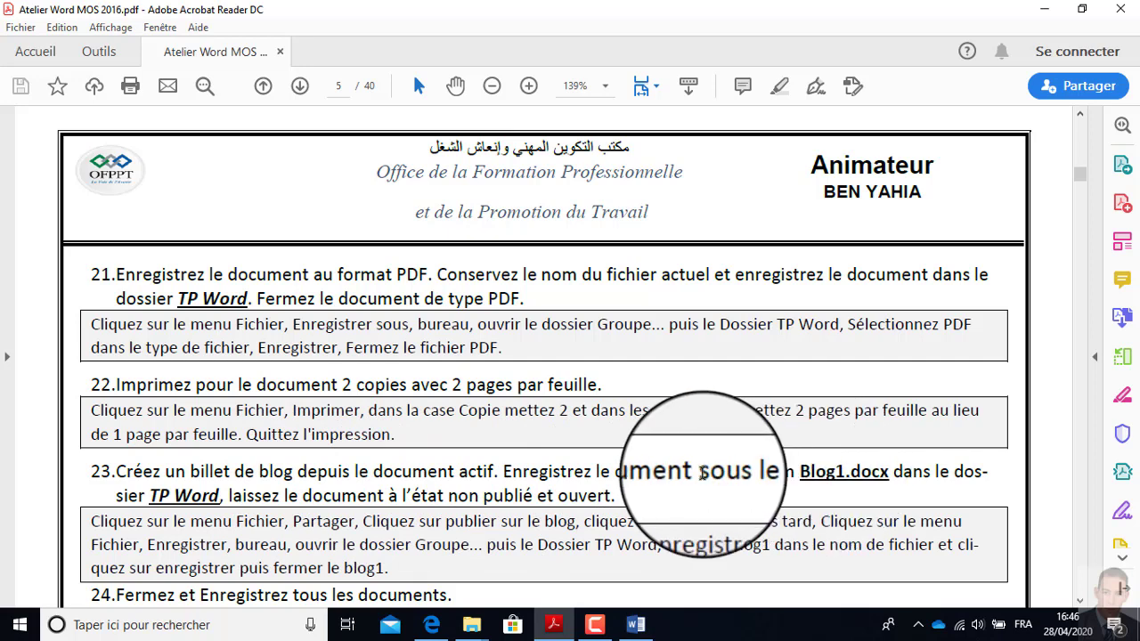
scroll(543, 392, down, 1)
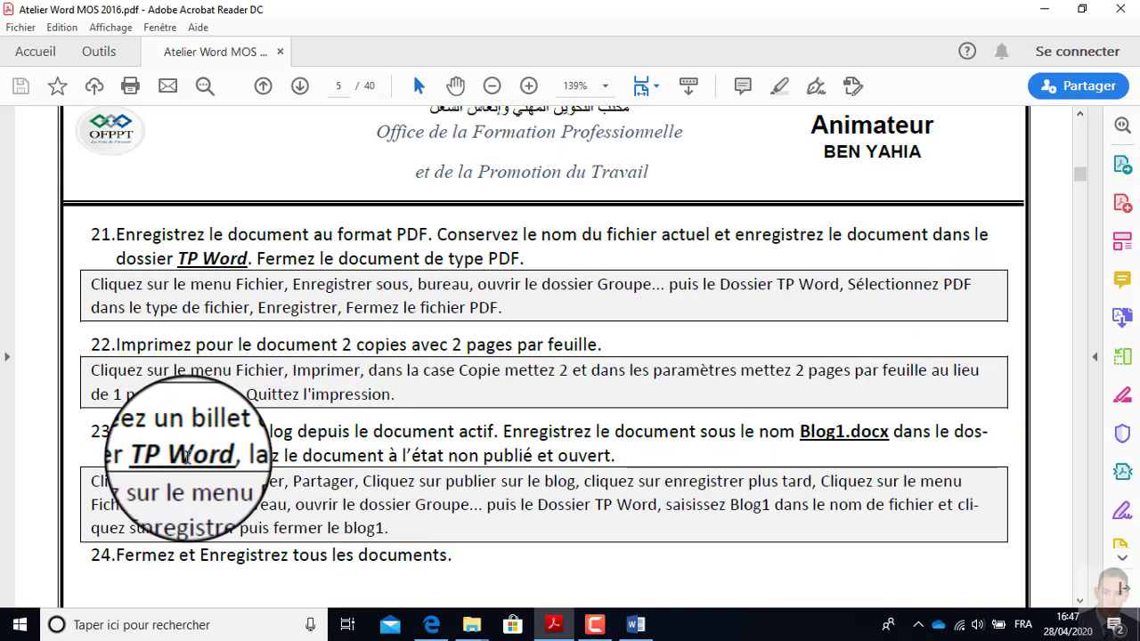
click(635, 624)
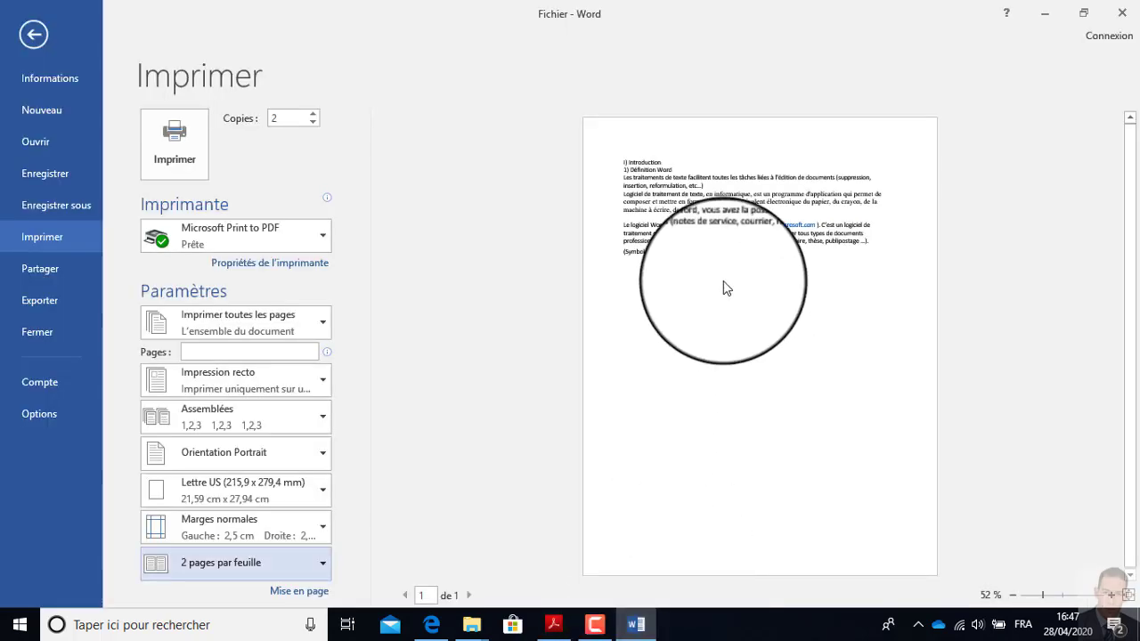
Leave the print page without printing, read the next instruction in the PDF, and return to Word
click(39, 36)
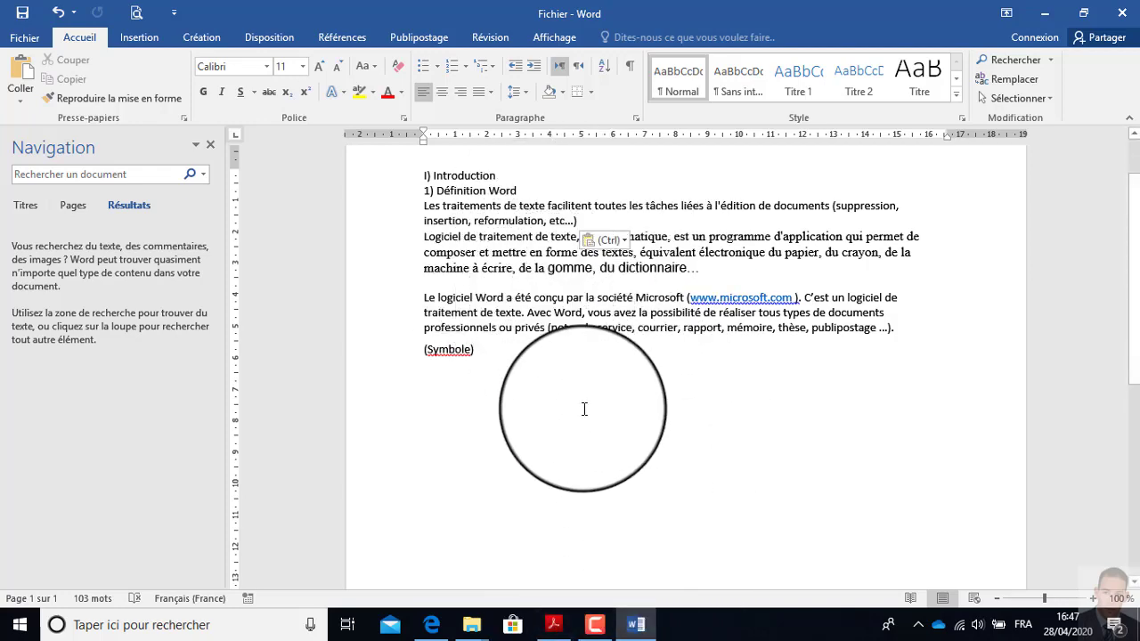
click(553, 623)
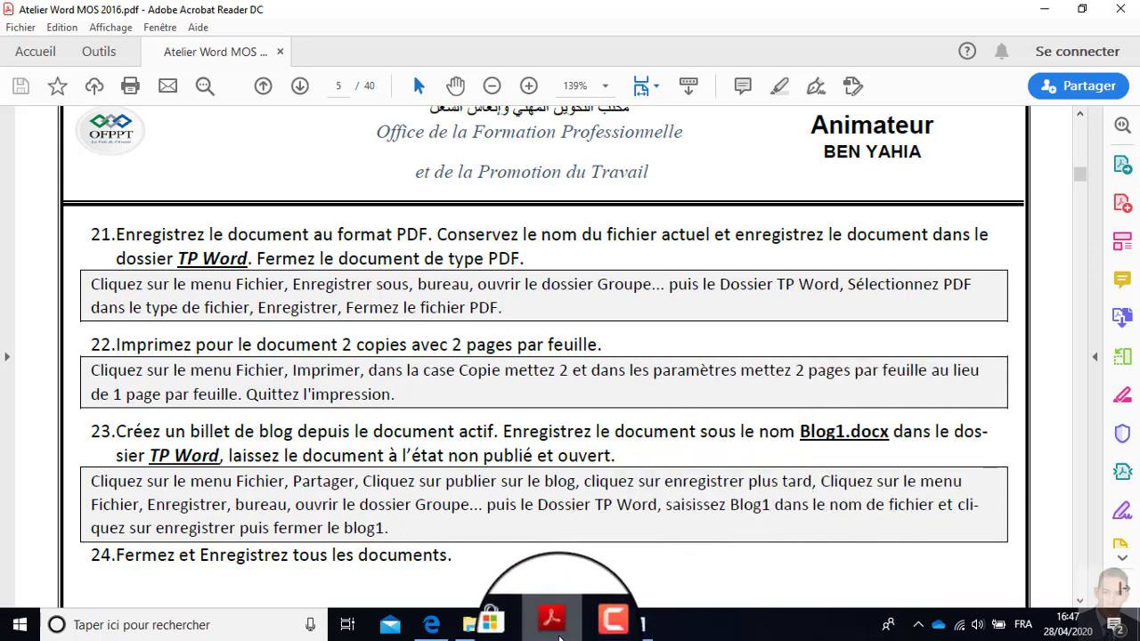
click(636, 625)
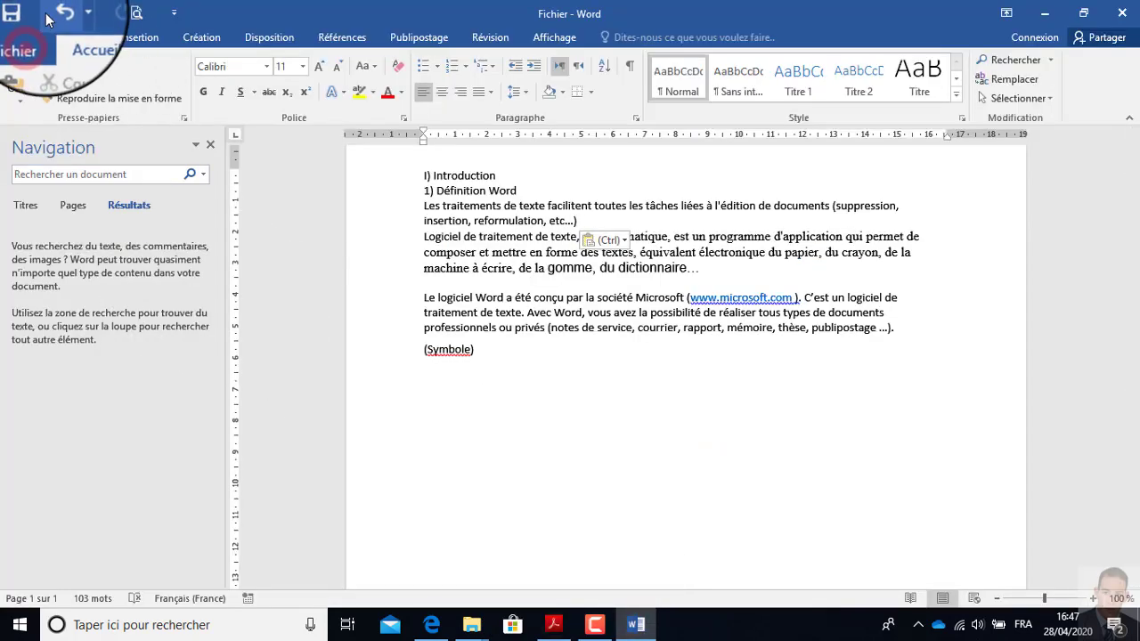
Publish the Fichier text as a new blog post via Partager, cancelling the blog account registration
click(33, 42)
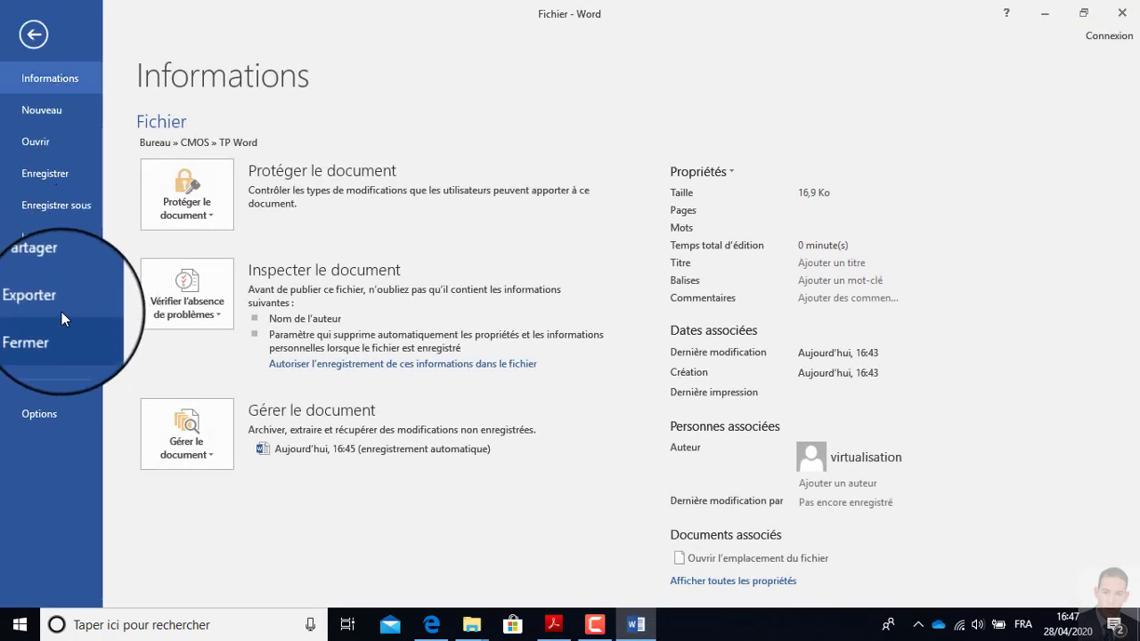
click(49, 270)
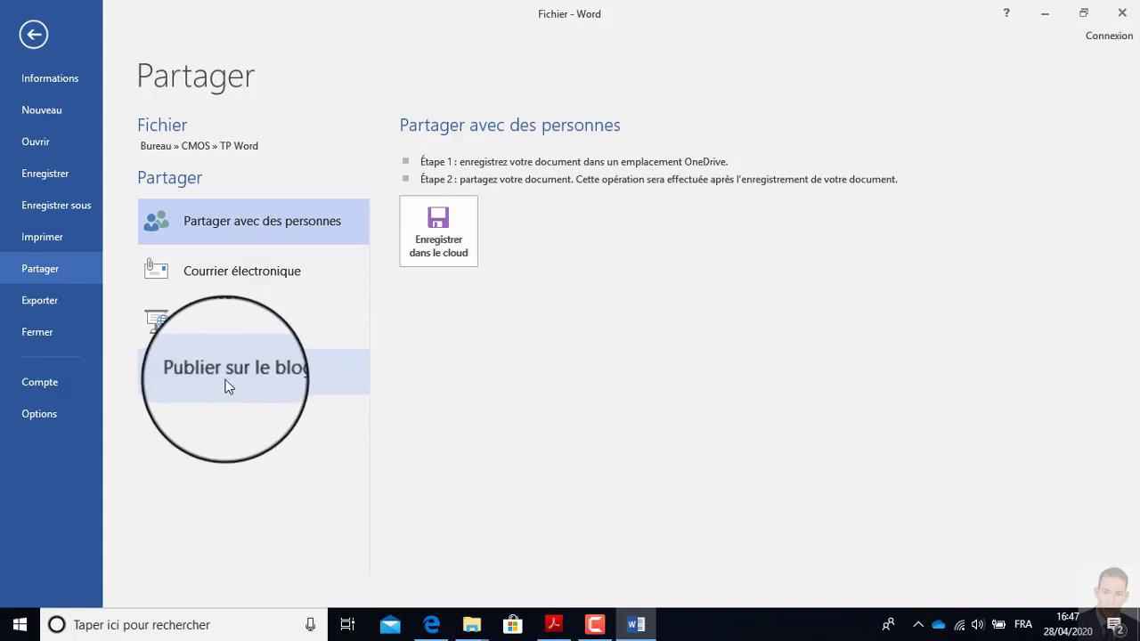
click(265, 378)
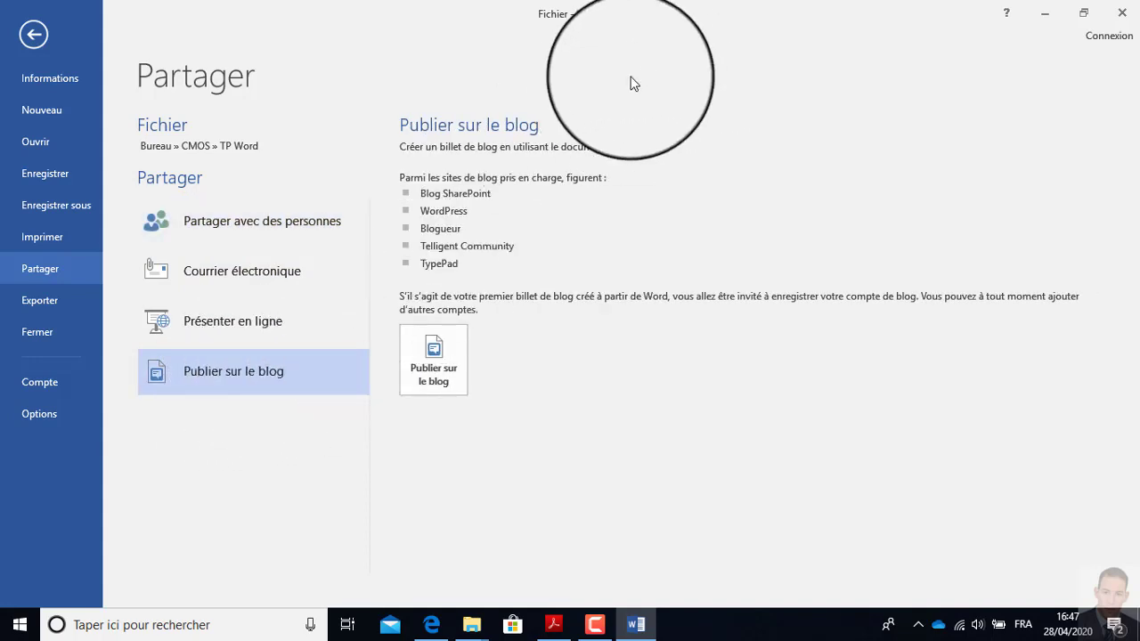
click(440, 403)
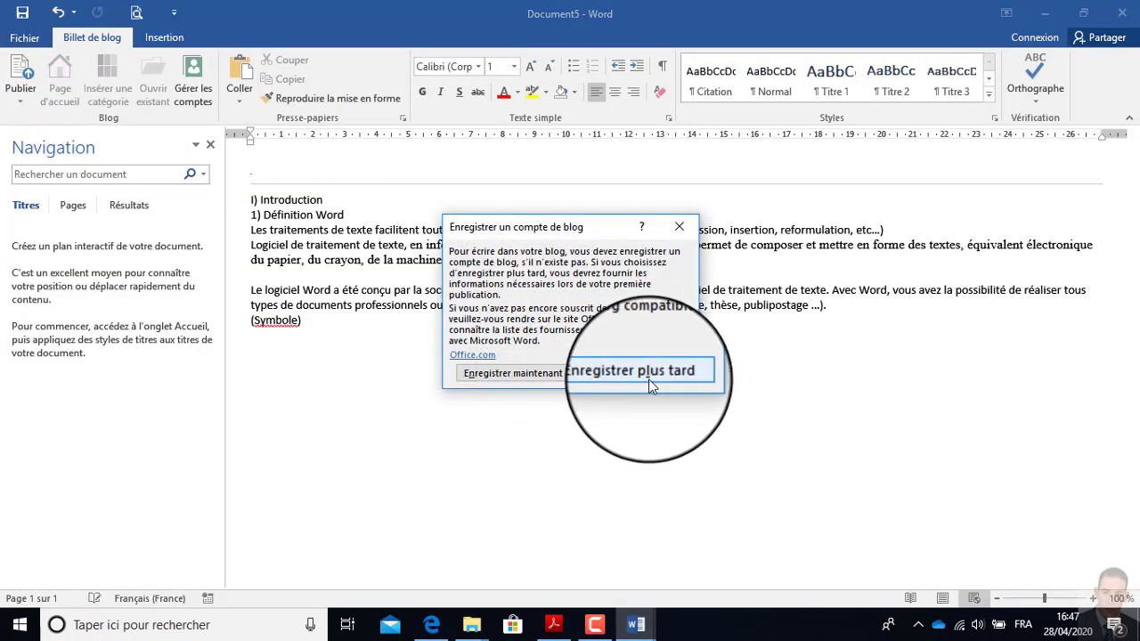
click(532, 374)
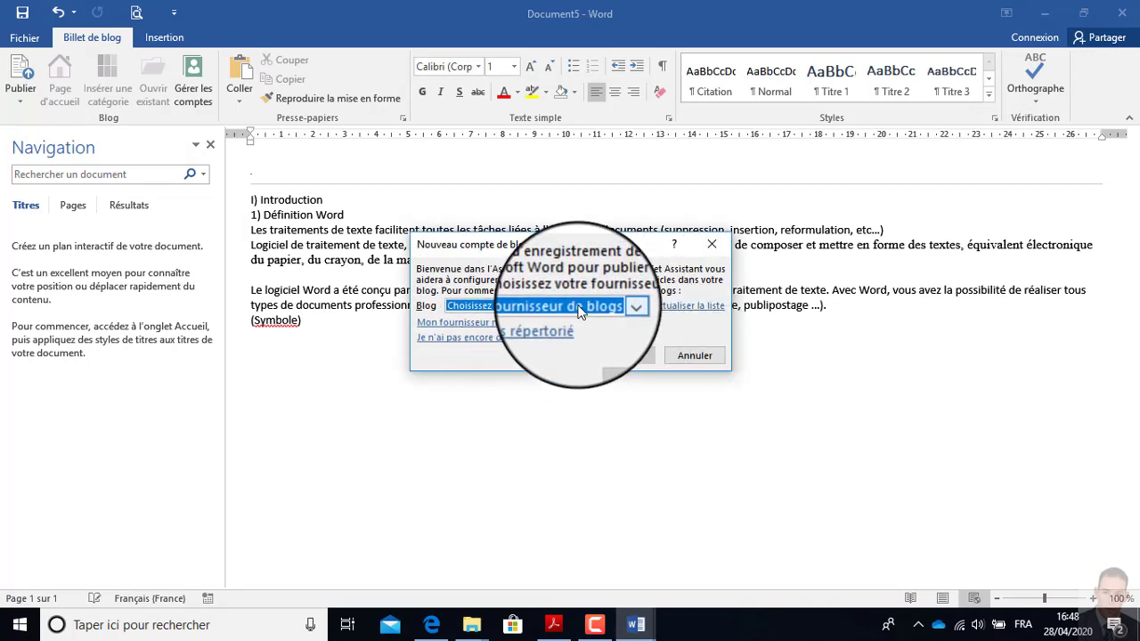
click(695, 356)
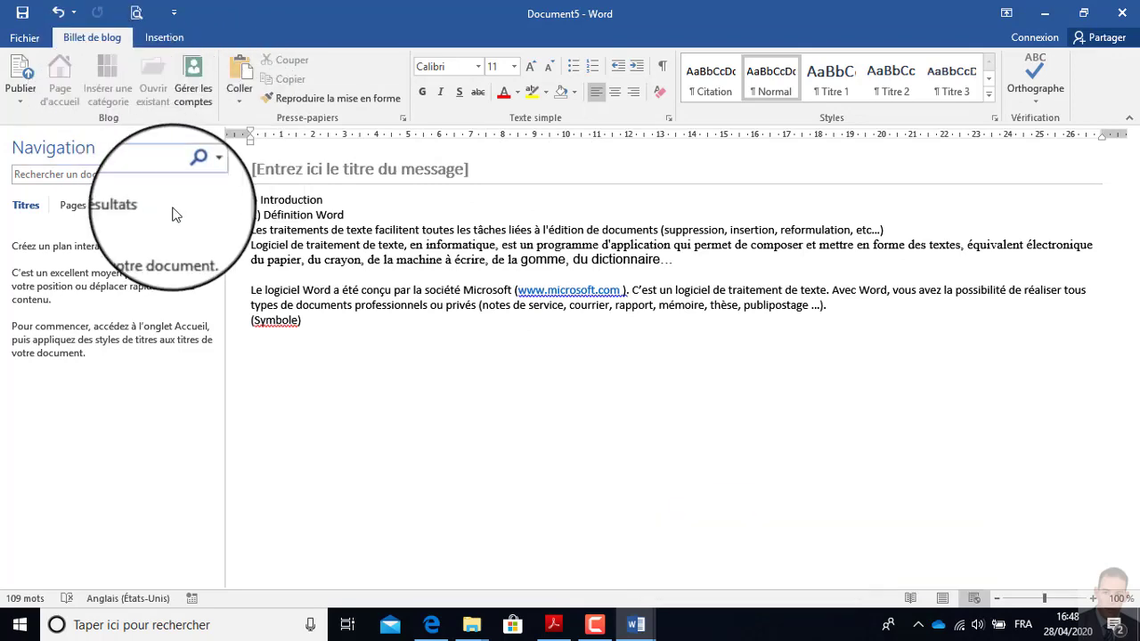
click(18, 41)
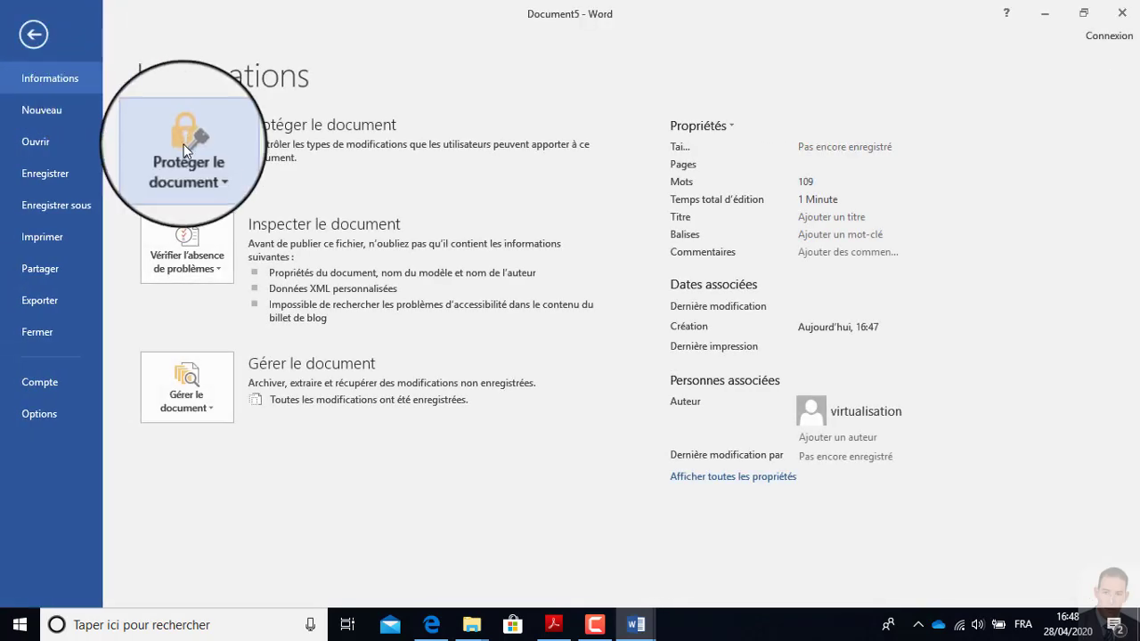
Use Enregistrer sous to store the blog post under the name Blog1 in TP Word
click(68, 210)
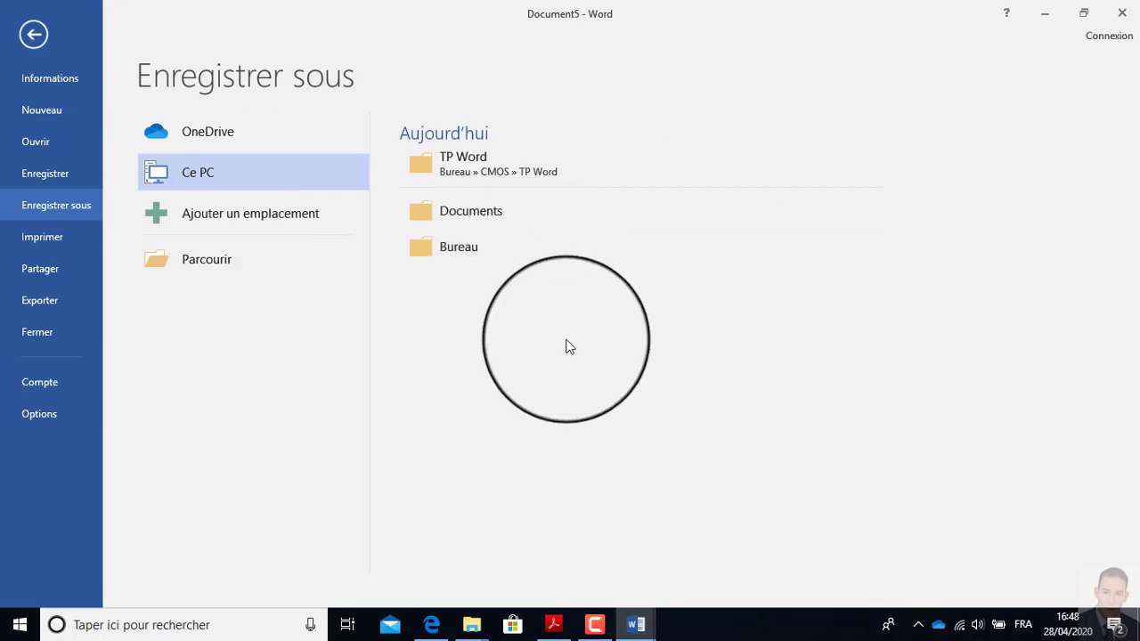
click(446, 170)
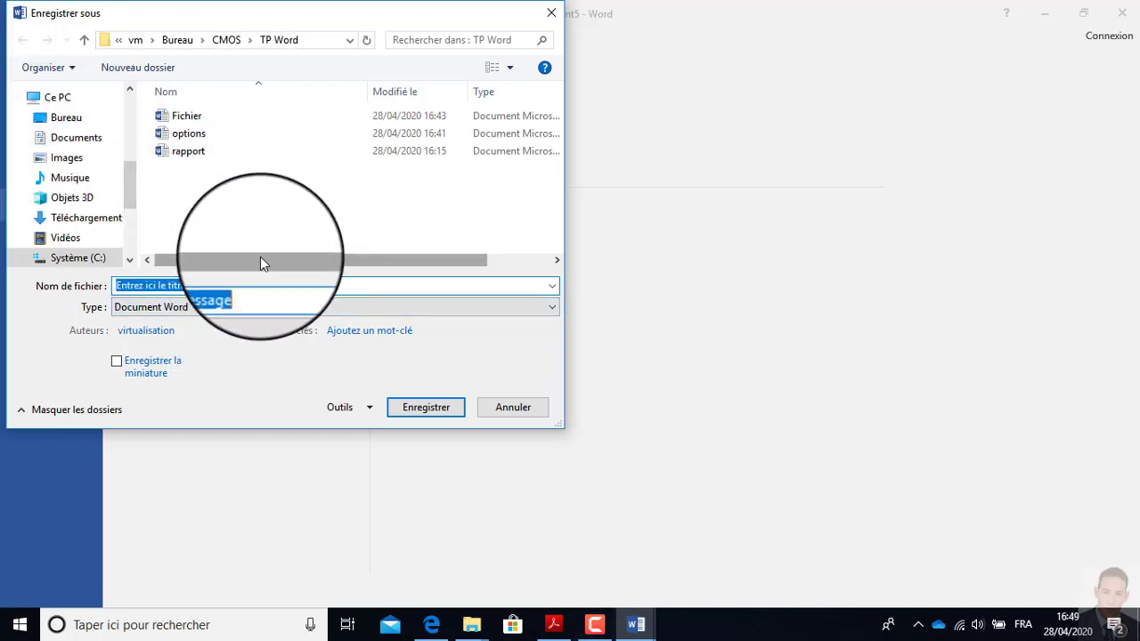
text(Blog1.docx)
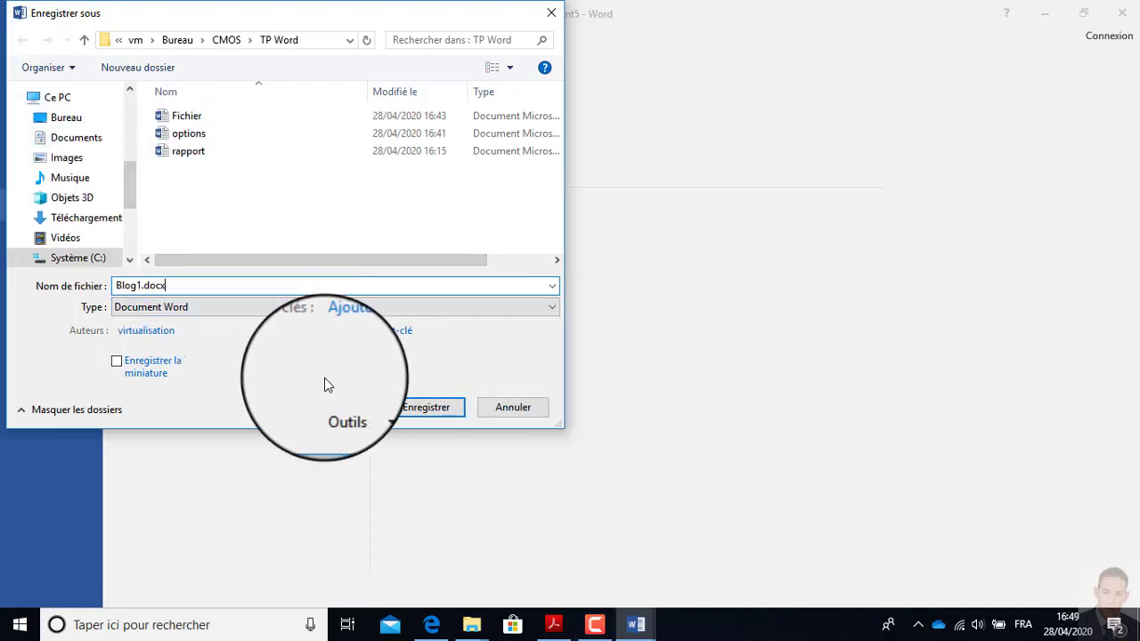
click(443, 410)
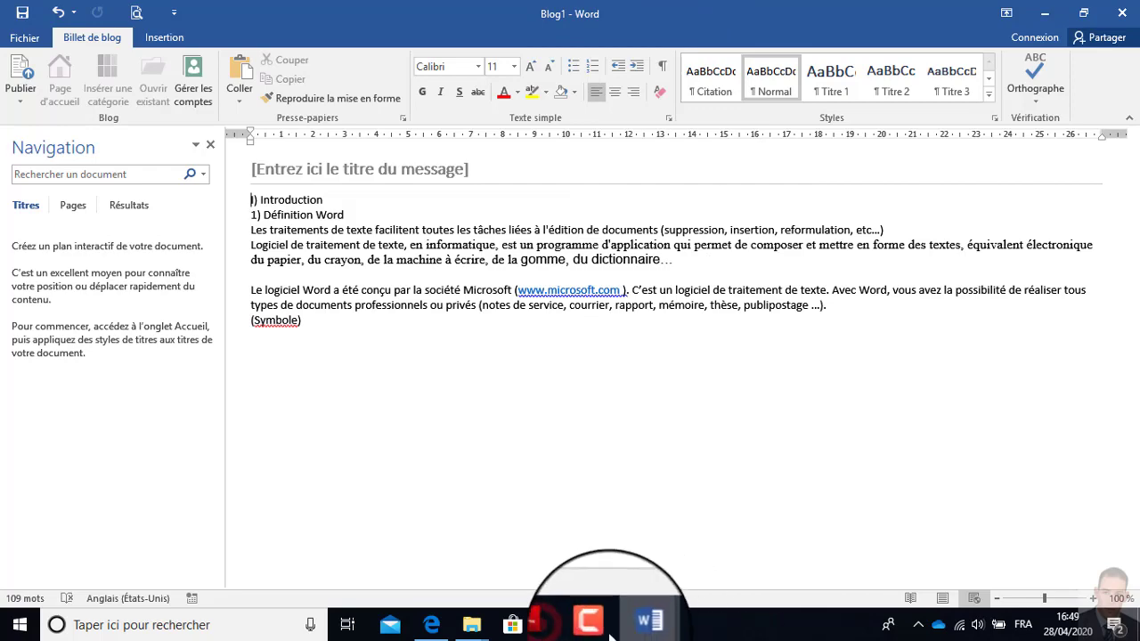
click(553, 624)
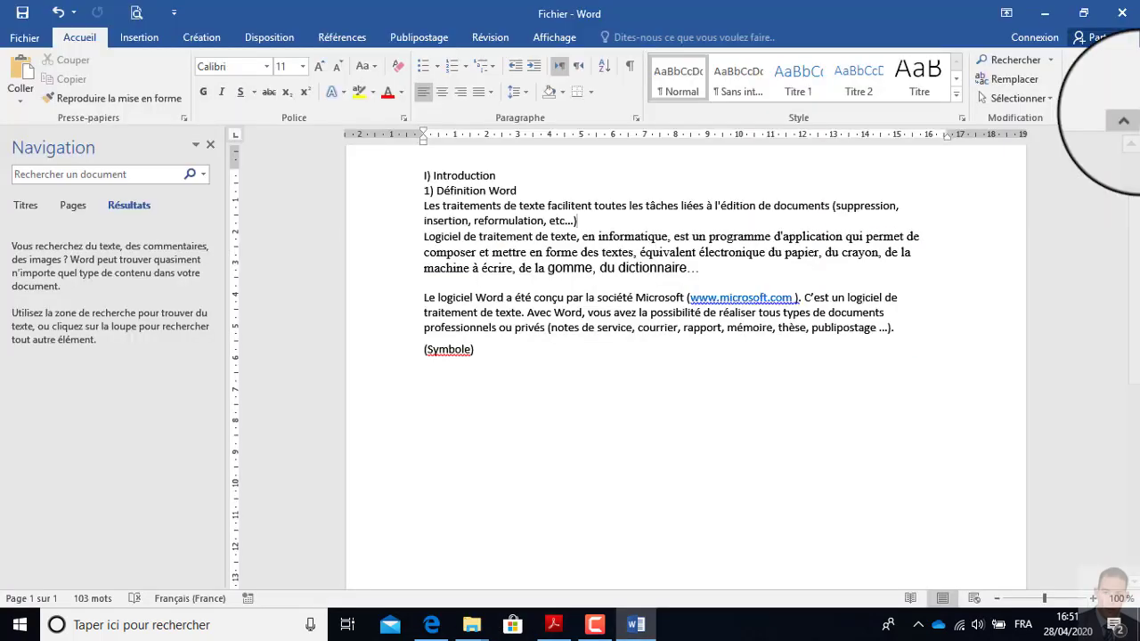